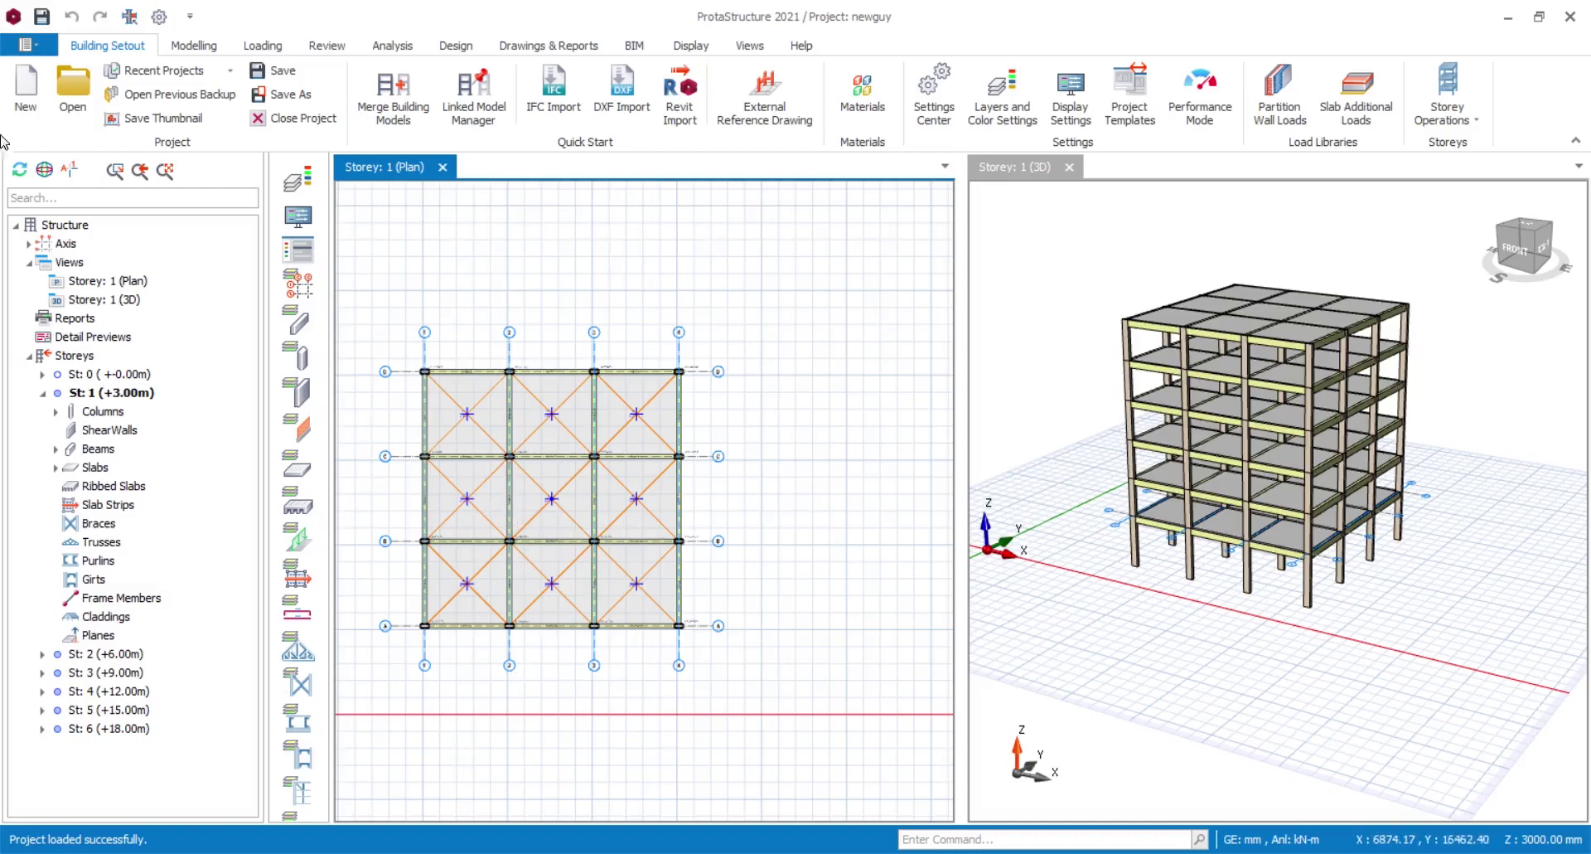
- Look over the Storey 1 plan and the program's command categories, from Building Setout to Help
mouse_move(686, 367)
middle_click_drag(451, 612, 445, 571)
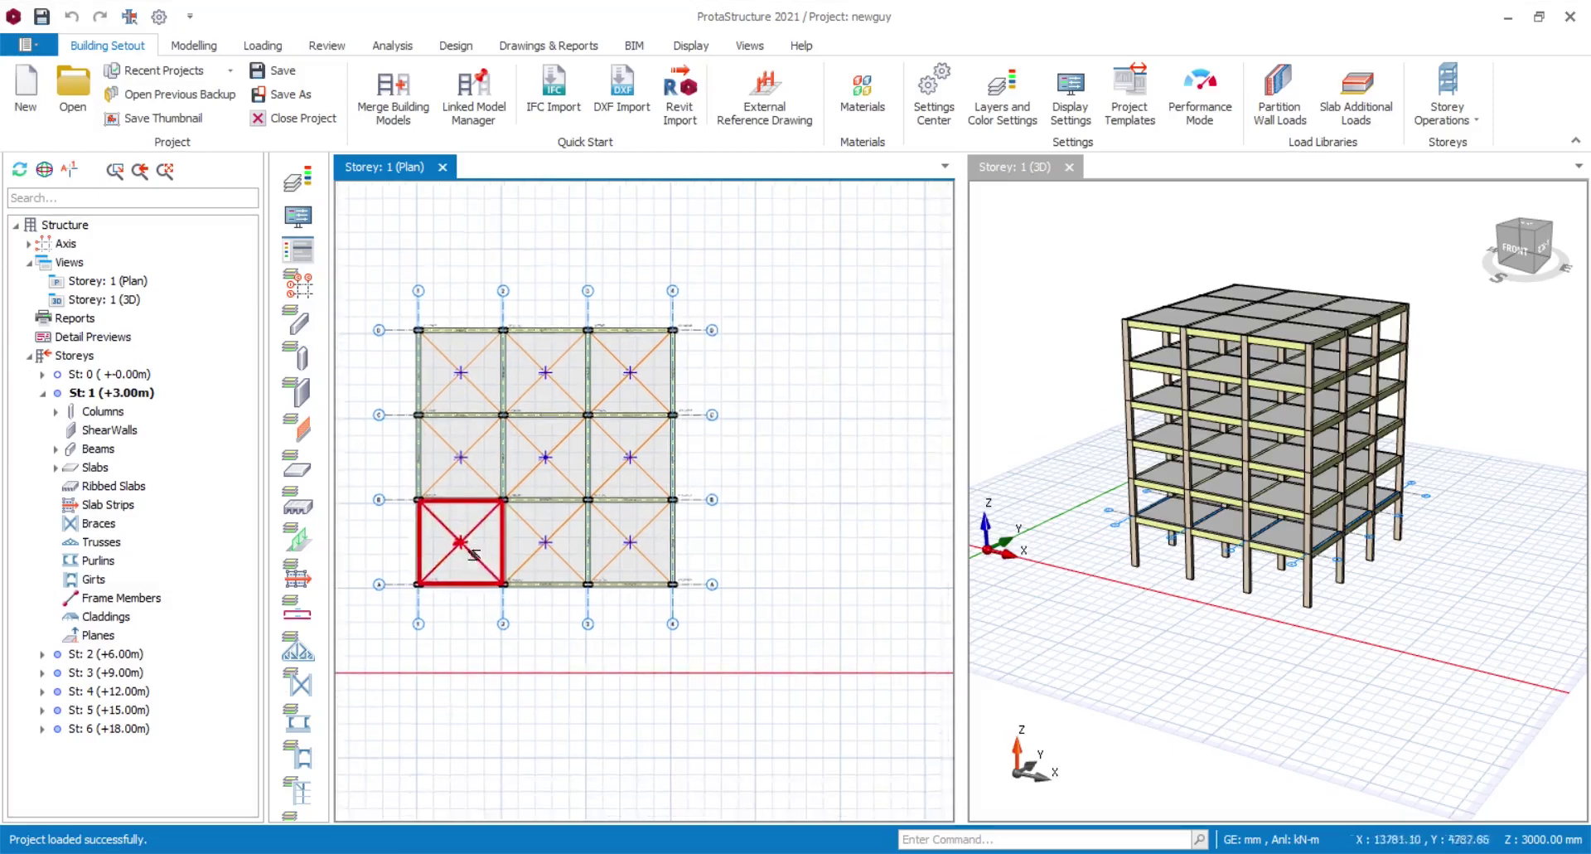
scroll(411, 366, "up", 3)
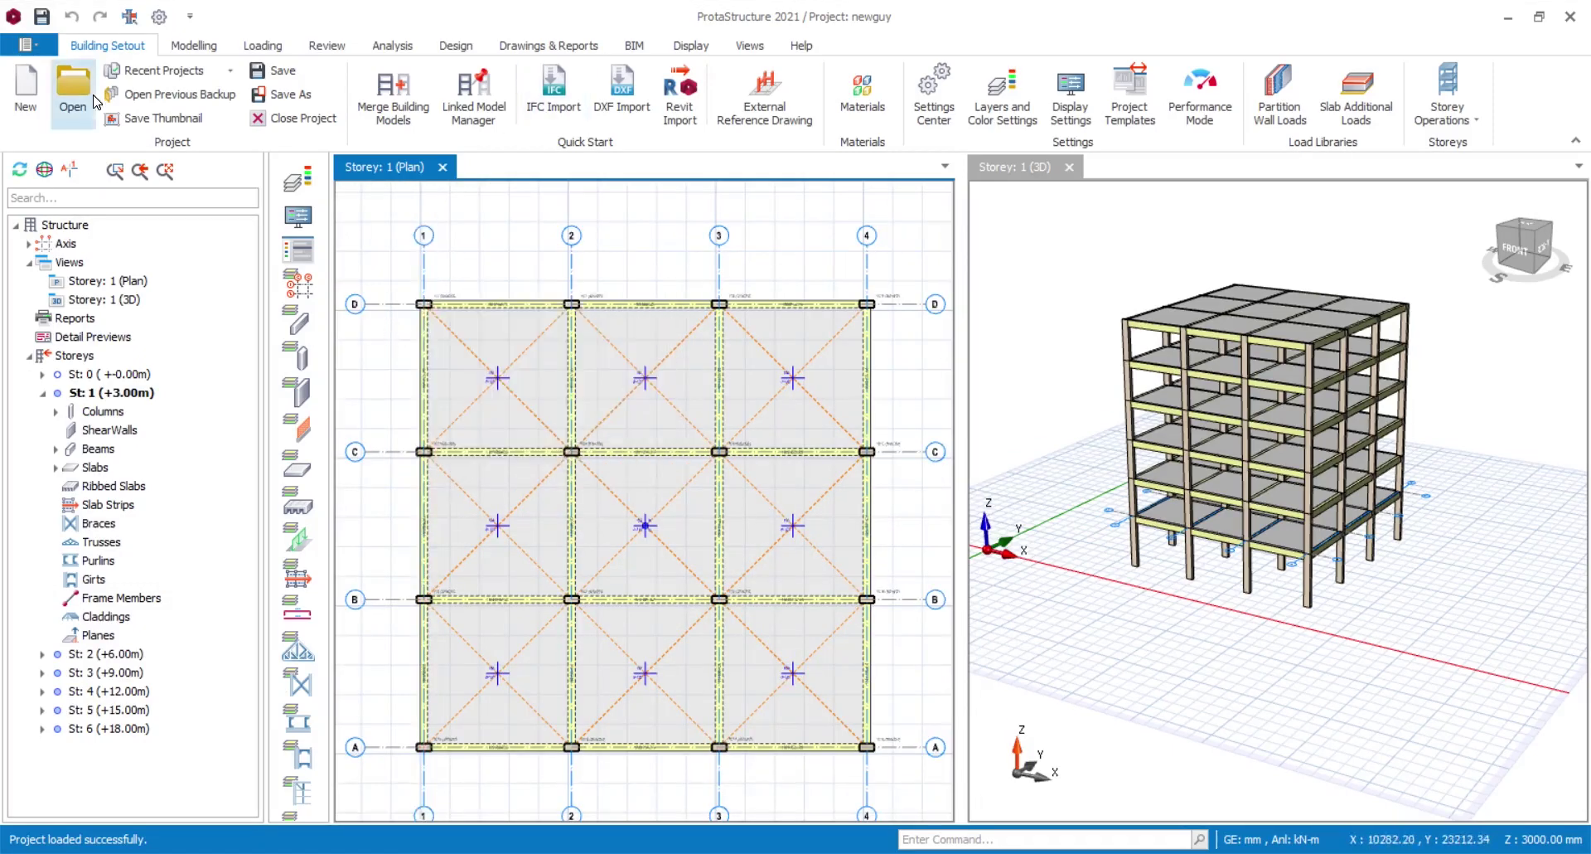
left_click(187, 49)
left_click(132, 48)
left_click(263, 45)
left_click(194, 45)
left_click(107, 46)
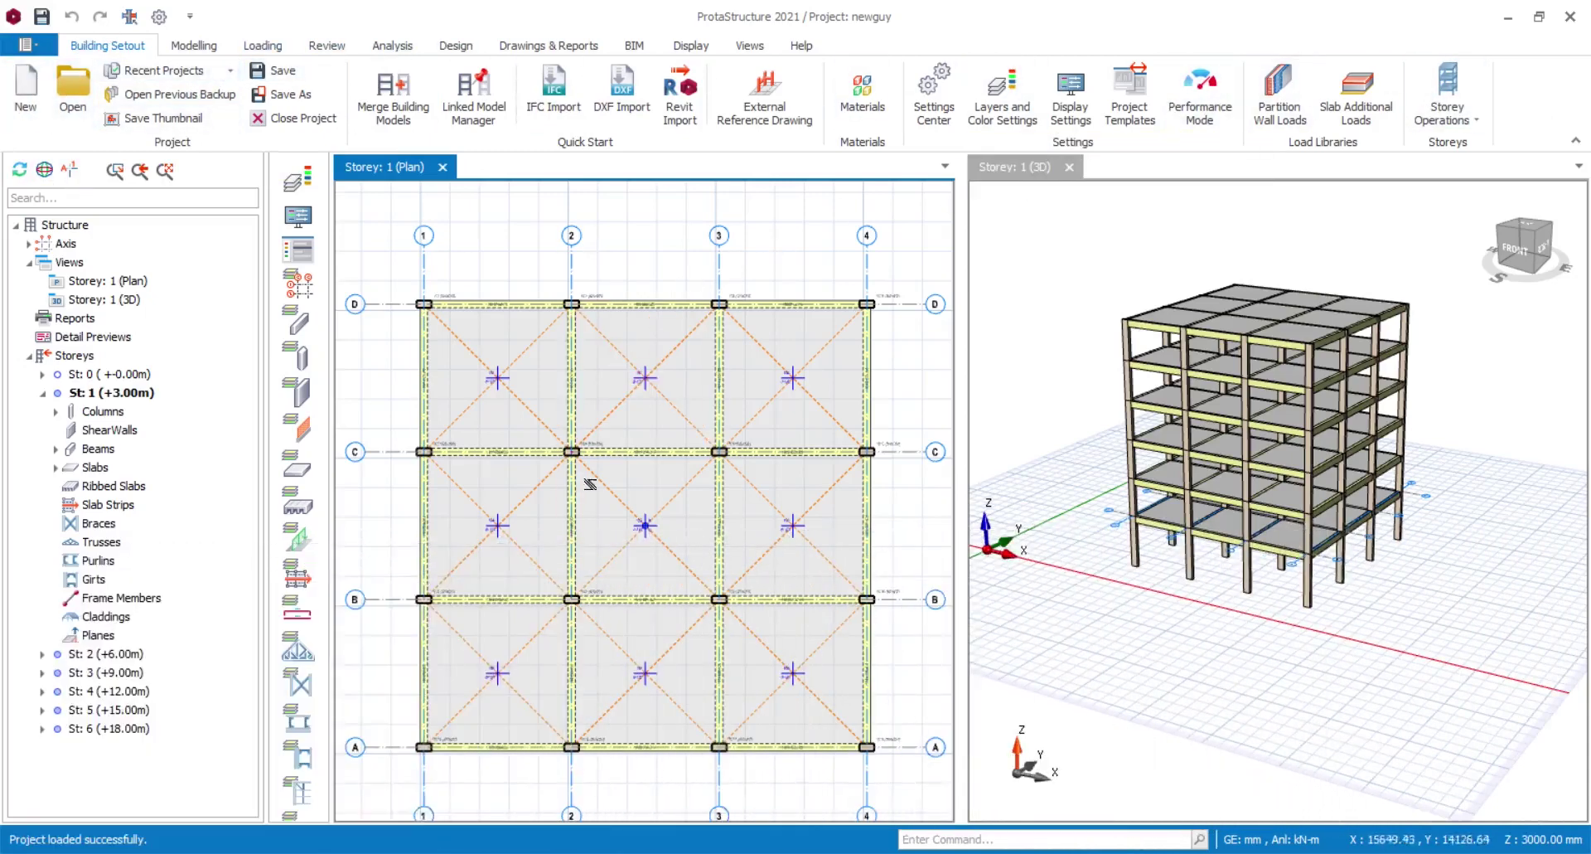
middle_click_drag(590, 484, 586, 459)
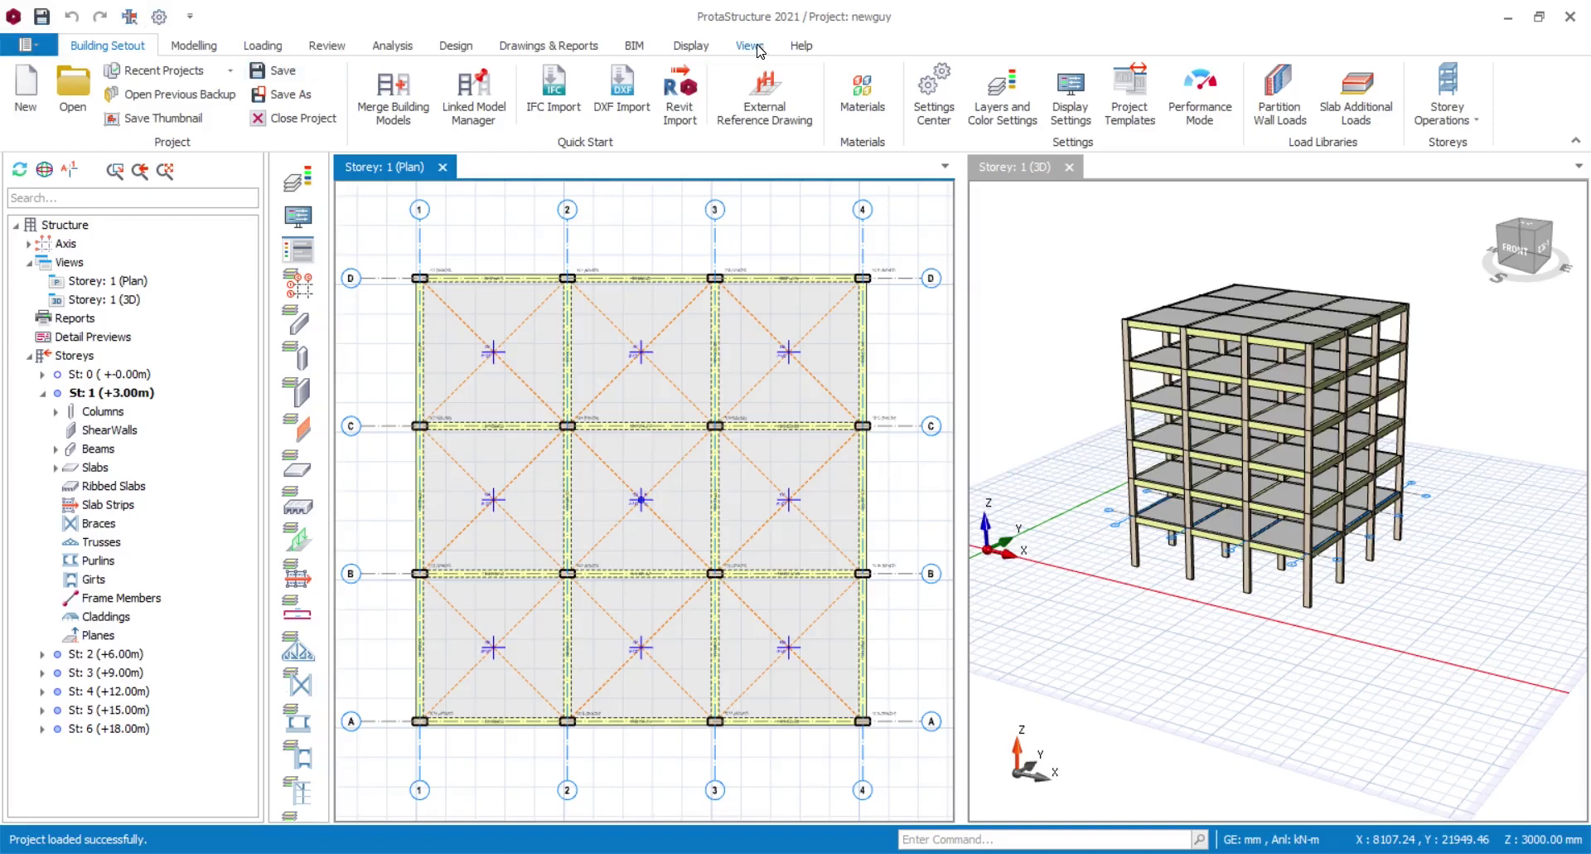
left_click(799, 47)
left_click(93, 48)
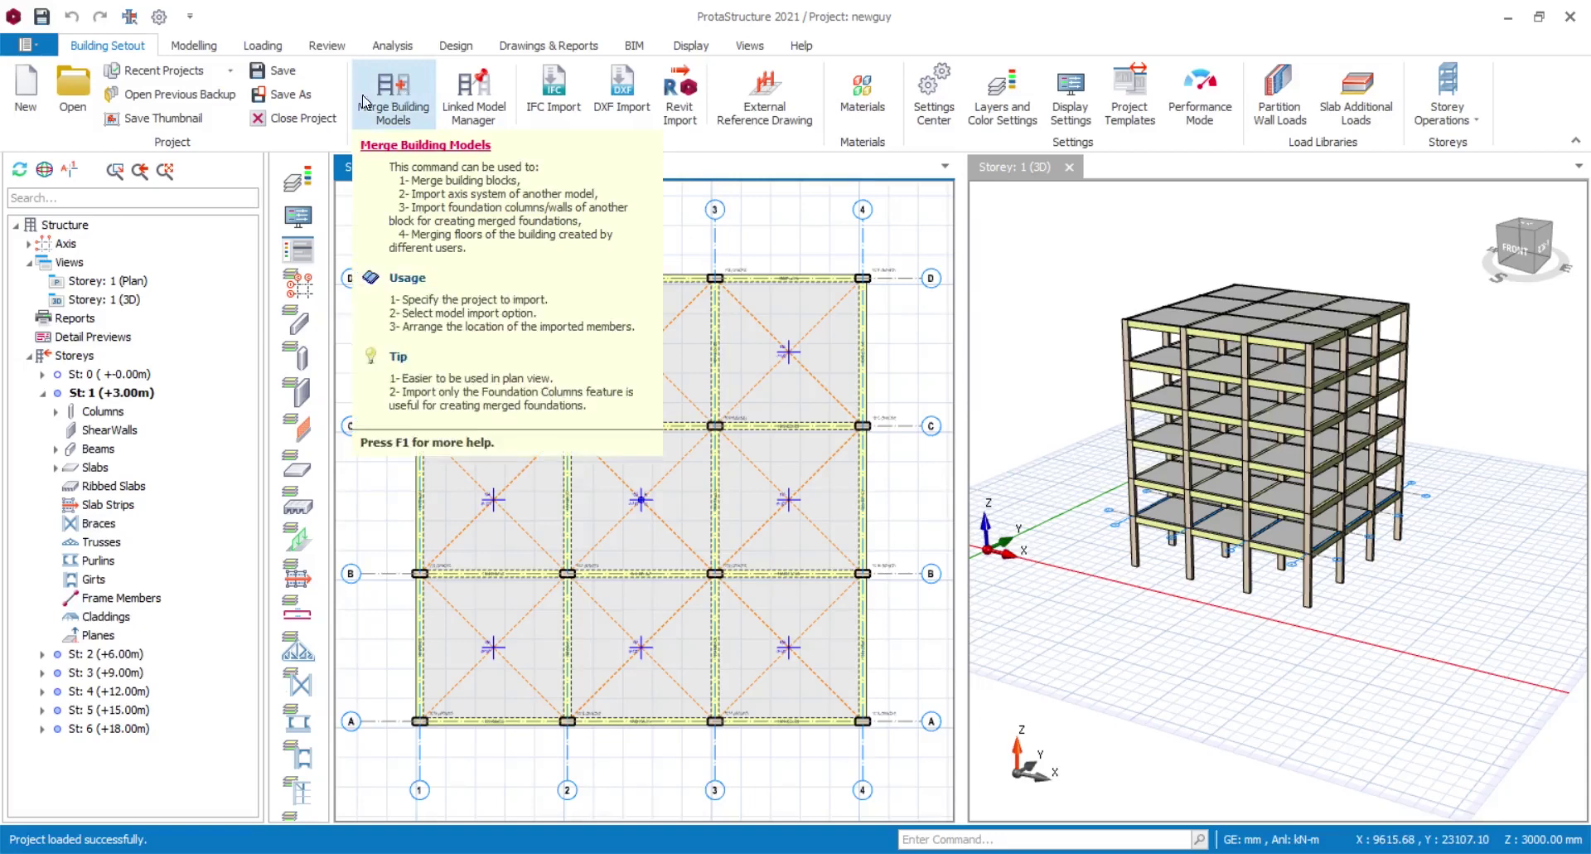
- Read the descriptions of the RC column and shearwall modelling commands
left_click(199, 46)
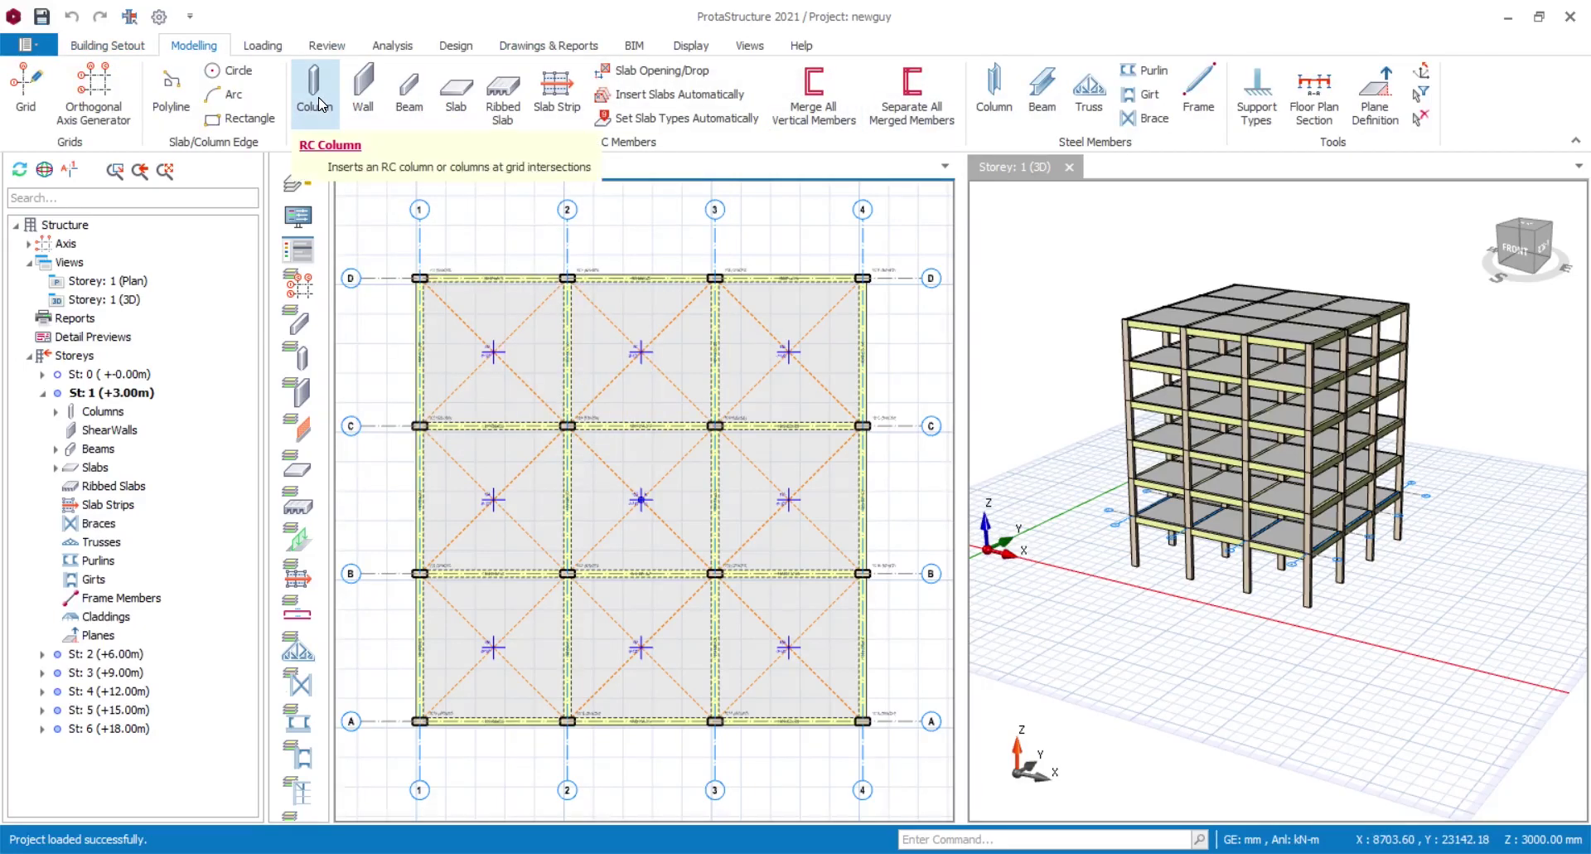
mouse_move(322, 104)
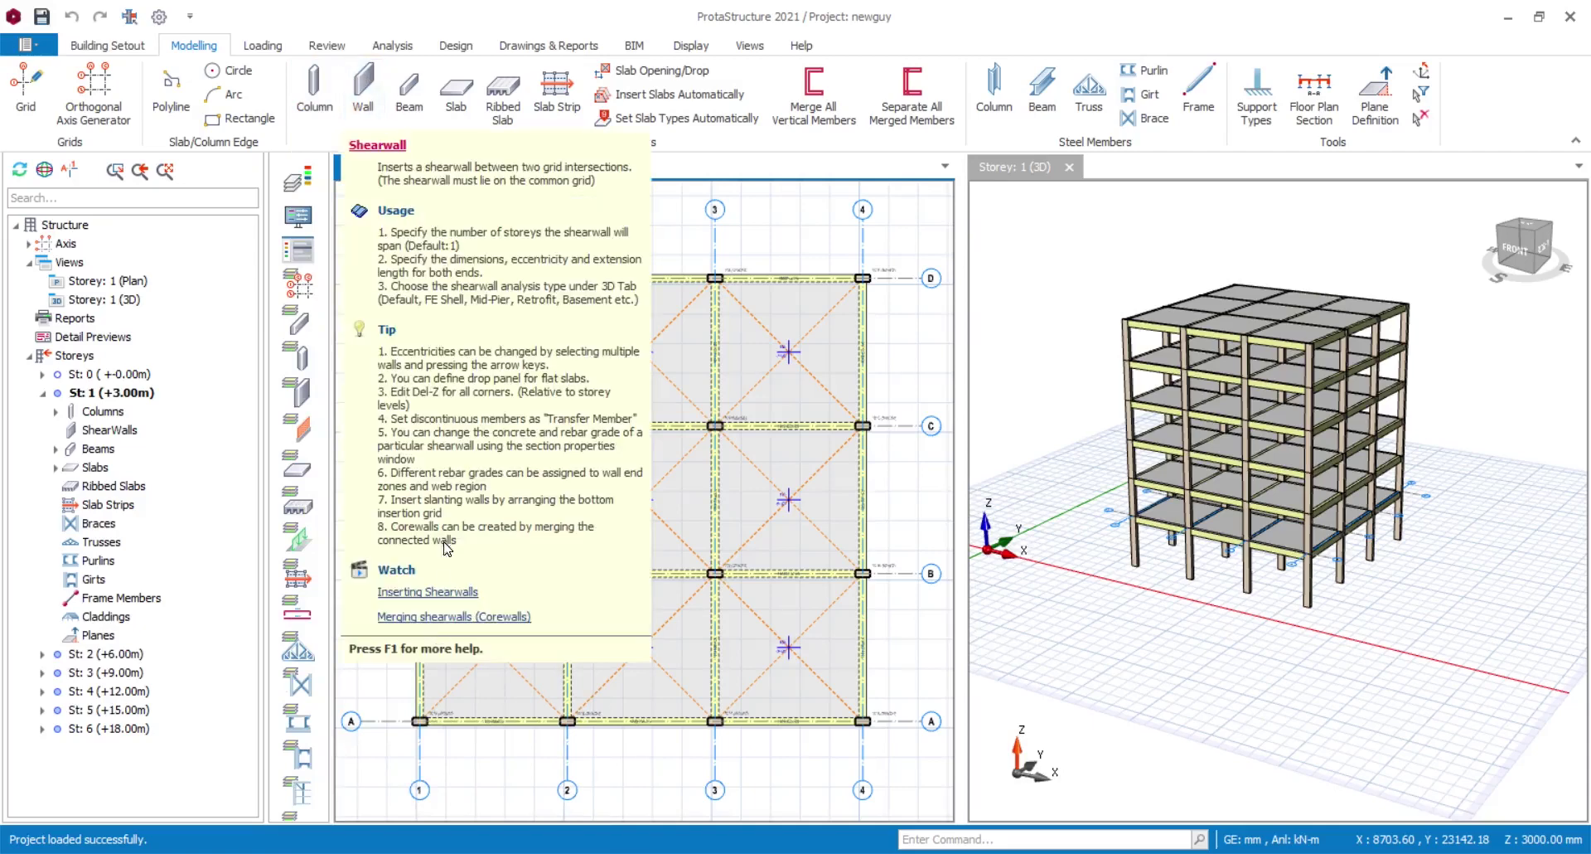
scroll(549, 522, "down", 3)
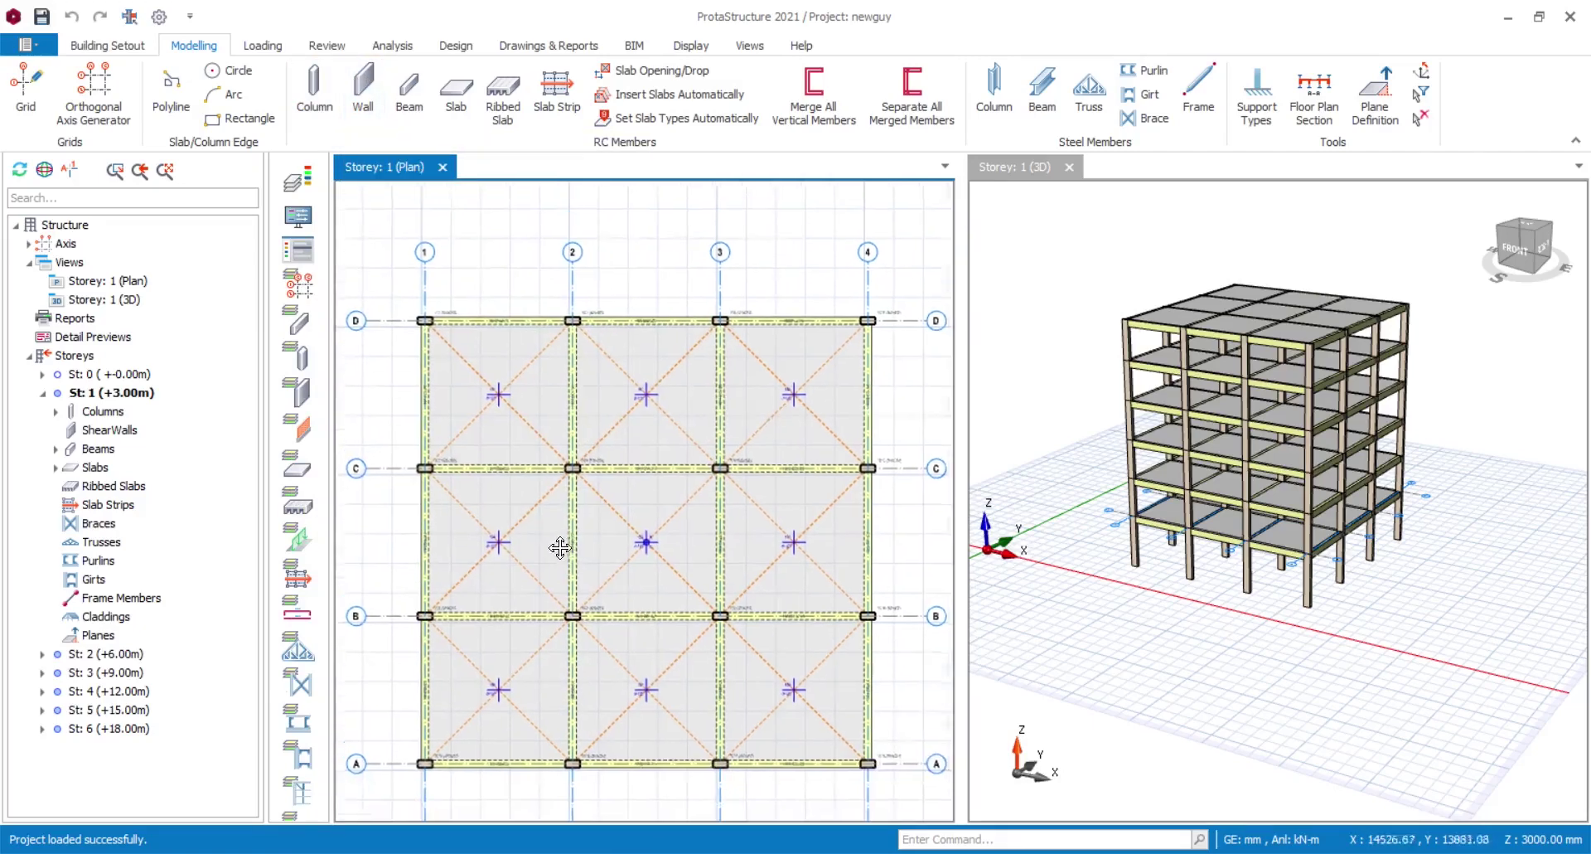
scroll(453, 408, "down", 2)
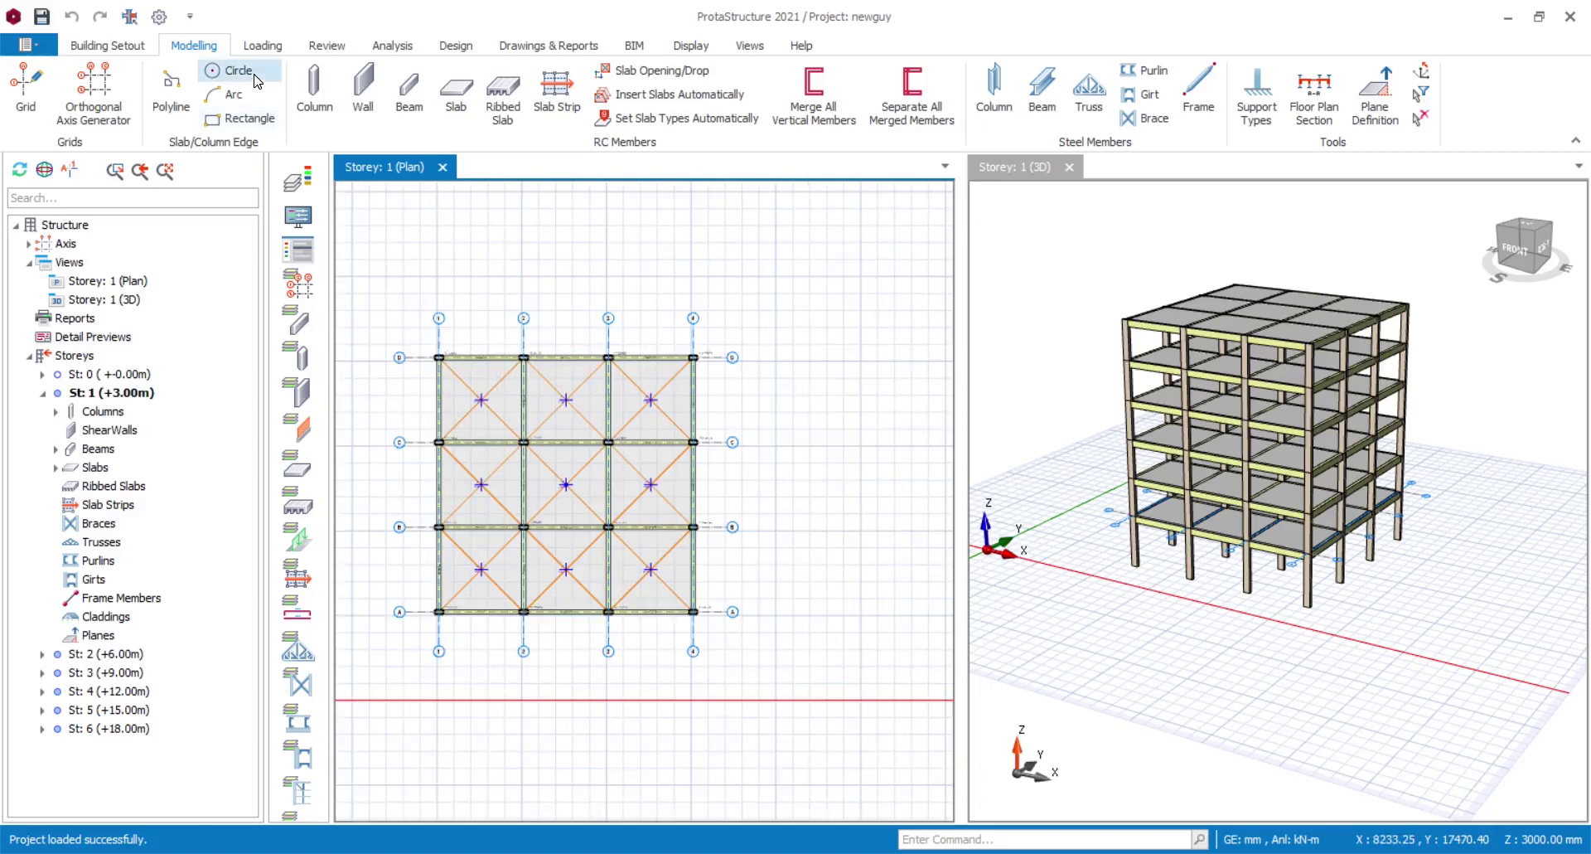
- View the storey reference drawing settings and the list of available storey operations without changing anything
left_click(87, 50)
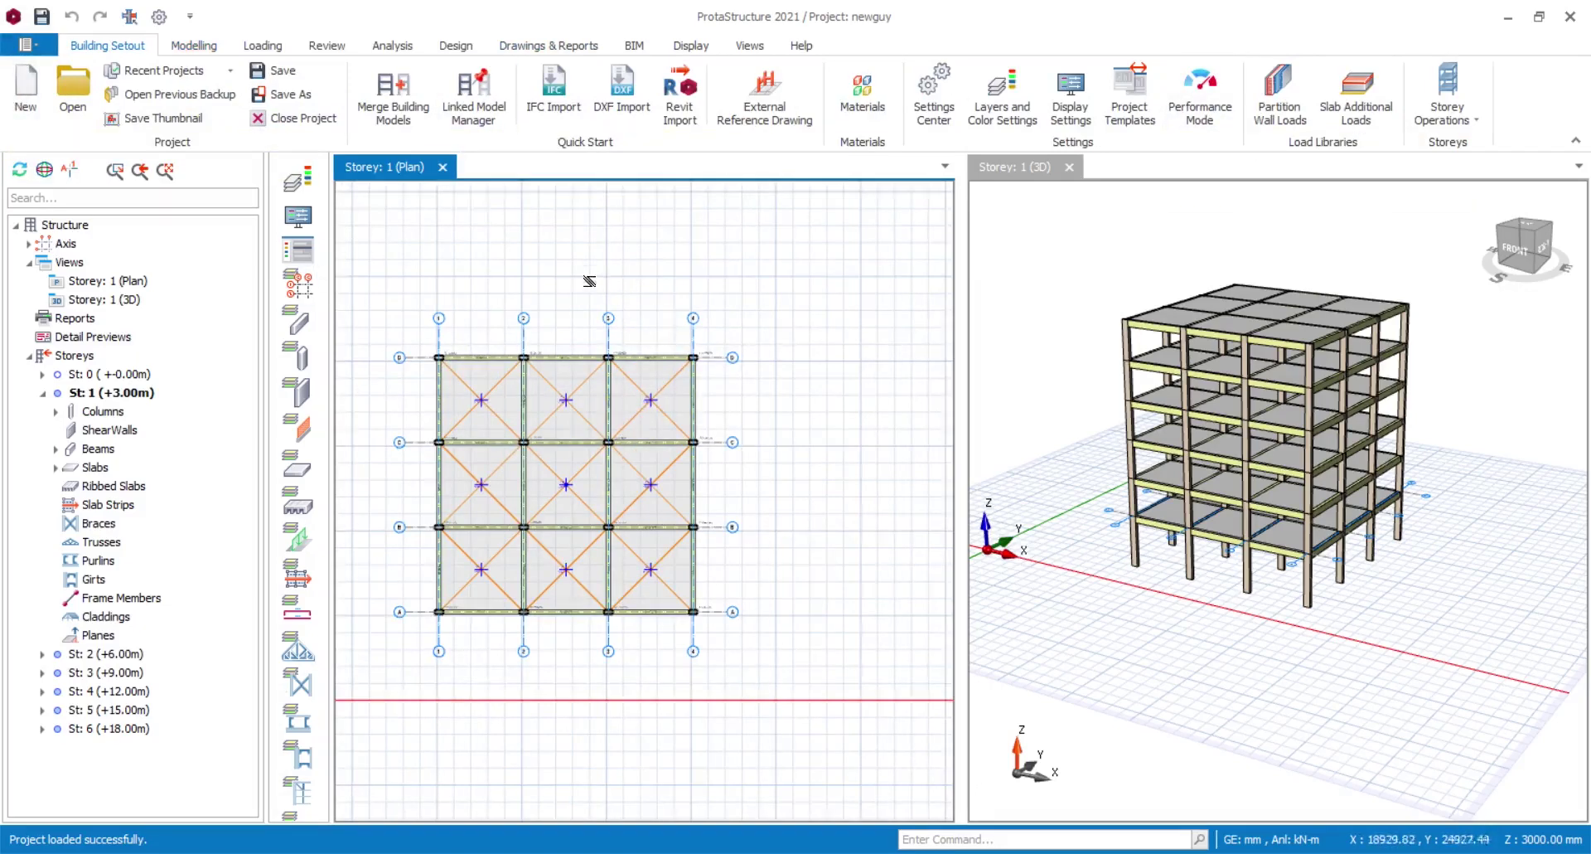
middle_click_drag(588, 281, 599, 252)
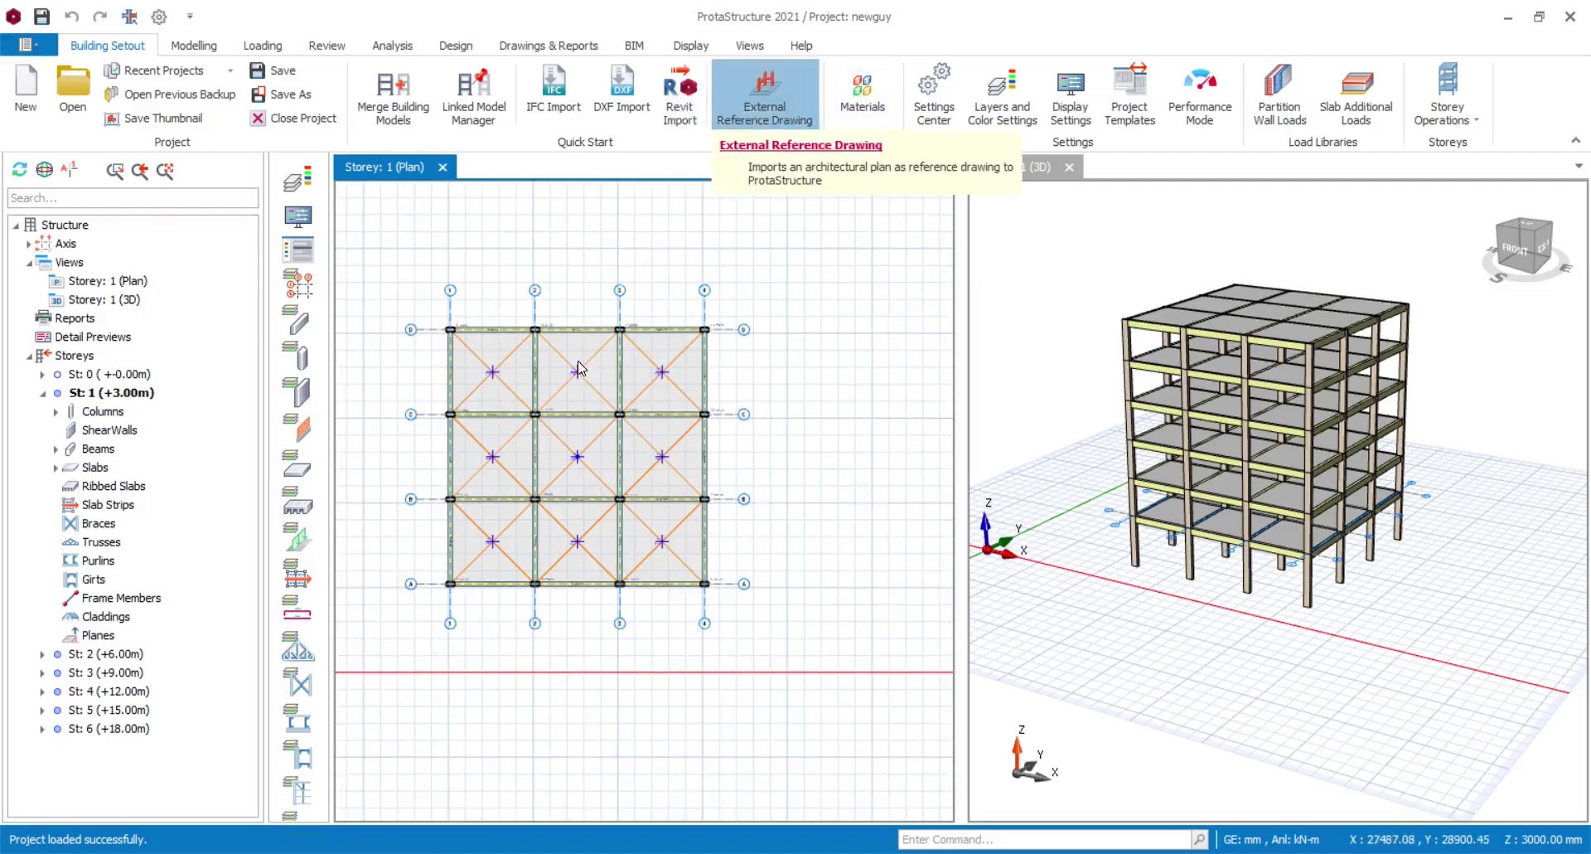
left_click(748, 112)
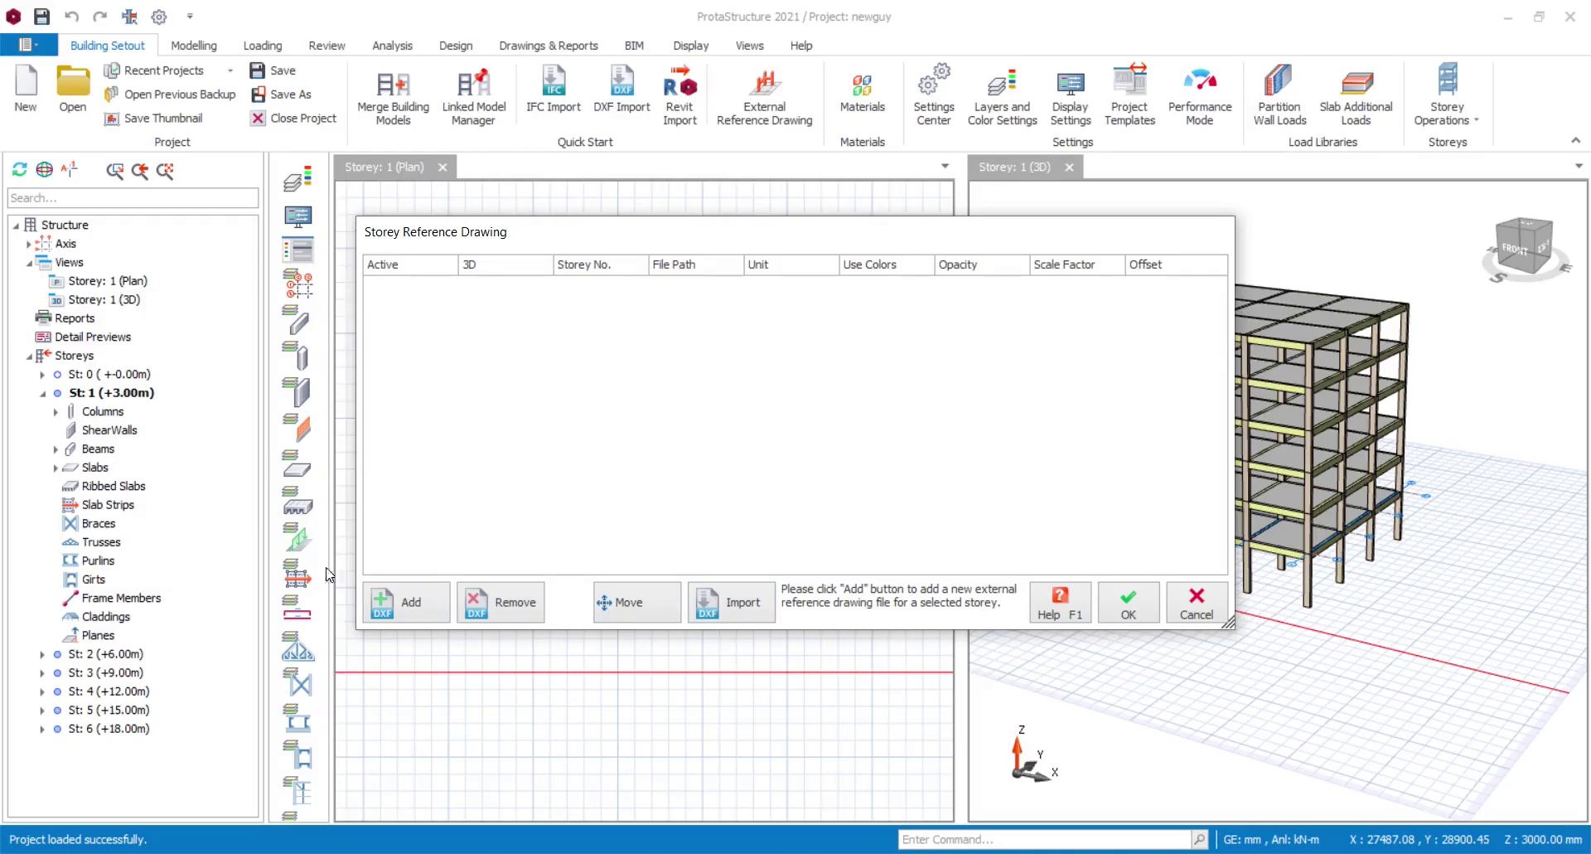
left_click(1129, 611)
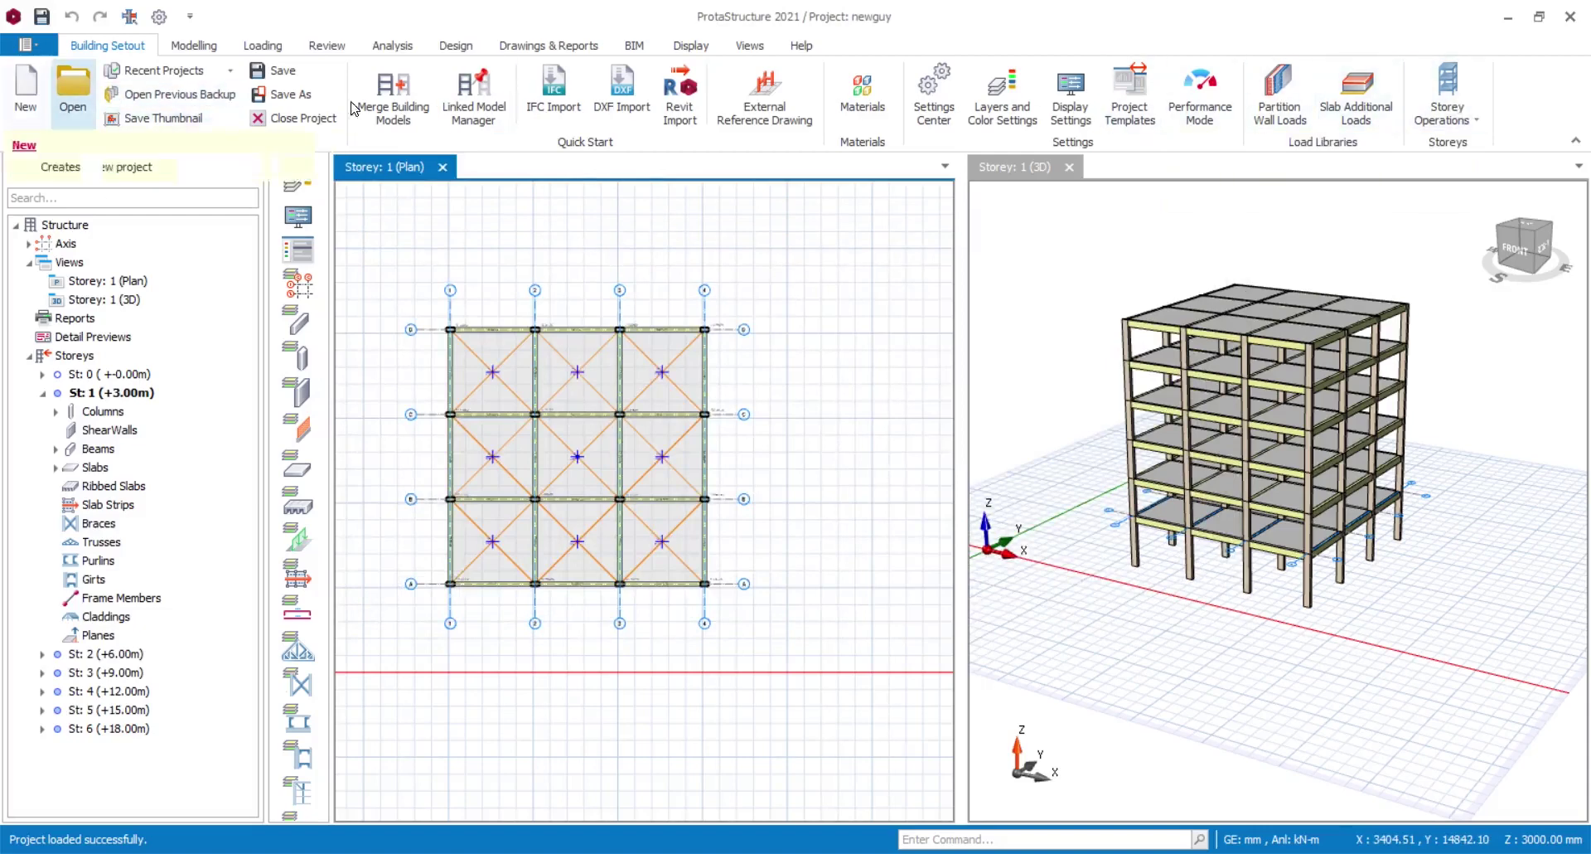
left_click(1490, 123)
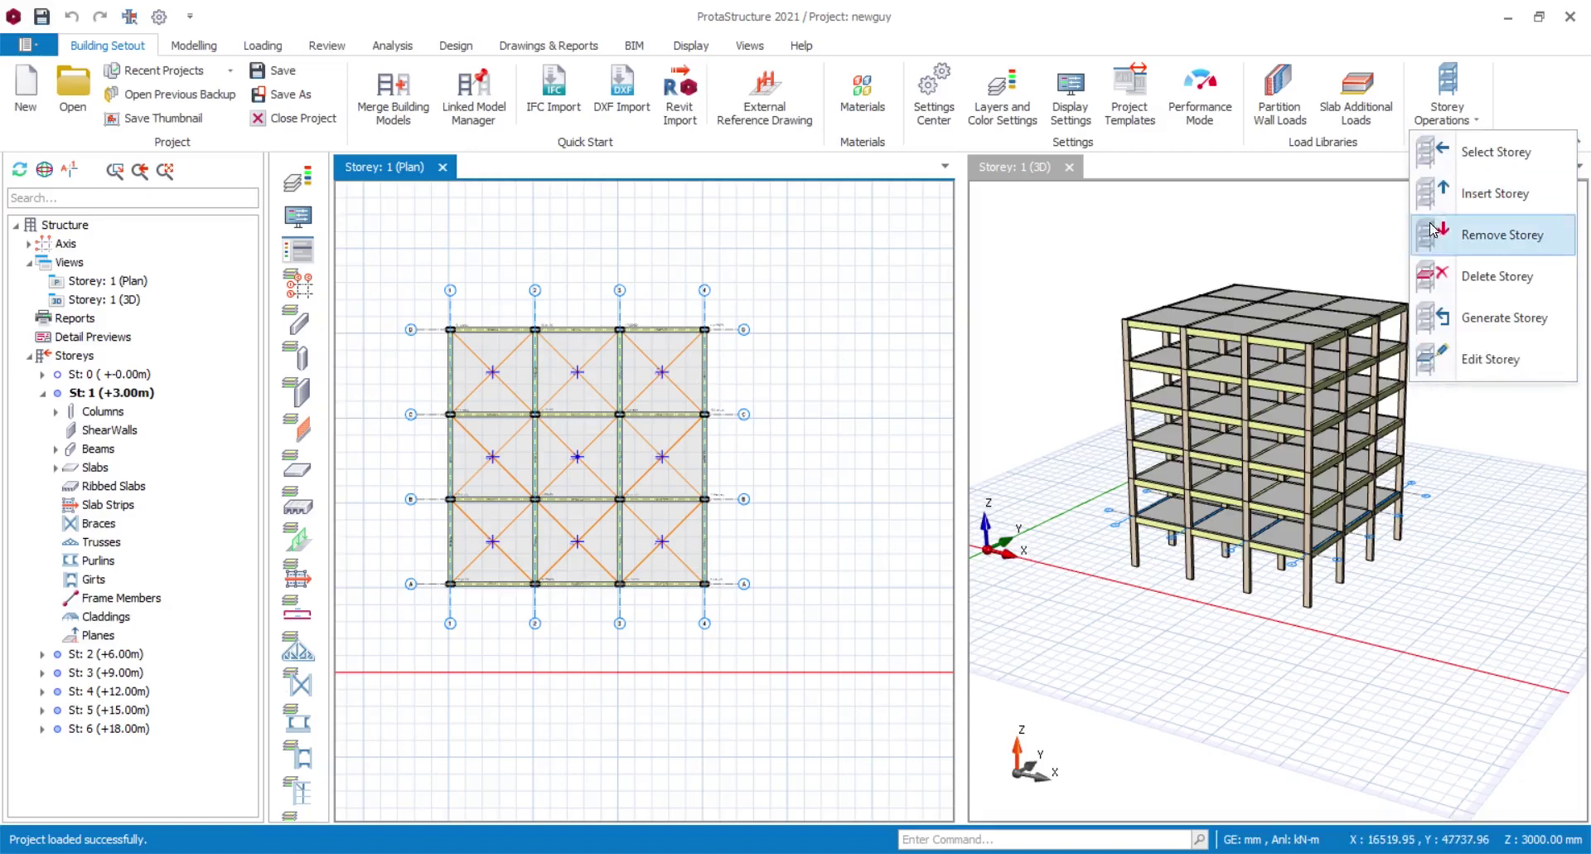
left_click(478, 682)
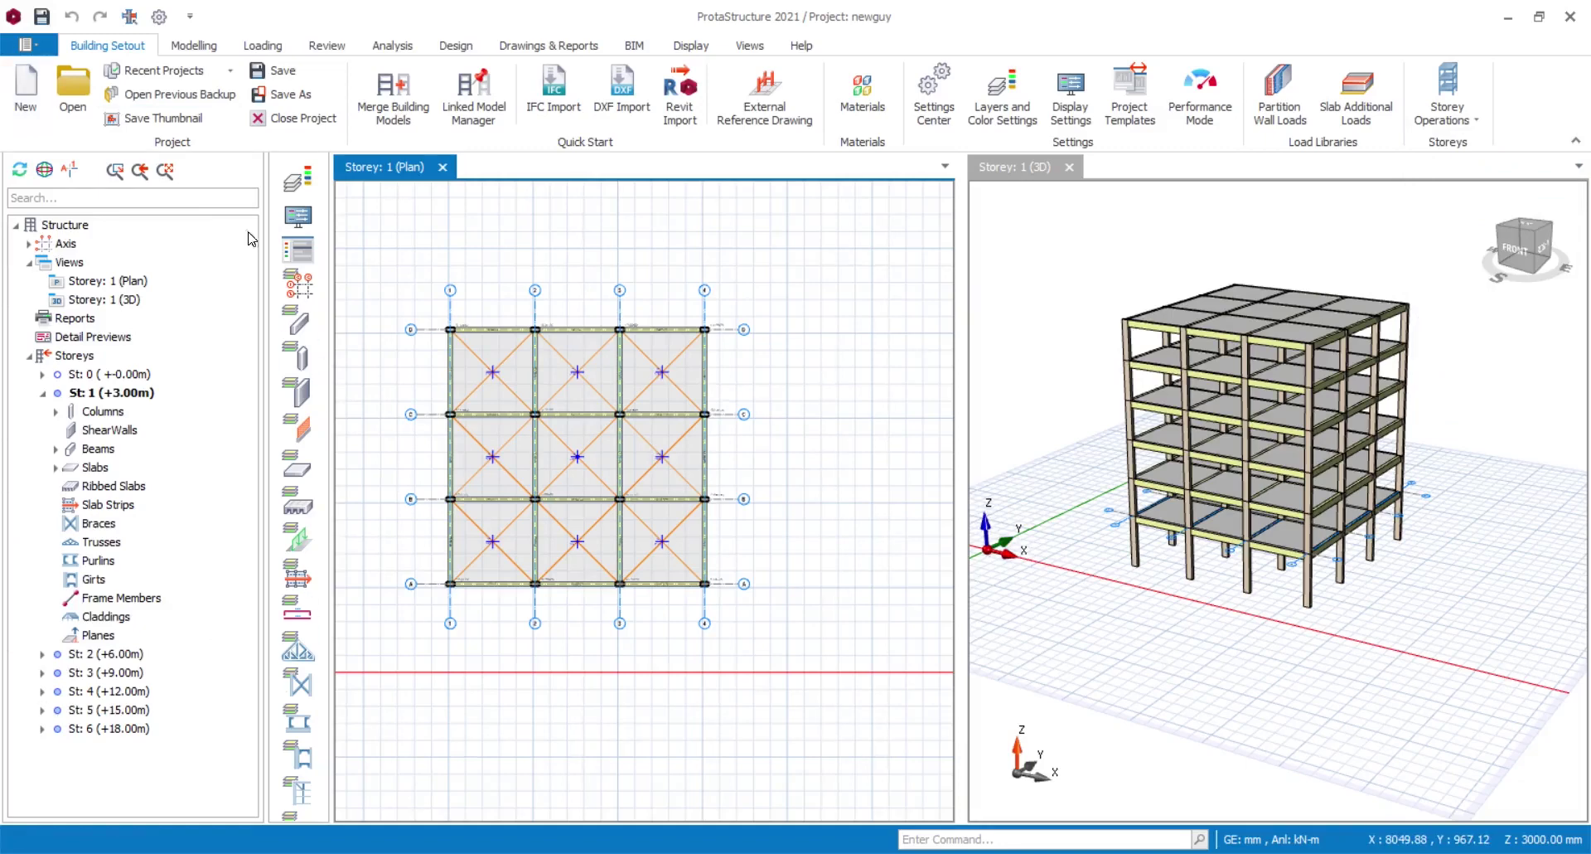
- Examine the Storey 1 member categories in the structure tree, including beams, shearwalls, purlins and claddings, and the matching plan
left_click(98, 448)
left_click(108, 429)
left_click(97, 561)
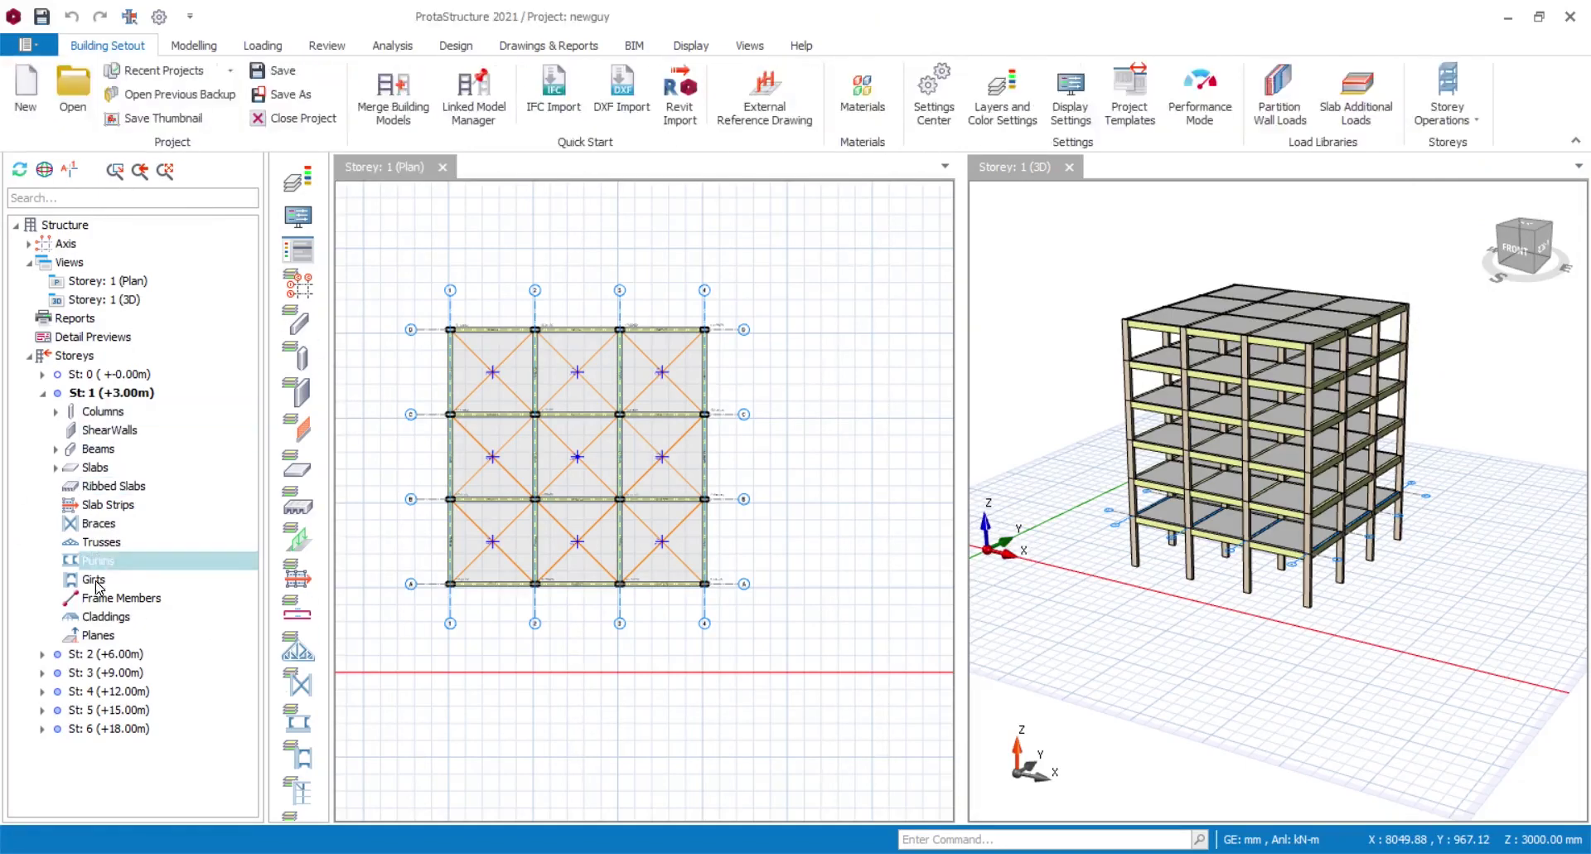
left_click(100, 615)
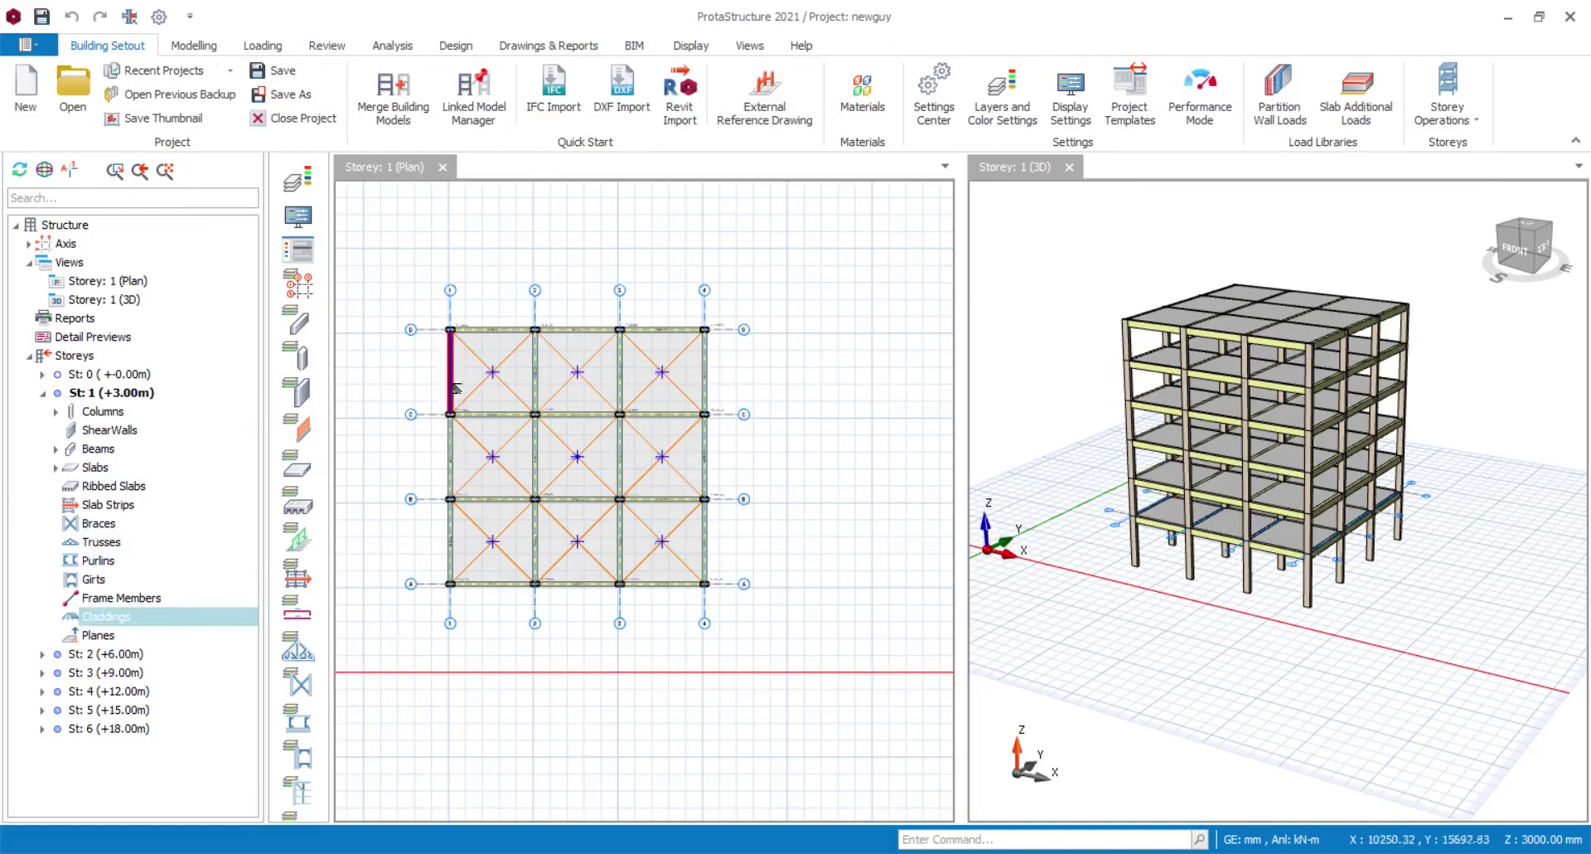
scroll(572, 510, "down", 2)
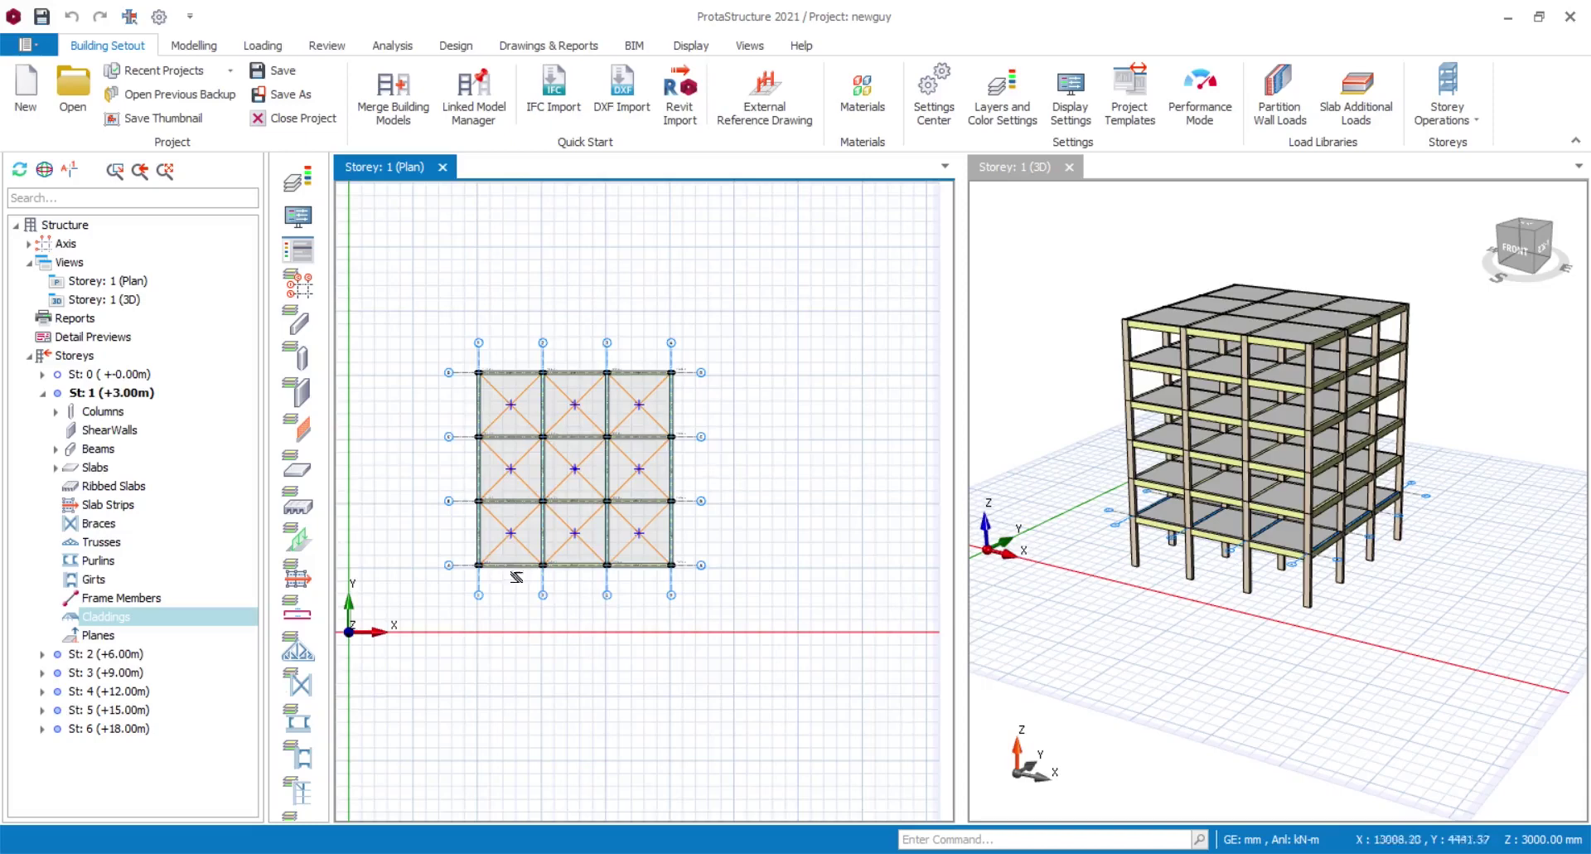
scroll(451, 533, "up", 3)
scroll(472, 507, "down", 1)
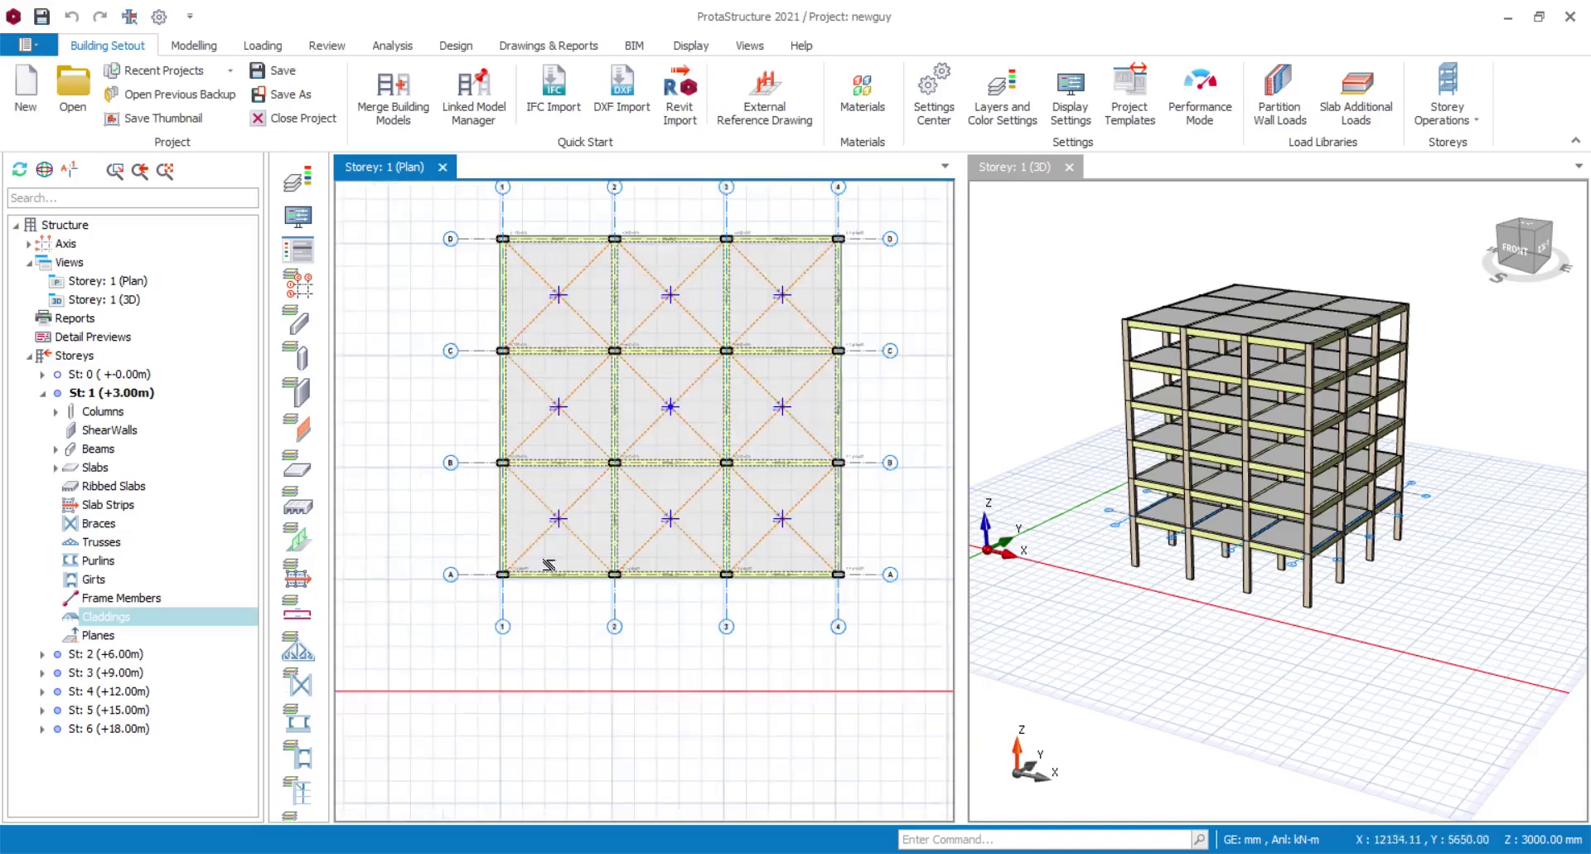
middle_click_drag(531, 572, 485, 607)
middle_click_drag(497, 353, 468, 398)
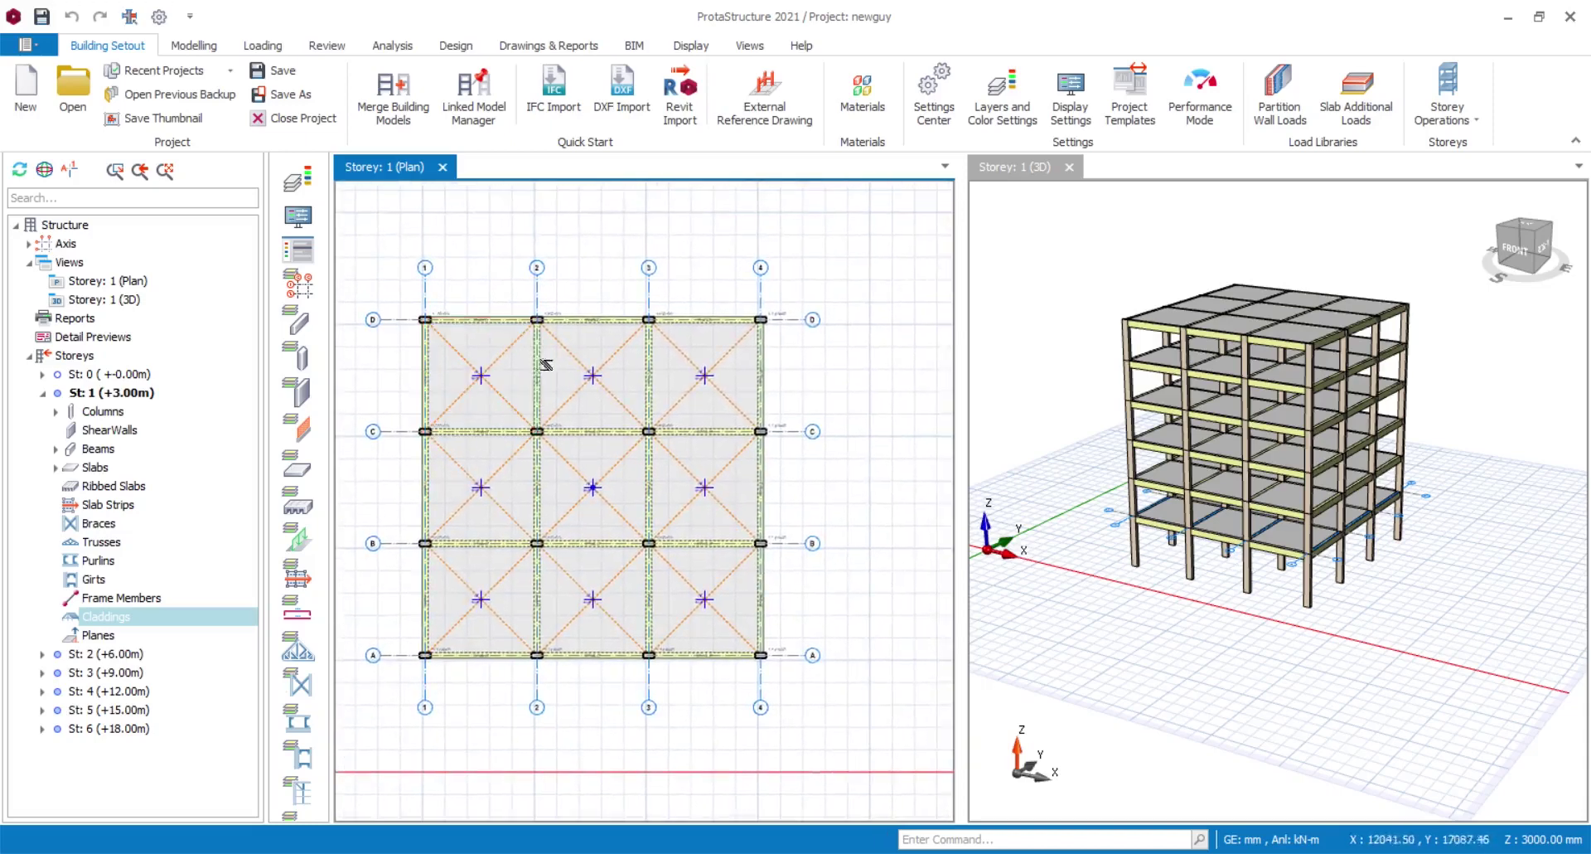
middle_click_drag(616, 428, 675, 413)
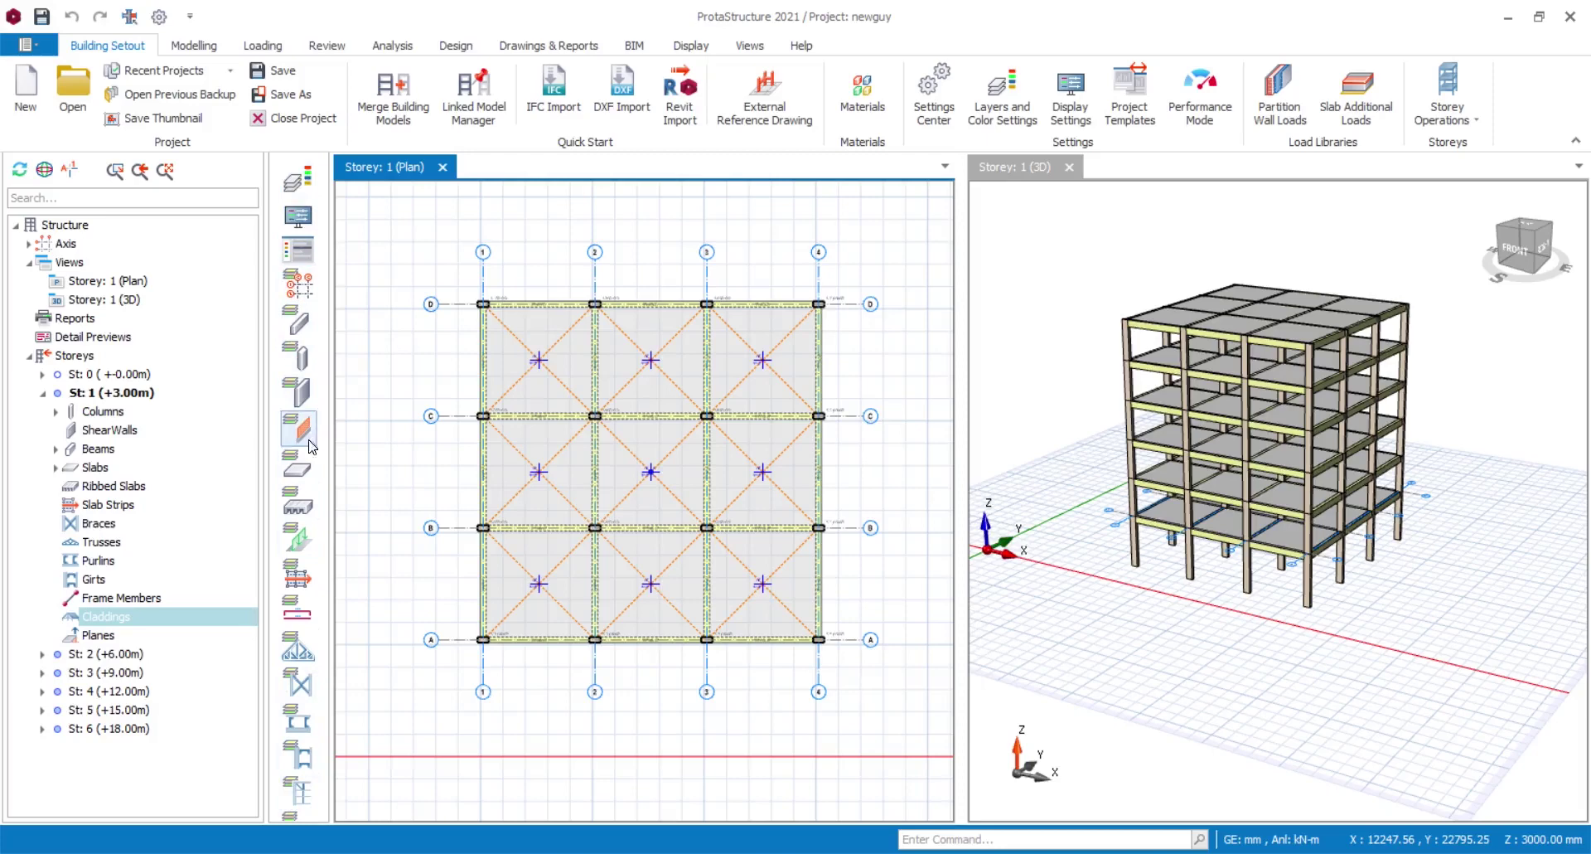
- Hide the grid axes in the plan and 3D views, and show them again
left_click(302, 298)
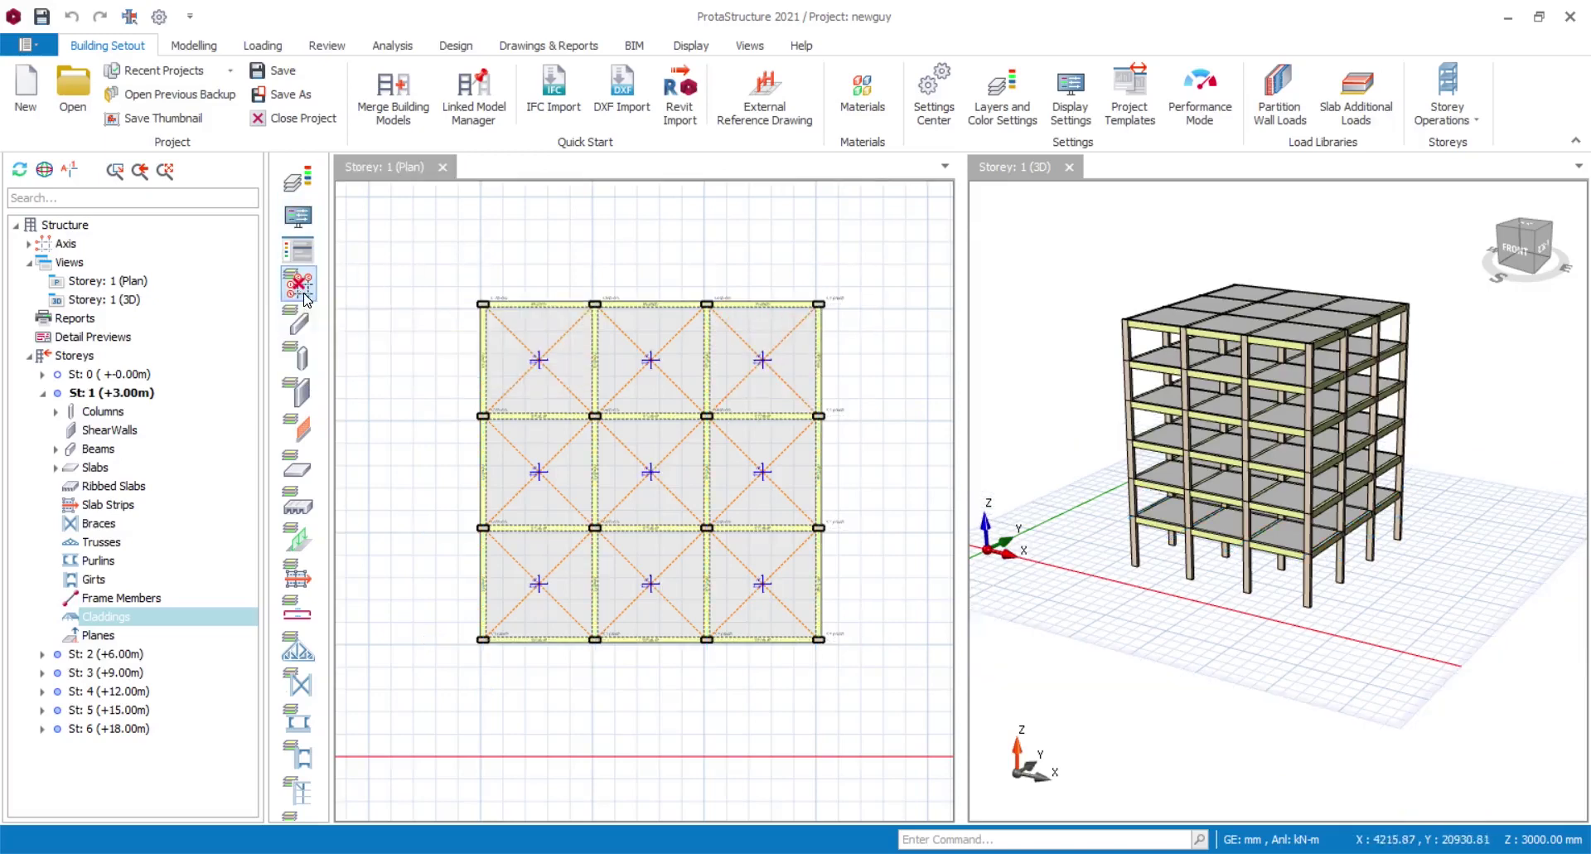
left_click(302, 291)
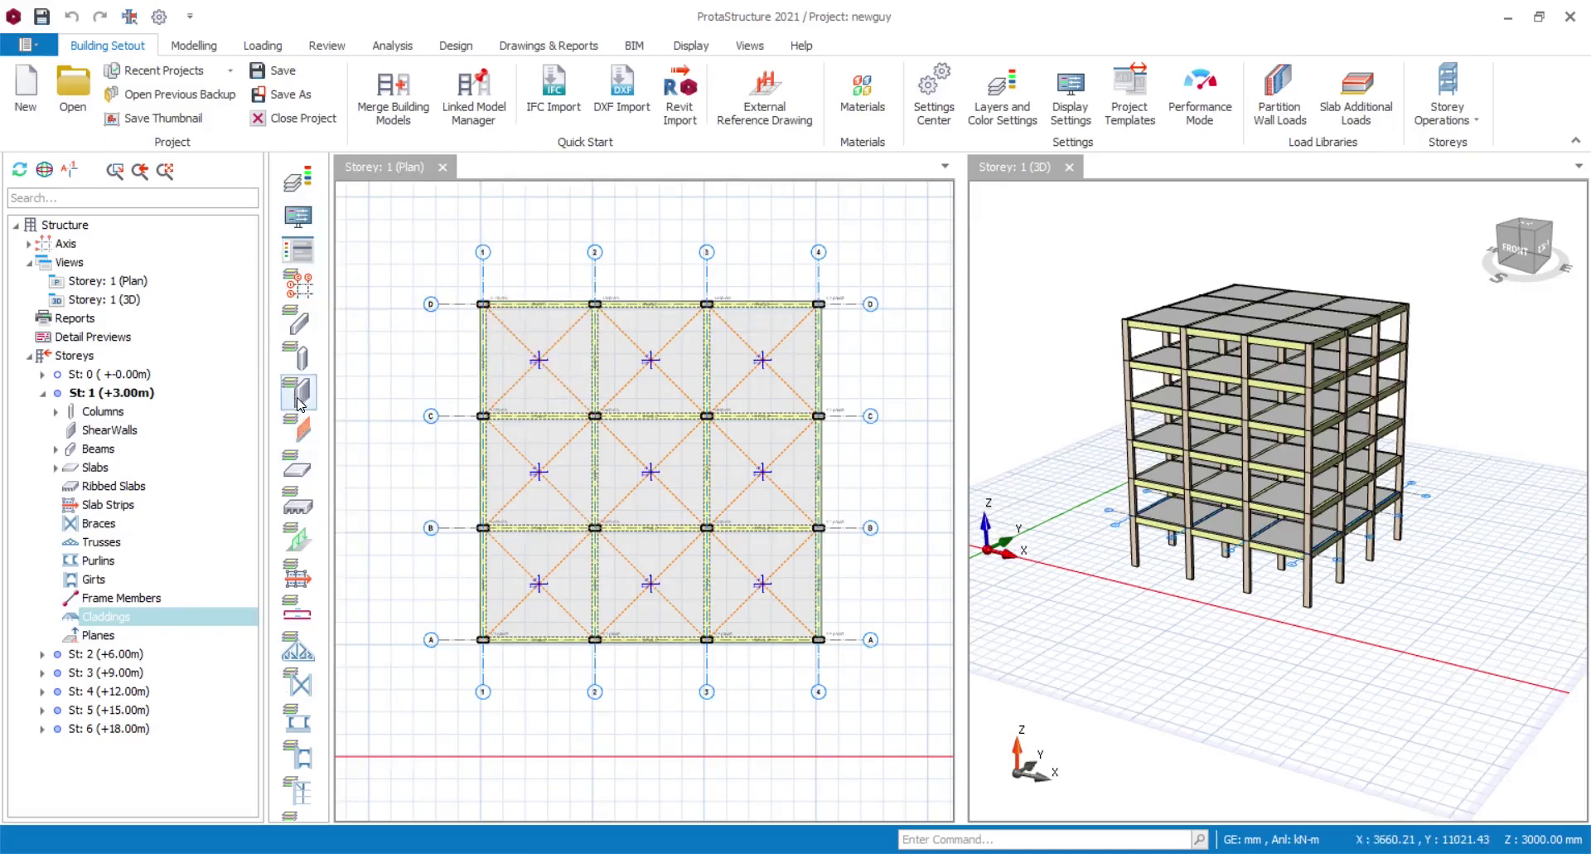
left_click(302, 333)
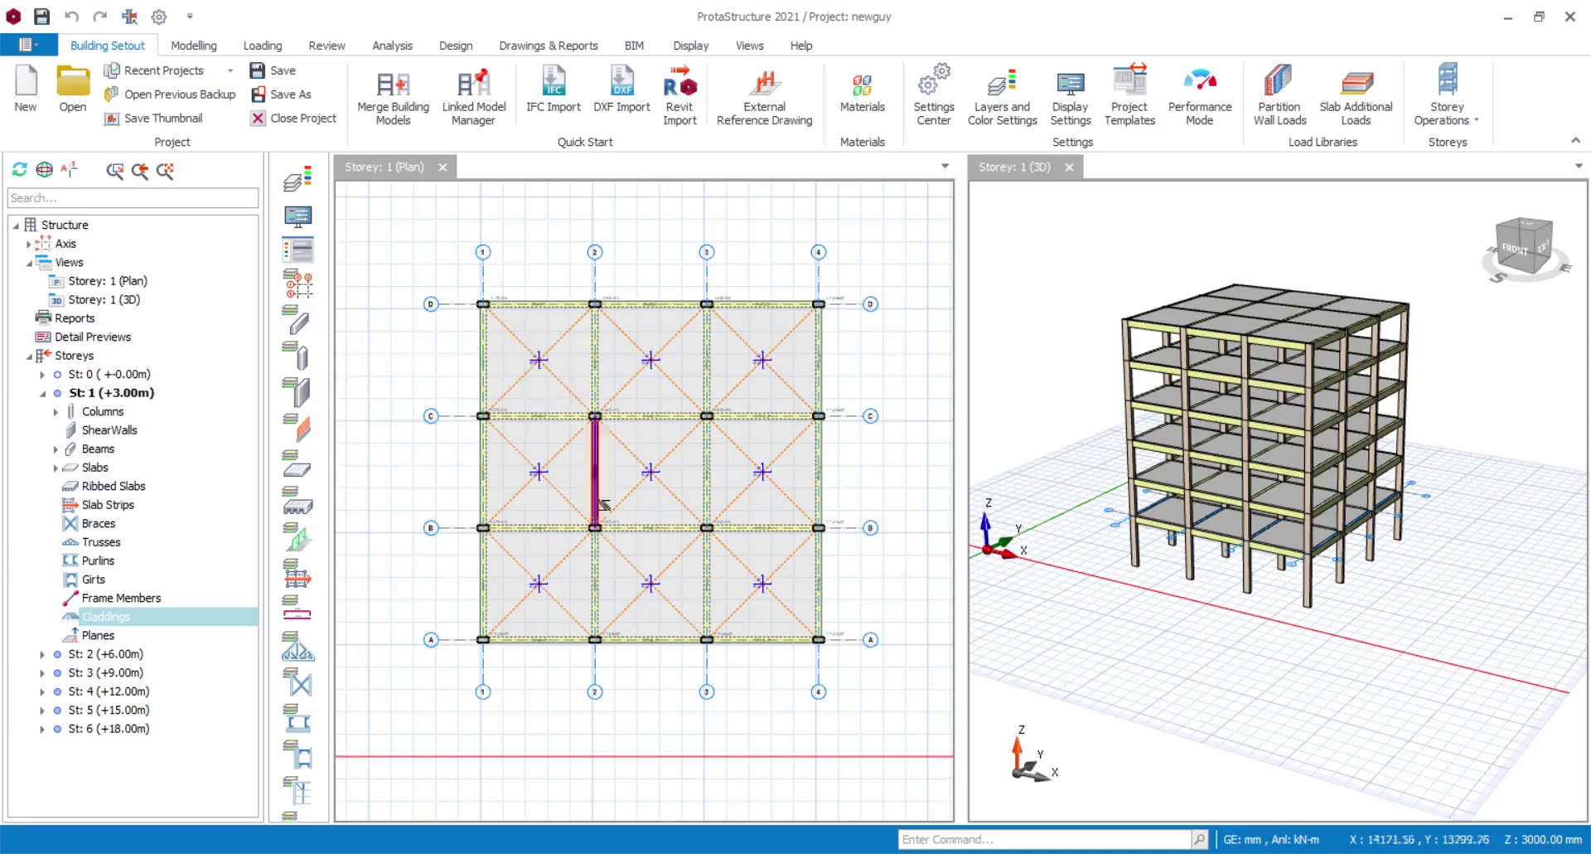
- Inspect the properties of the Storey 1 beam on axis 1 between axes B and C
mouse_move(479, 507)
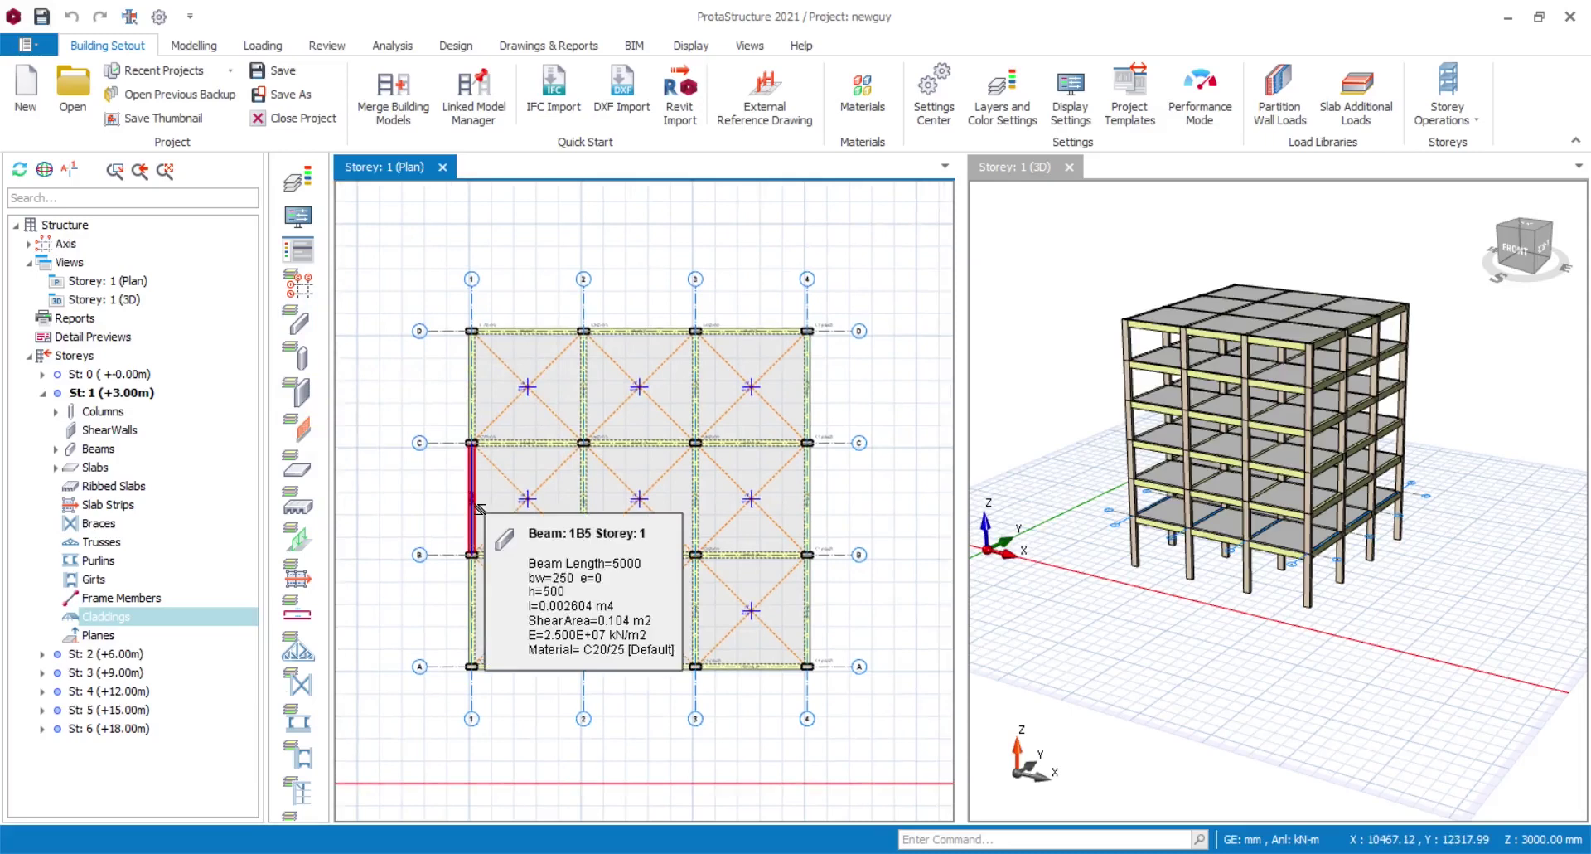
middle_click_drag(455, 424, 444, 415)
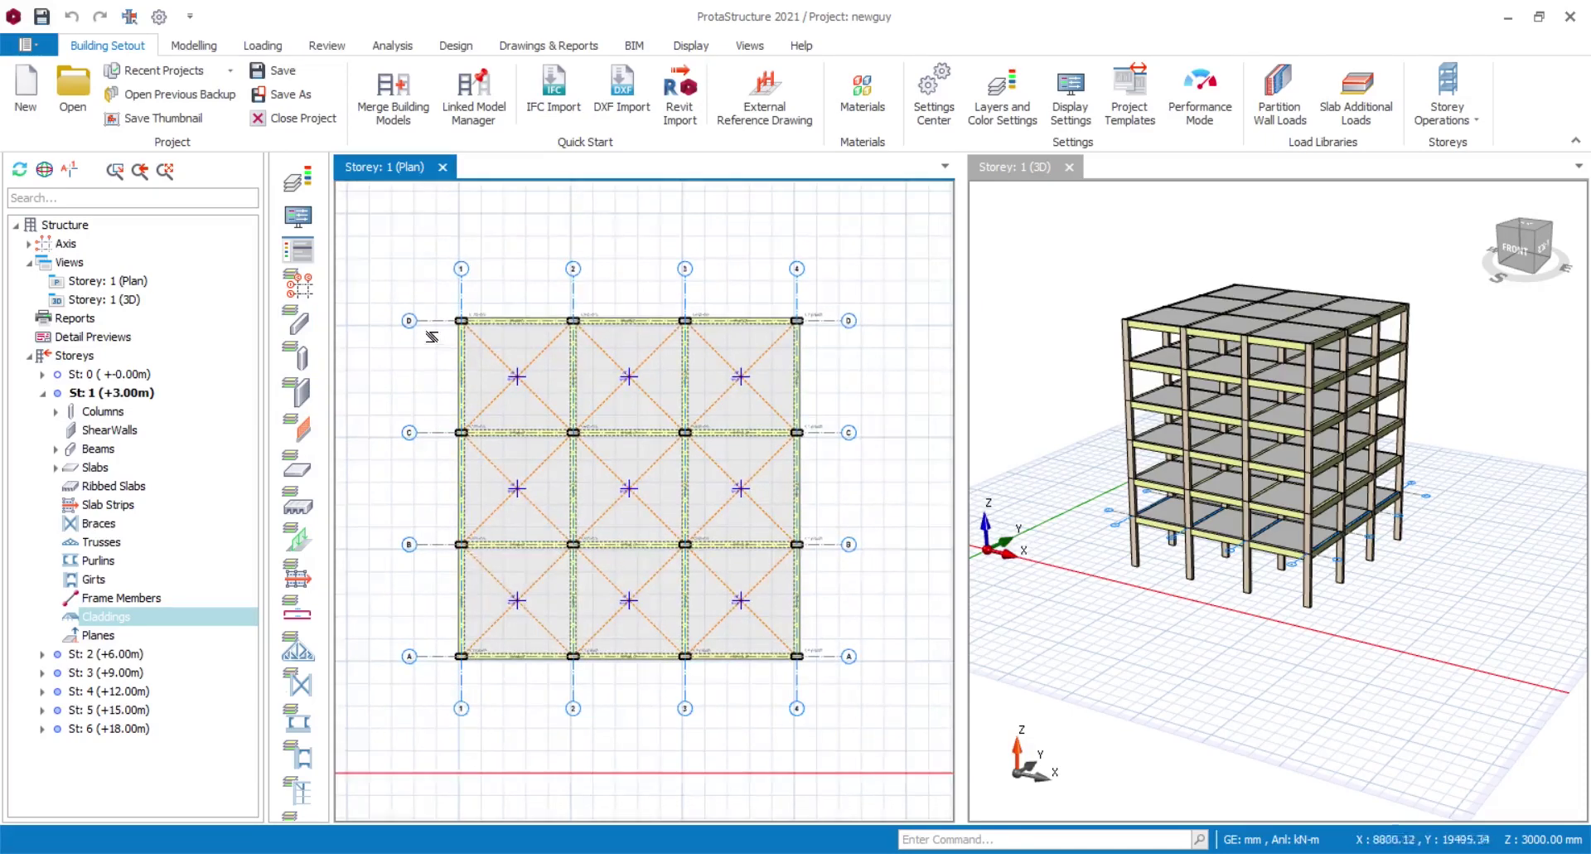
scroll(432, 337, "up", 5)
scroll(414, 472, "down", 6)
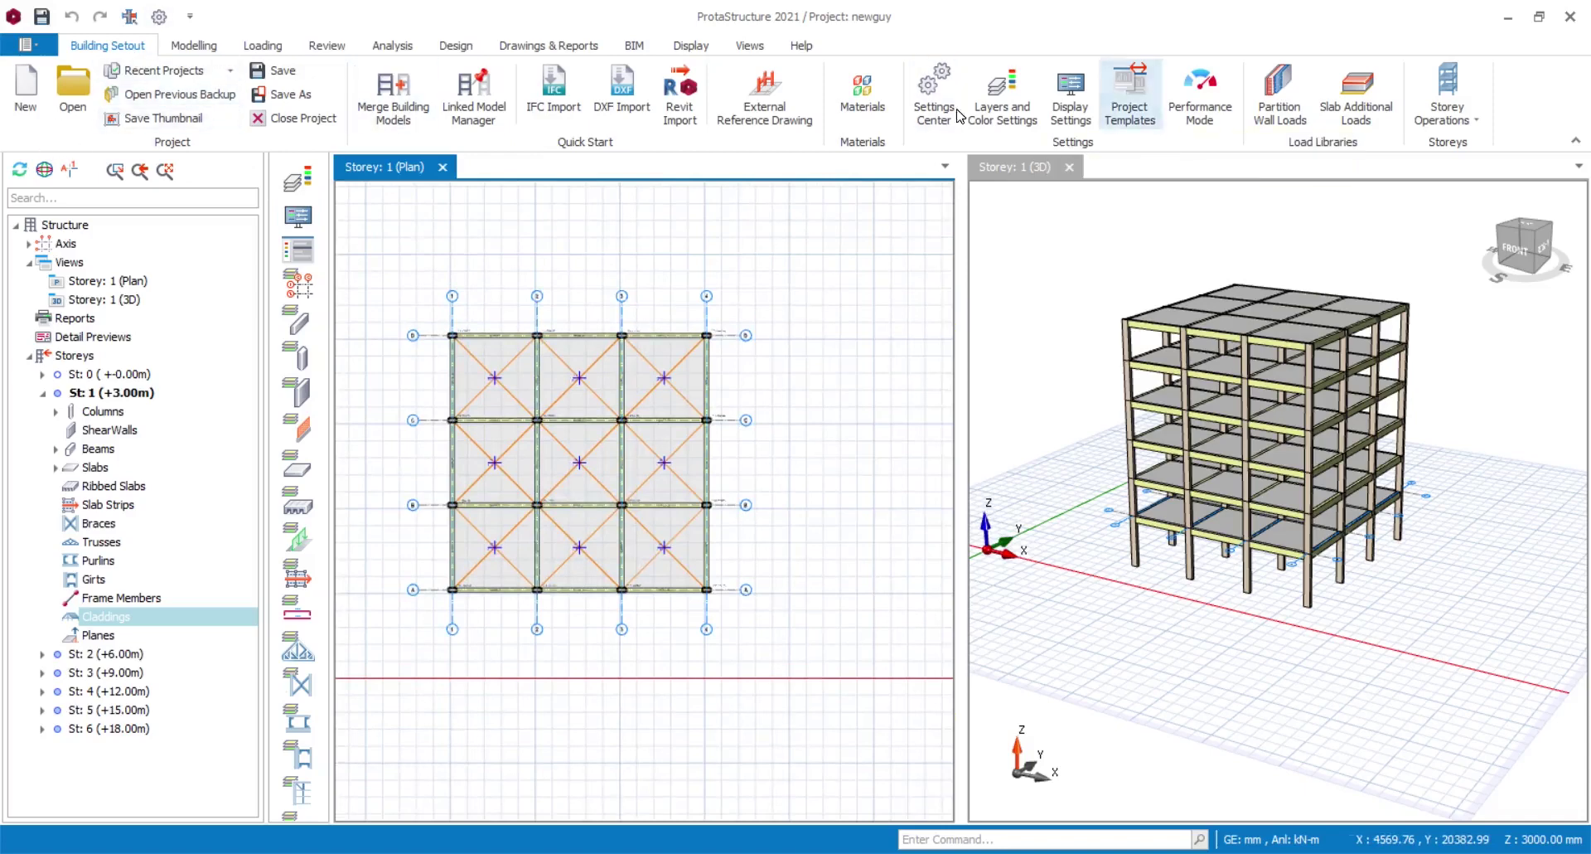
- Review the modelling commands for reinforced concrete and steel members
left_click(193, 46)
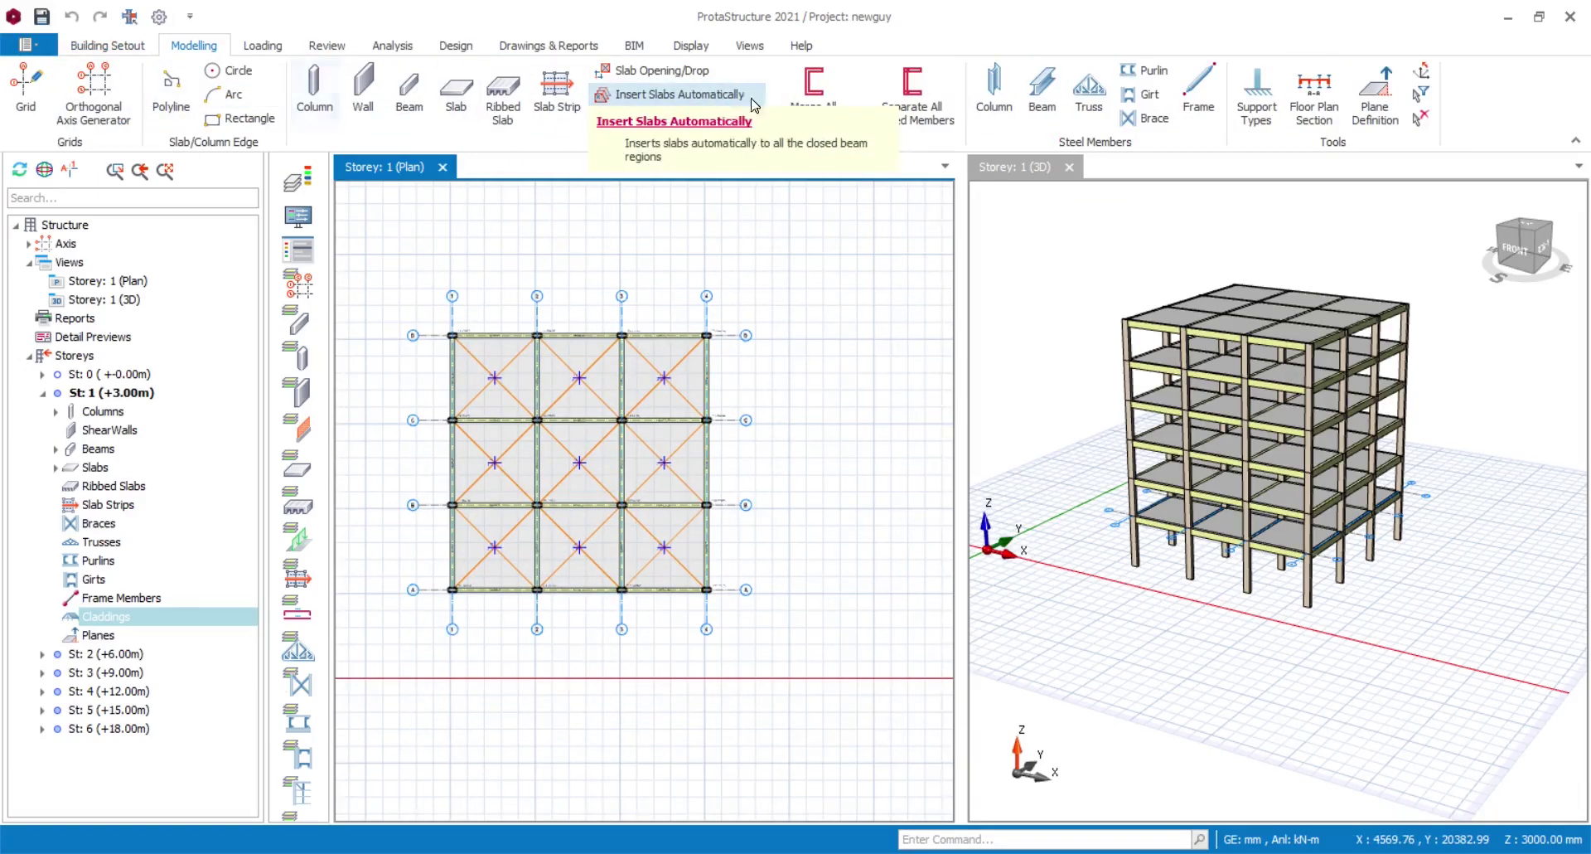
left_click(312, 103)
left_click(988, 98)
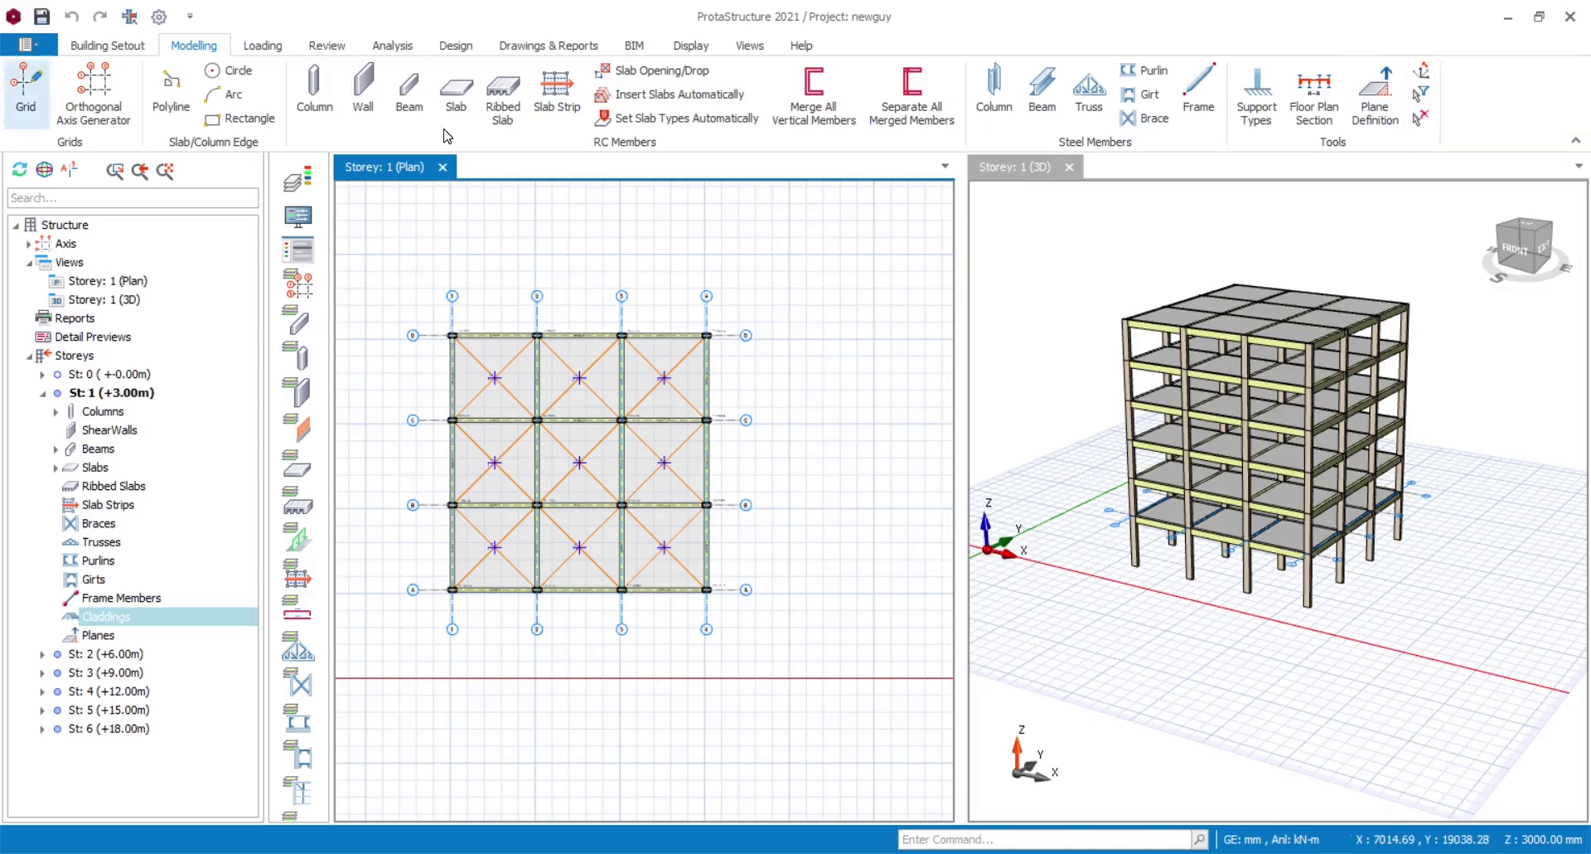
- Try to open the temperature difference loading data for the project
left_click(262, 48)
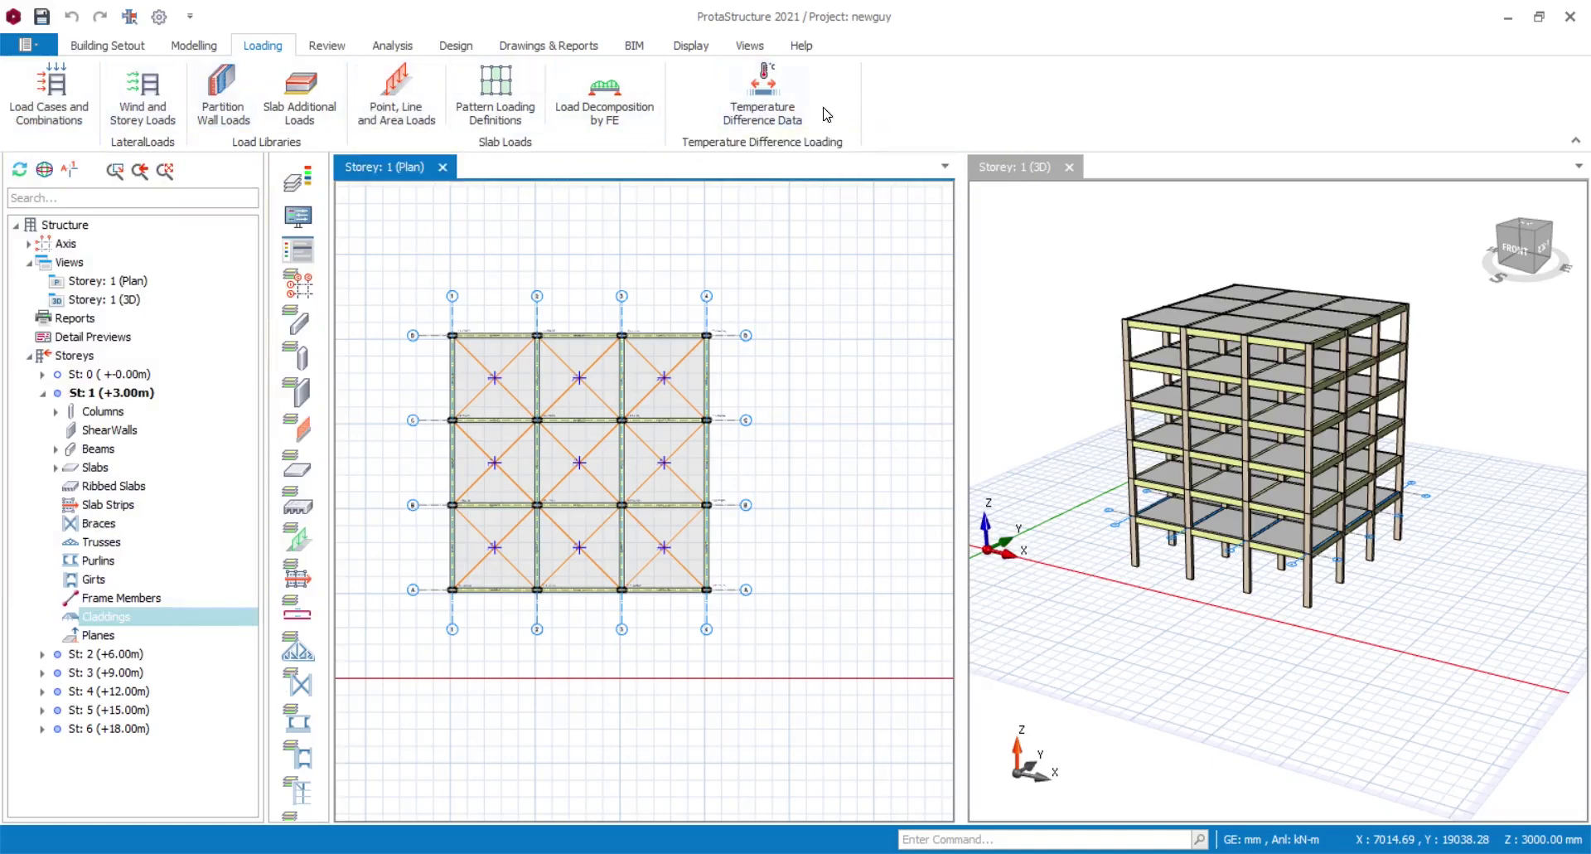
left_click(773, 109)
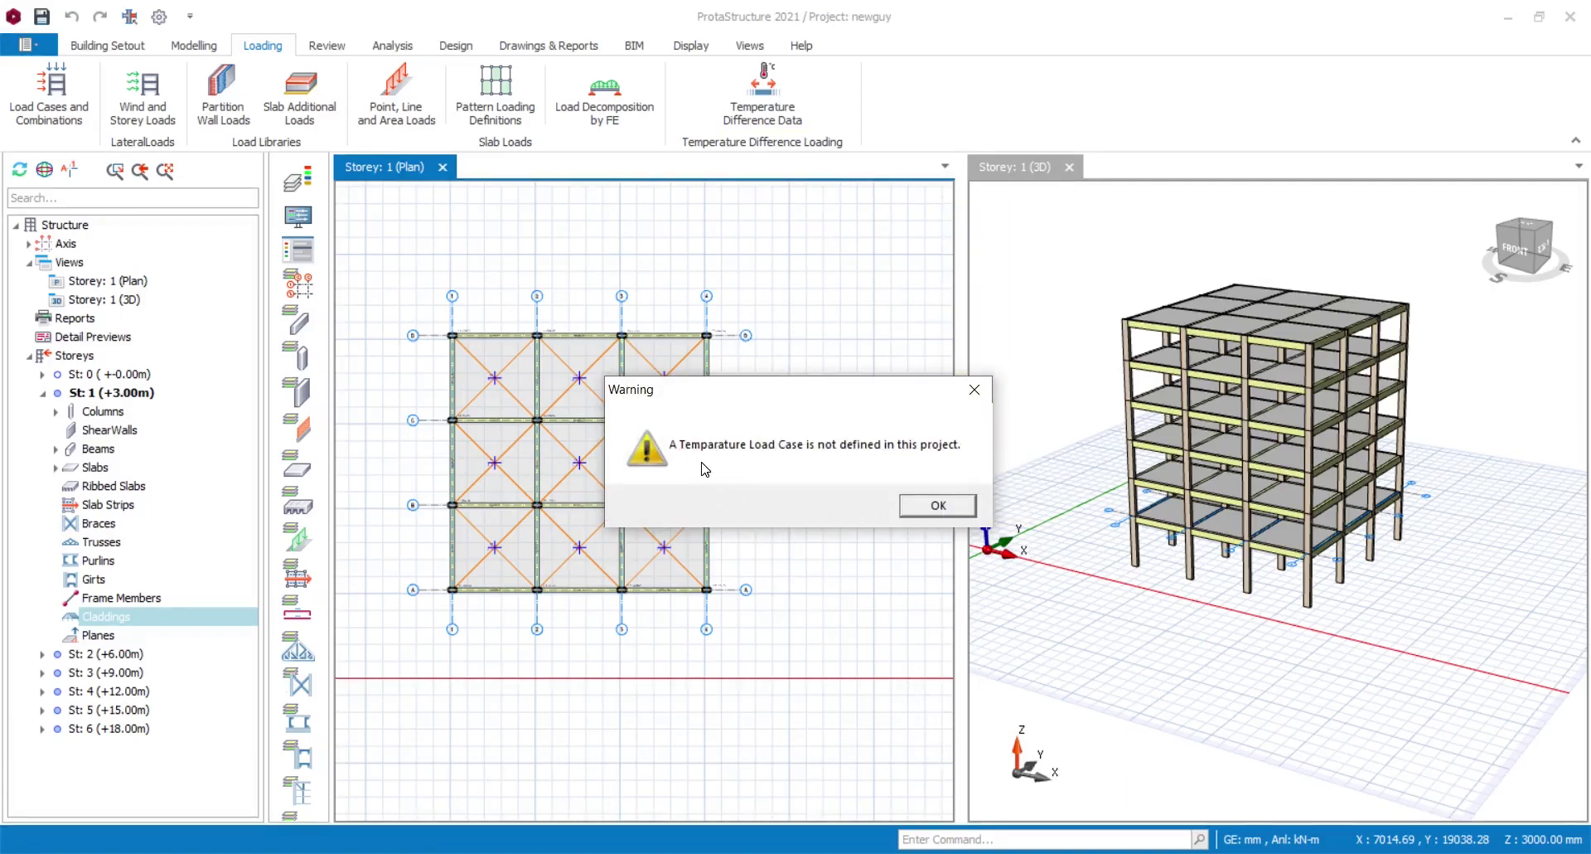
left_click(906, 506)
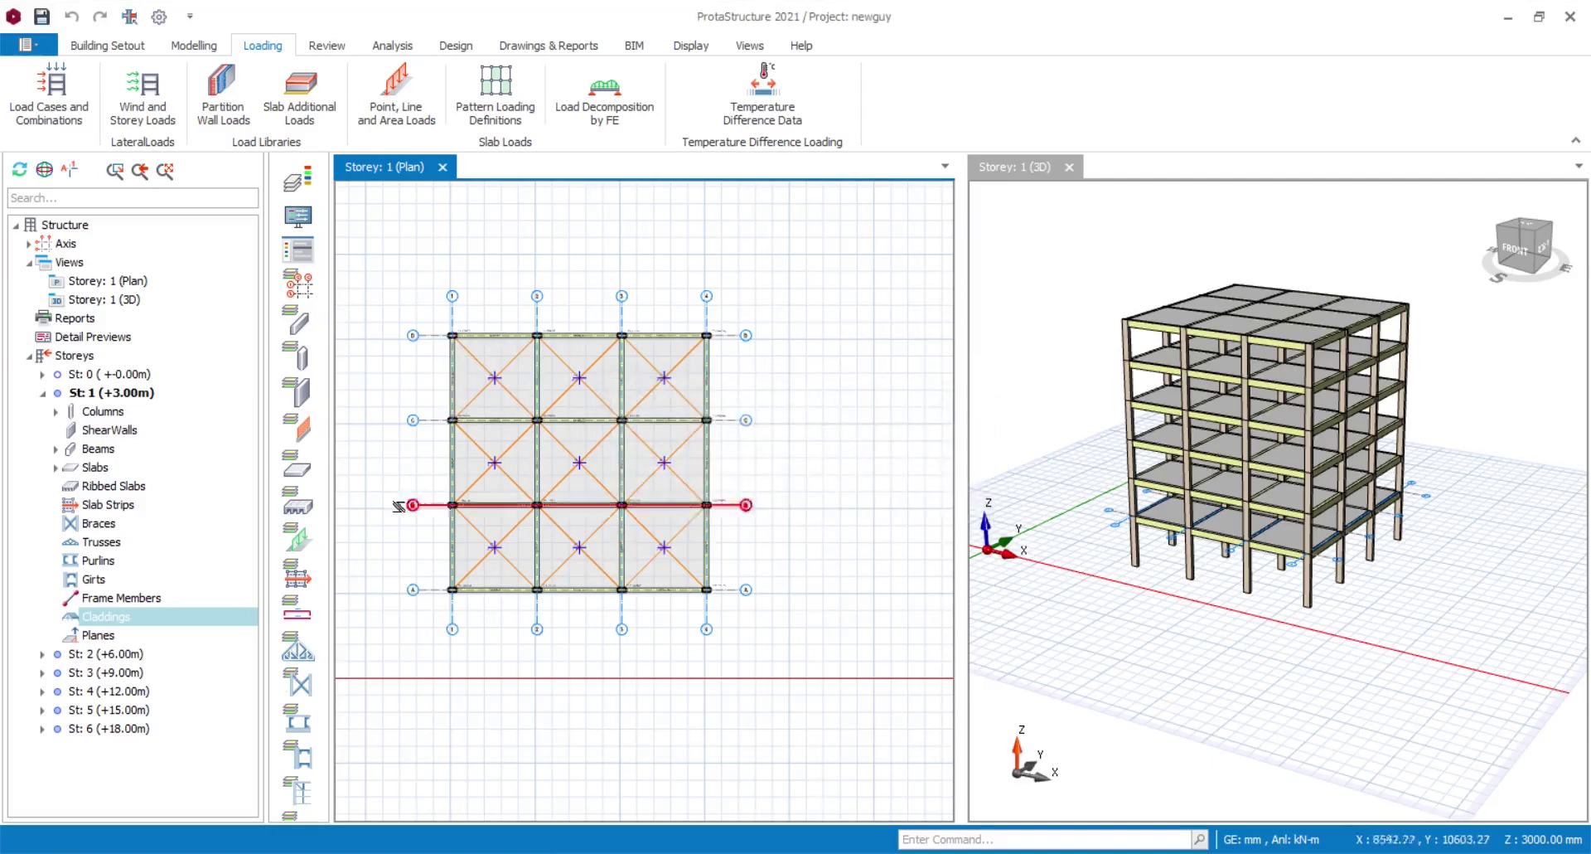
scroll(399, 506, "up", 2)
scroll(487, 461, "down", 4)
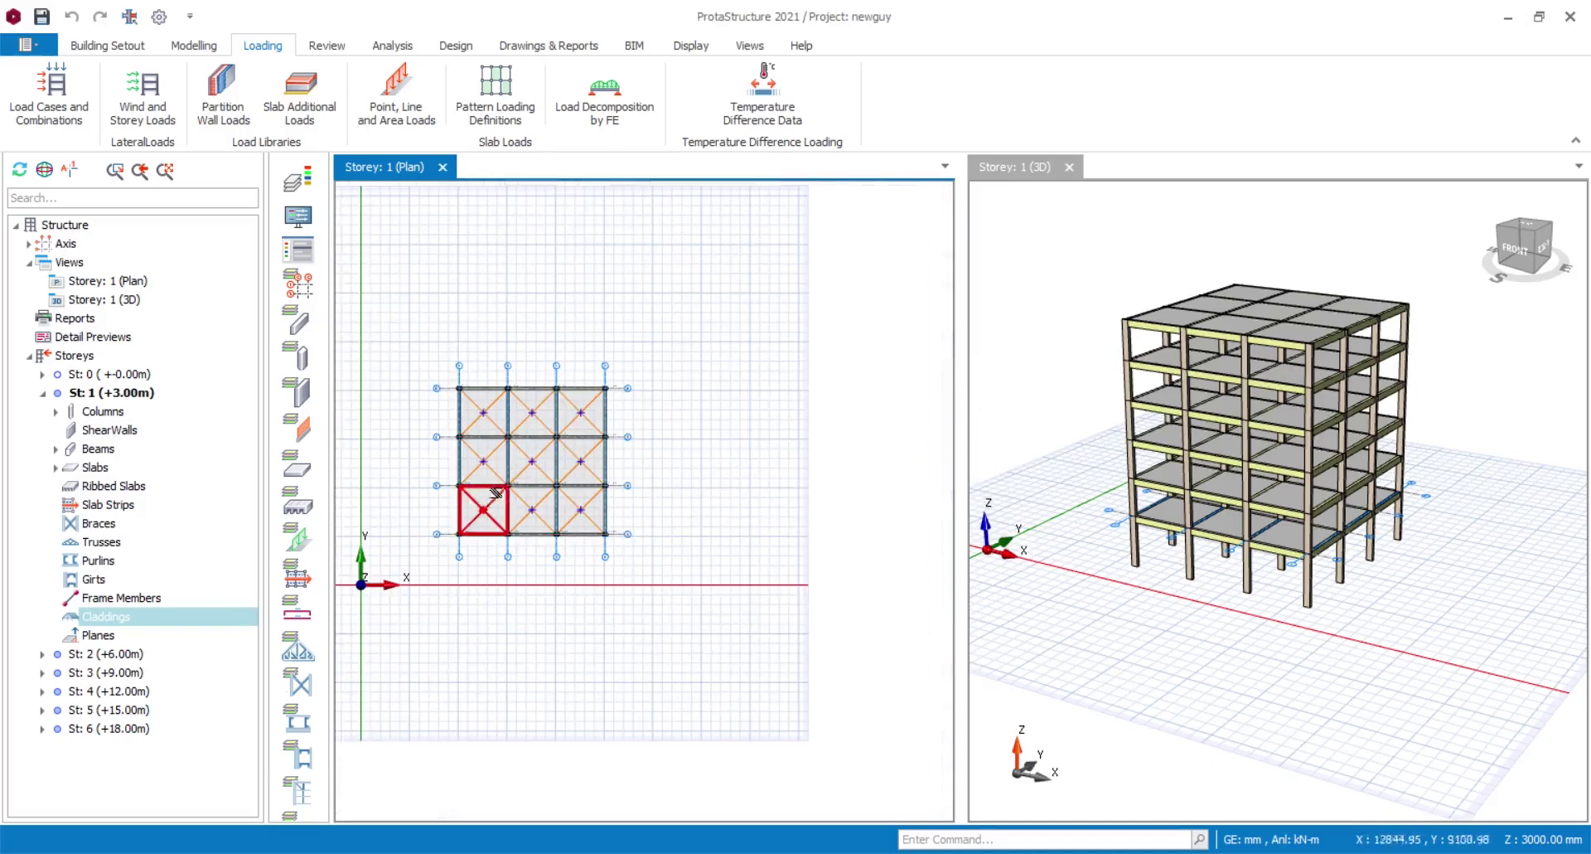
scroll(495, 493, "down", 2)
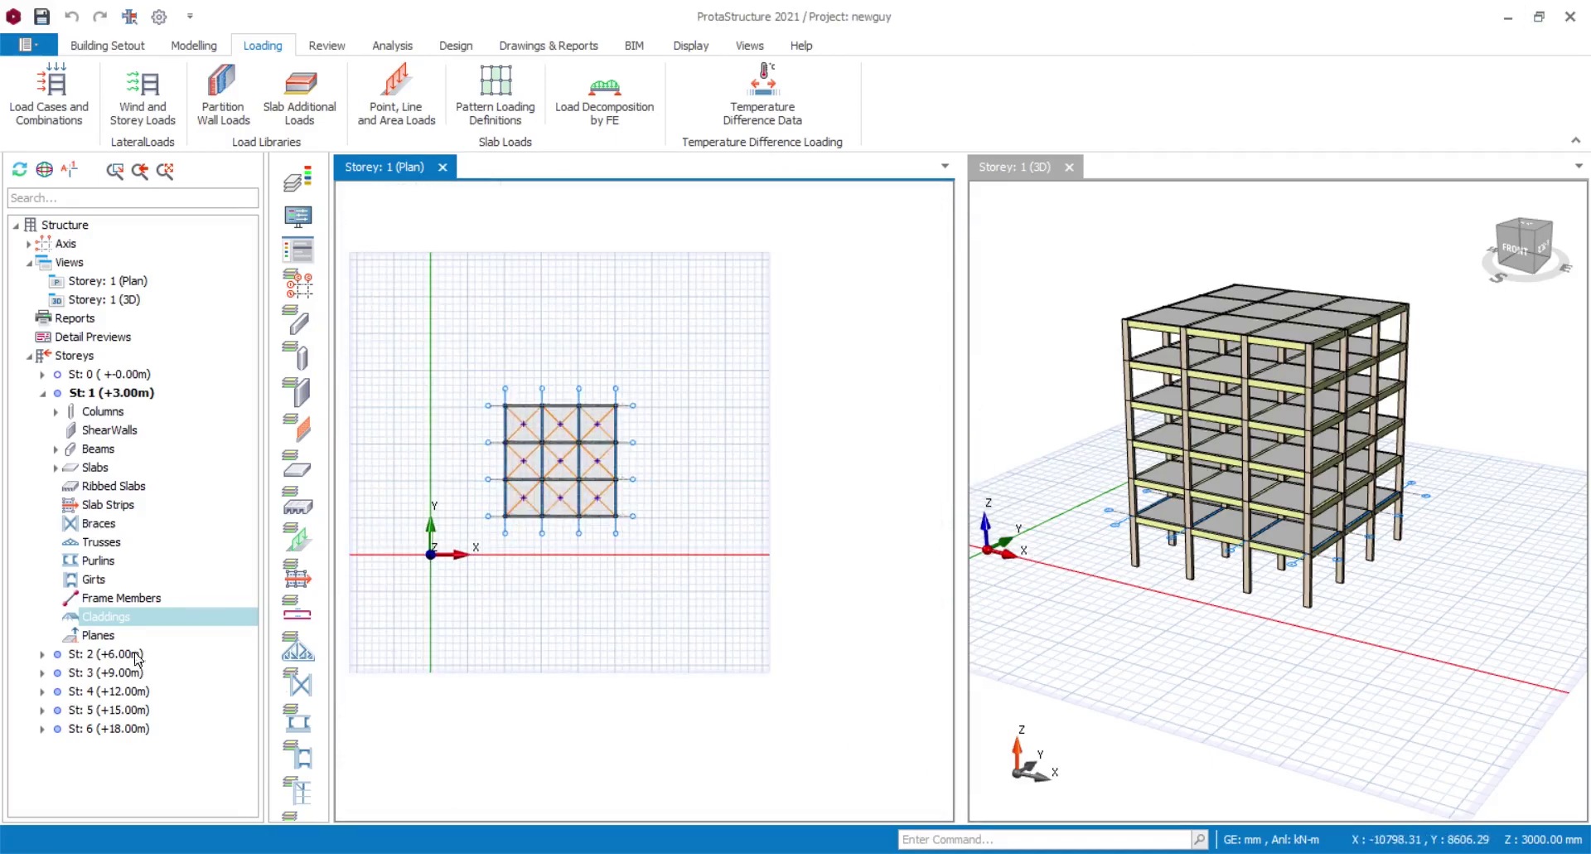
- Colour the plan members by material, turn that colouring off again, and review the BIM integration status command
left_click(326, 46)
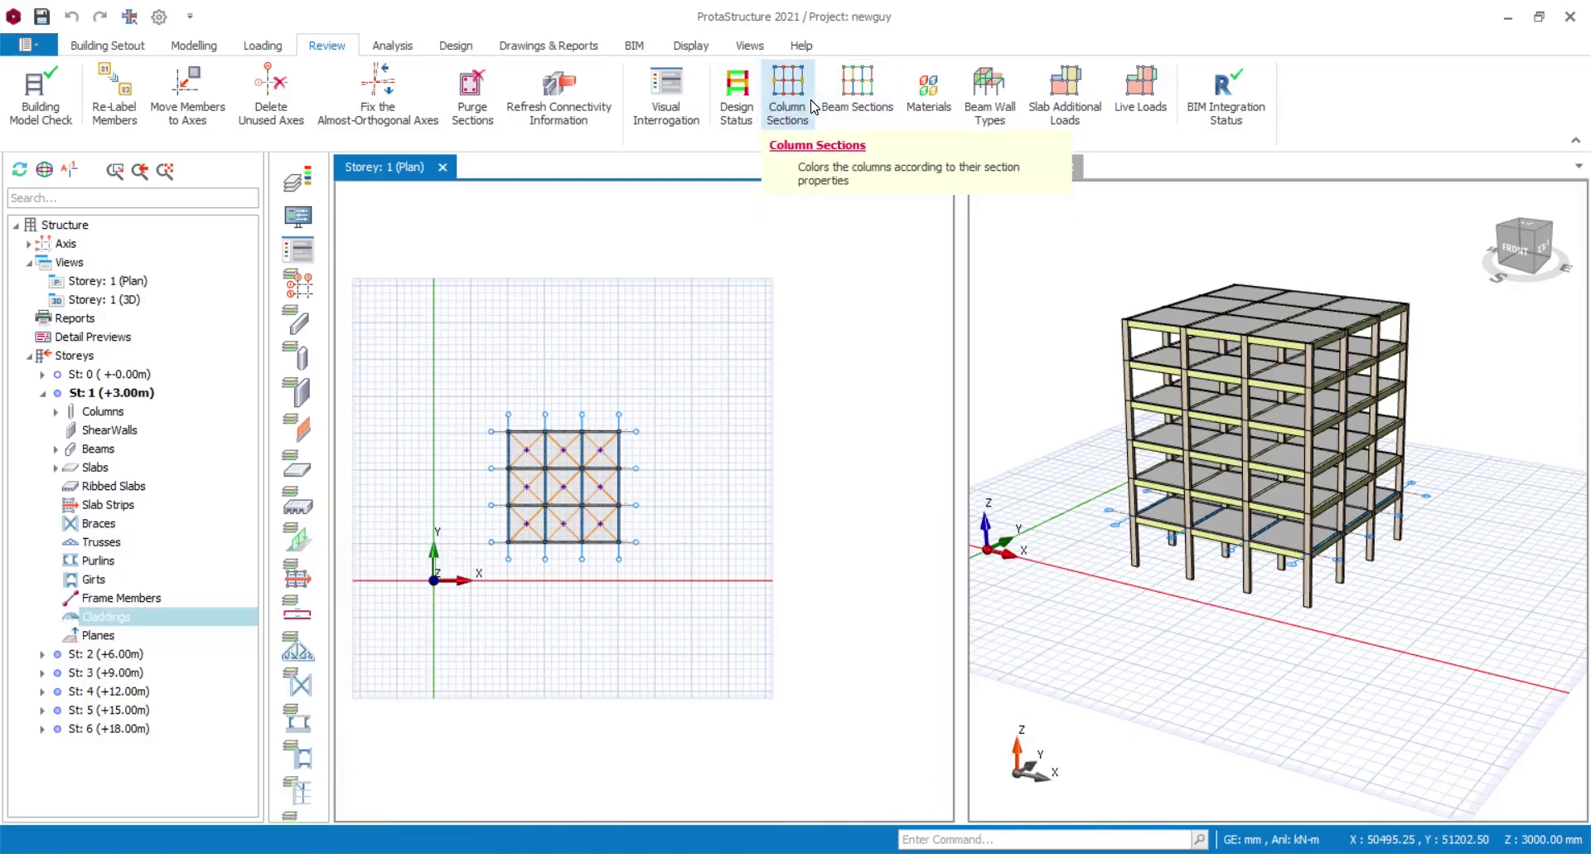
left_click(929, 98)
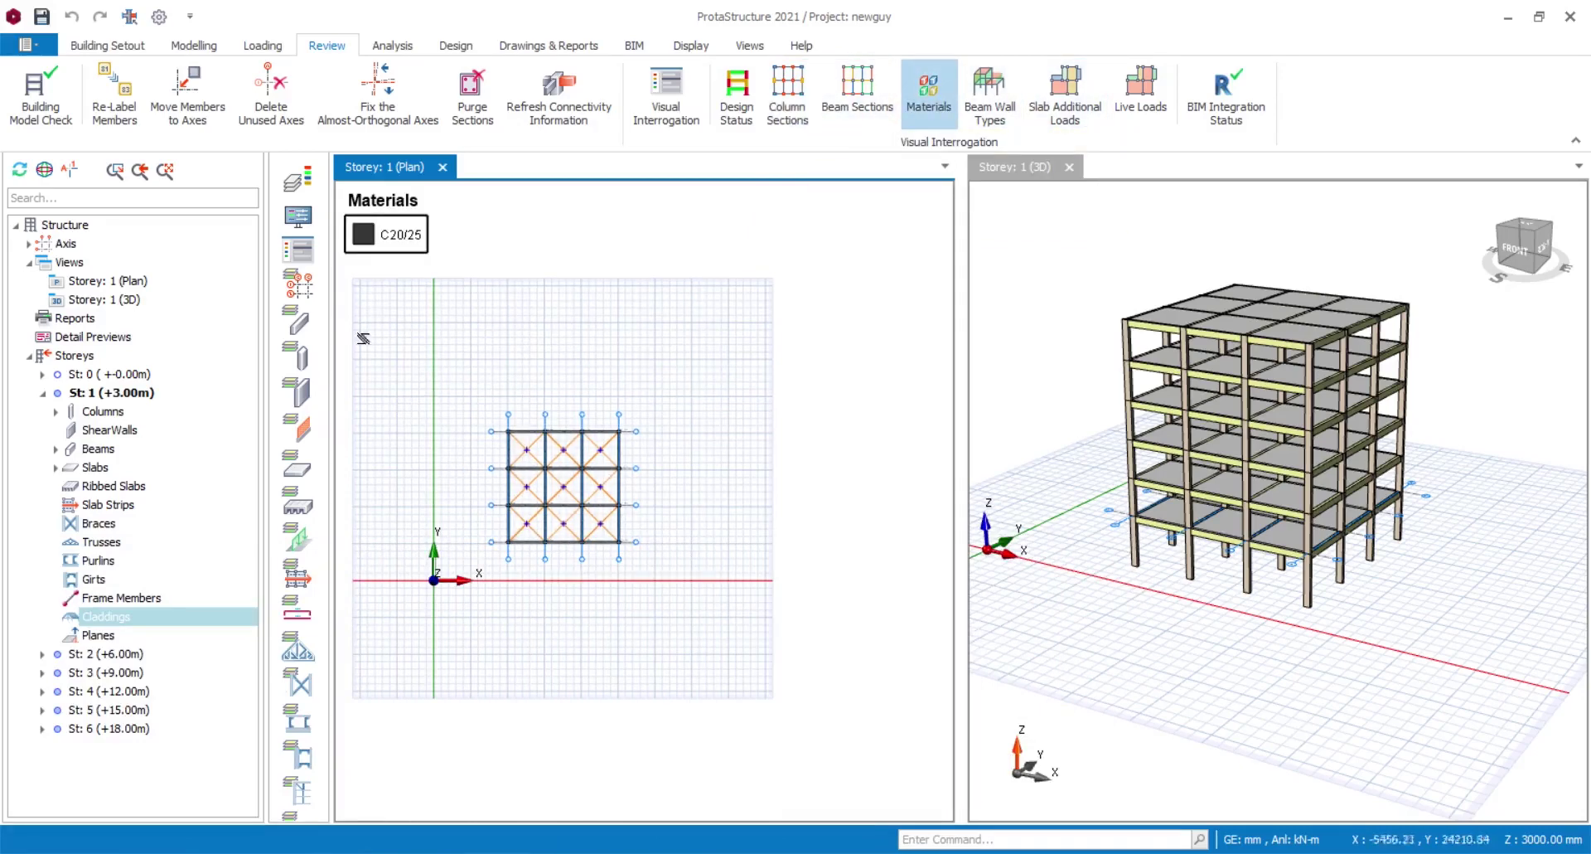
left_click(929, 98)
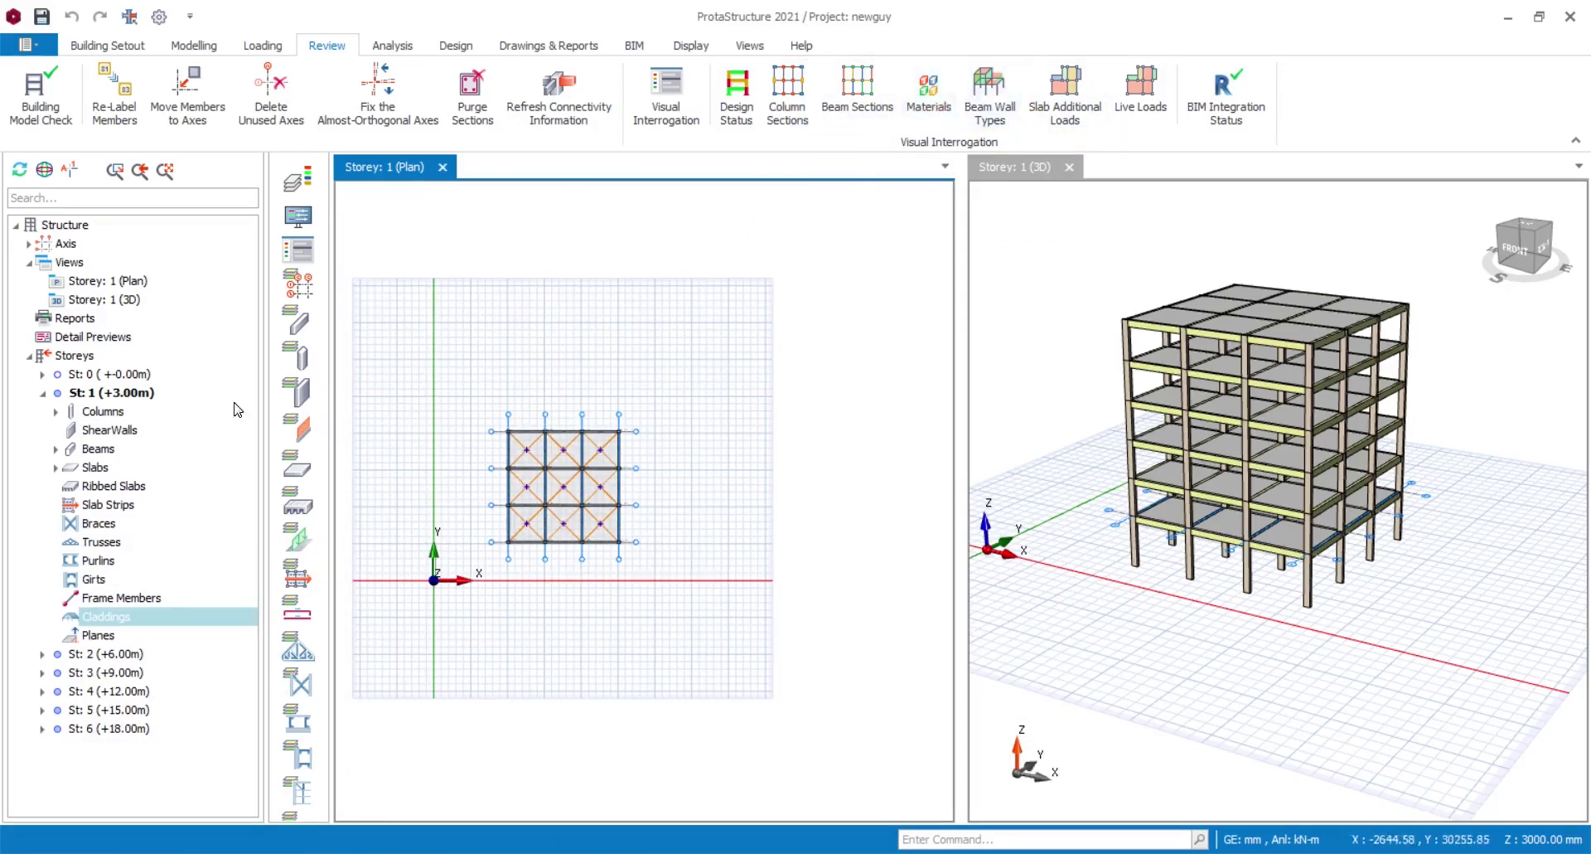
scroll(543, 514, "up", 3)
scroll(643, 508, "down", 3)
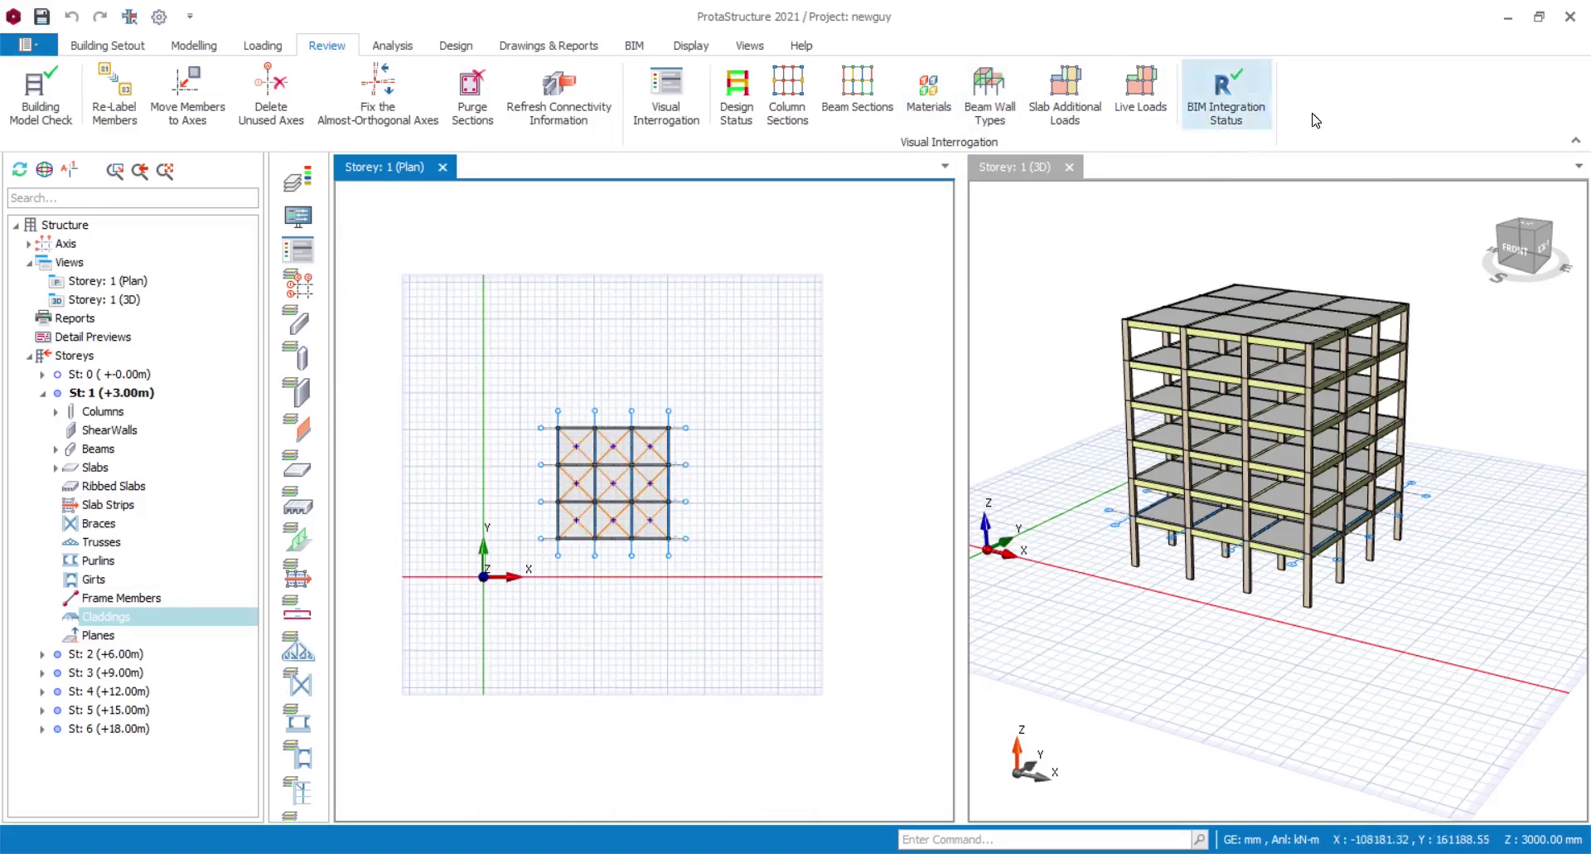
left_click(1241, 86)
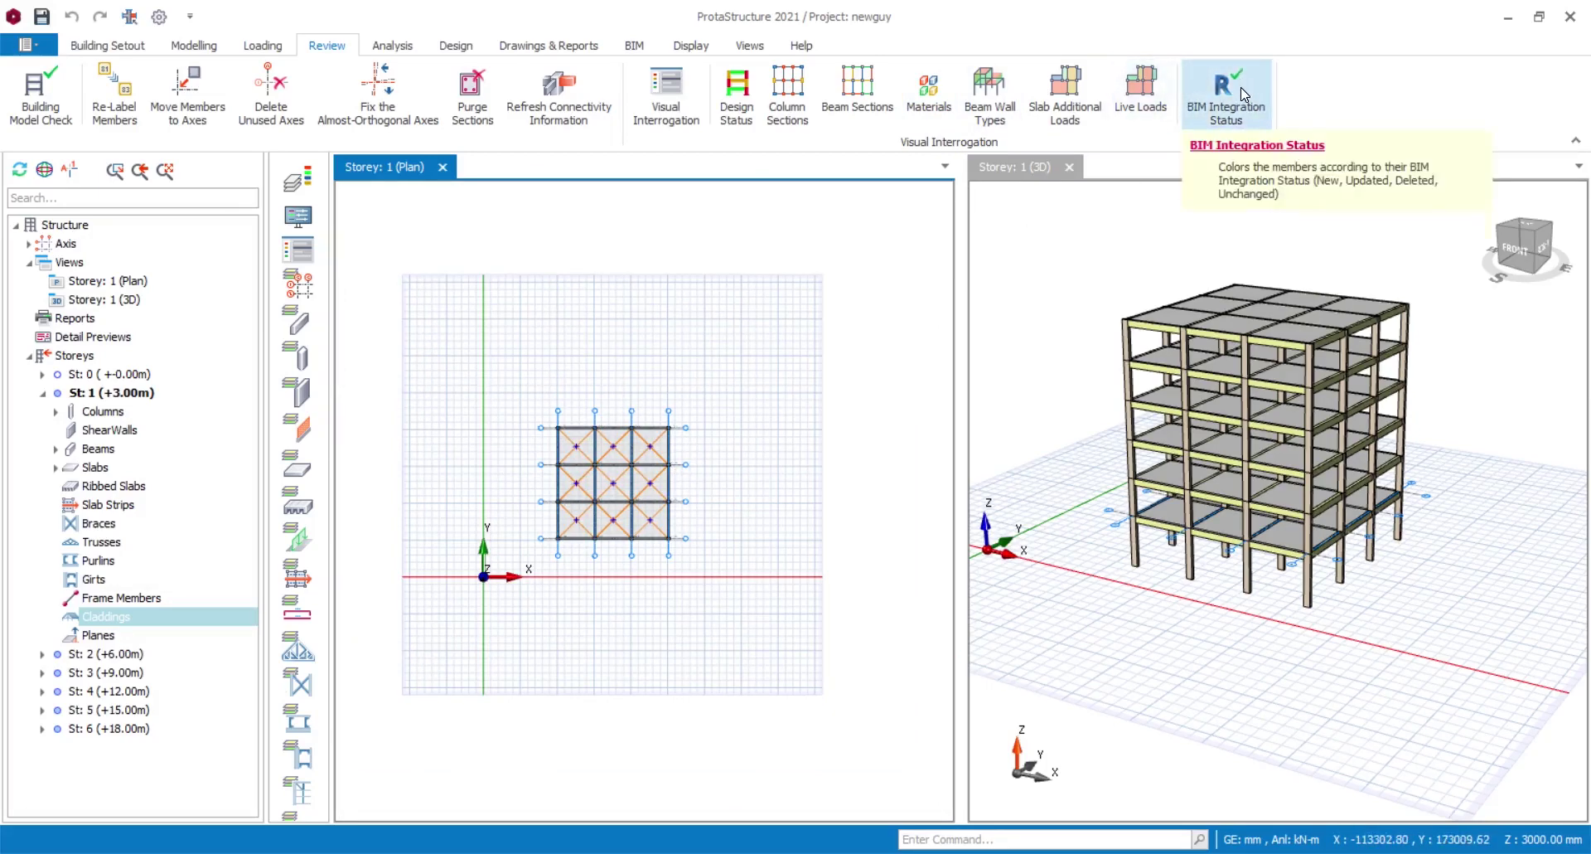
- Display the building's analytical model beside the plan and 3D views and look over its frame and load cases
left_click(392, 47)
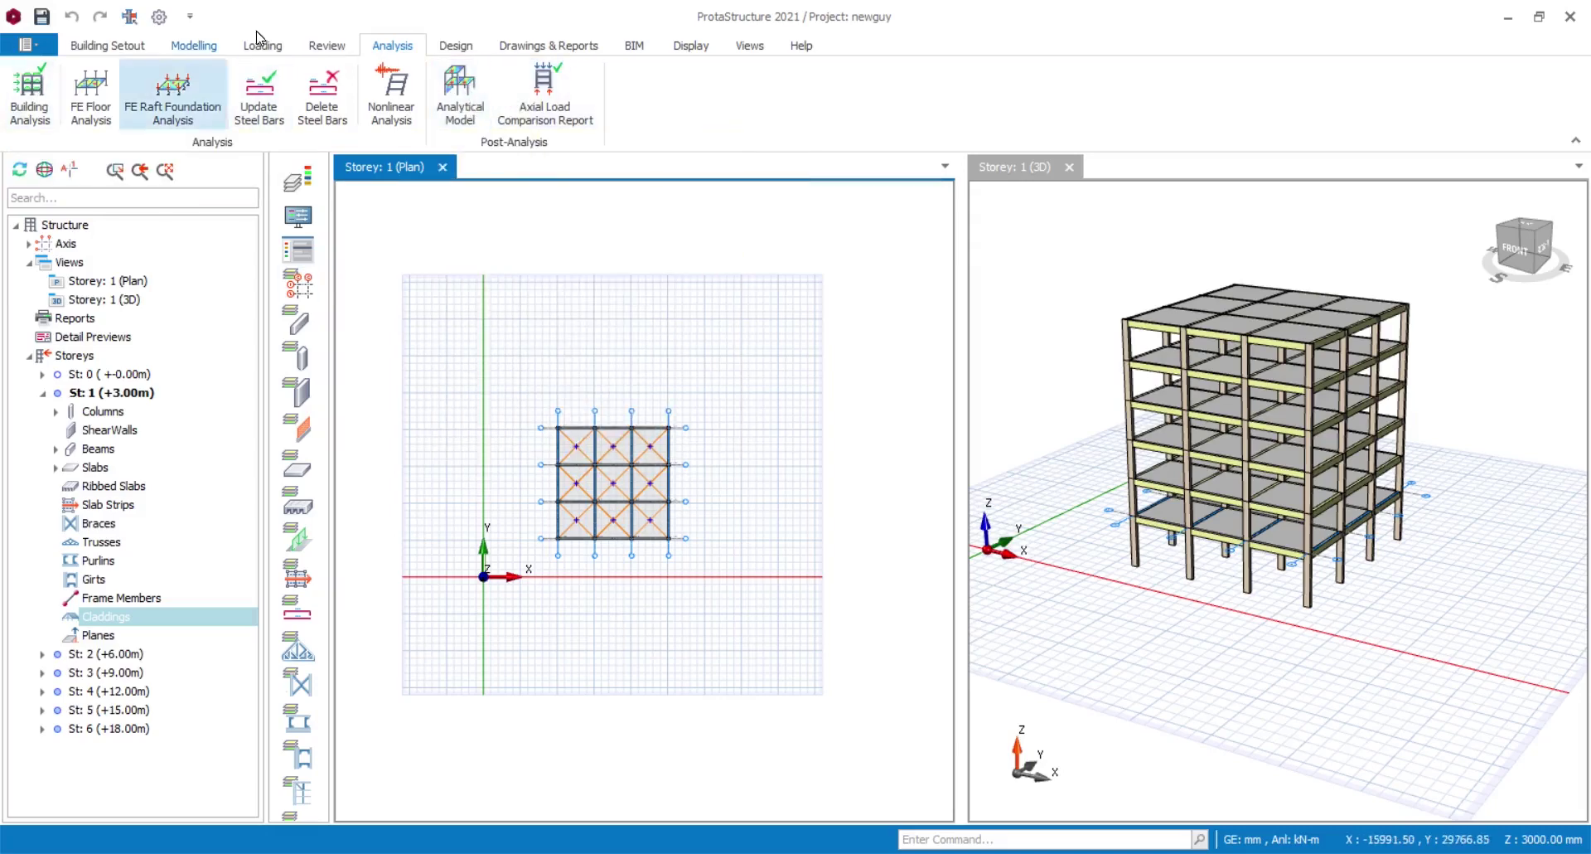
left_click(462, 89)
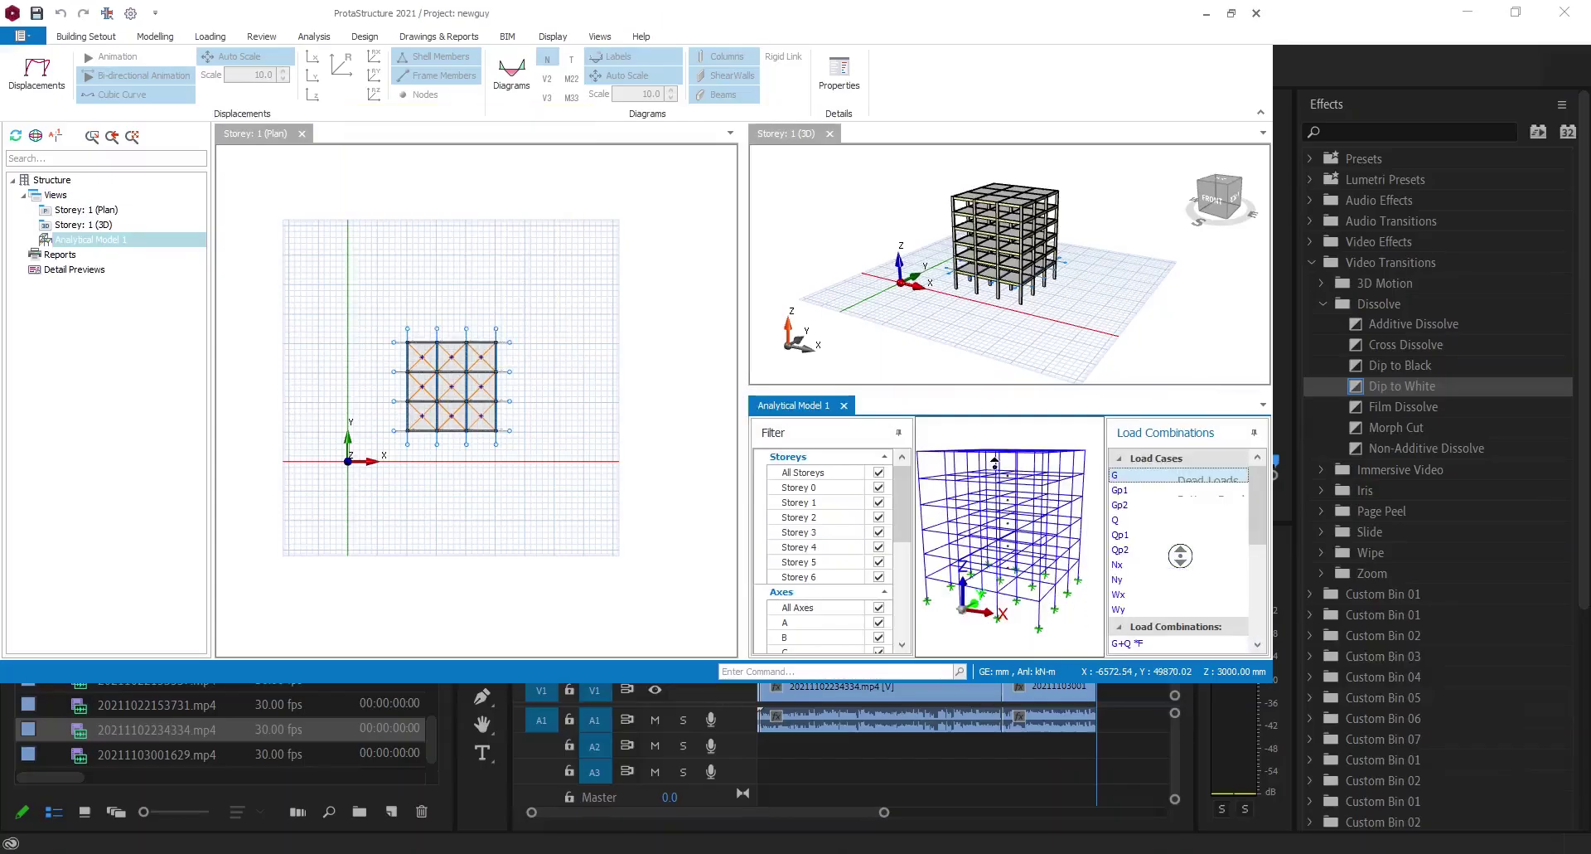
scroll(1050, 497, "up", 4)
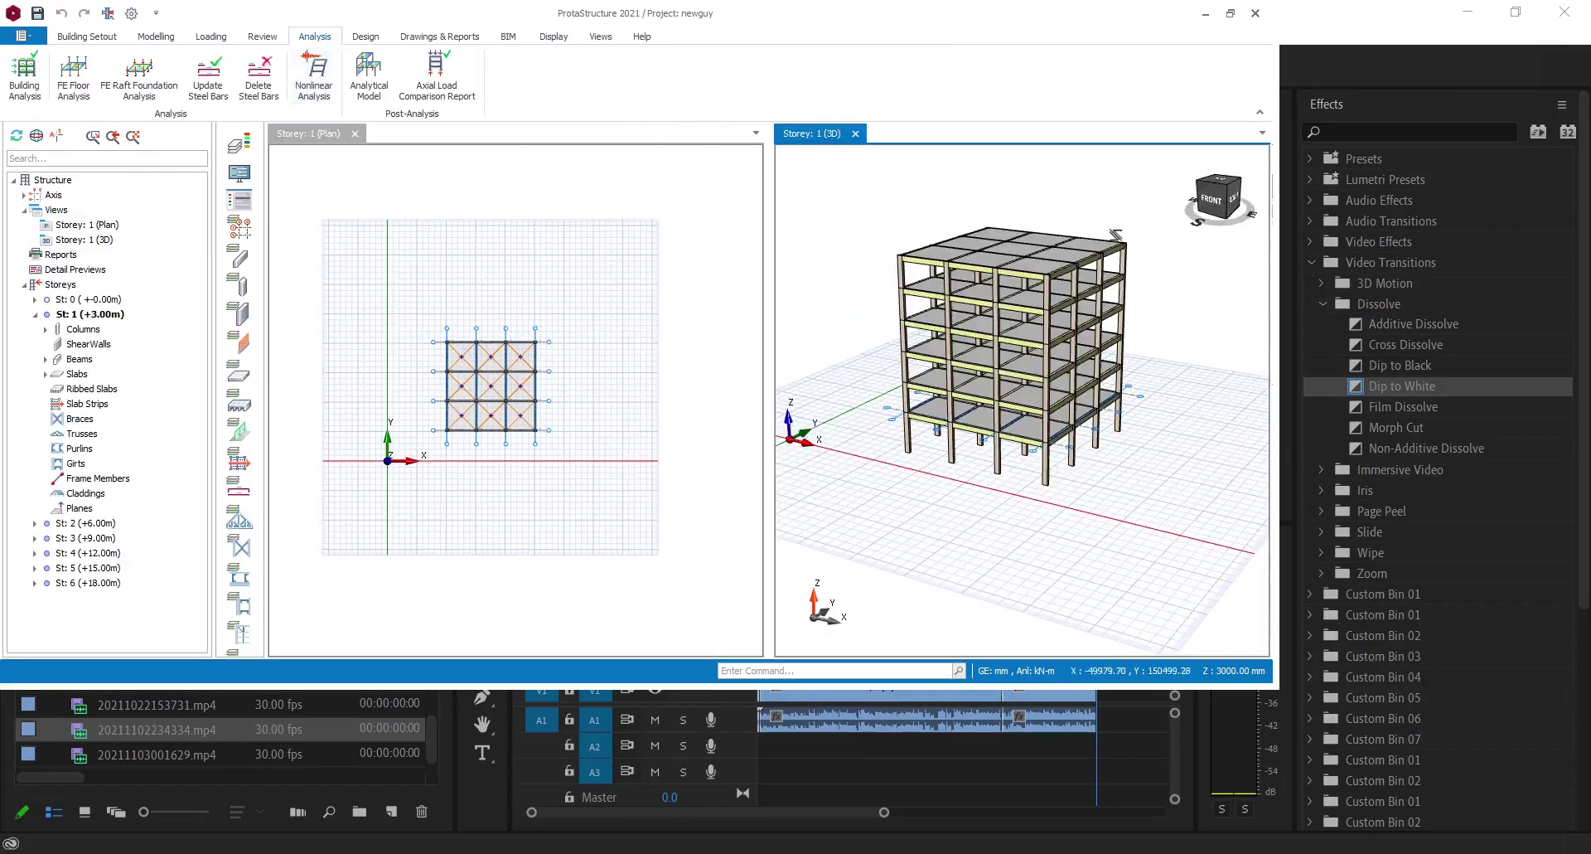
- Refit the program window so that it fills the whole screen
left_click(1230, 13)
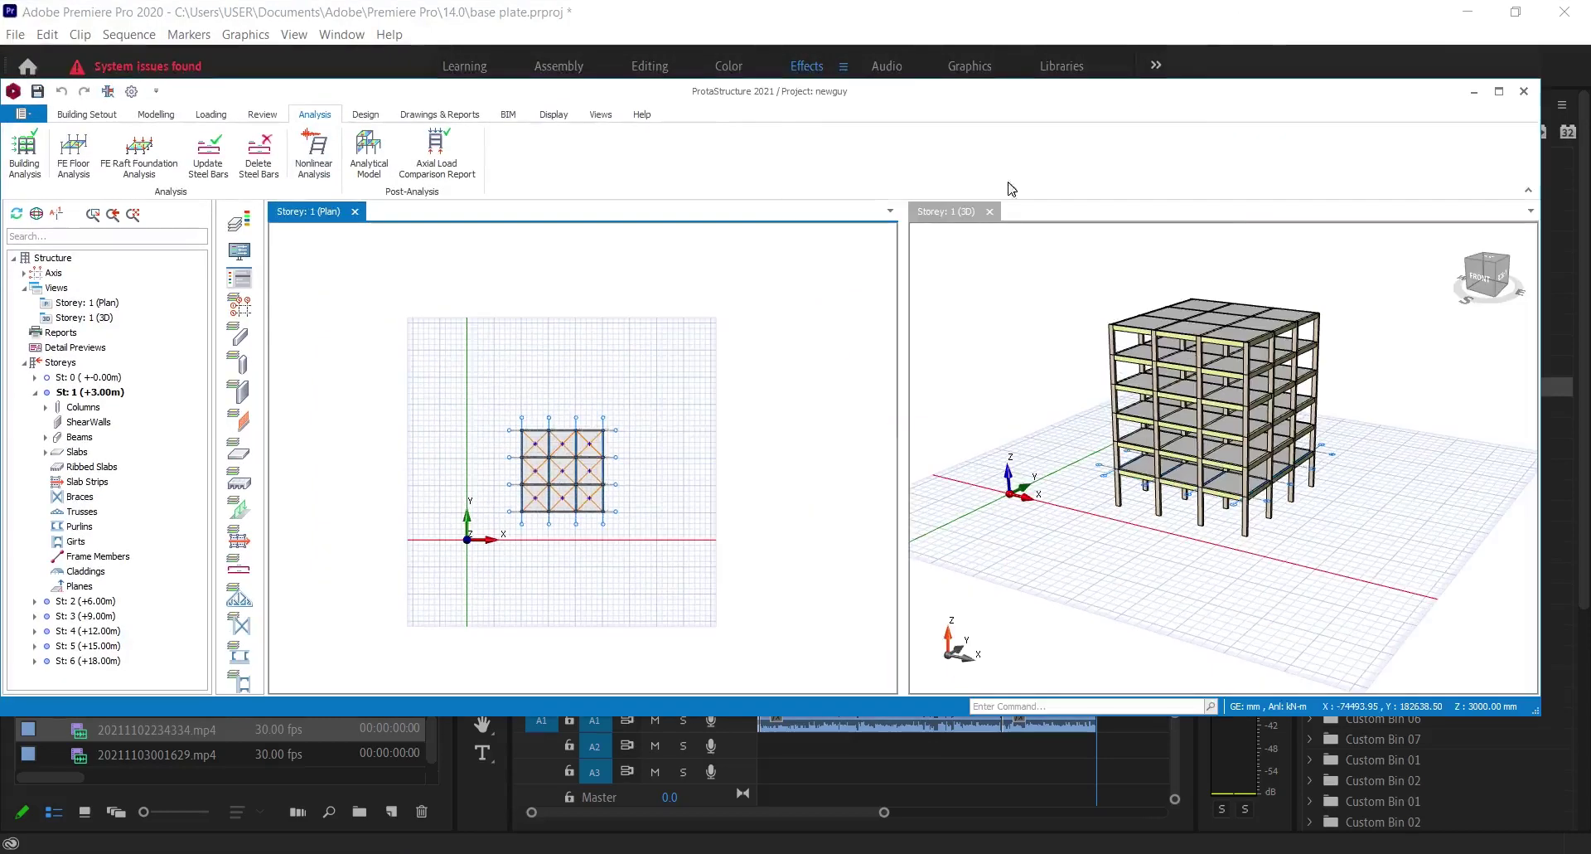
left_click(1499, 91)
scroll(442, 344, "down", 2)
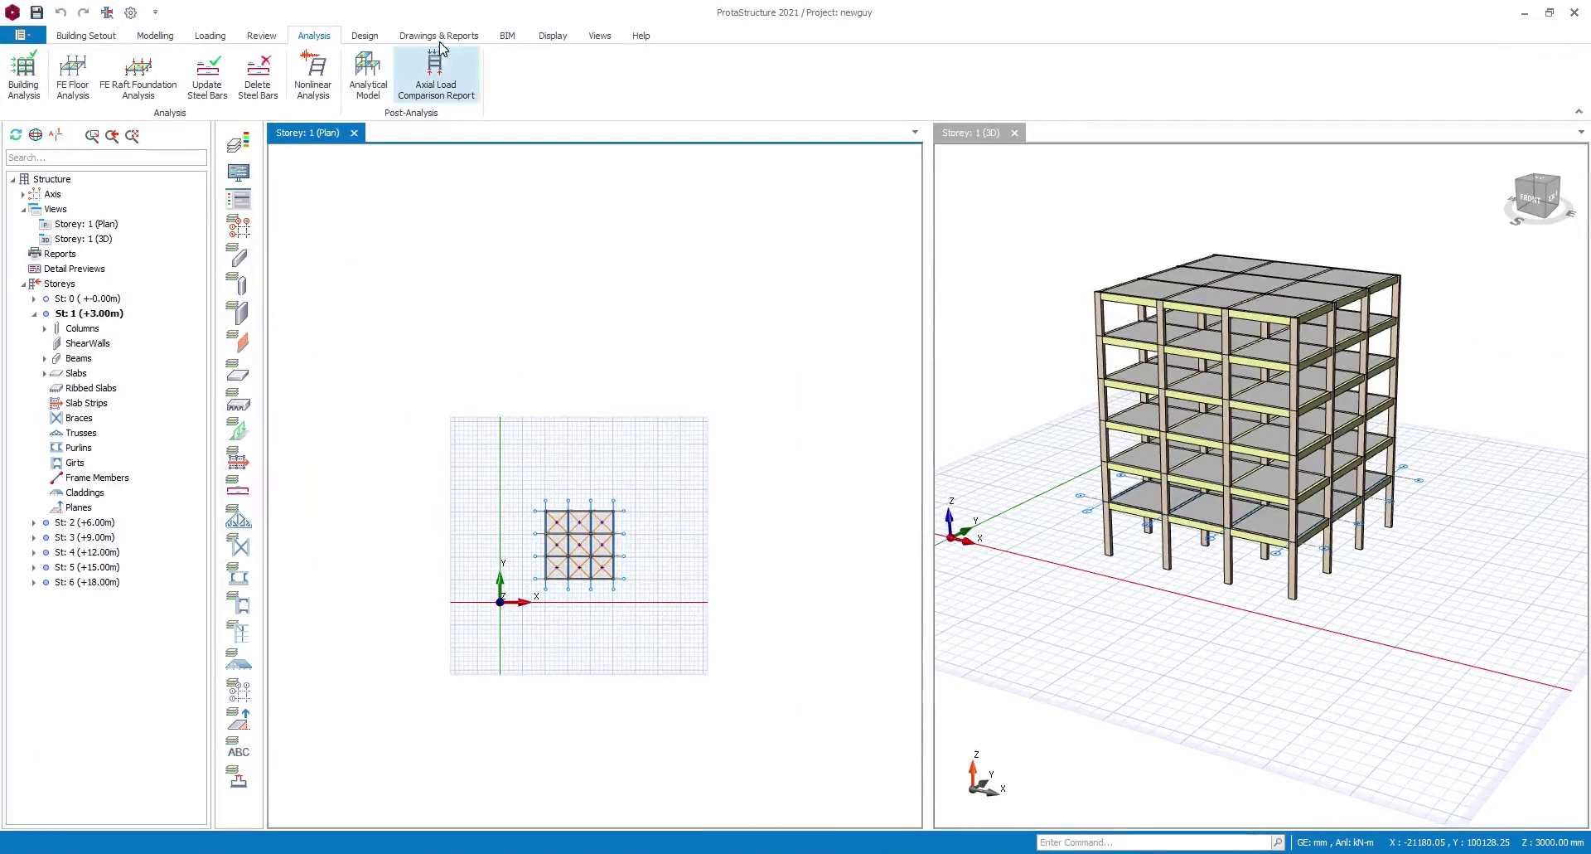
- View the storey beam section design and detailing table, and close it
left_click(369, 35)
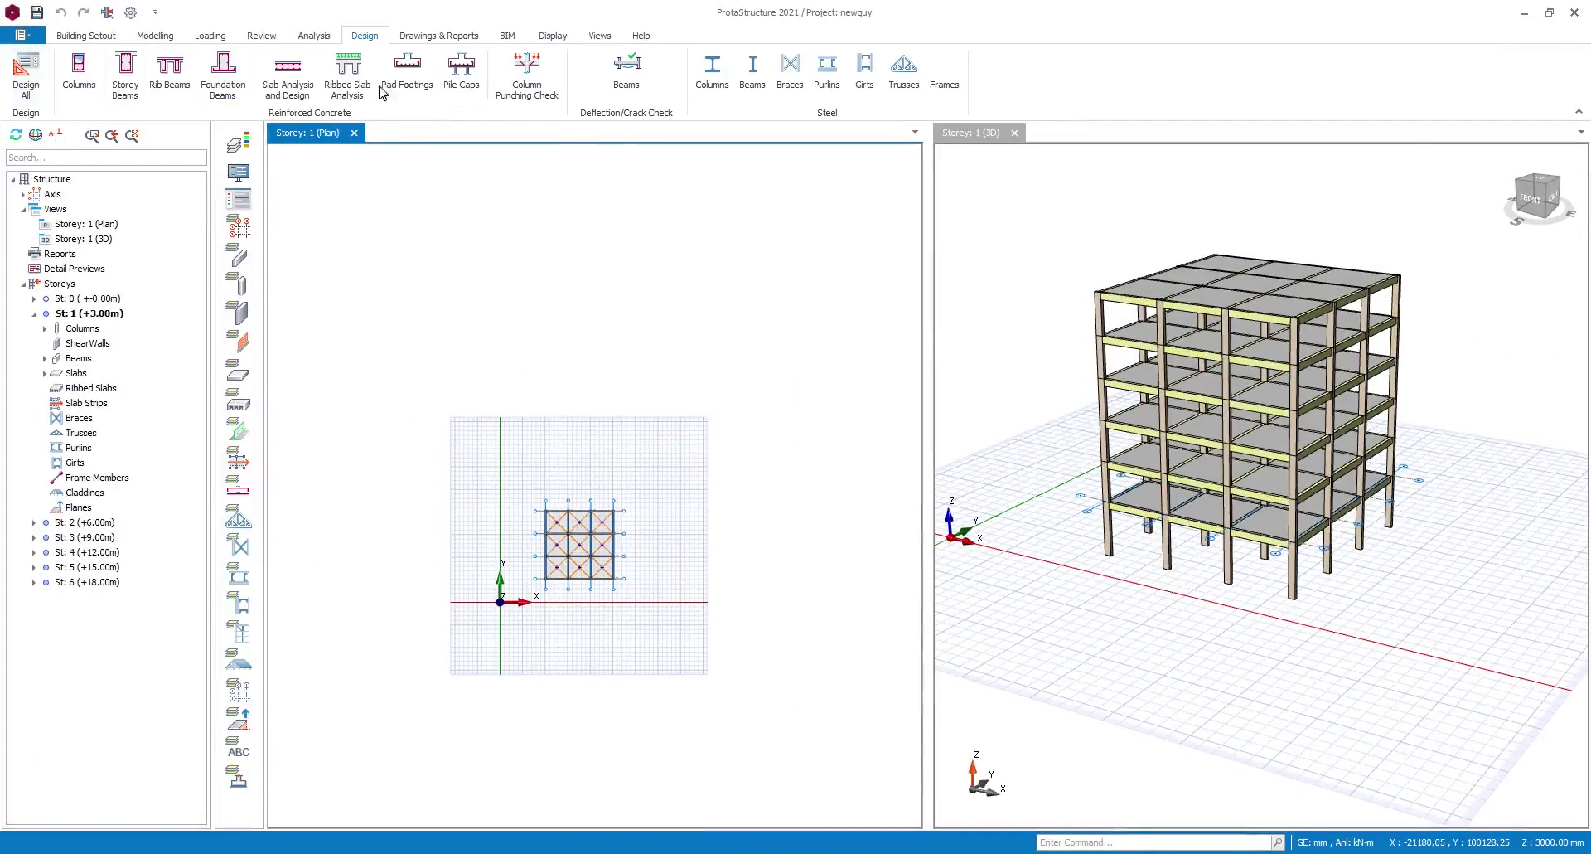
left_click(124, 79)
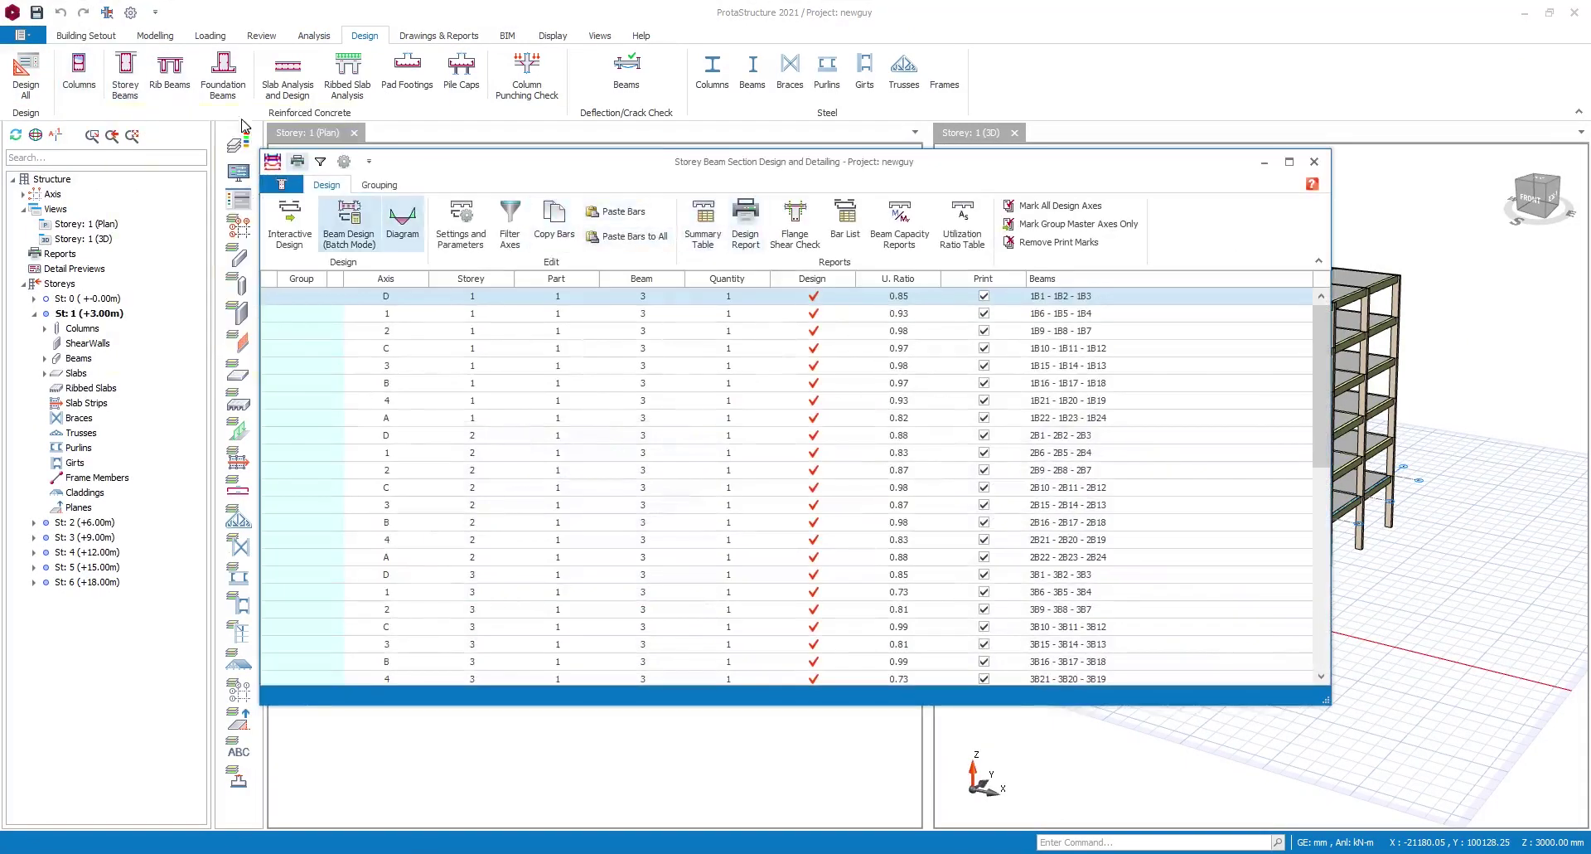
left_click(1314, 161)
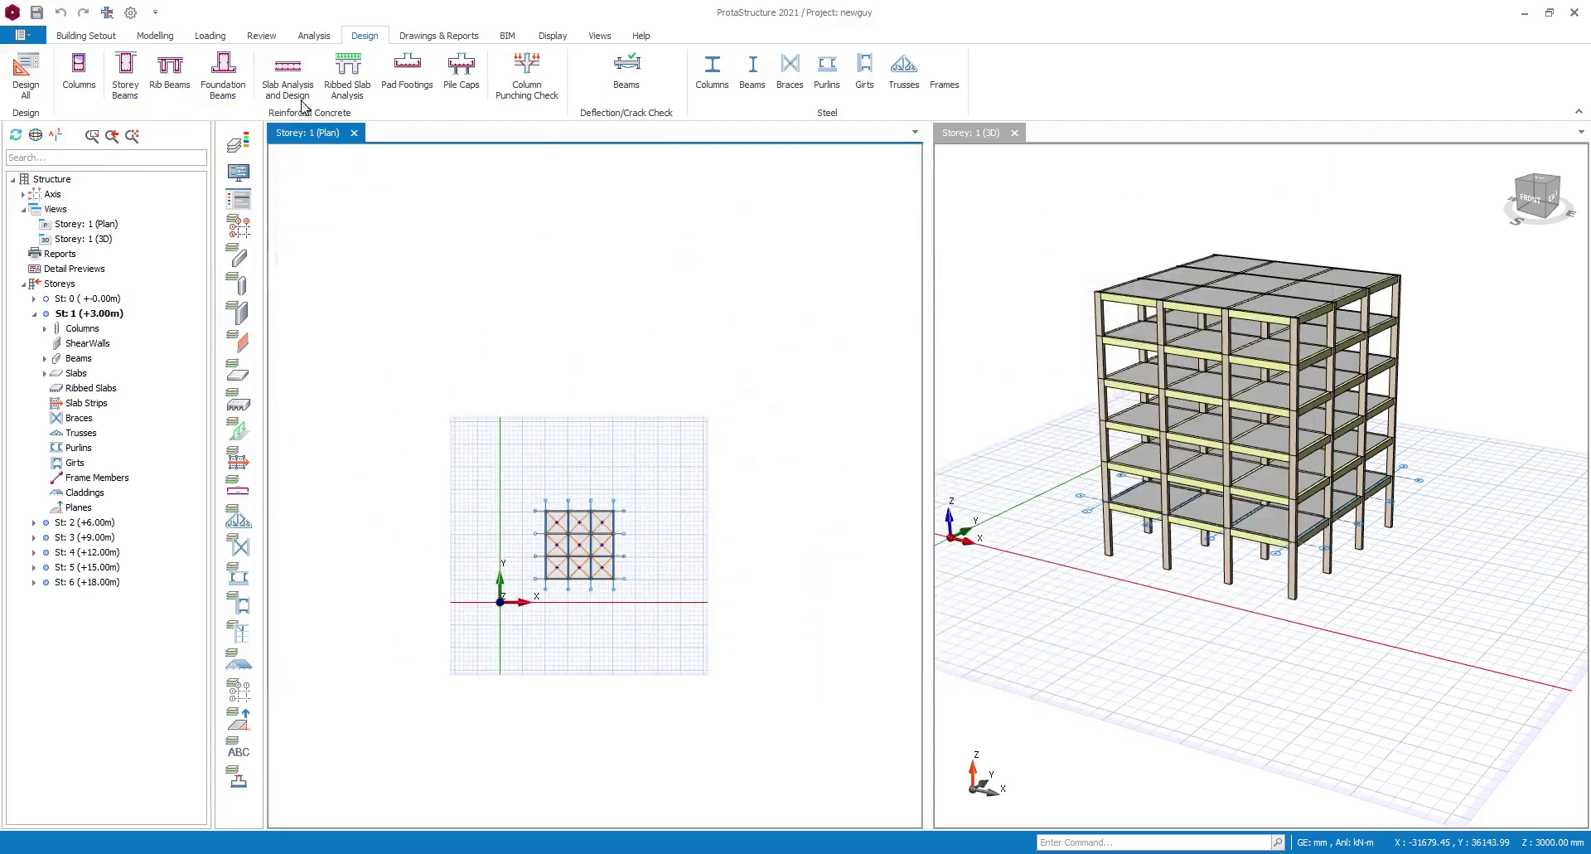
- Generate column elevation previews for storeys 2 and 3 only
left_click(438, 33)
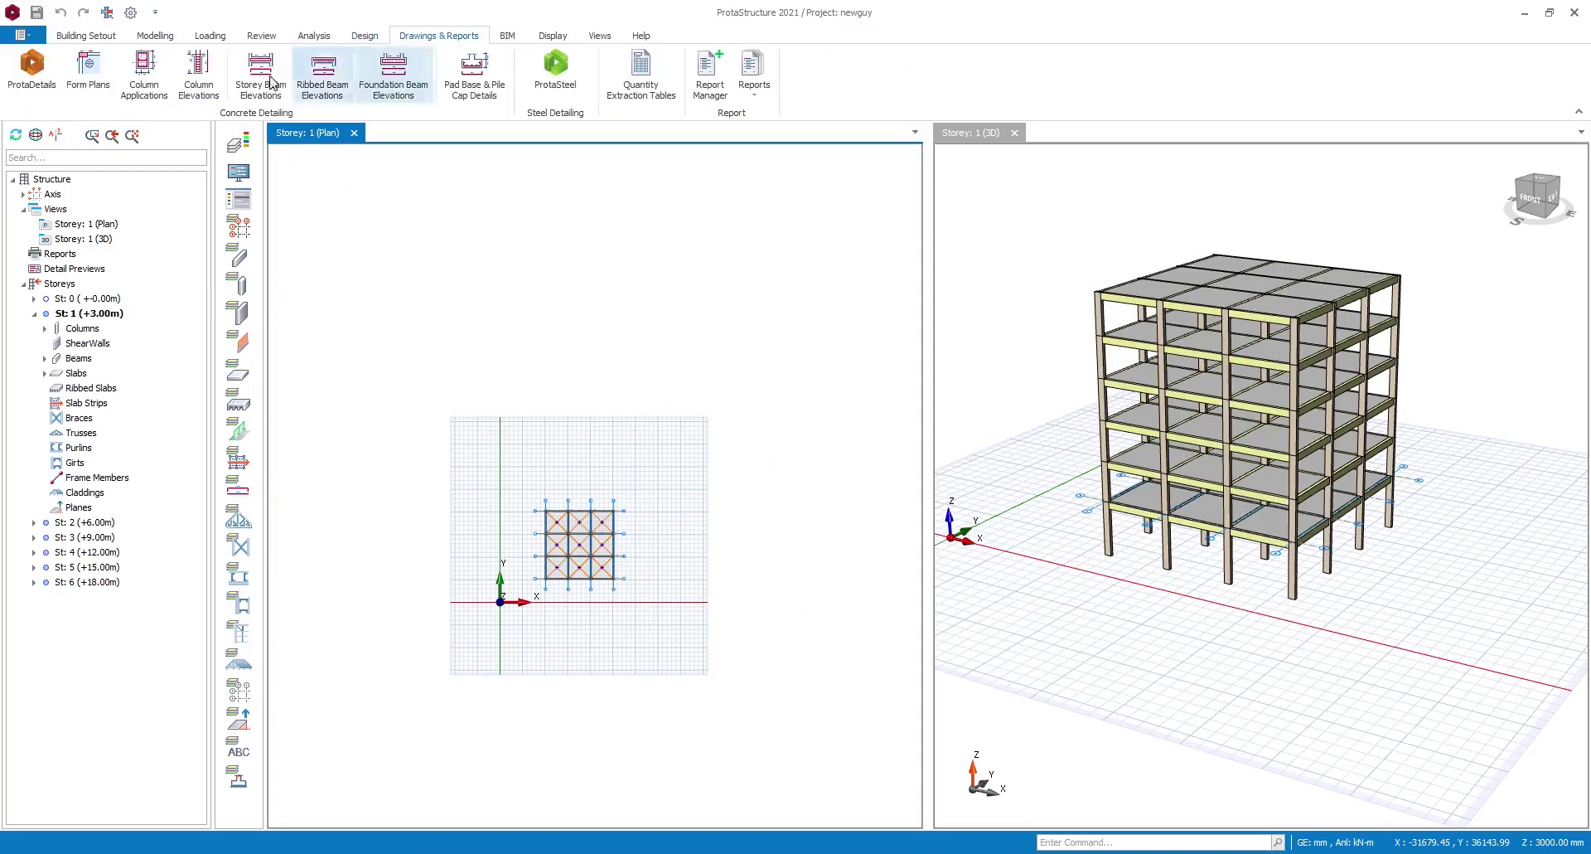
scroll(423, 489, "up", 10)
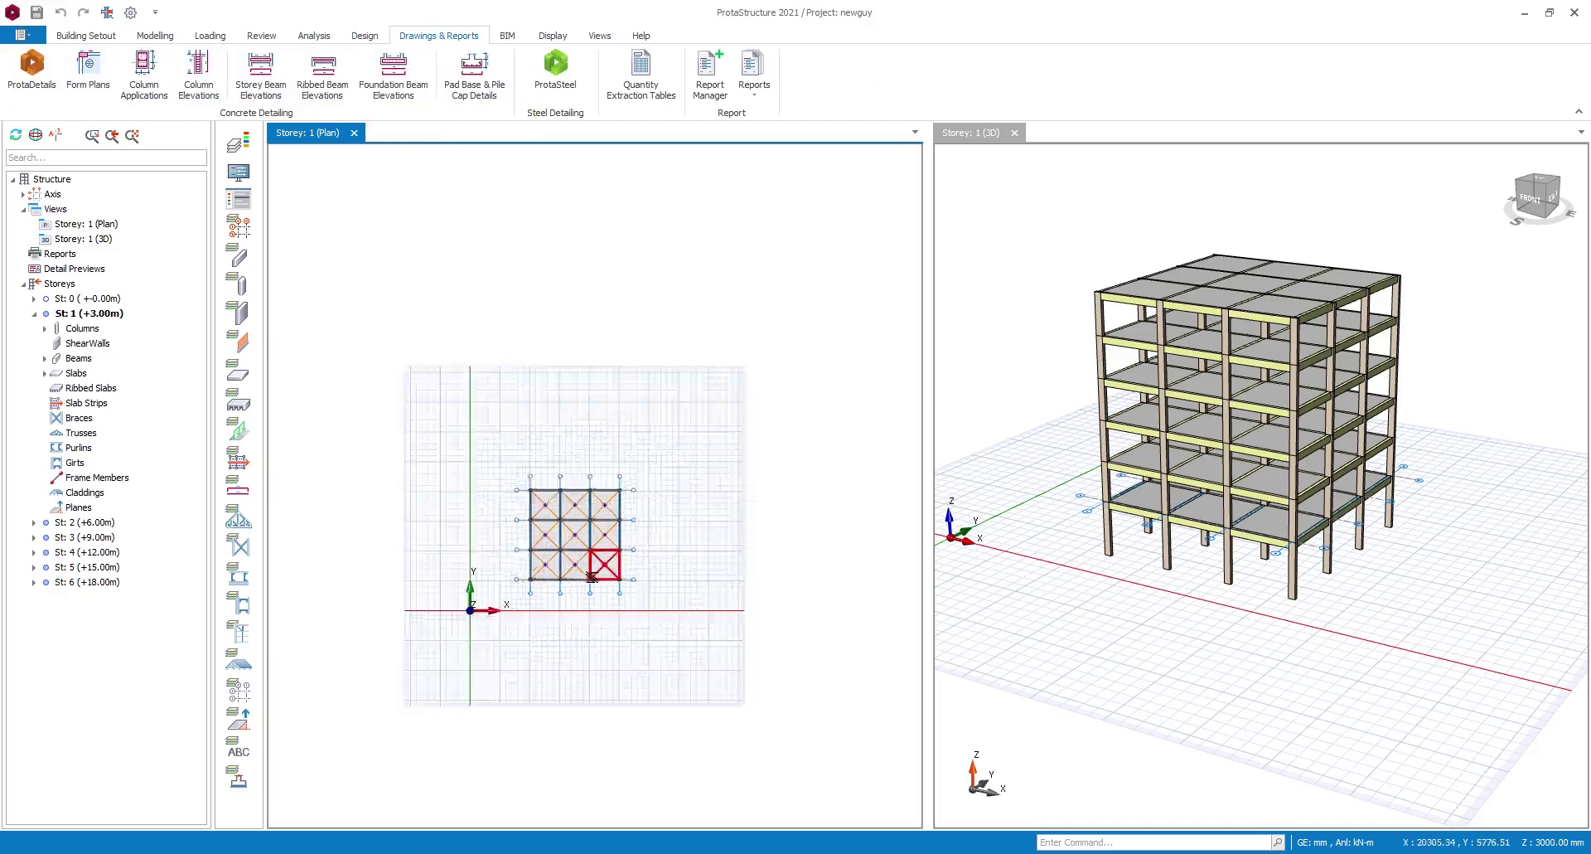
scroll(423, 489, "down", 10)
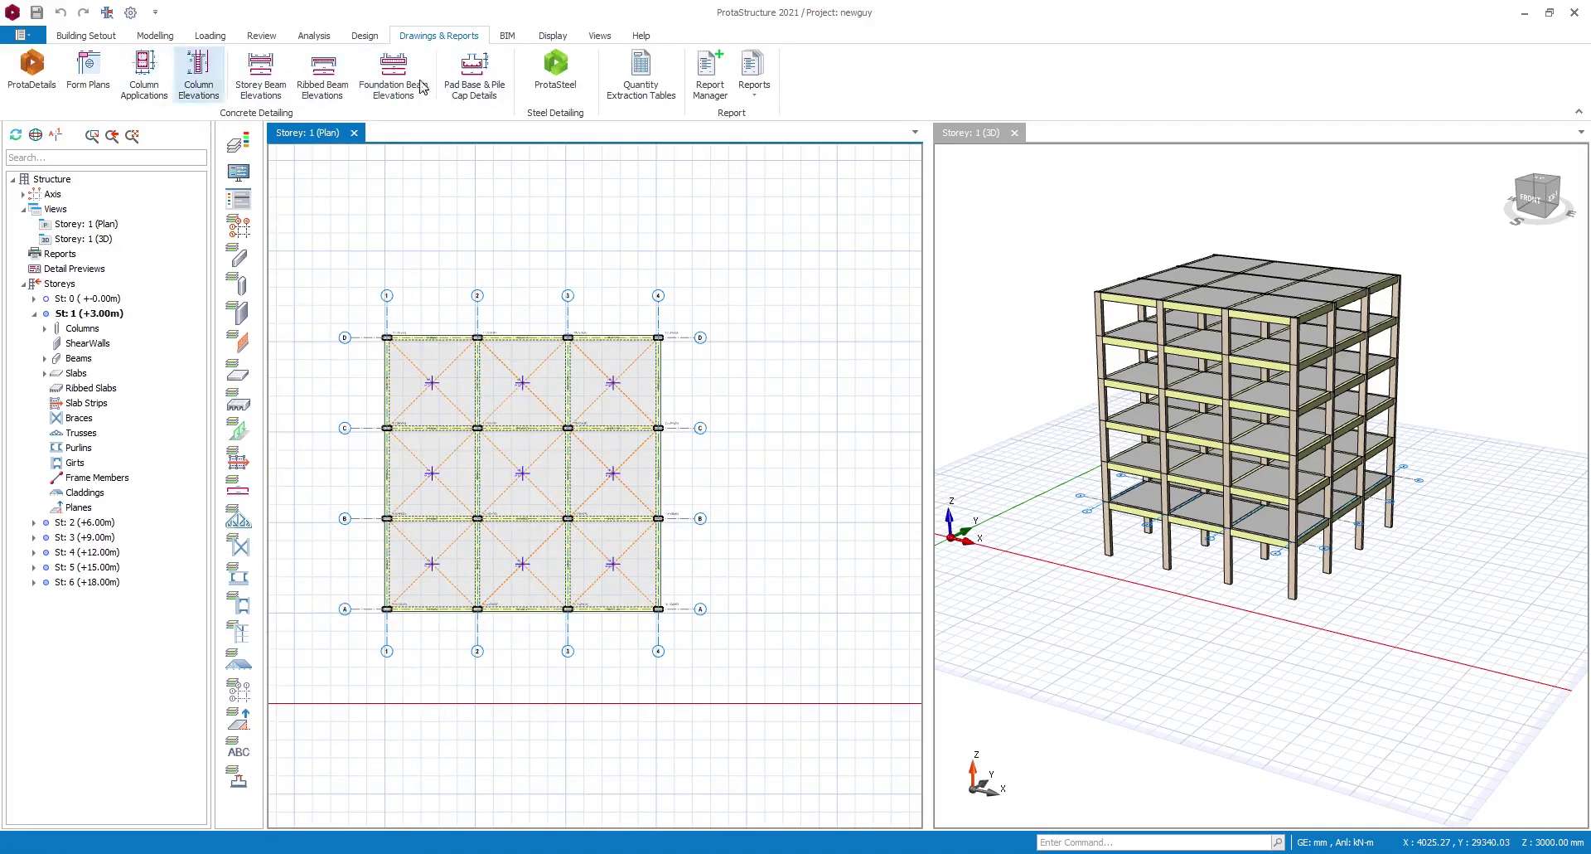
left_click(197, 82)
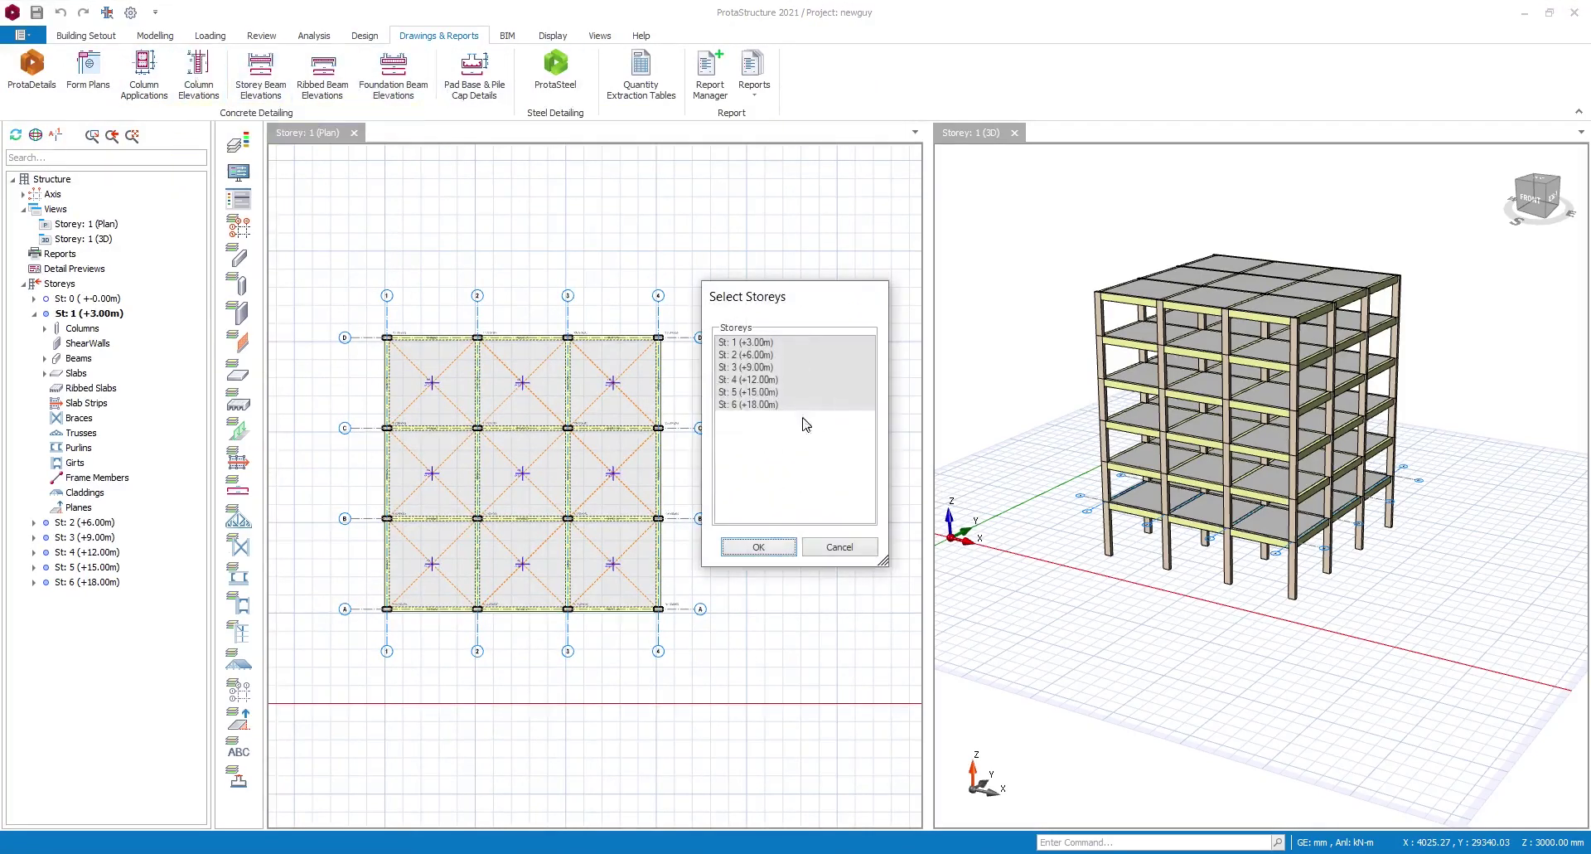
left_click(757, 392)
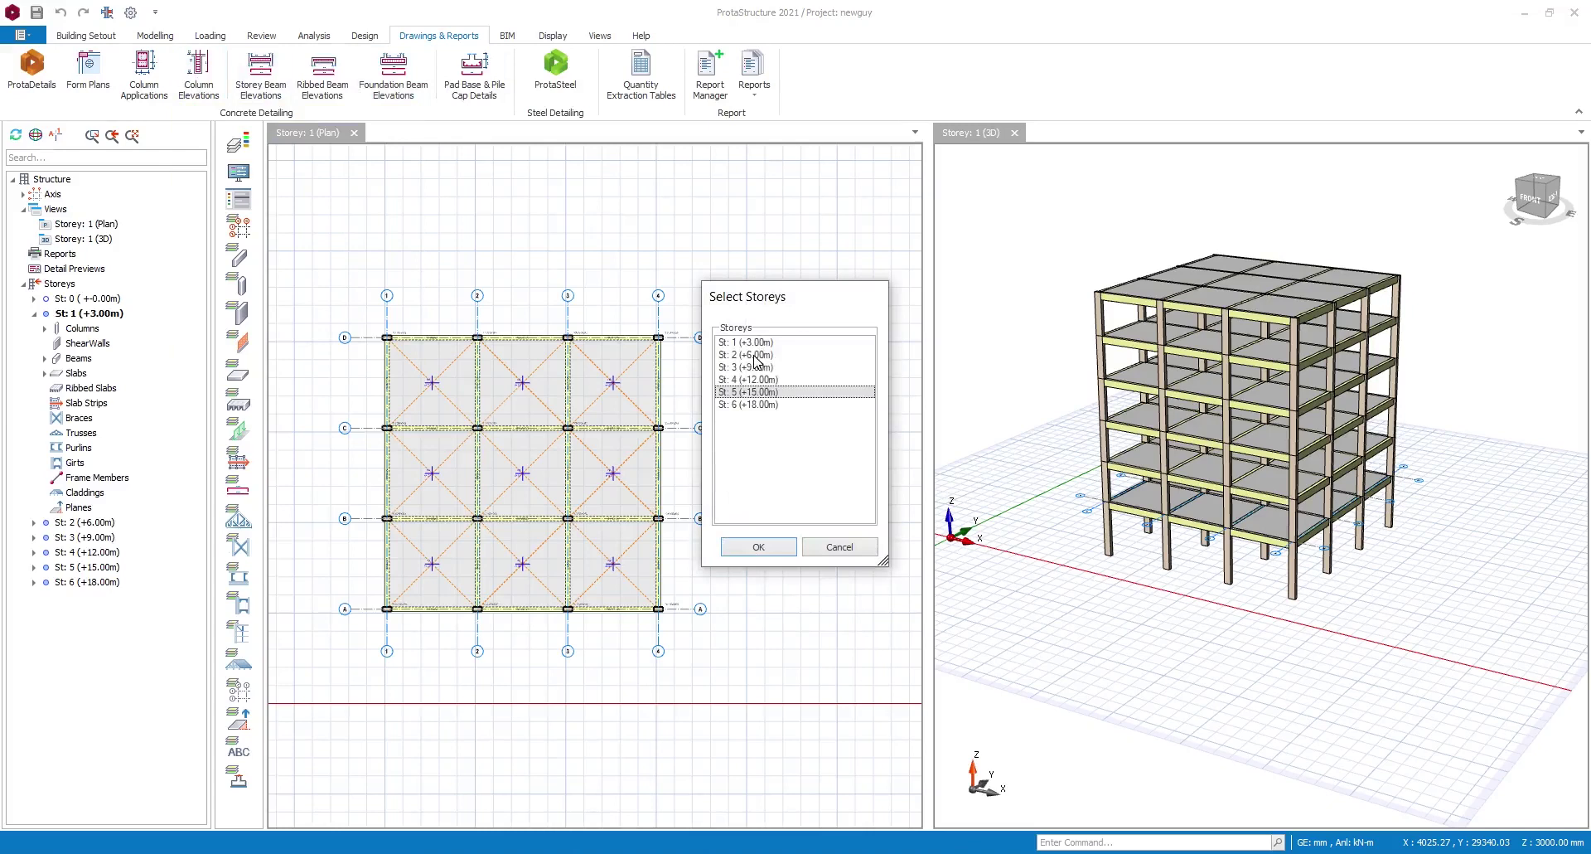
left_click(754, 357)
left_click(753, 342)
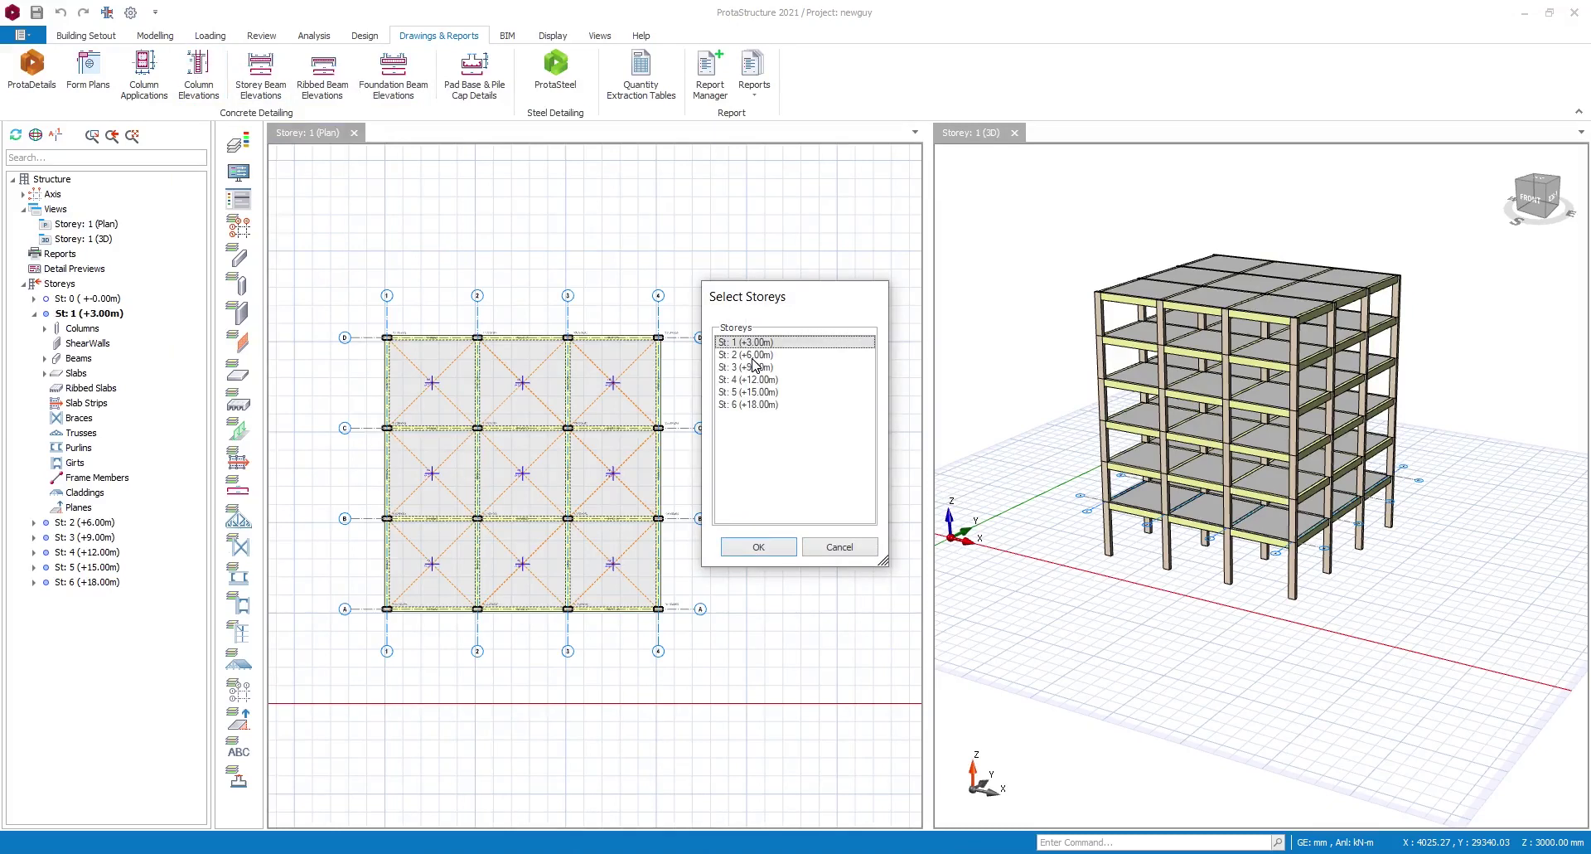
left_click(754, 352)
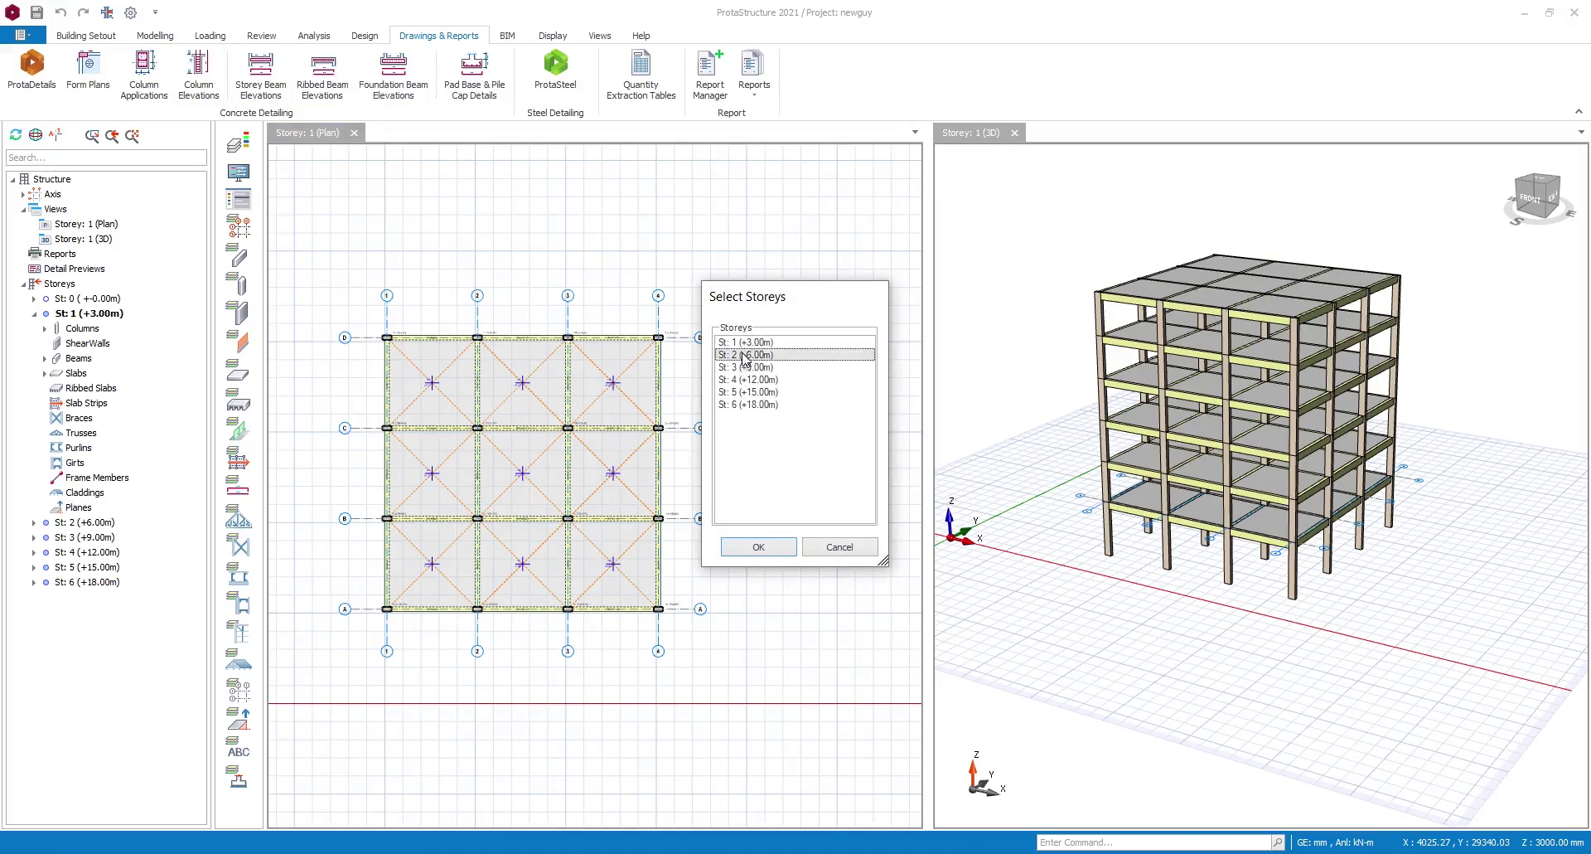
left_click(748, 367, "shift")
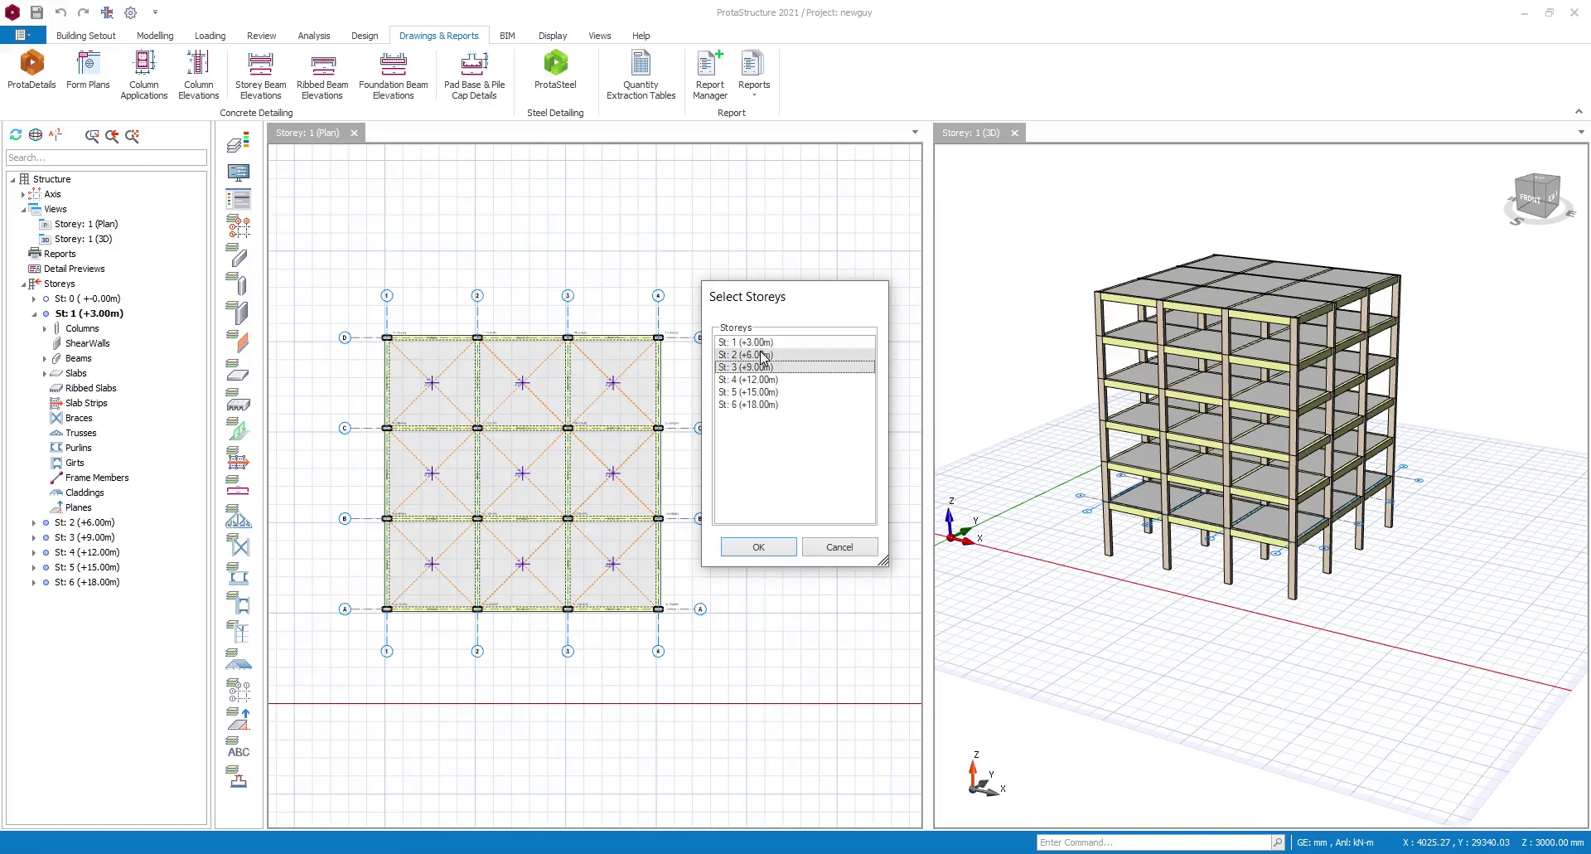
left_click(786, 544)
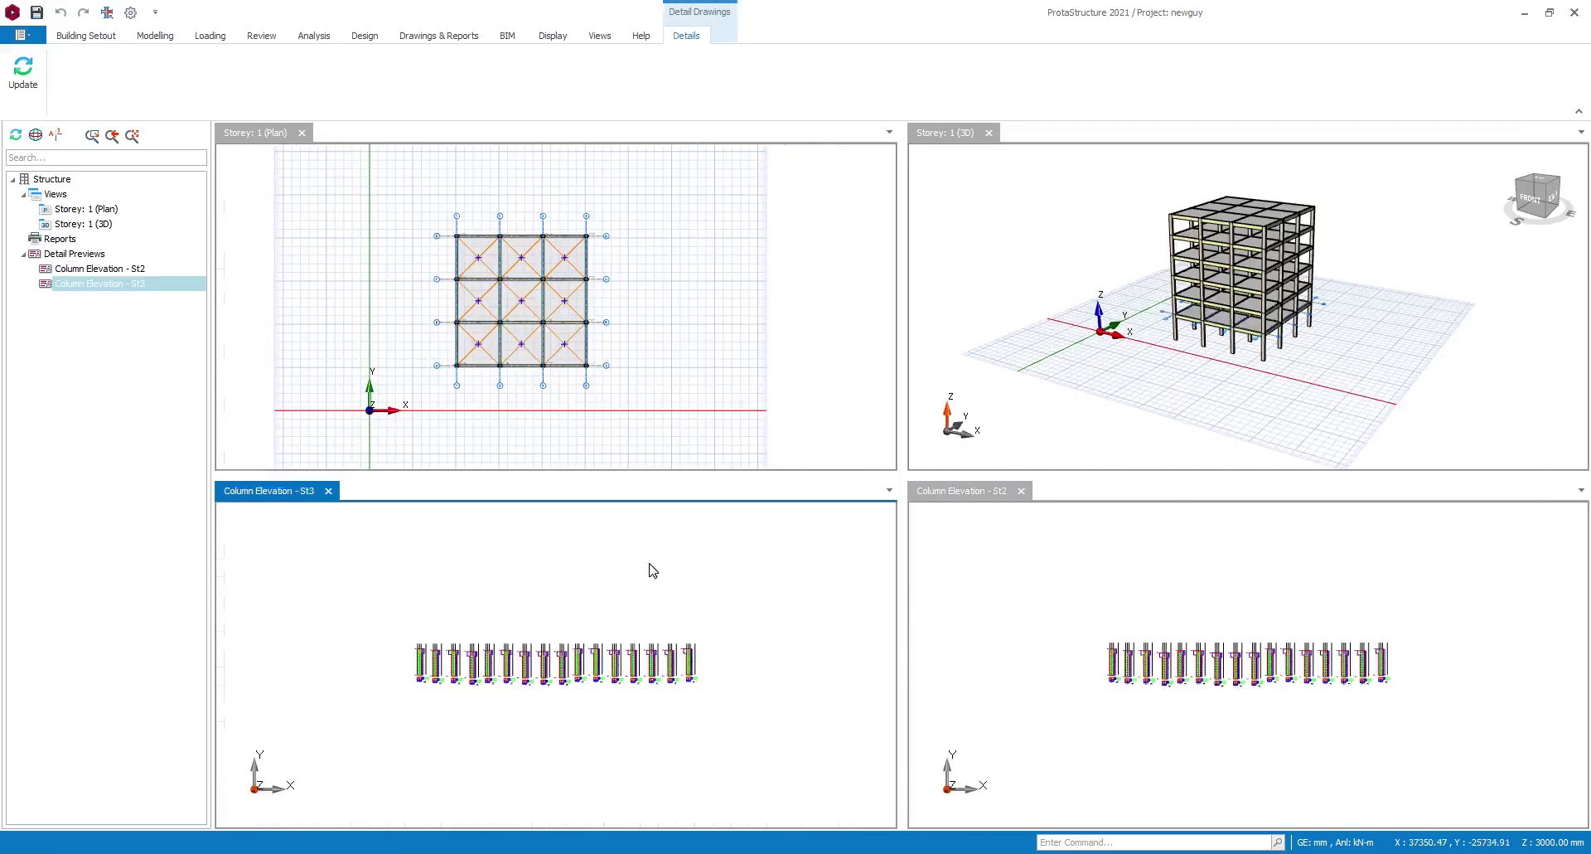
- Look over the Storey 3 column elevations, and close both elevation previews and the Storey 1 3D view
scroll(541, 694, "up", 3)
scroll(540, 694, "down", 3)
scroll(540, 694, "up", 3)
scroll(580, 663, "down", 2)
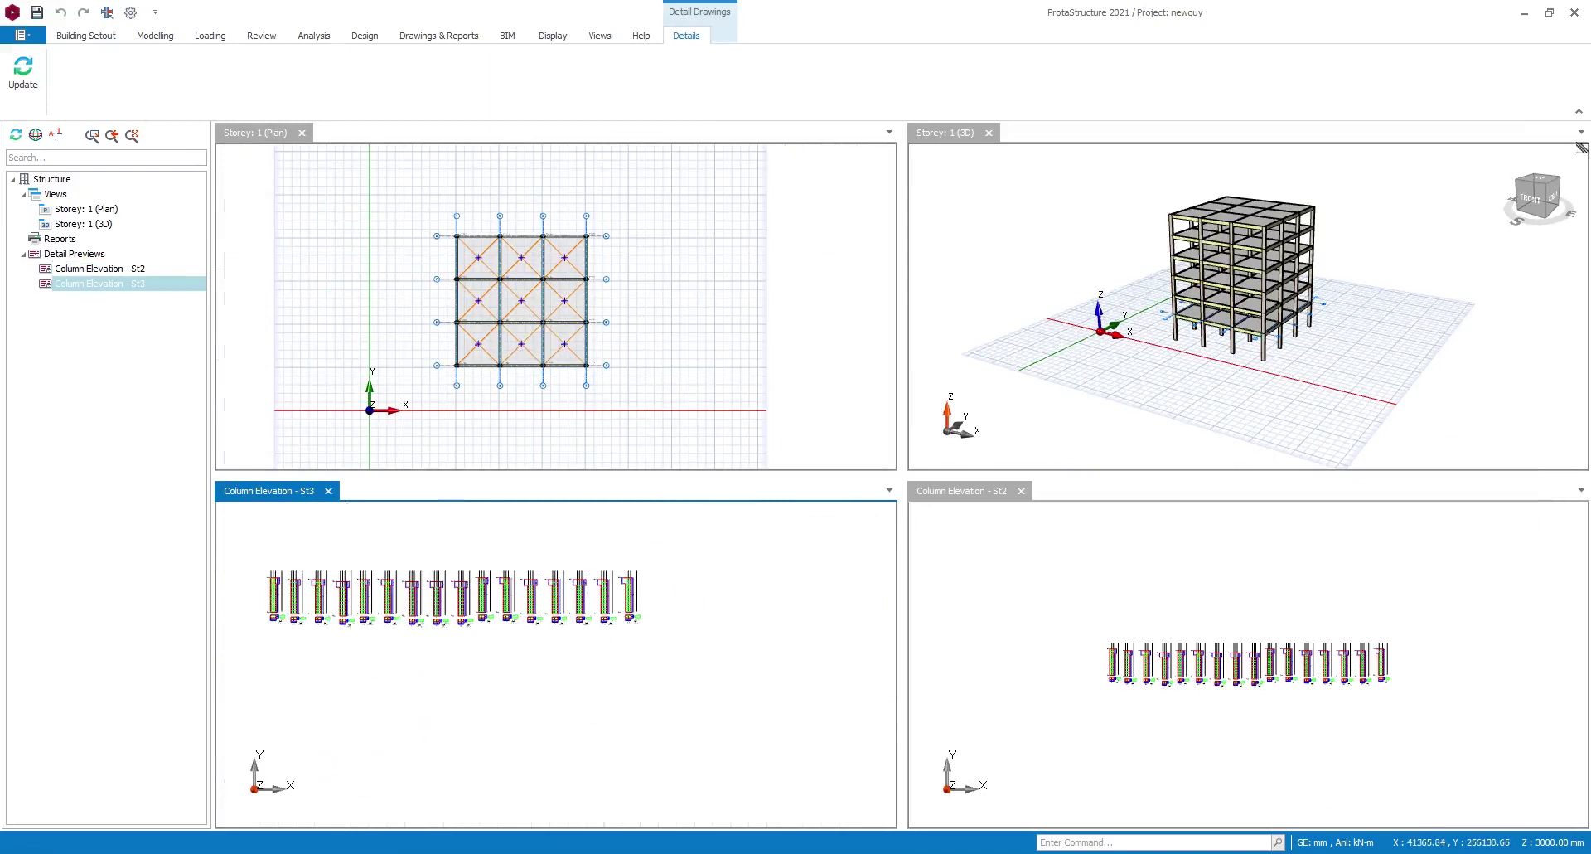
left_click(992, 133)
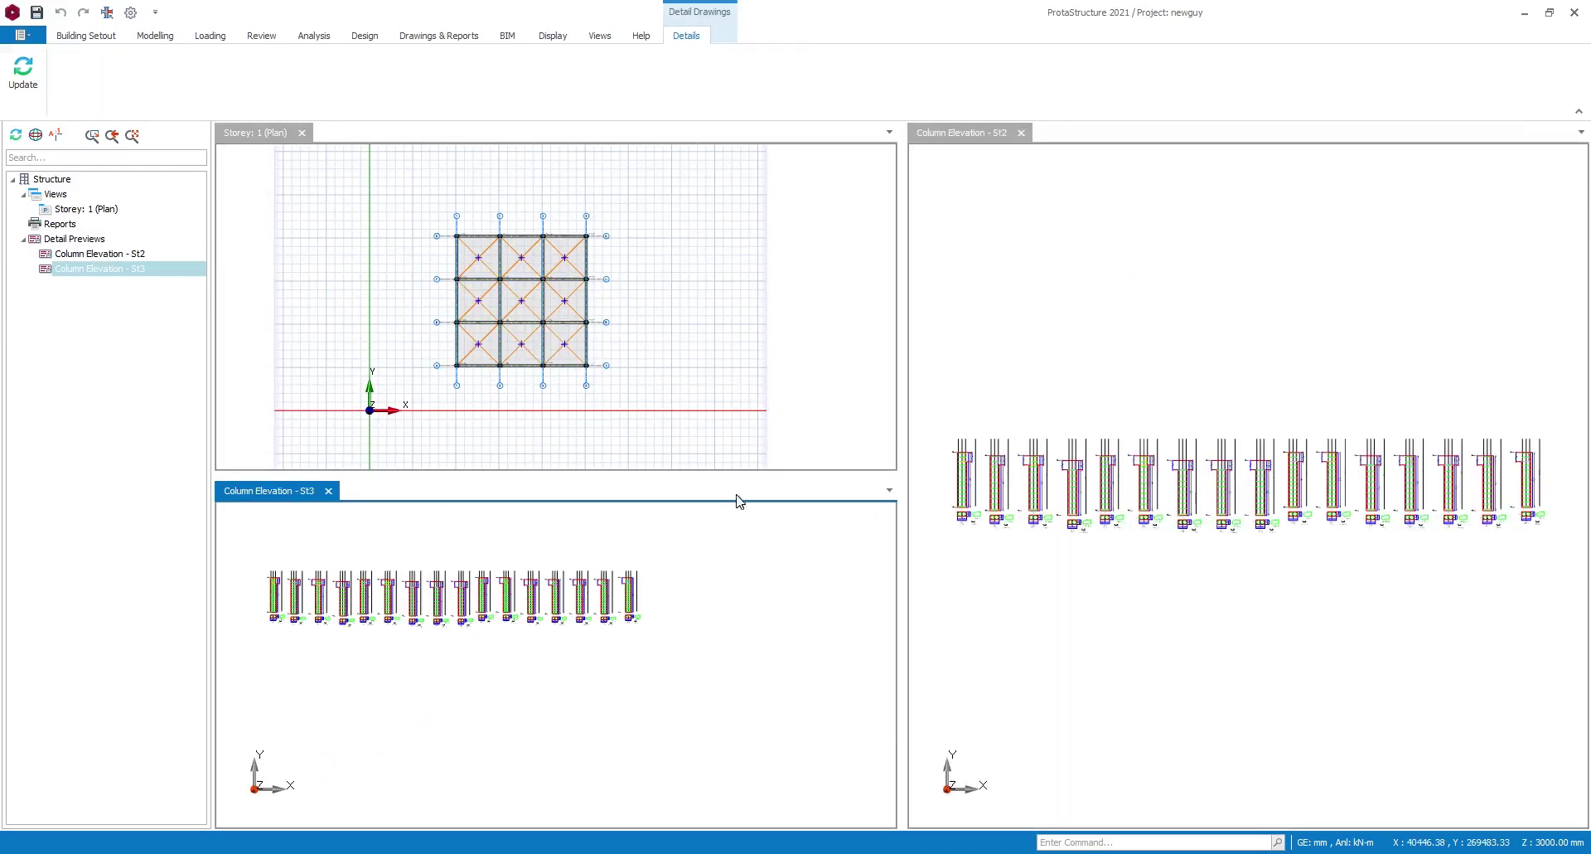
left_click(330, 492)
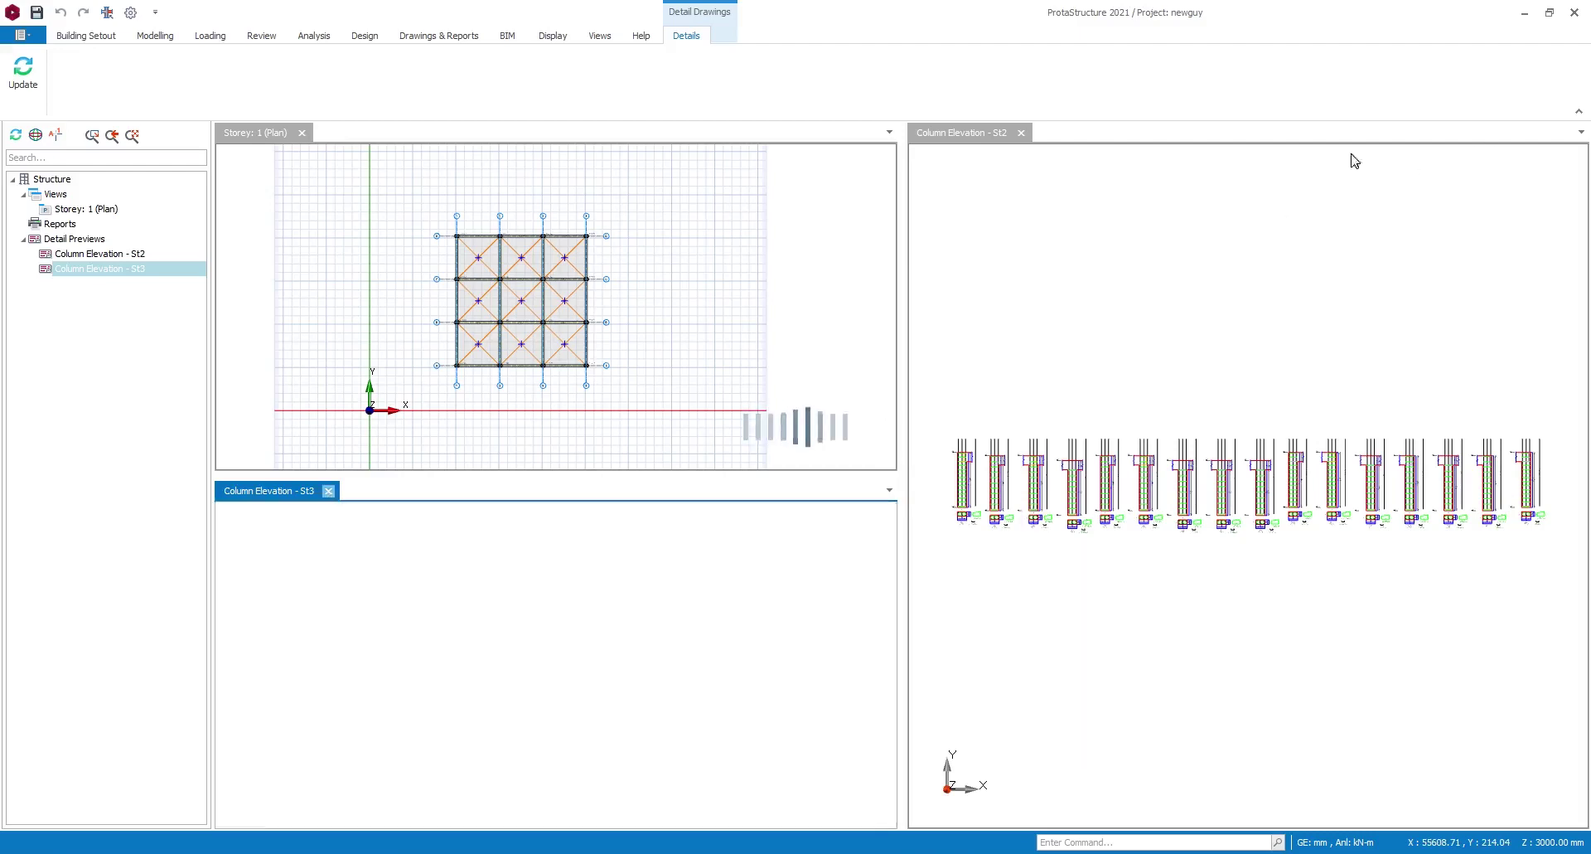
left_click(1022, 132)
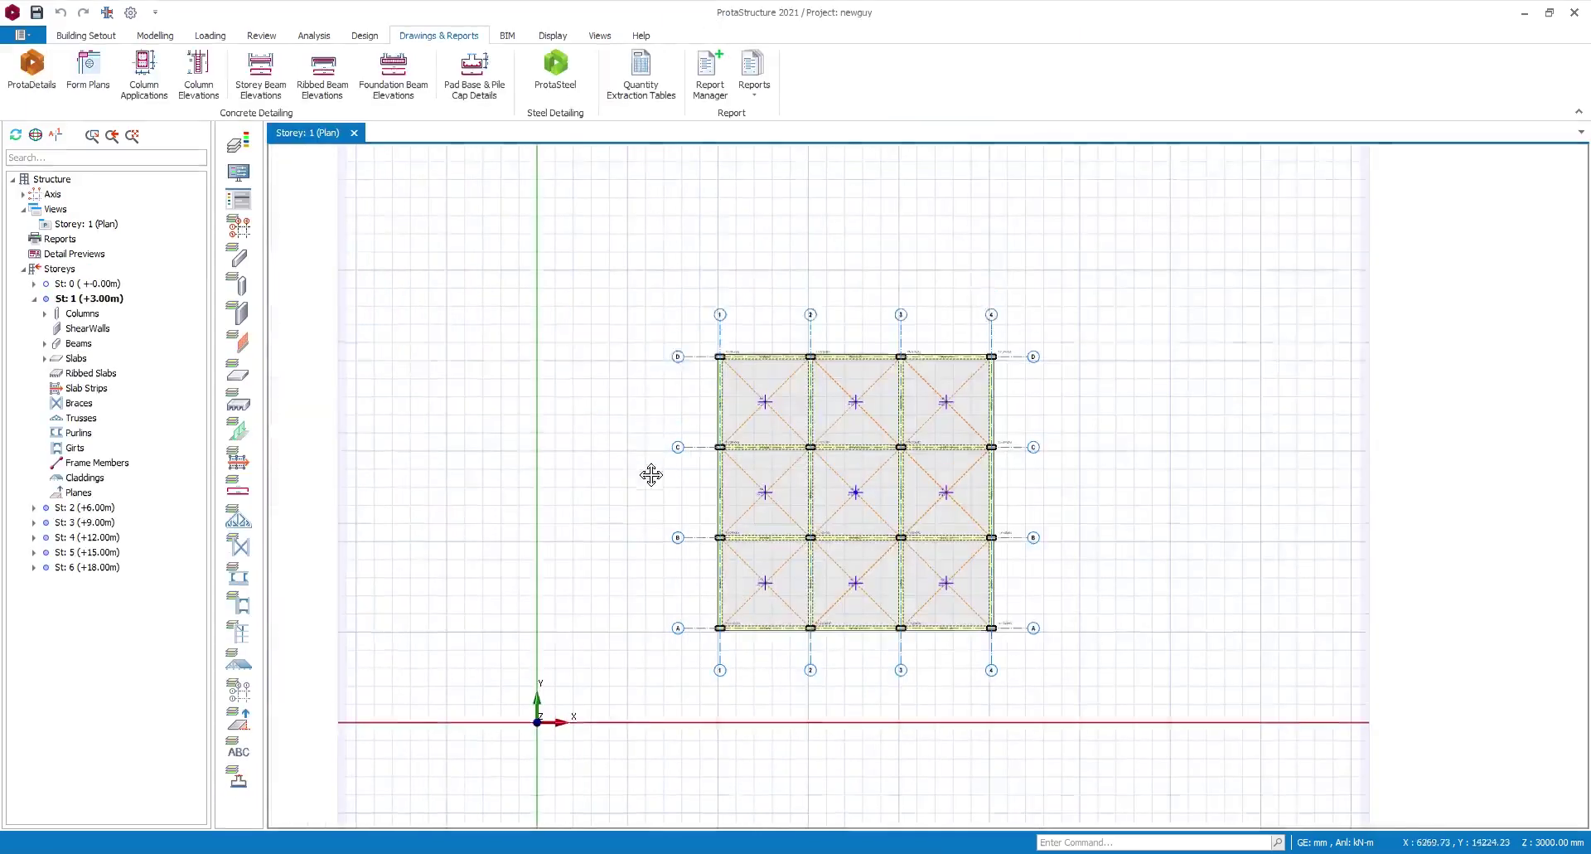
- Preview the column elevations for Storey 1 only, examine the column reinforcement details, and close the preview
left_click(195, 87)
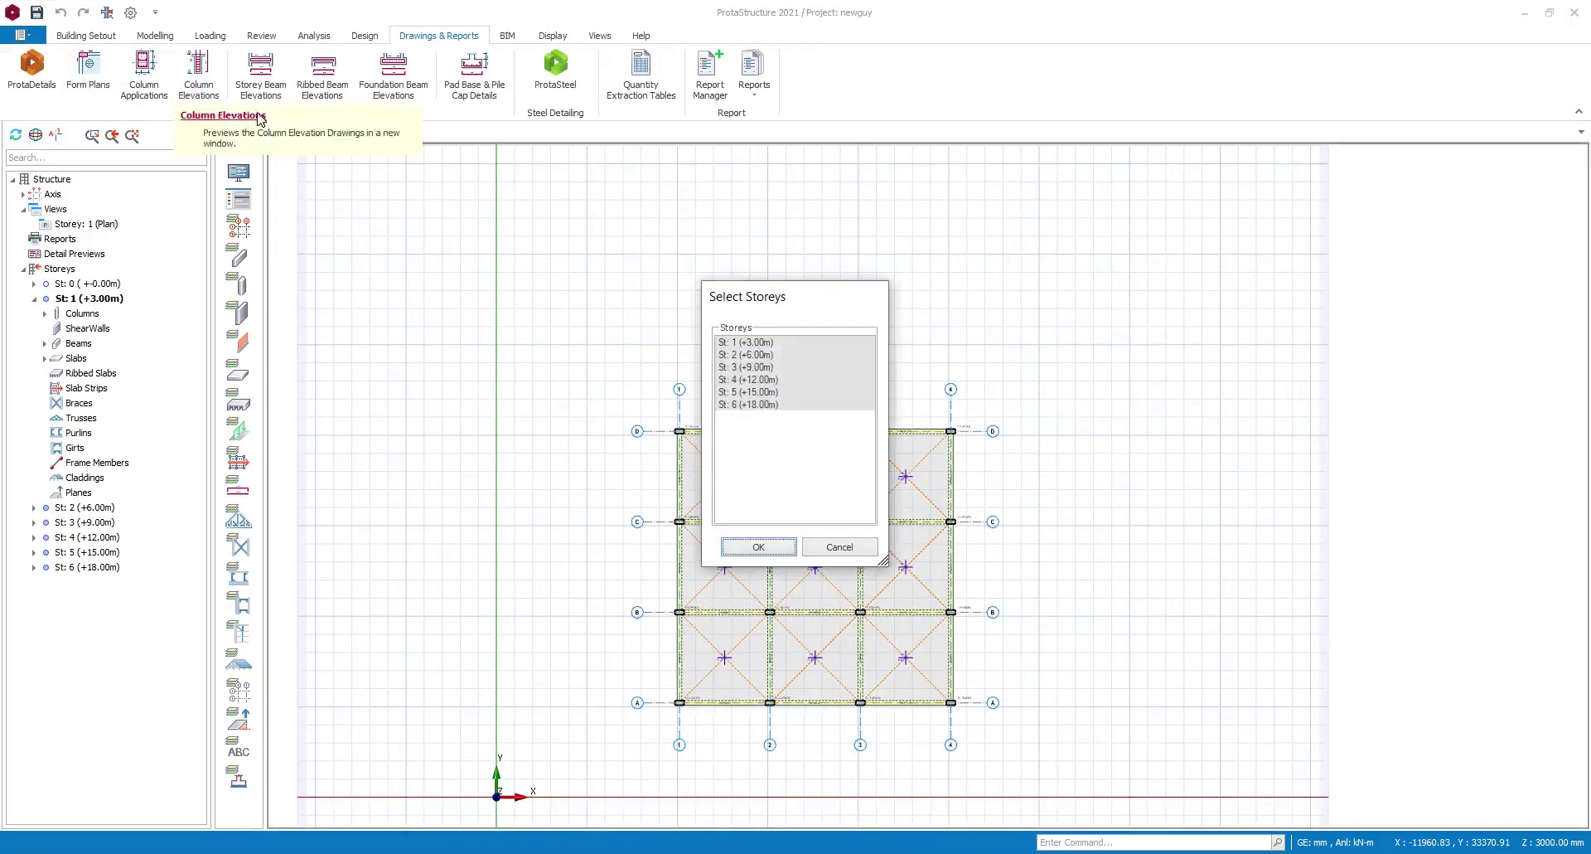
left_click(747, 356)
left_click(750, 343)
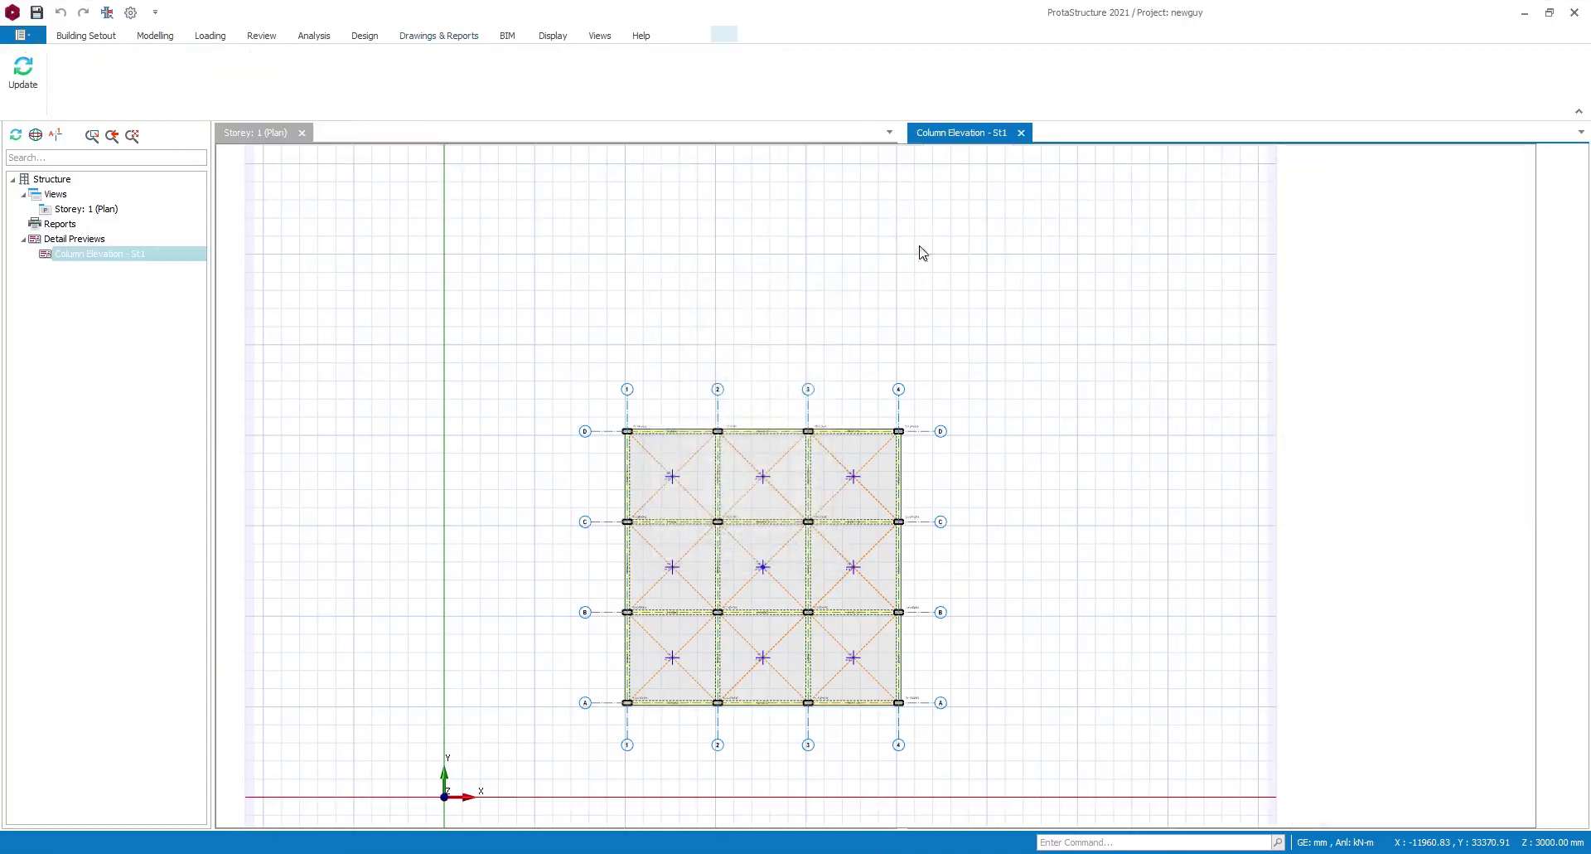
scroll(1271, 504, "up", 8)
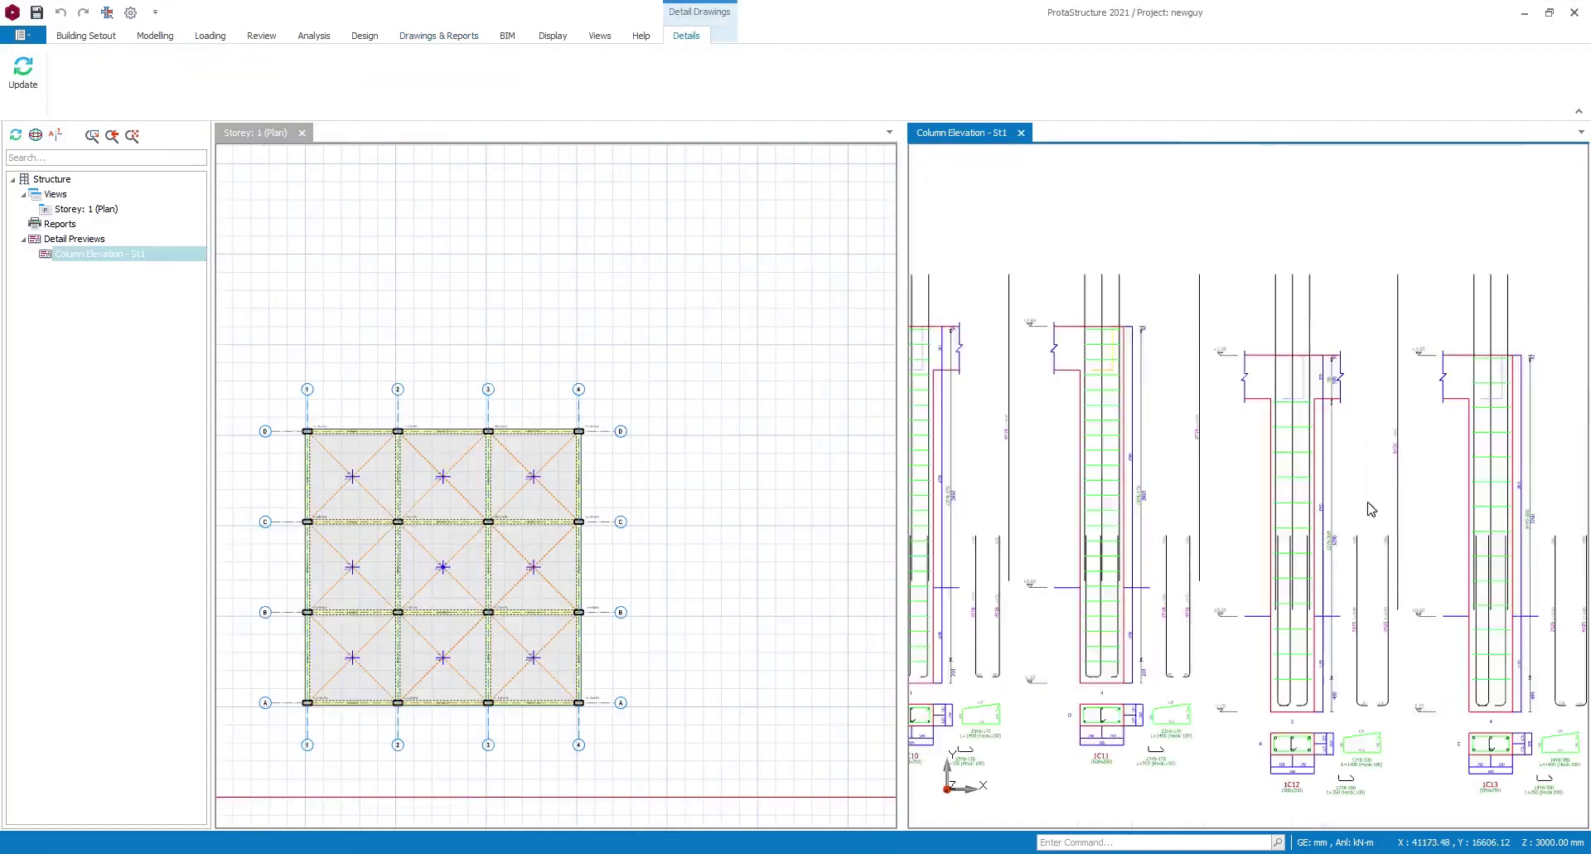
scroll(1265, 504, "down", 5)
scroll(1266, 505, "down", 4)
scroll(1453, 507, "up", 8)
scroll(1453, 506, "down", 8)
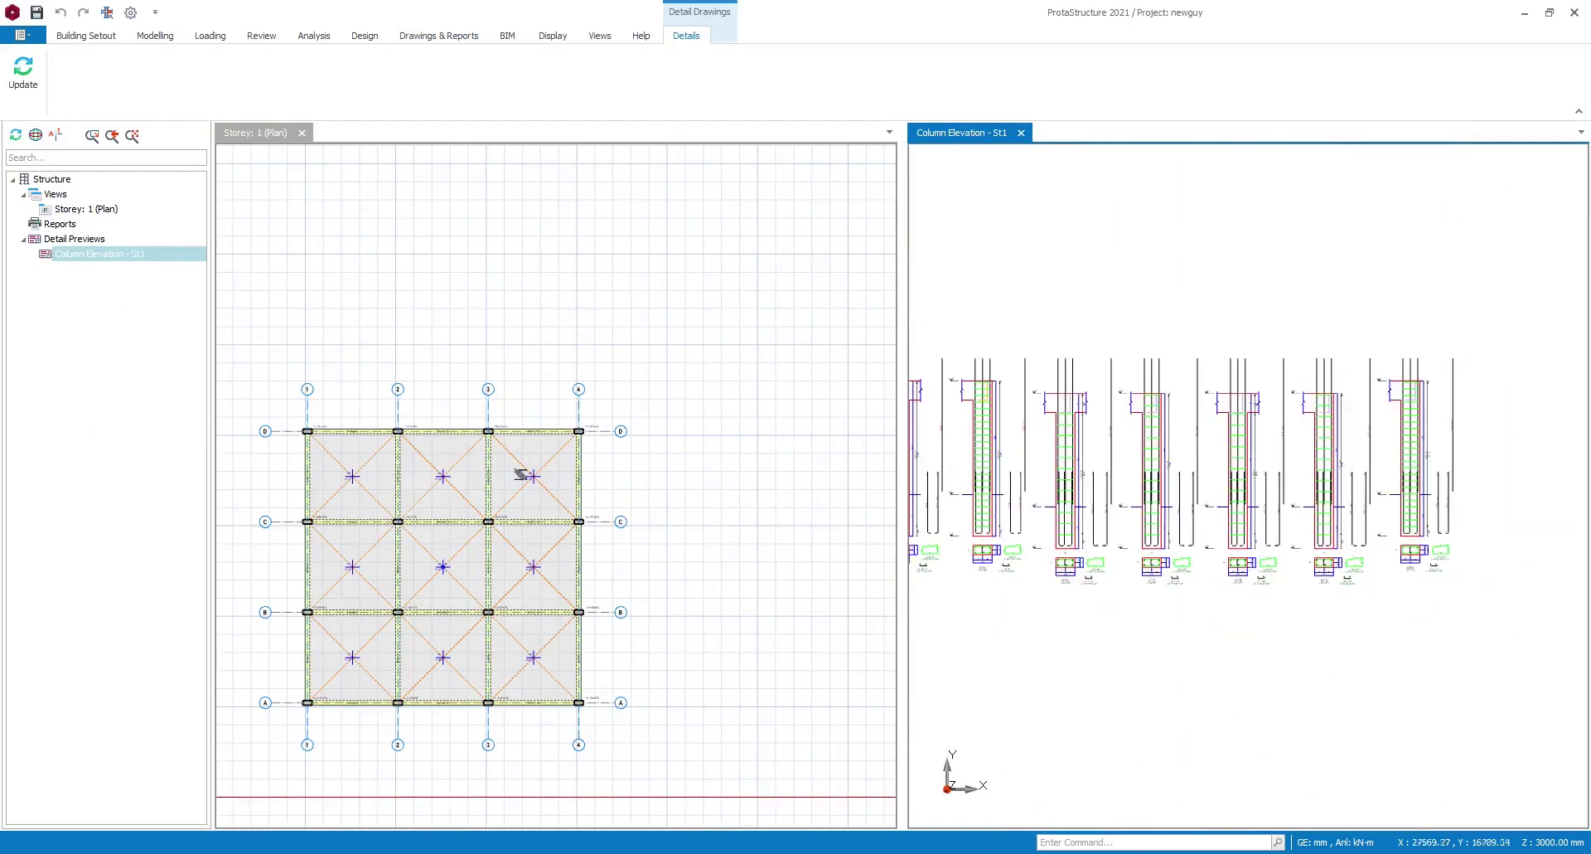
left_click(1020, 134)
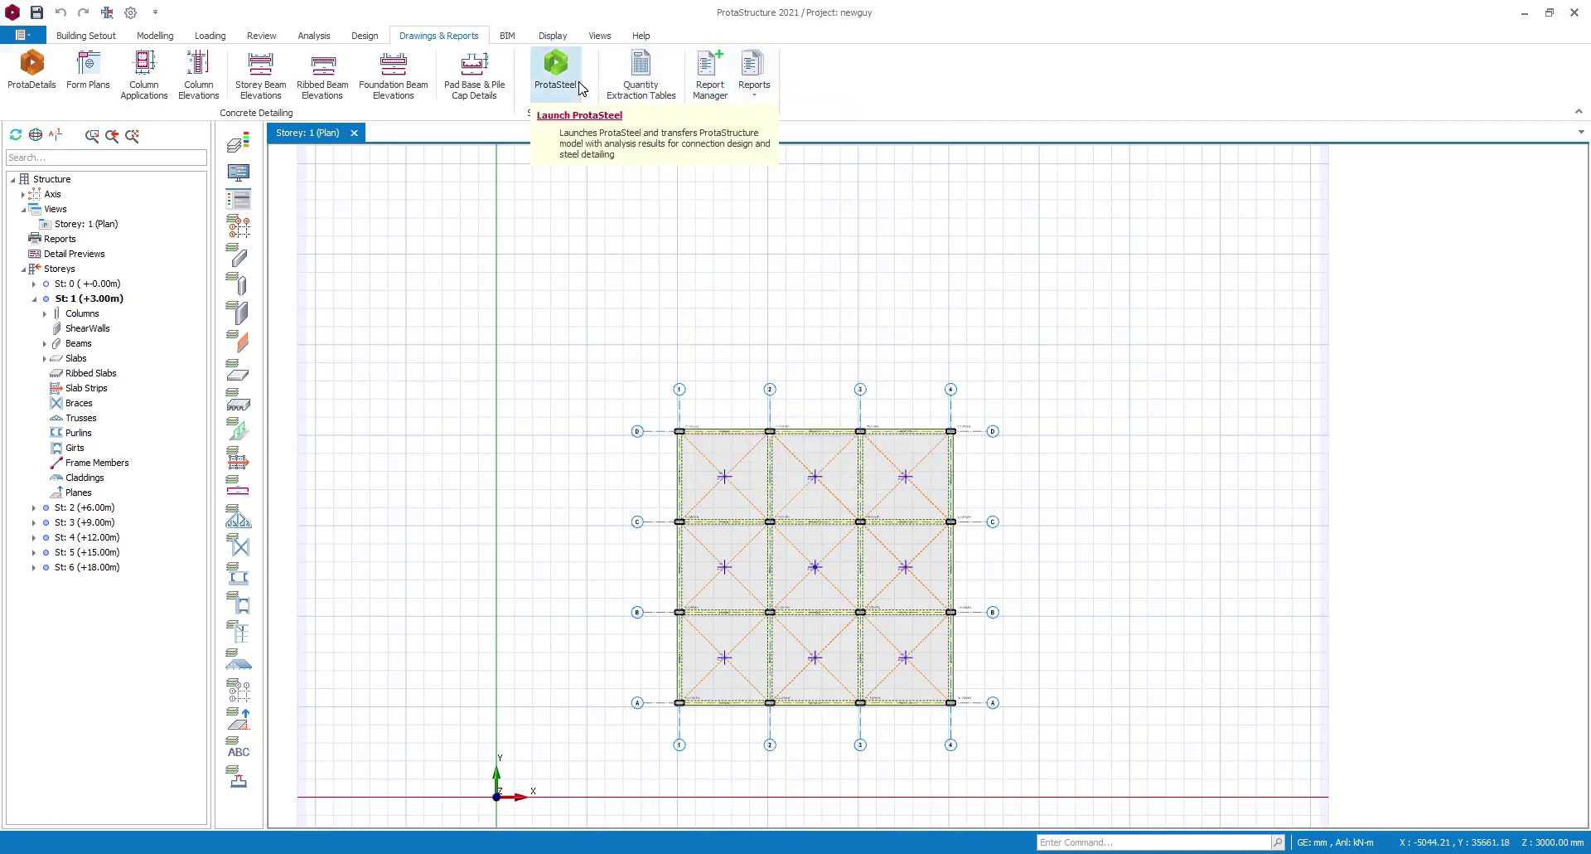
- Review the available report types and the commands for BIM exchange and display layers
left_click(756, 98)
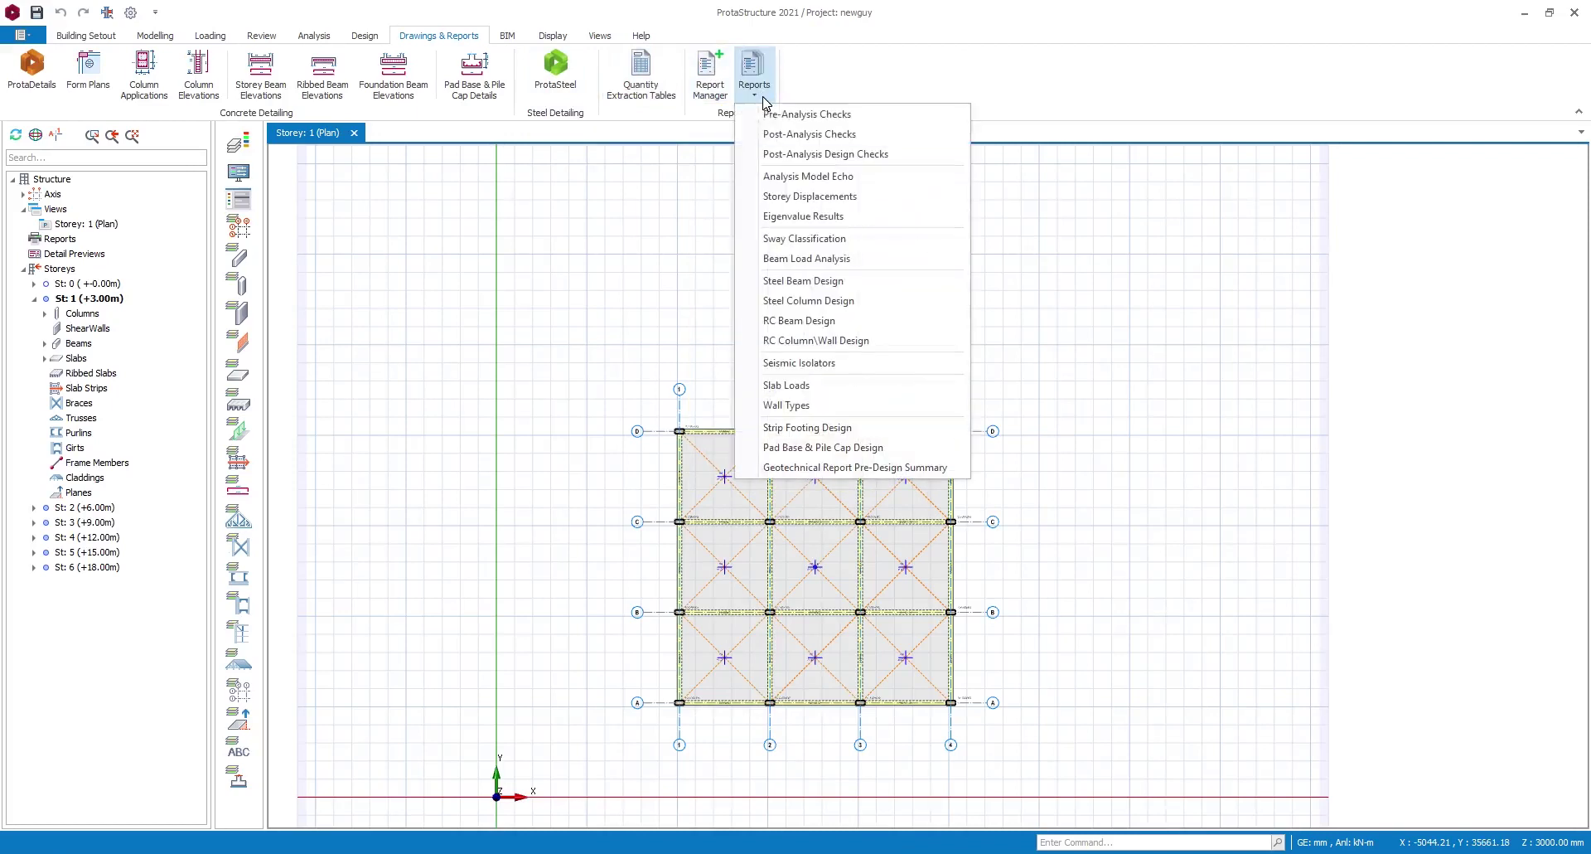
left_click(665, 303)
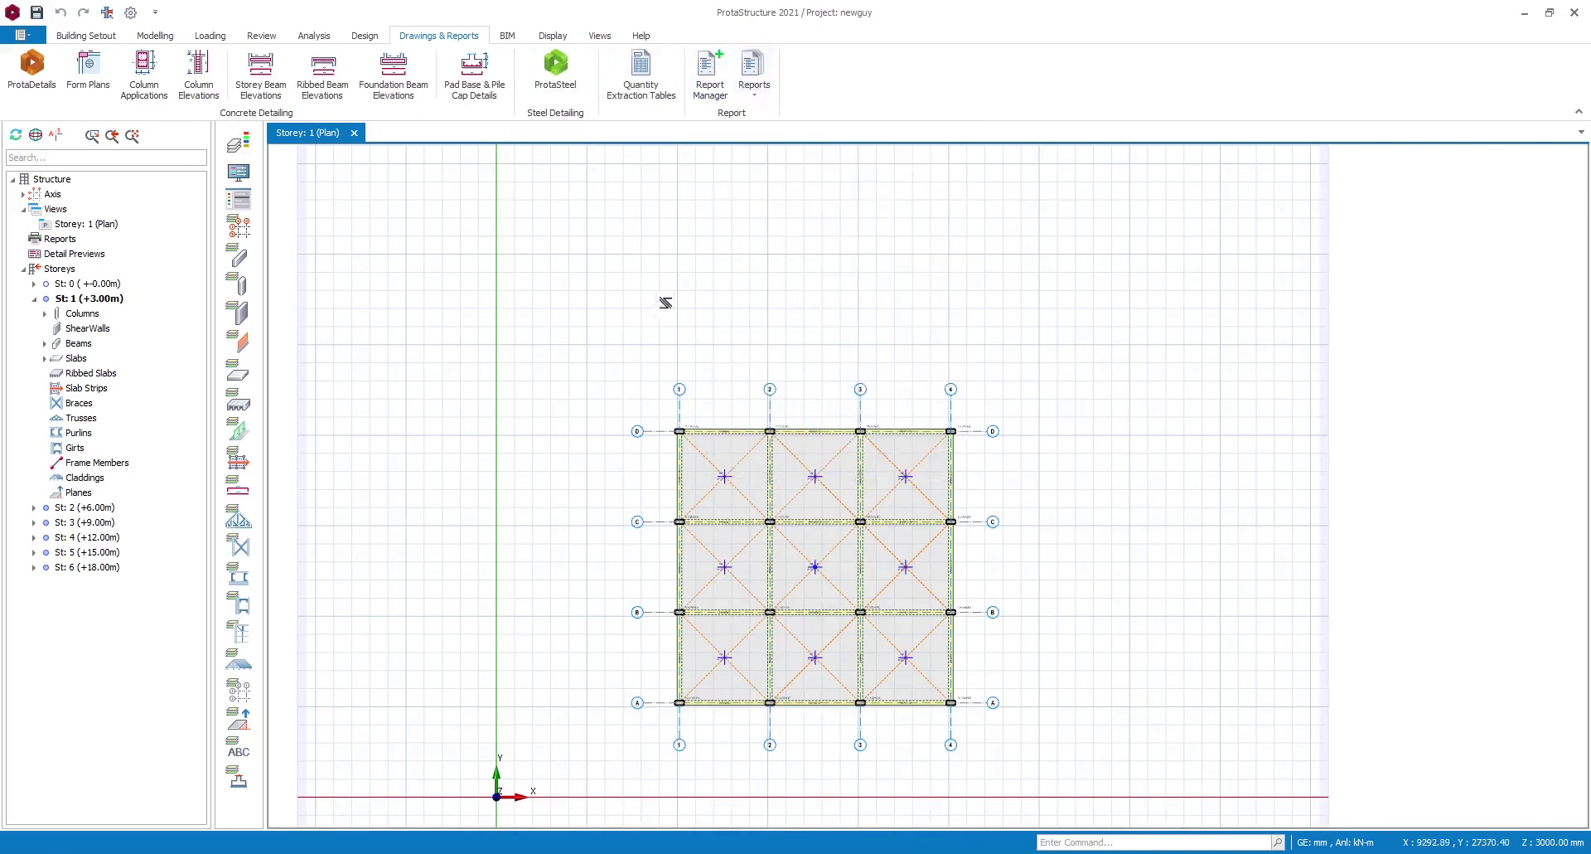
left_click(508, 36)
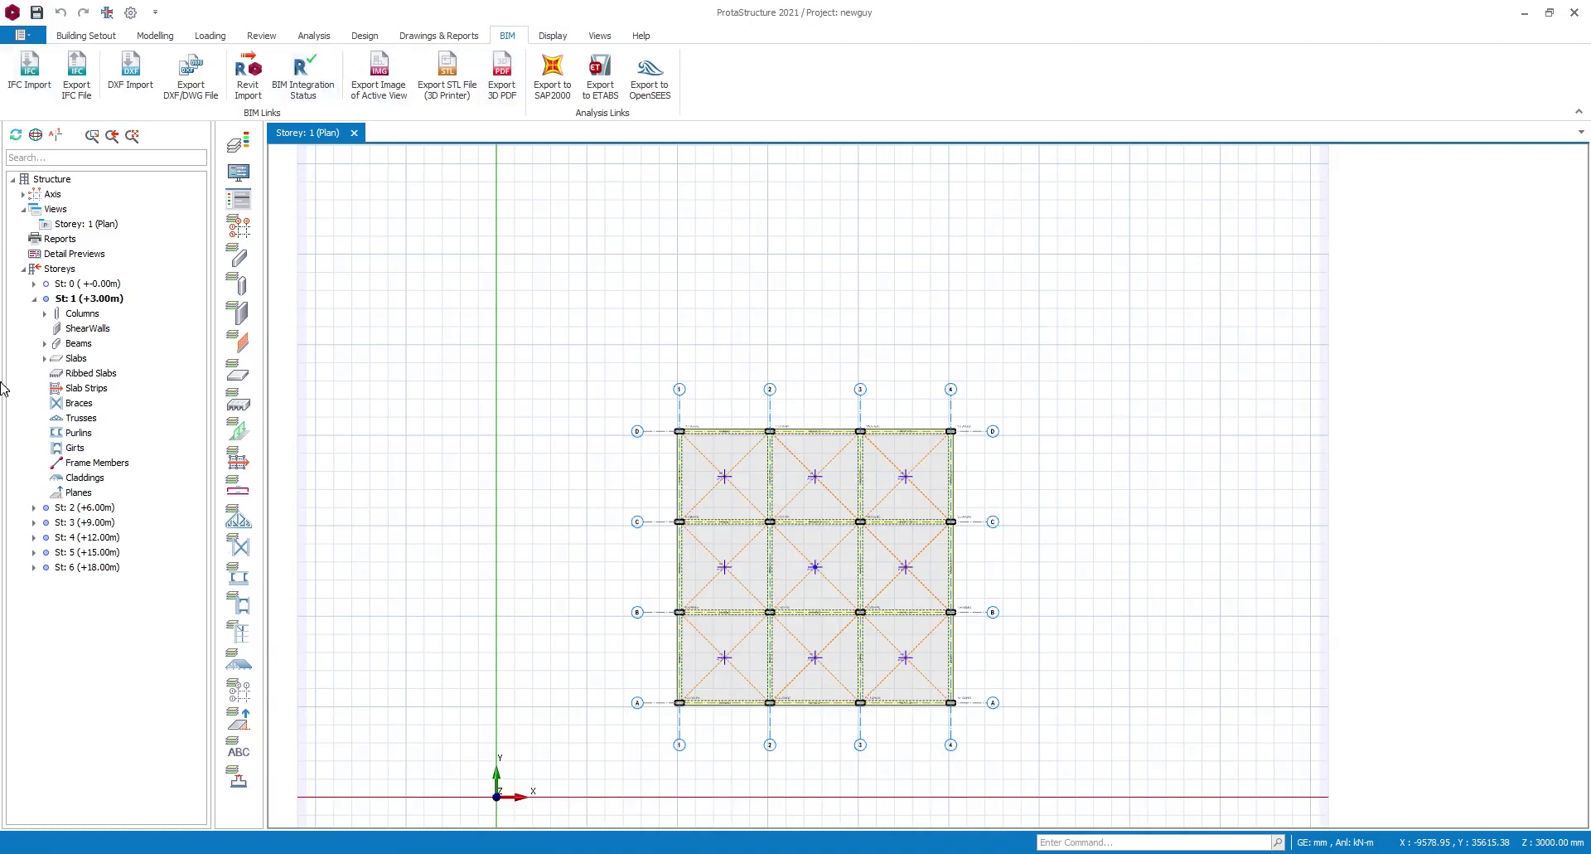
left_click(553, 36)
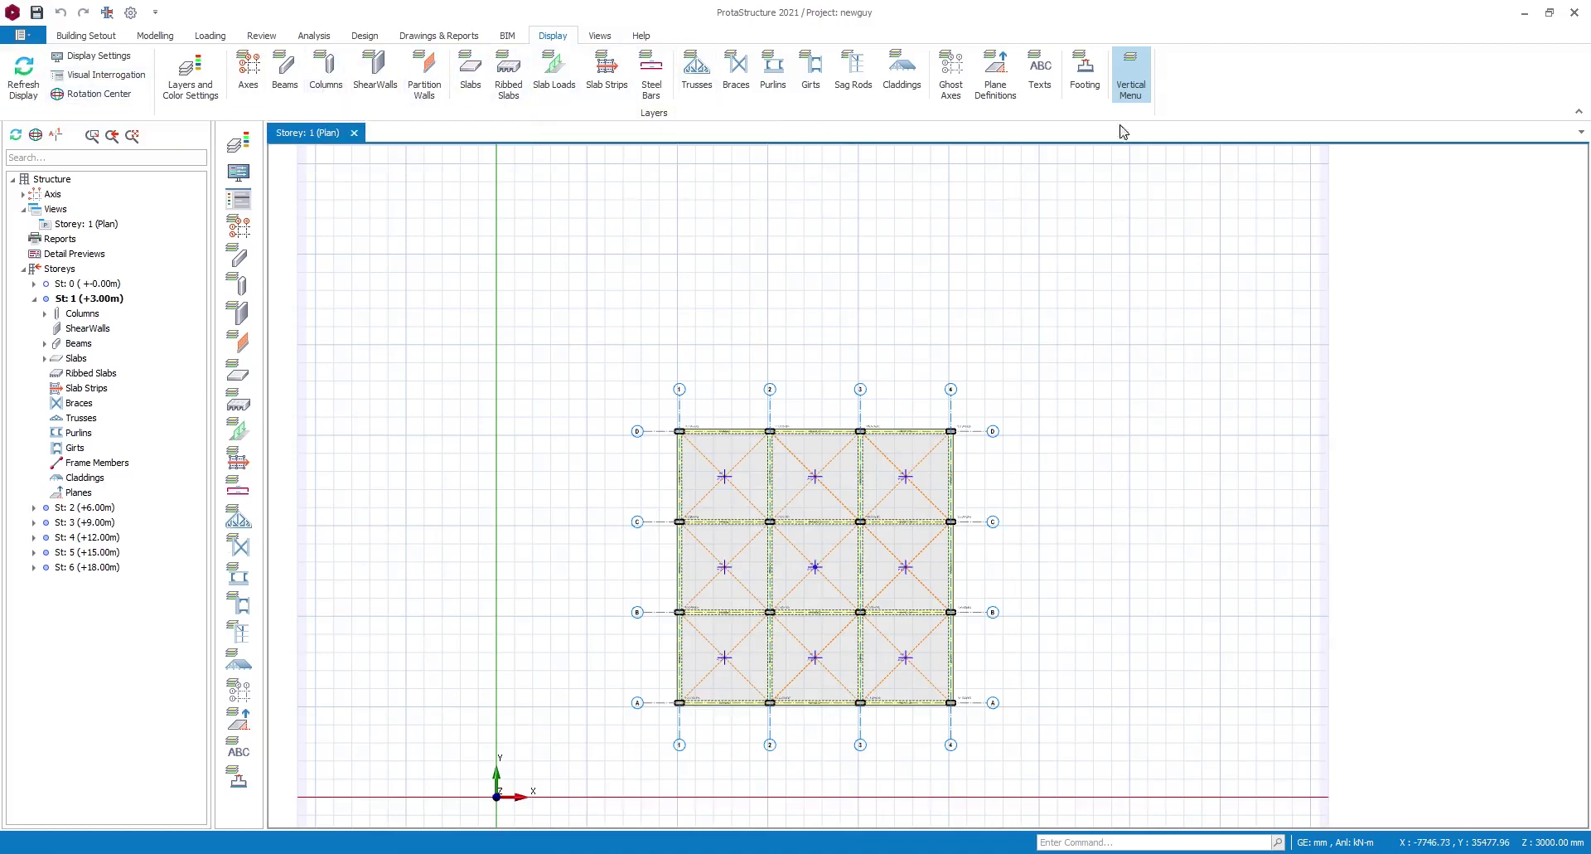
- Review the view layout and creation commands, the help commands, and the building setout commands
left_click(599, 36)
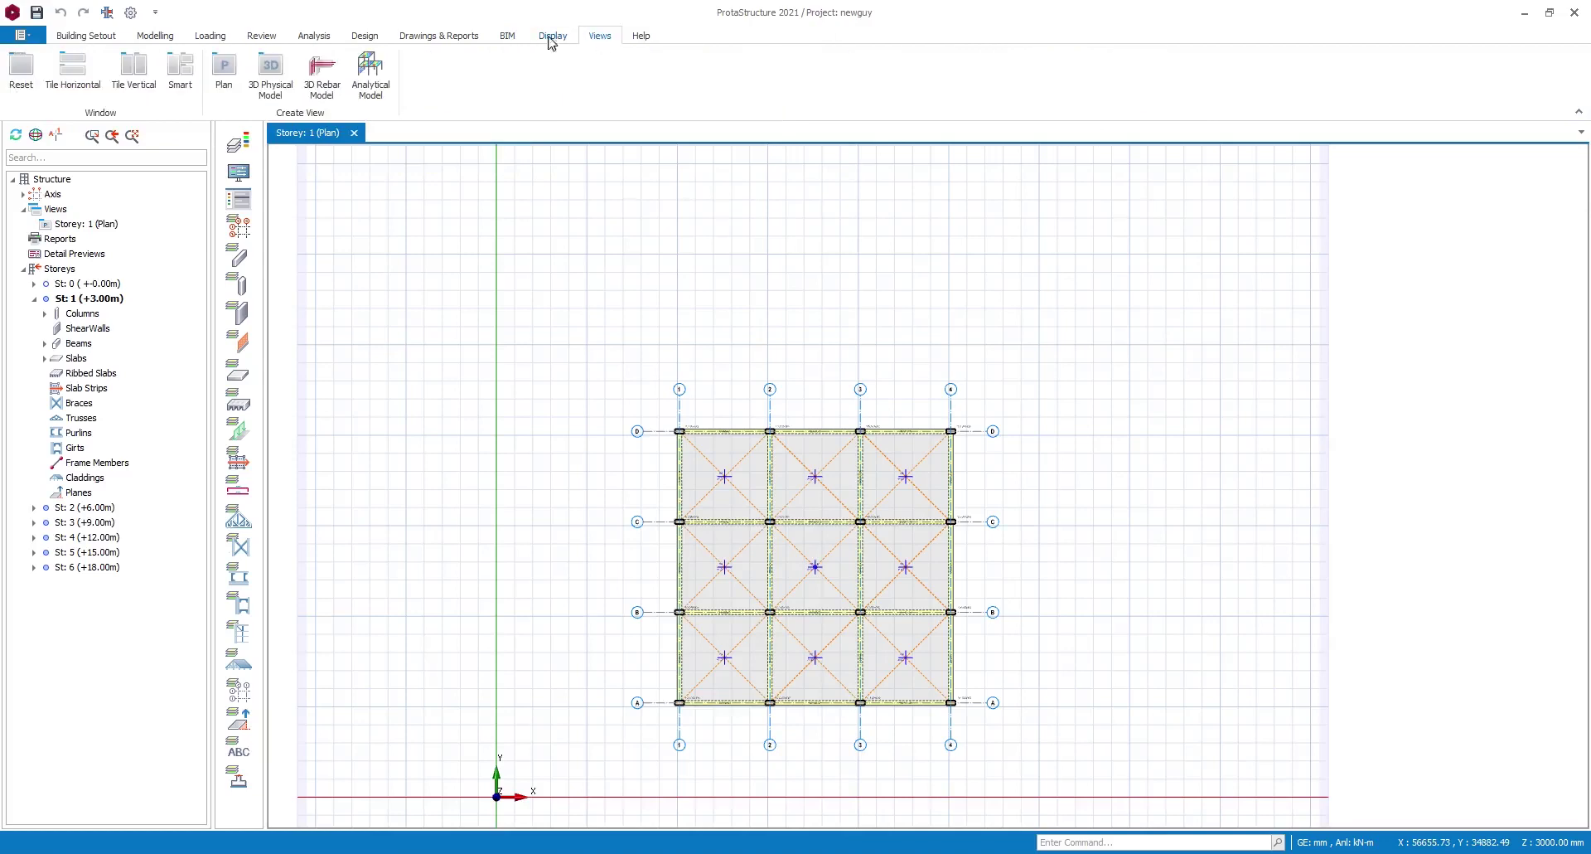
left_click(638, 36)
left_click(66, 36)
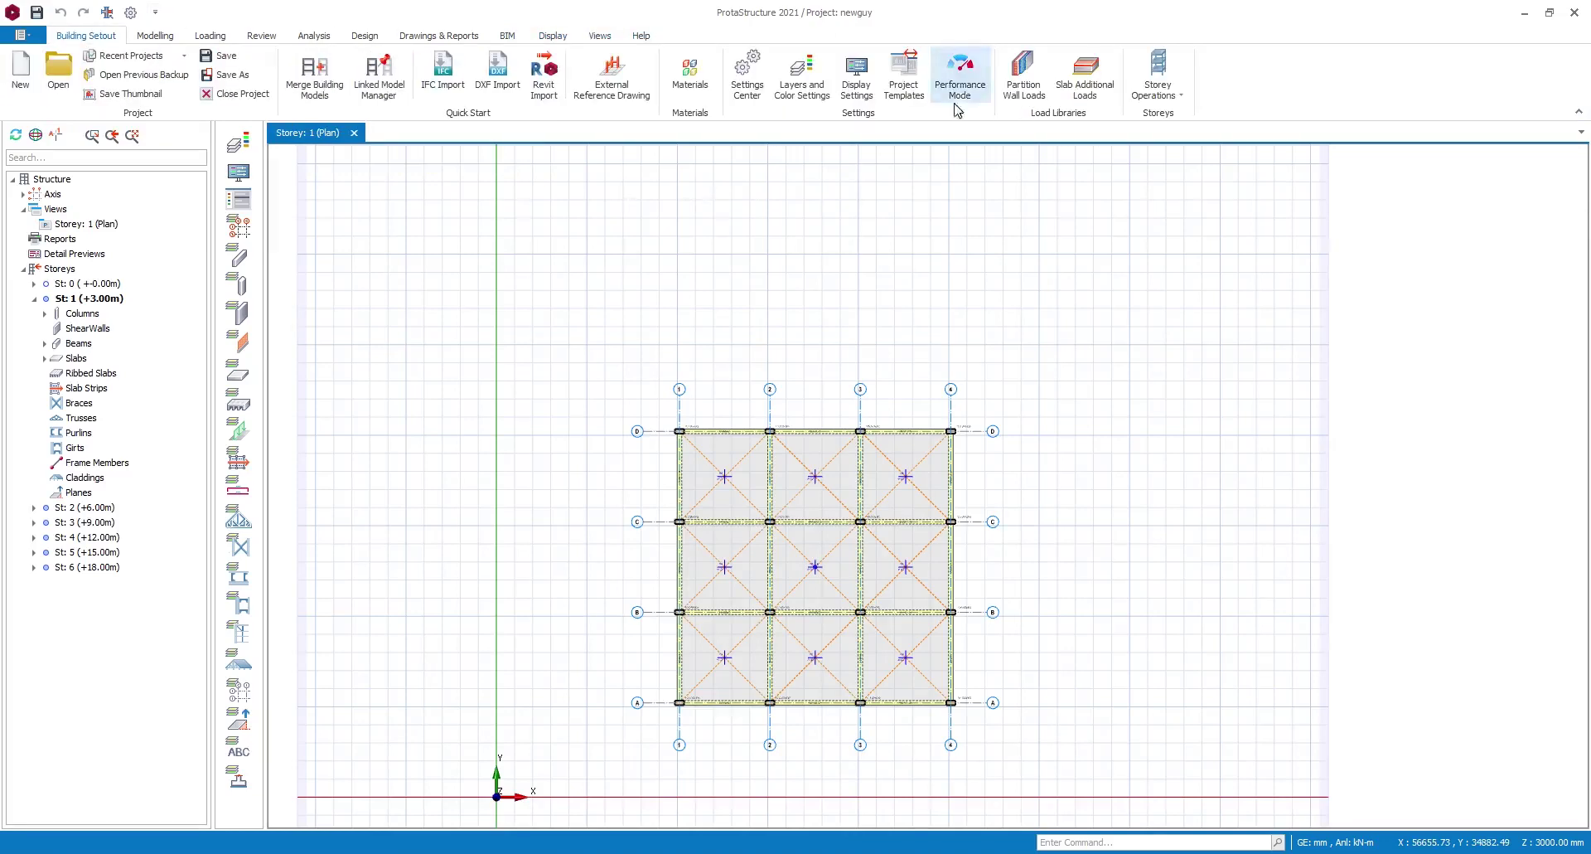
- Review the Building Analysis project parameters for codes, foundations, lateral loading, lateral drift and title, and accept them as they are
left_click(313, 36)
left_click(24, 74)
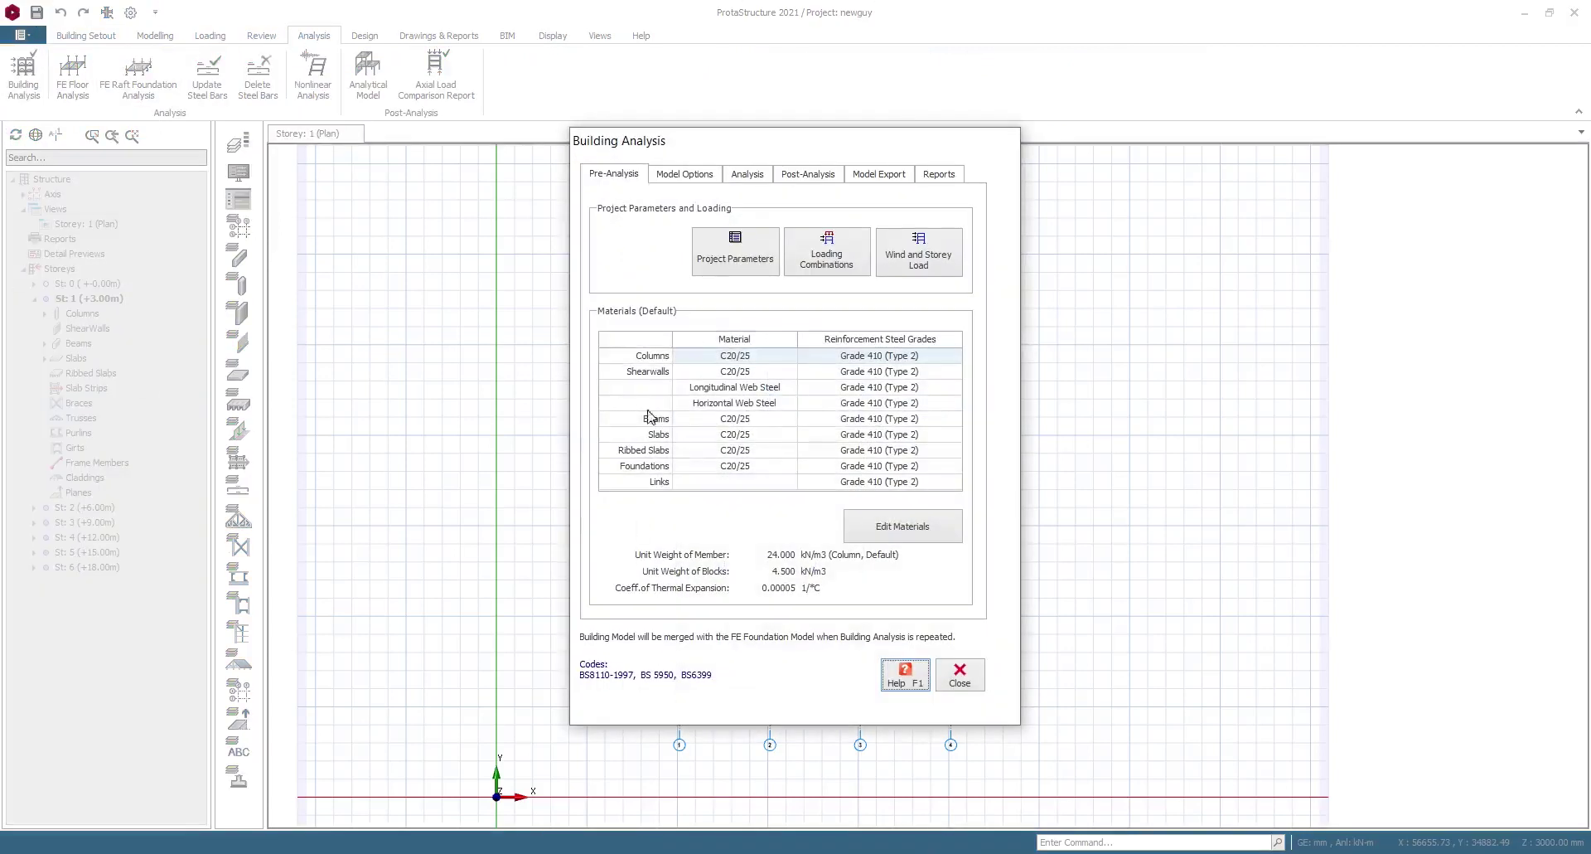
left_click(750, 267)
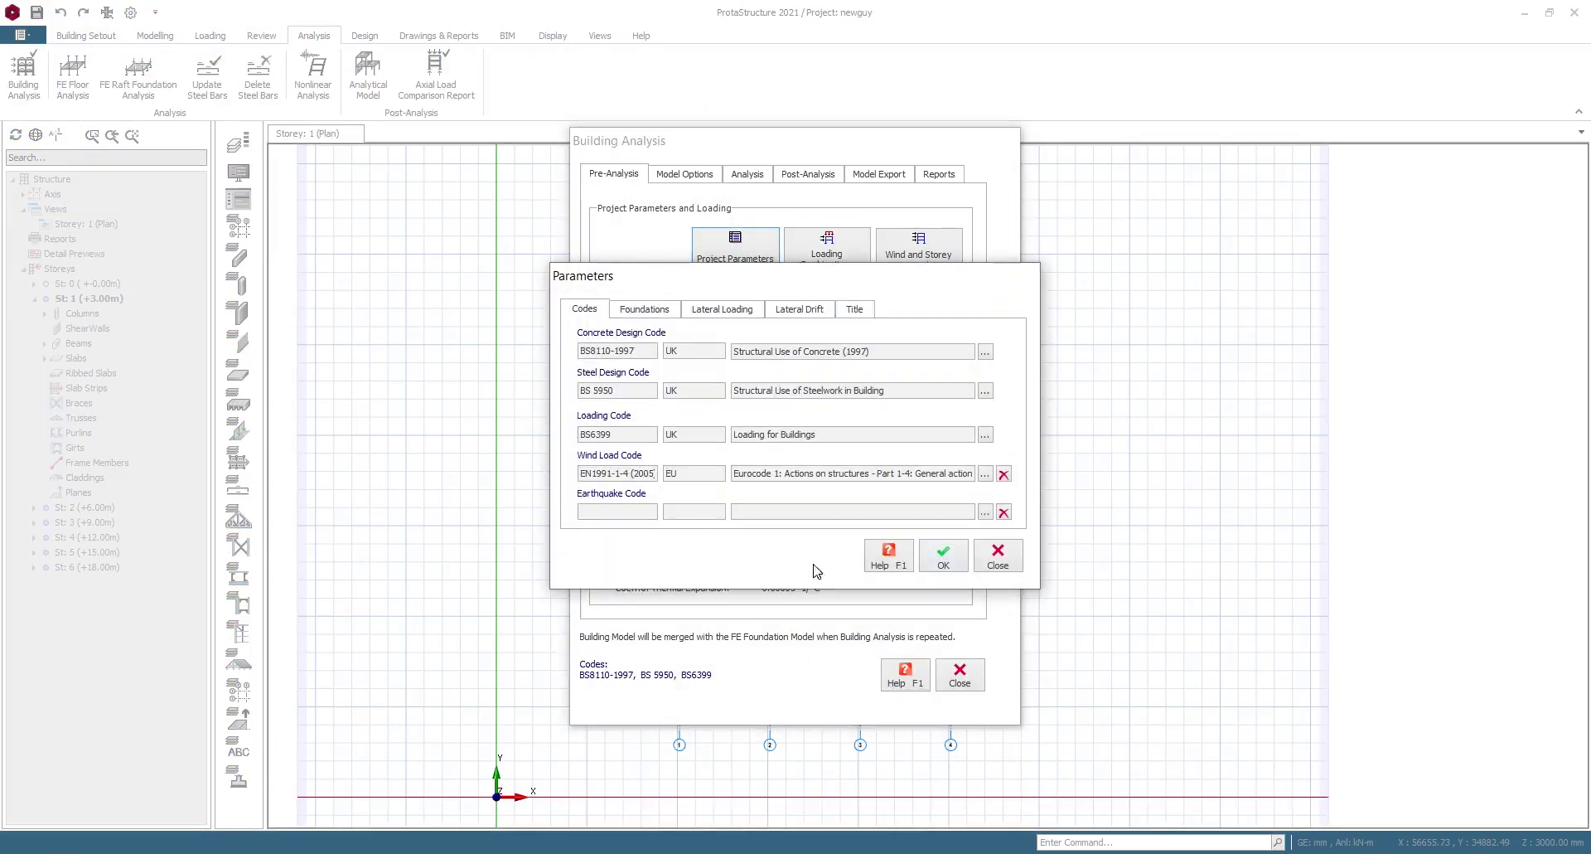
left_click(651, 309)
left_click(732, 313)
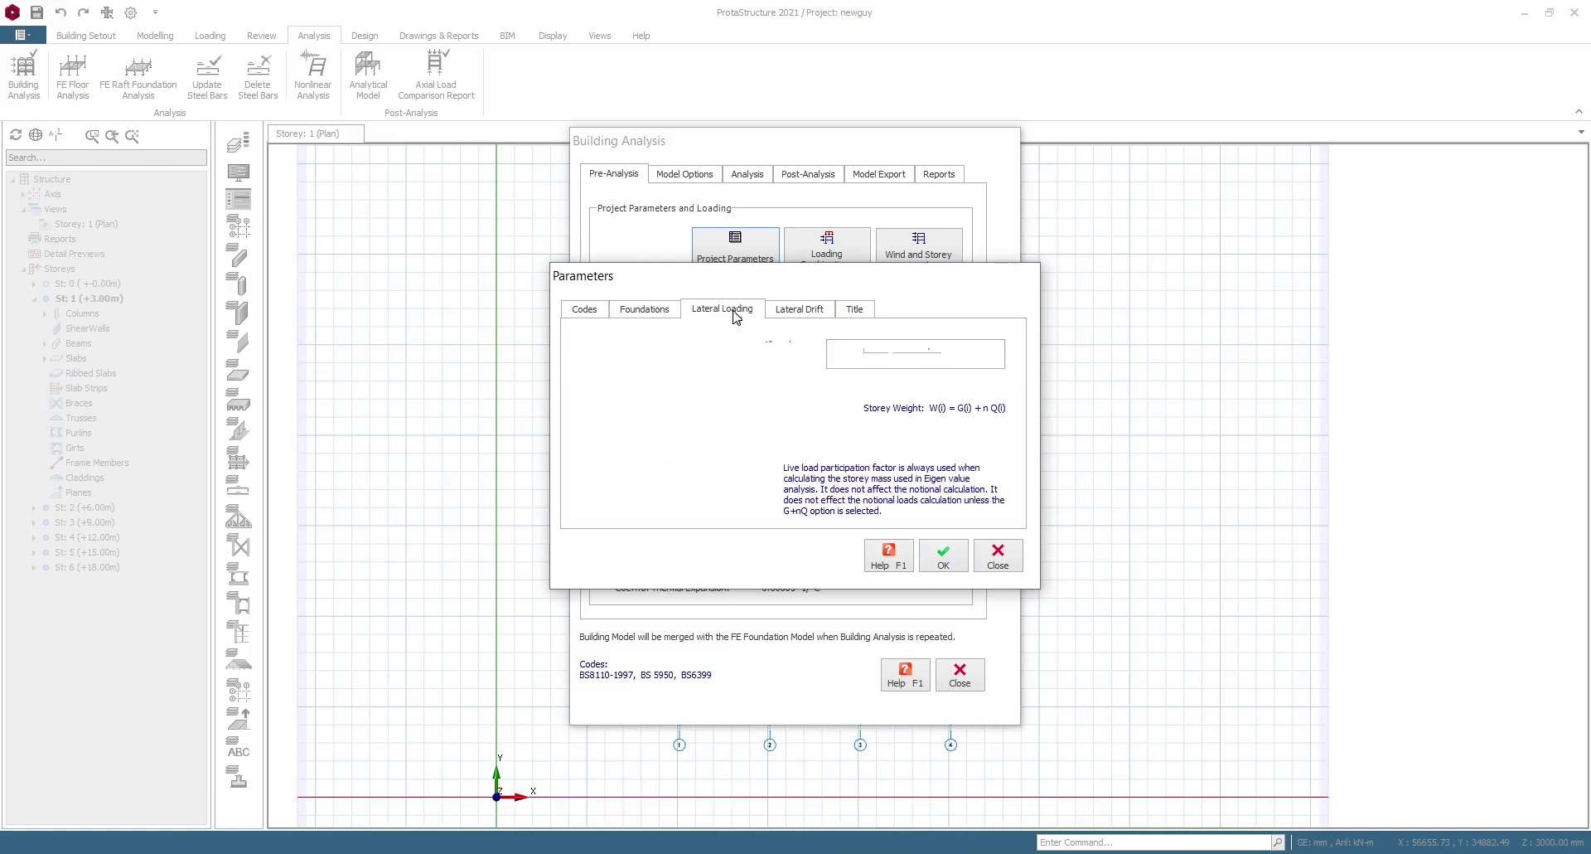
left_click(584, 309)
left_click(655, 308)
left_click(729, 310)
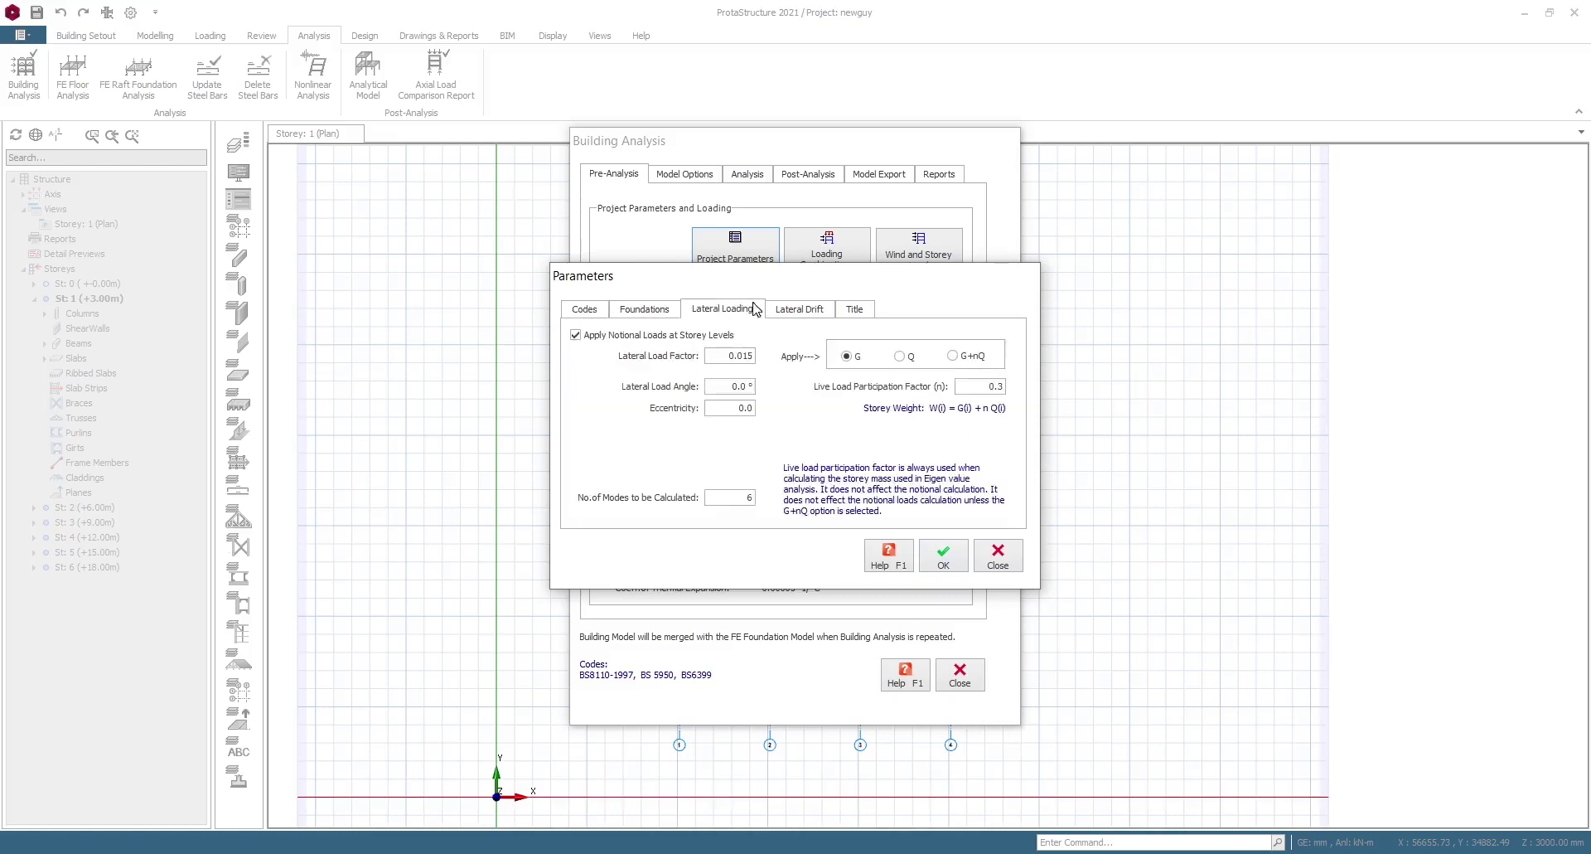
left_click(795, 309)
left_click(860, 310)
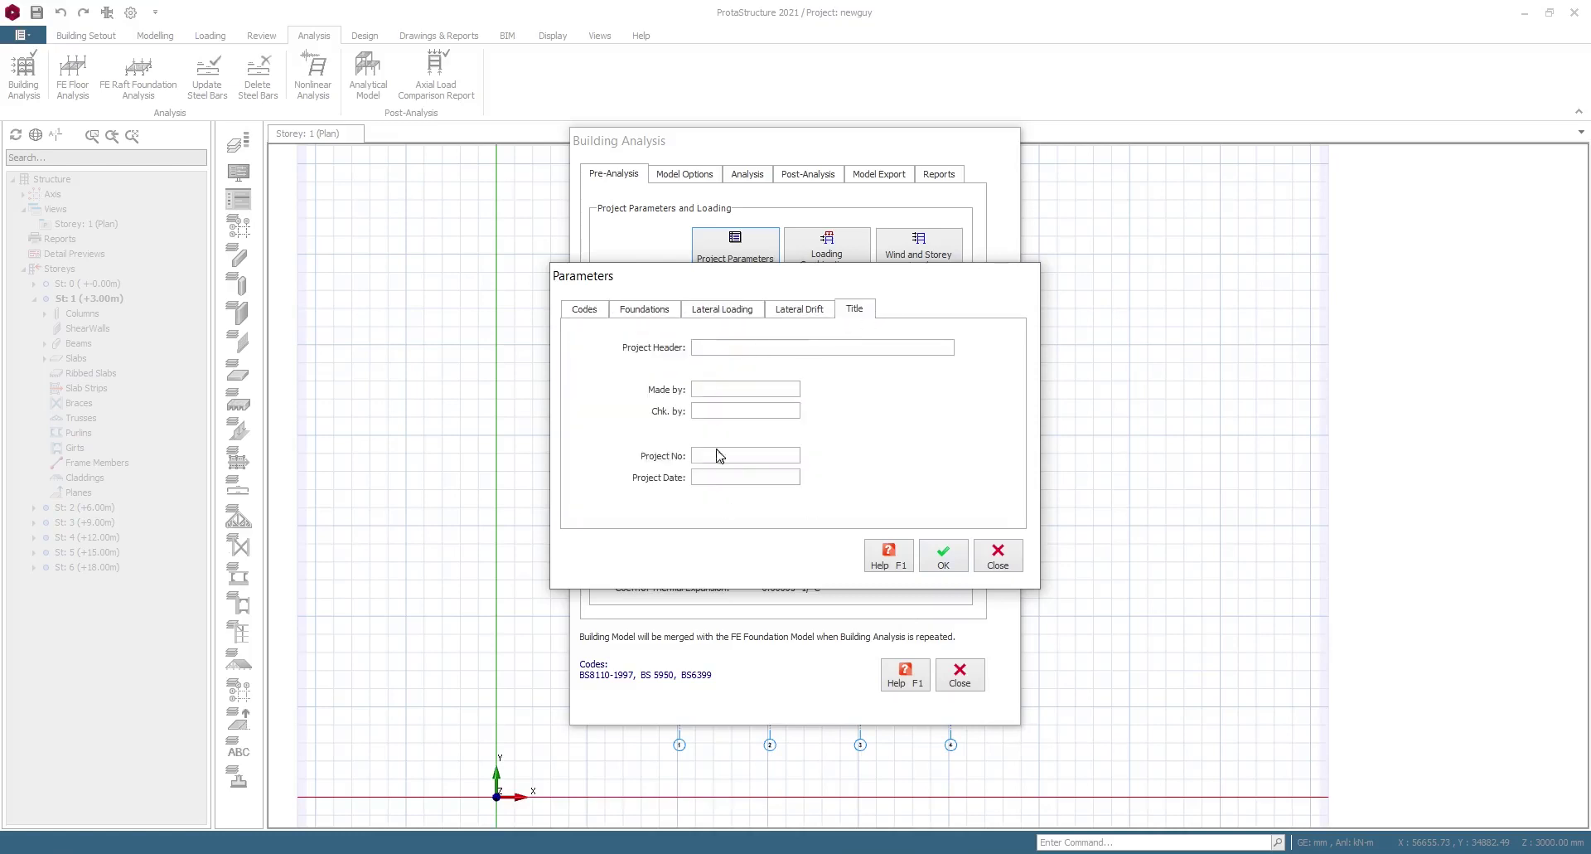
left_click(946, 554)
left_click(957, 543)
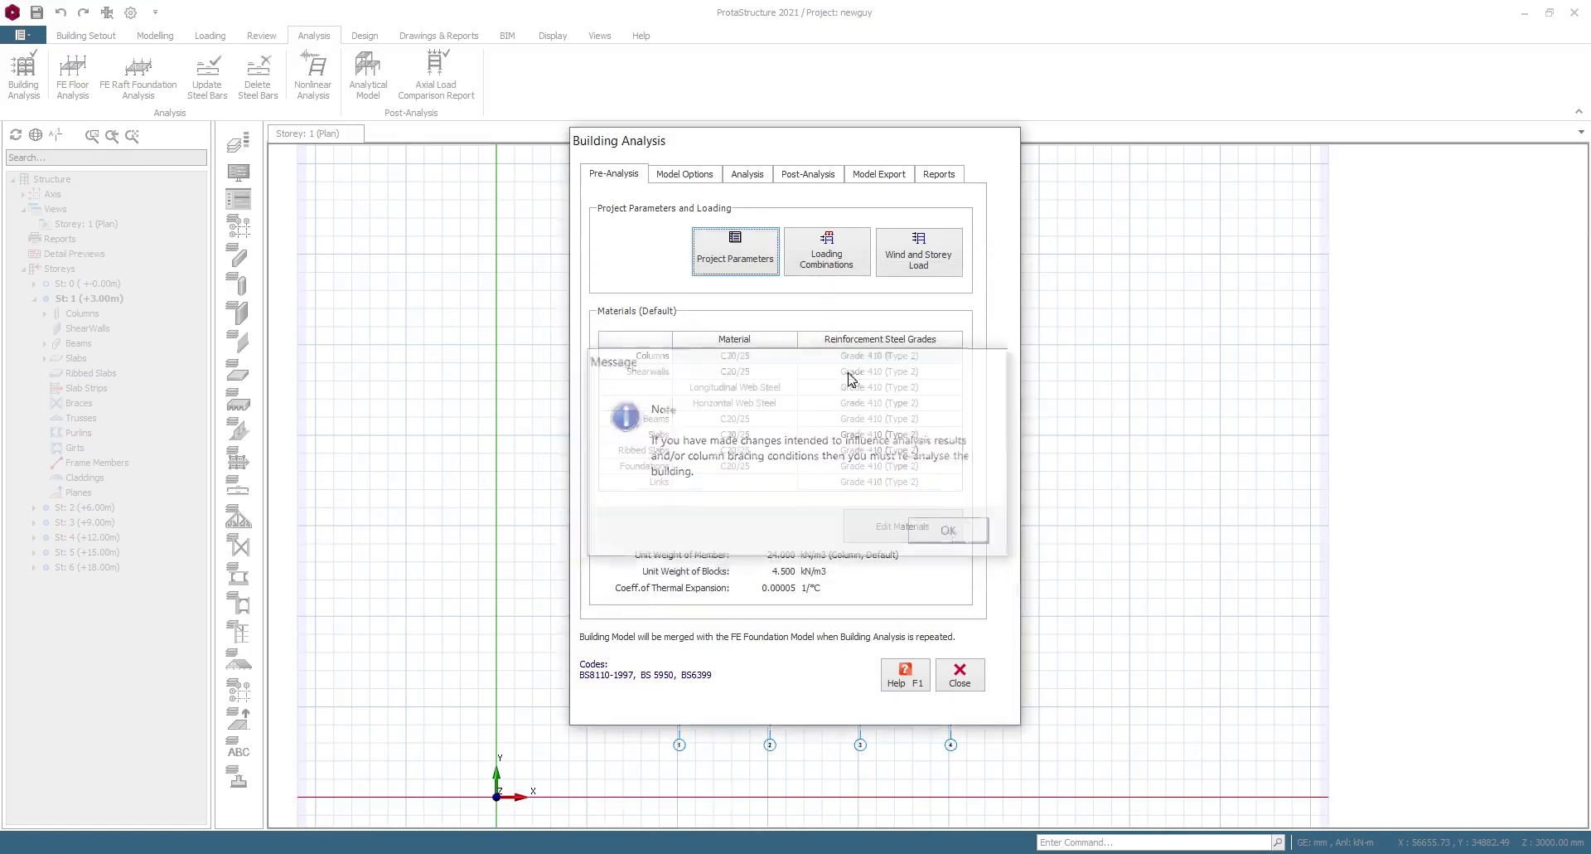
- Look over the loading combinations and the wind and storey loads of each storey, accepting both unchanged
left_click(827, 252)
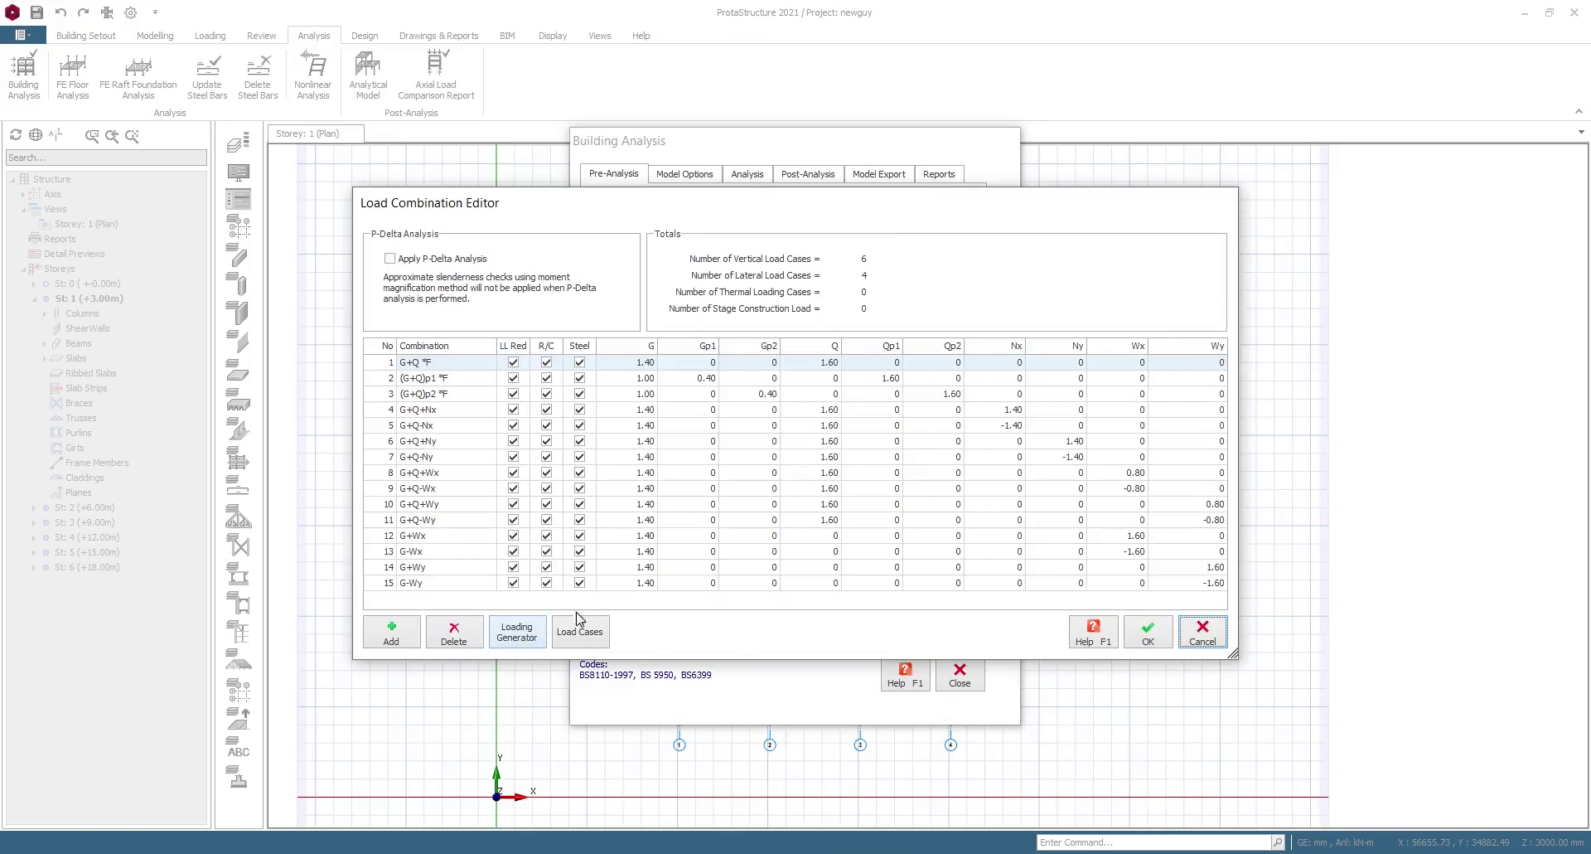
left_click(1170, 643)
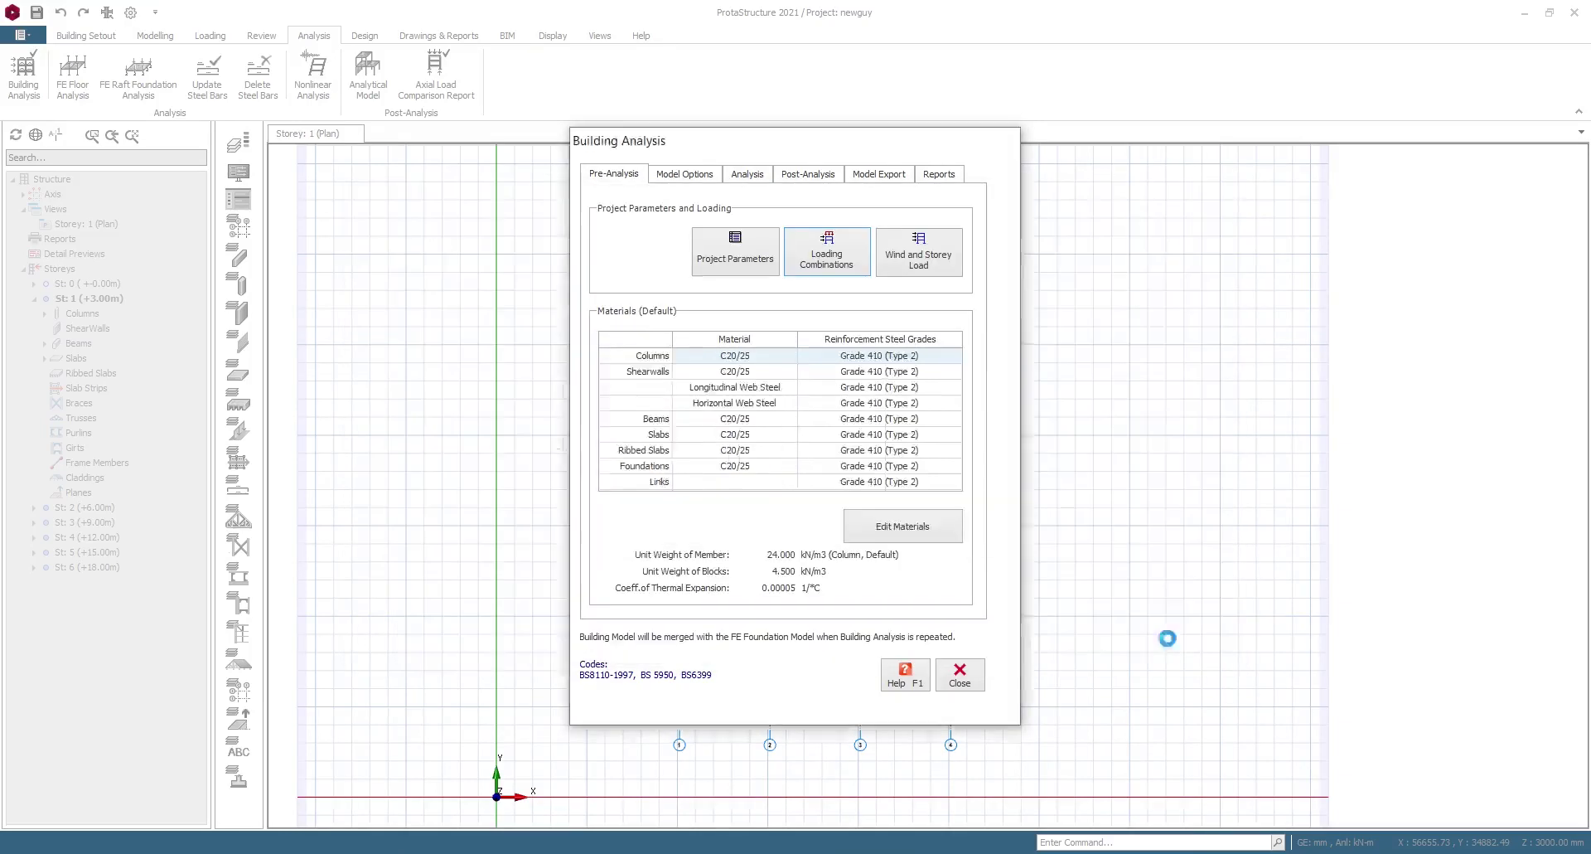
left_click(845, 522)
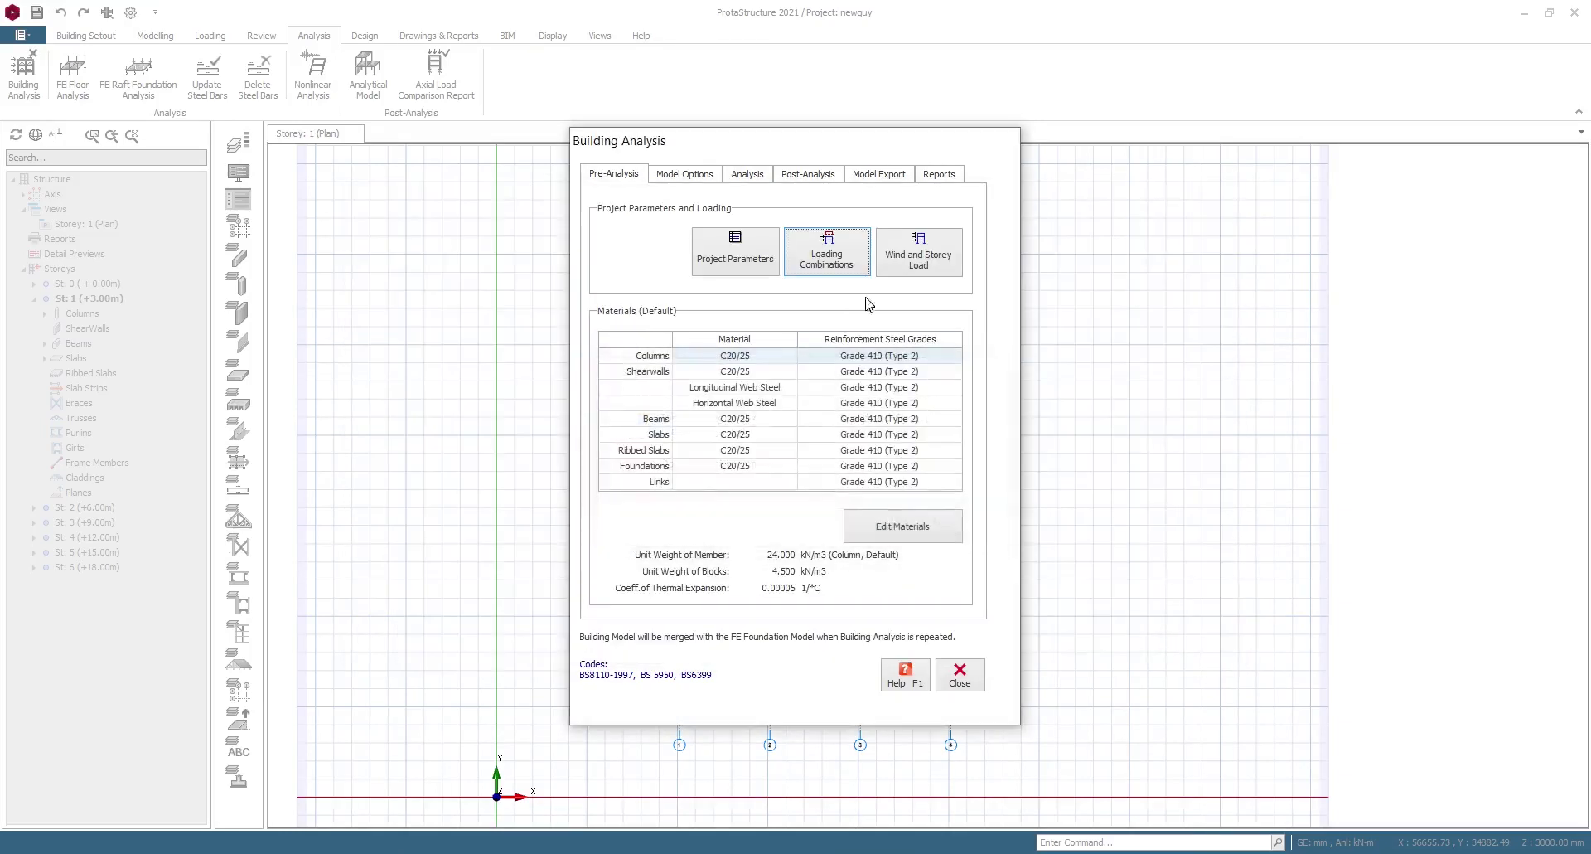
left_click(913, 267)
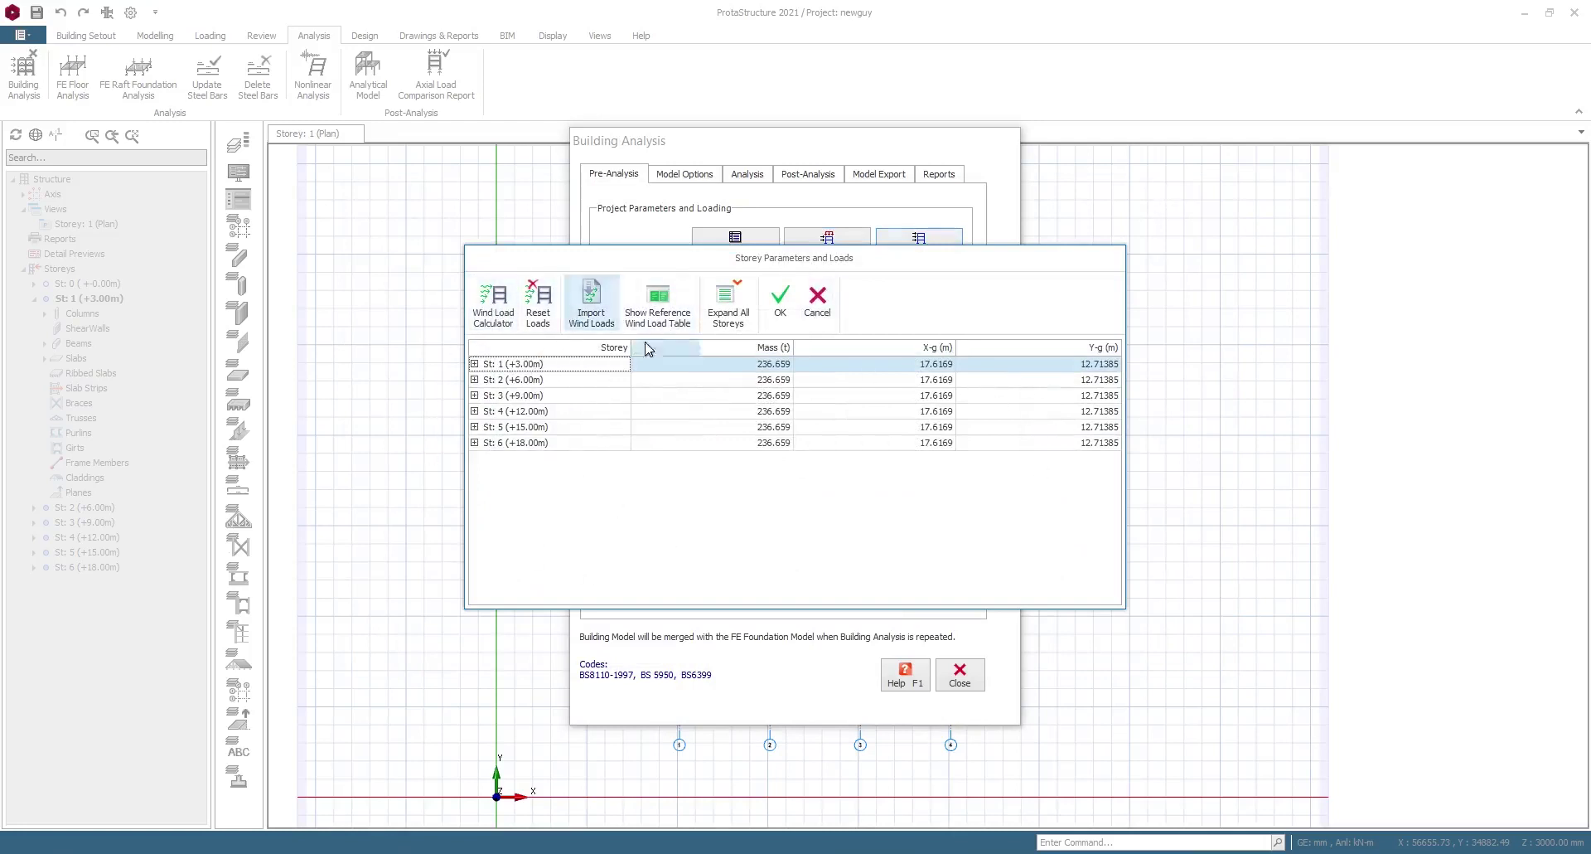
left_click(780, 300)
- Recheck the design codes in the project parameters and the load combination generation options, accepting both dialogs
left_click(735, 246)
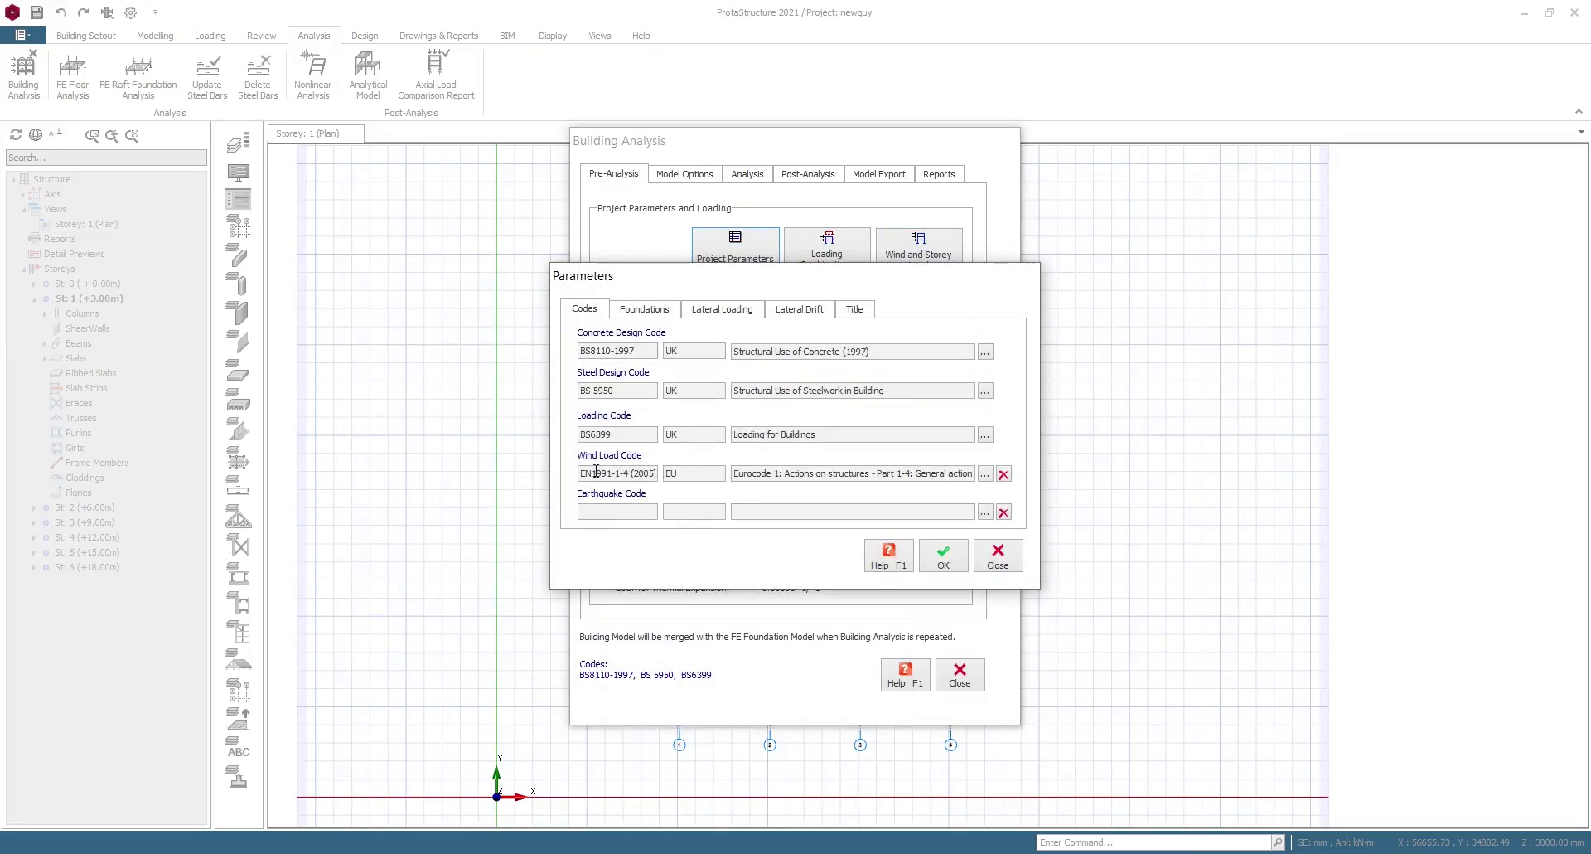
left_click(942, 557)
left_click(826, 245)
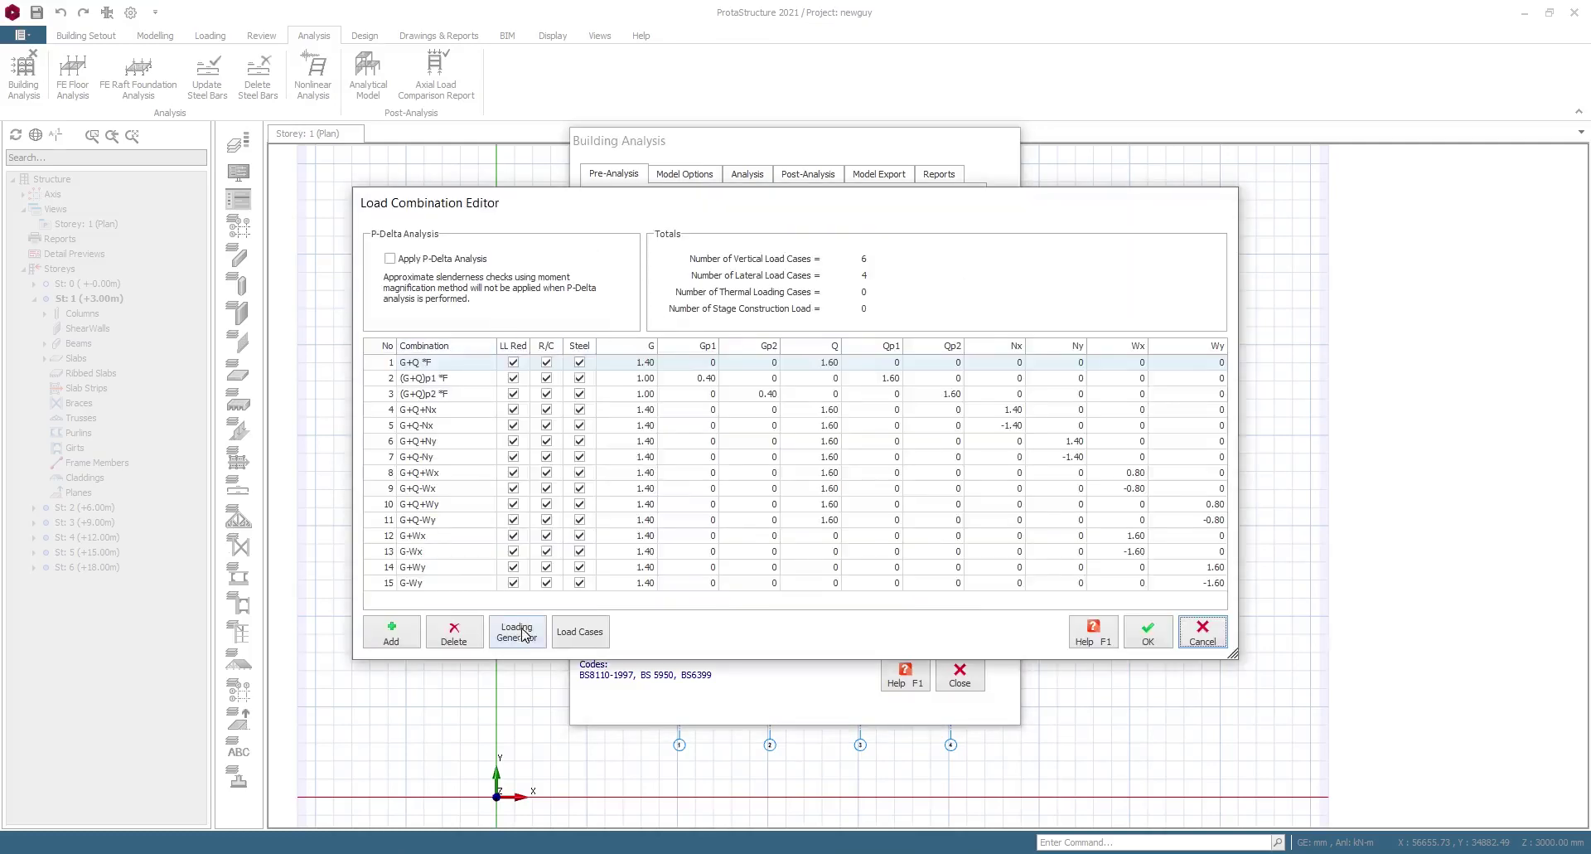
left_click(1148, 634)
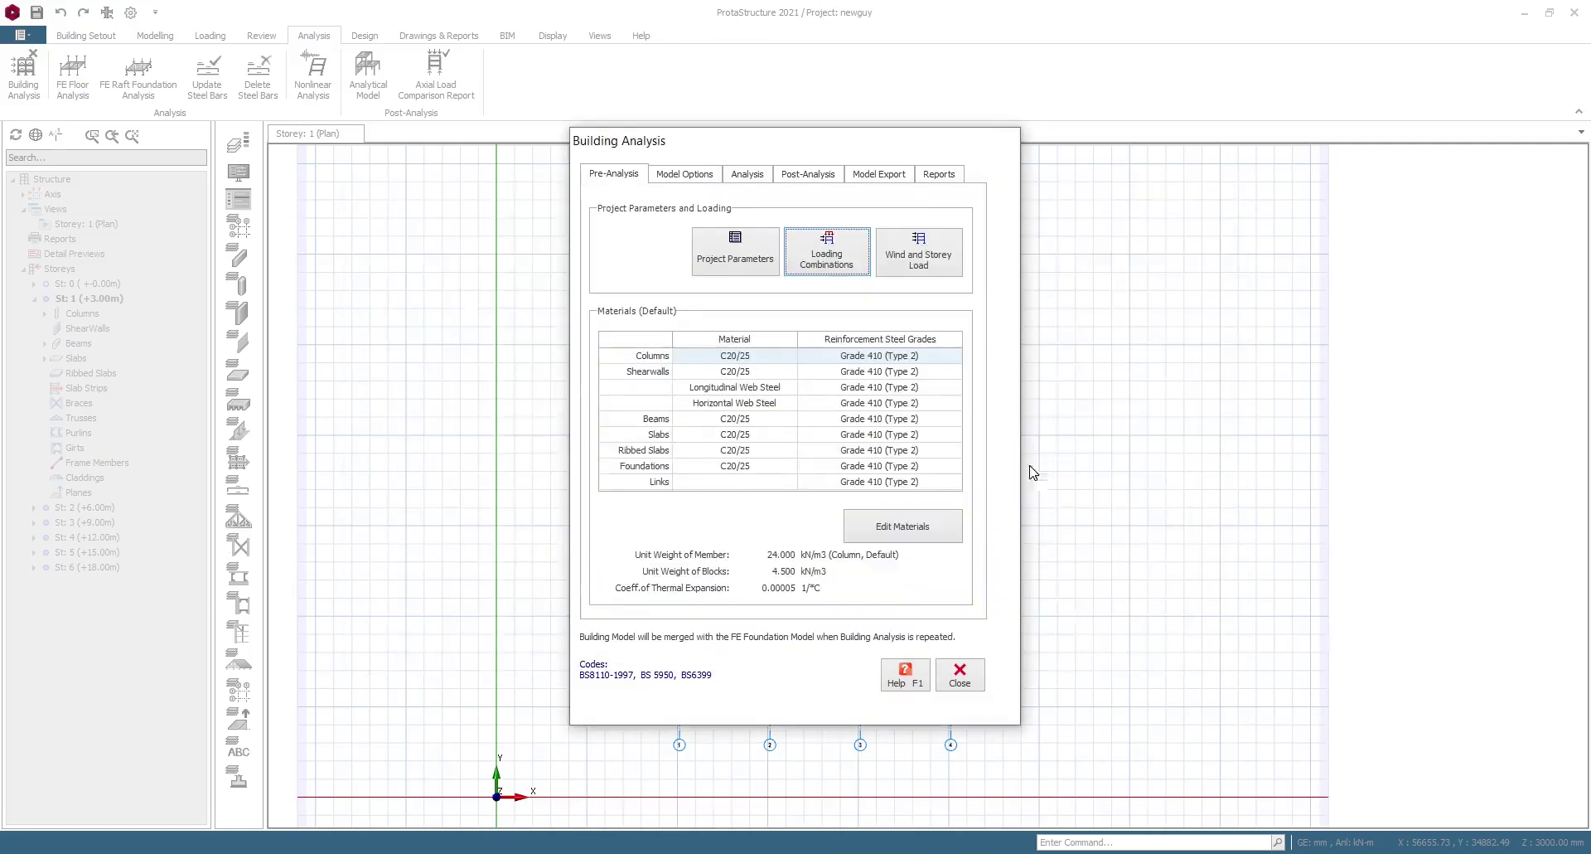
left_click(918, 236)
left_click(498, 324)
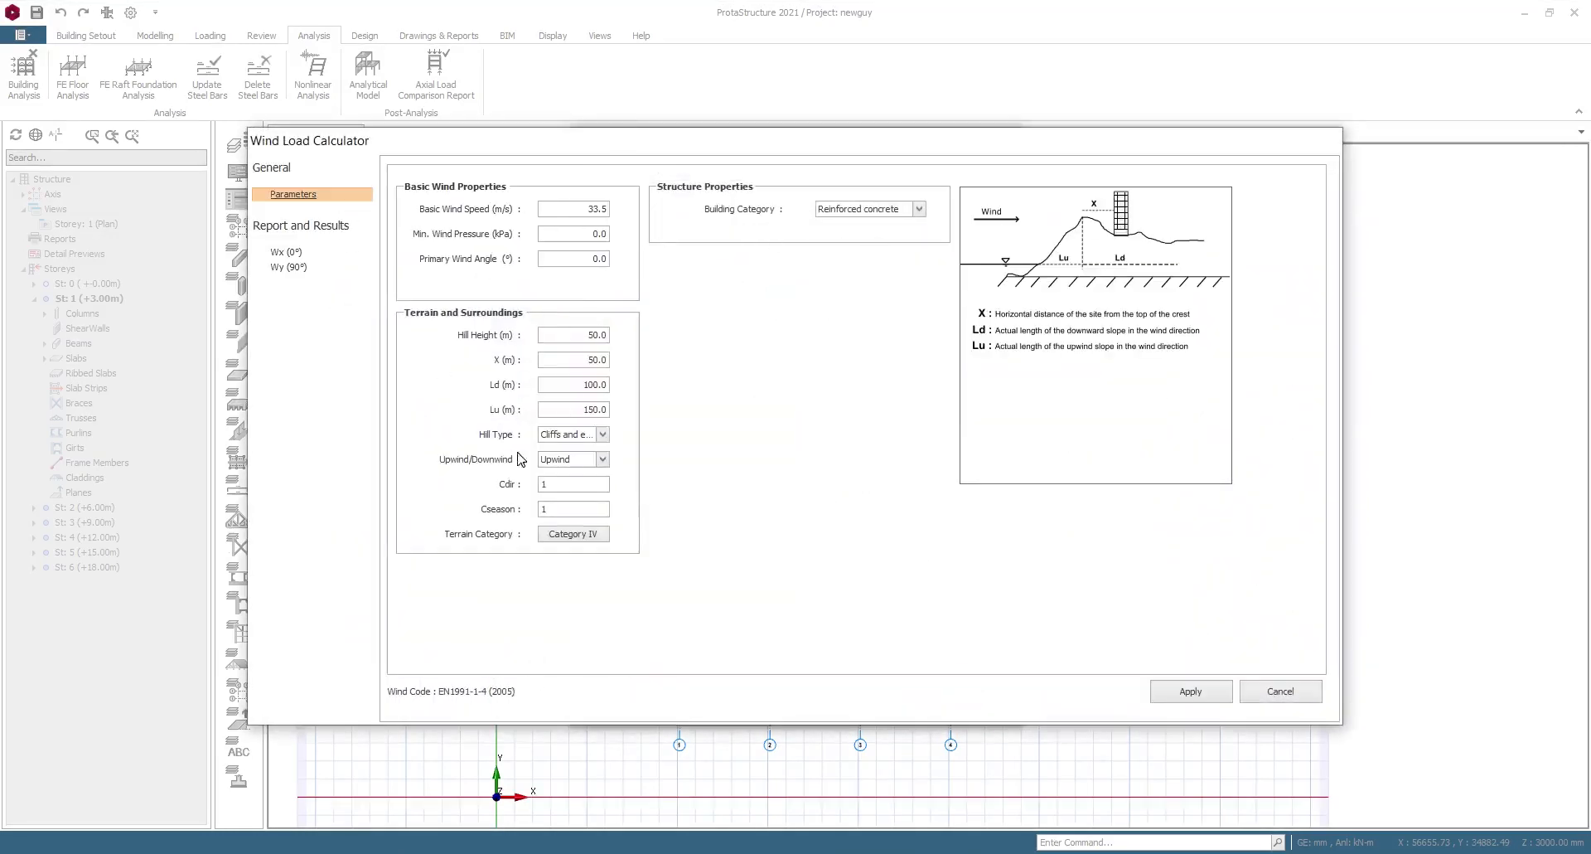
left_click(1187, 694)
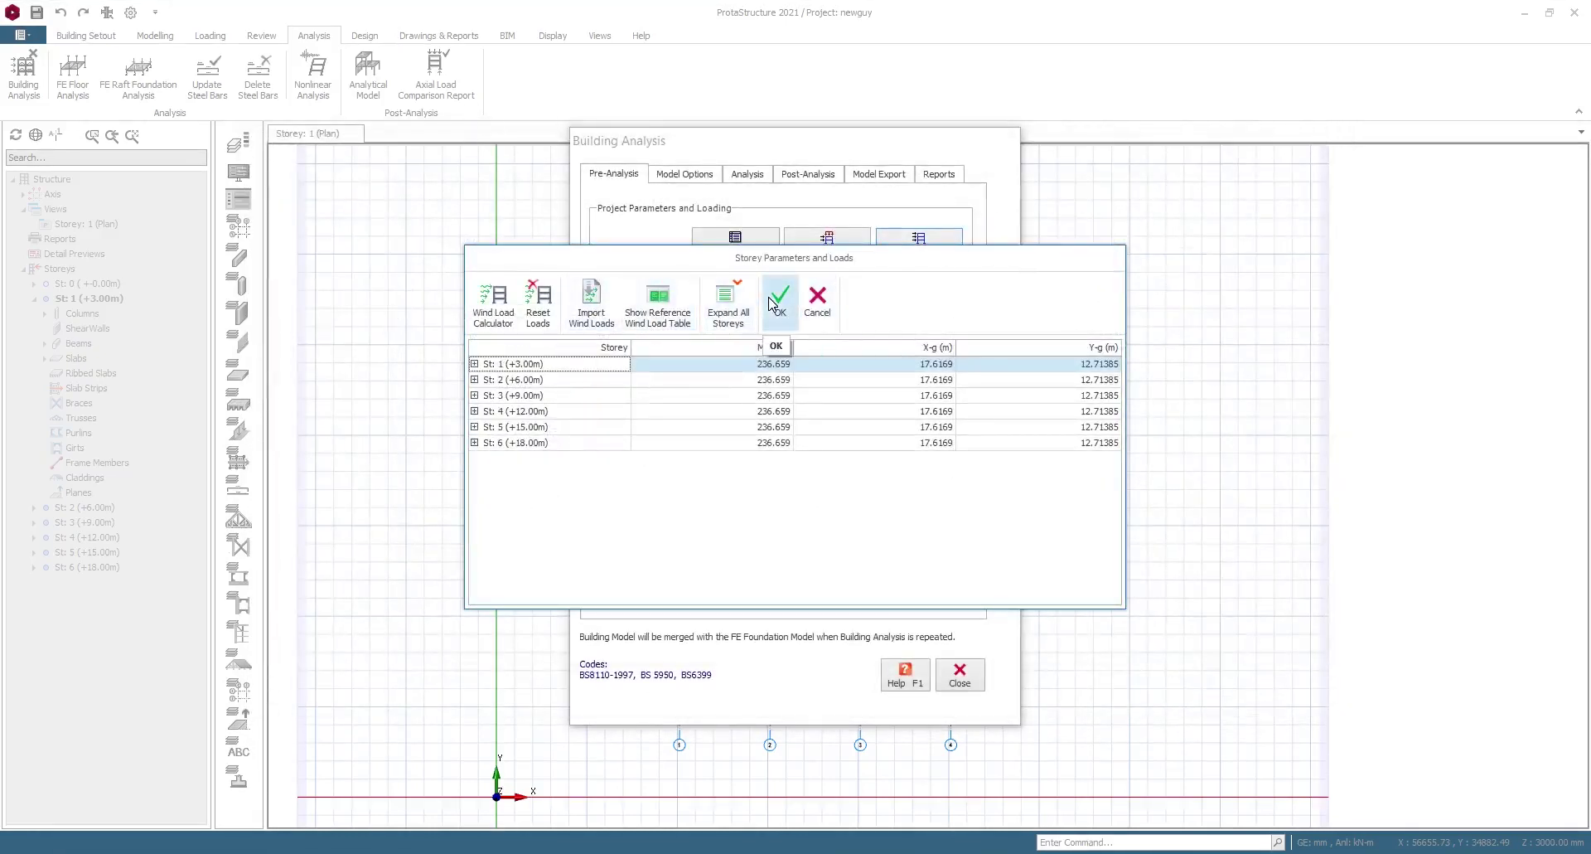
- Browse the sample CSV files for wind load import, dismiss them without importing, and accept the storey parameters and loads
left_click(591, 312)
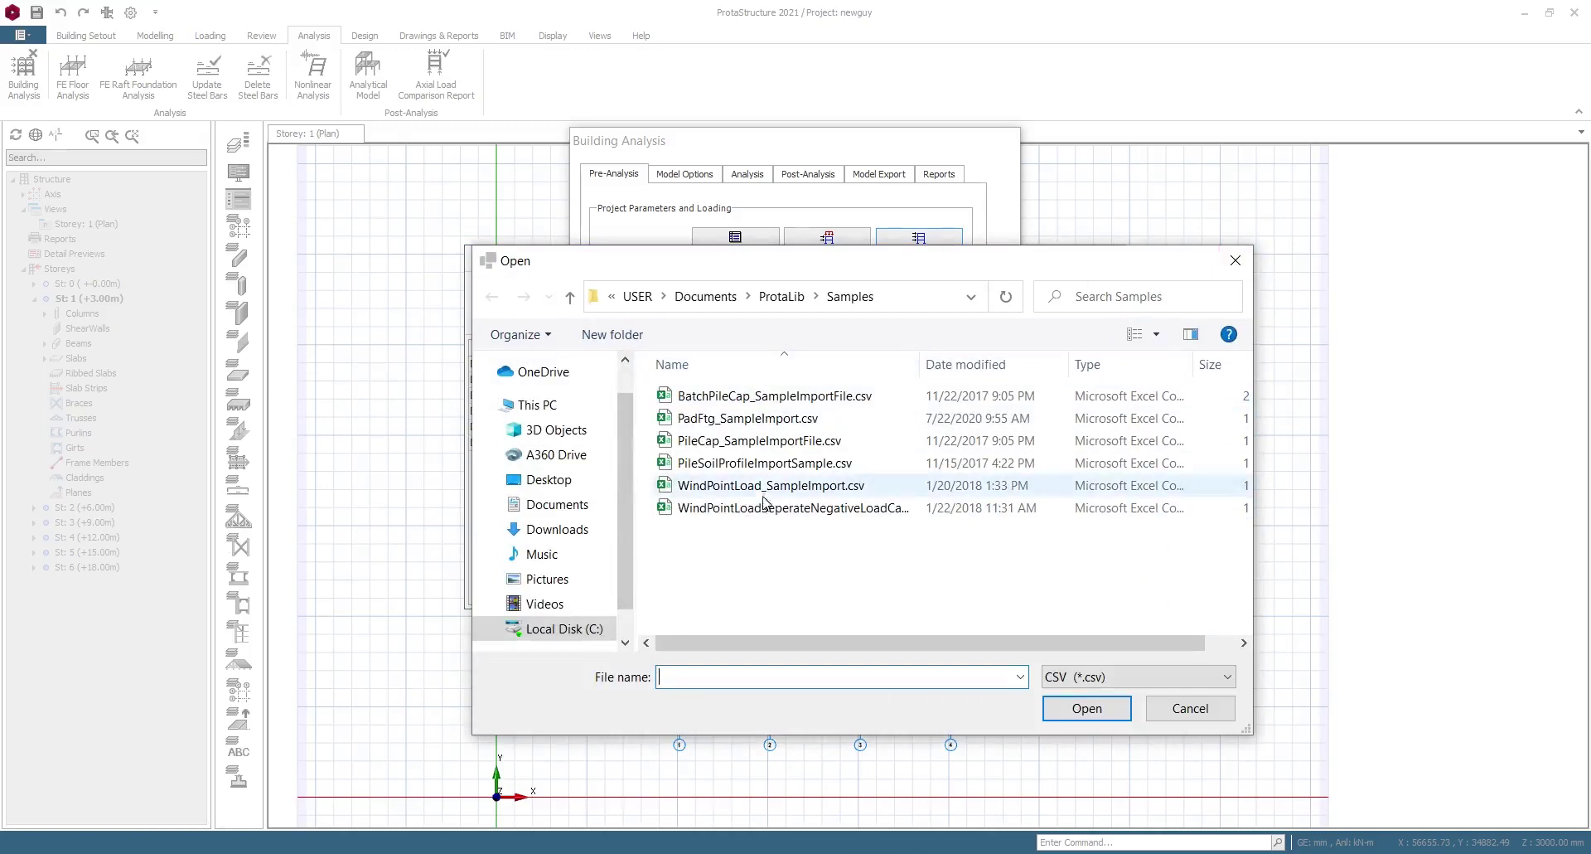
left_click(1236, 260)
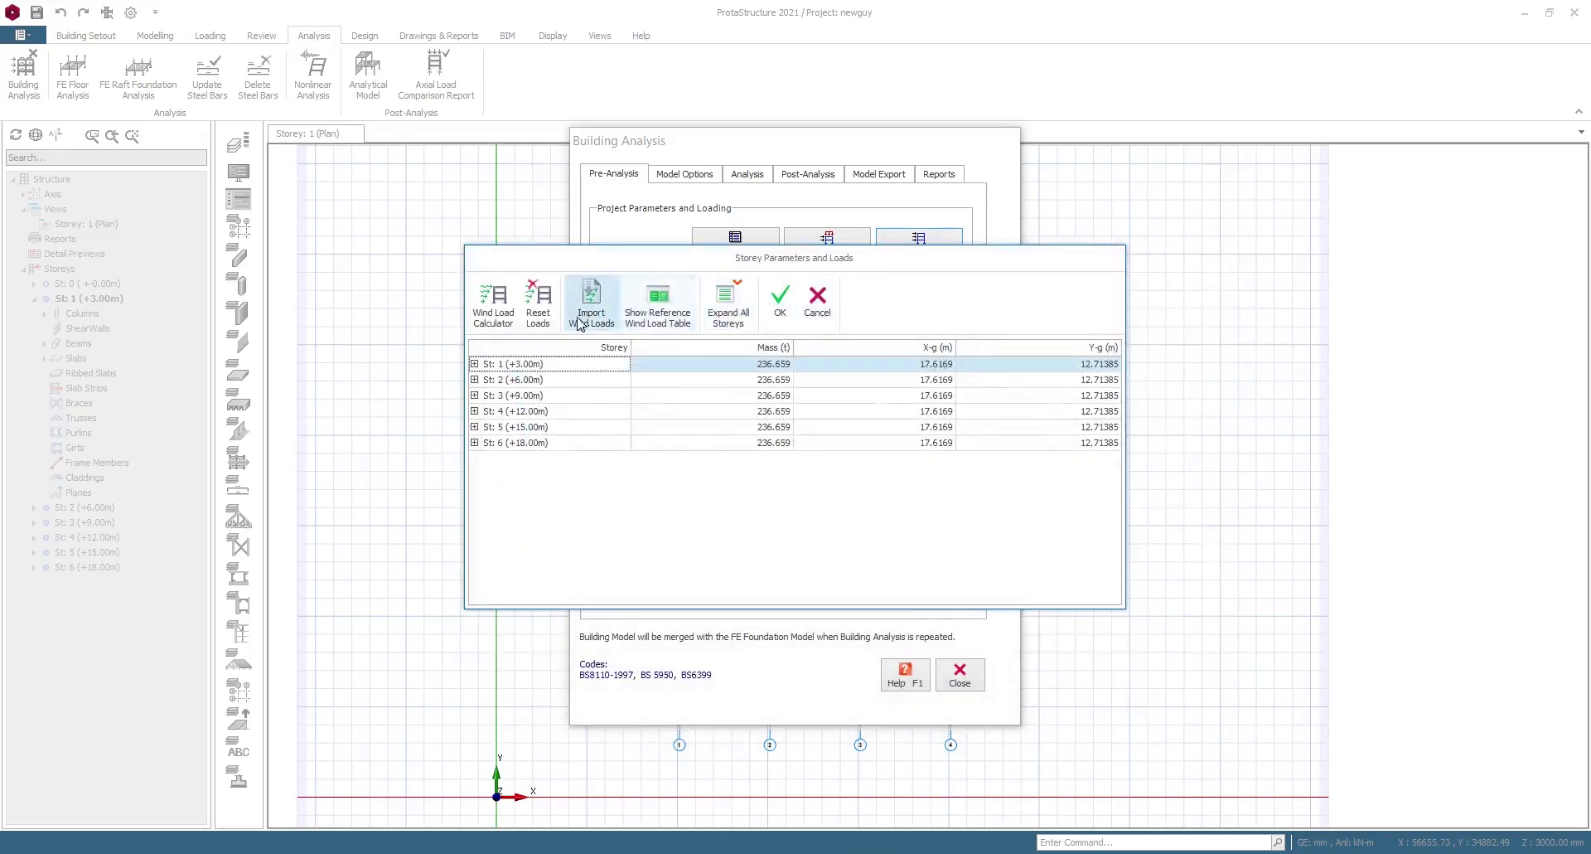
left_click(777, 315)
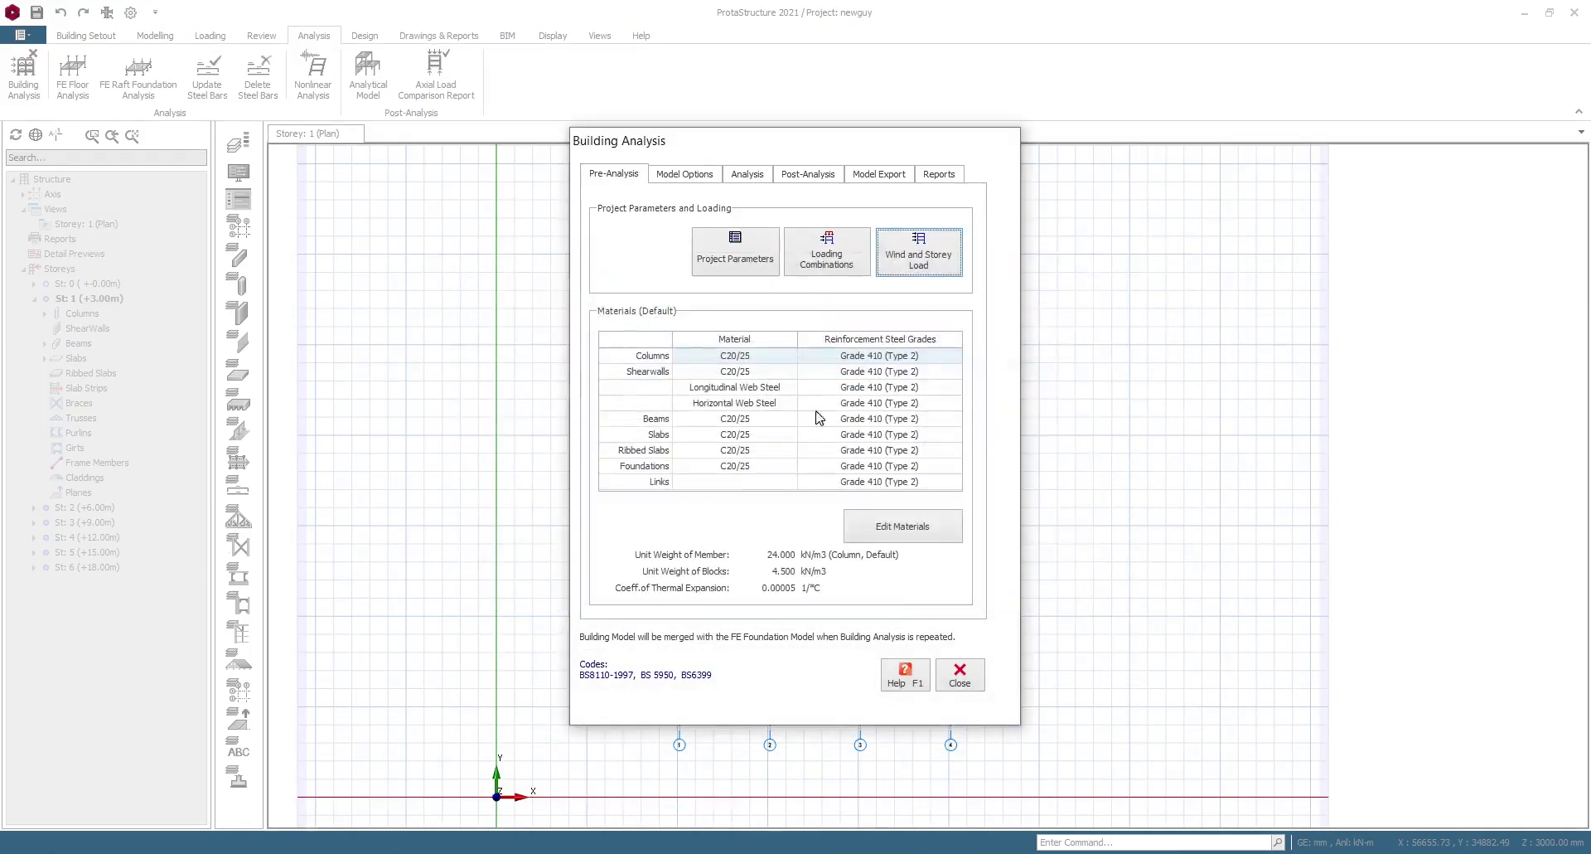
- Review the analysis model options for the general model, shear walls, slabs and settings
left_click(749, 177)
left_click(704, 177)
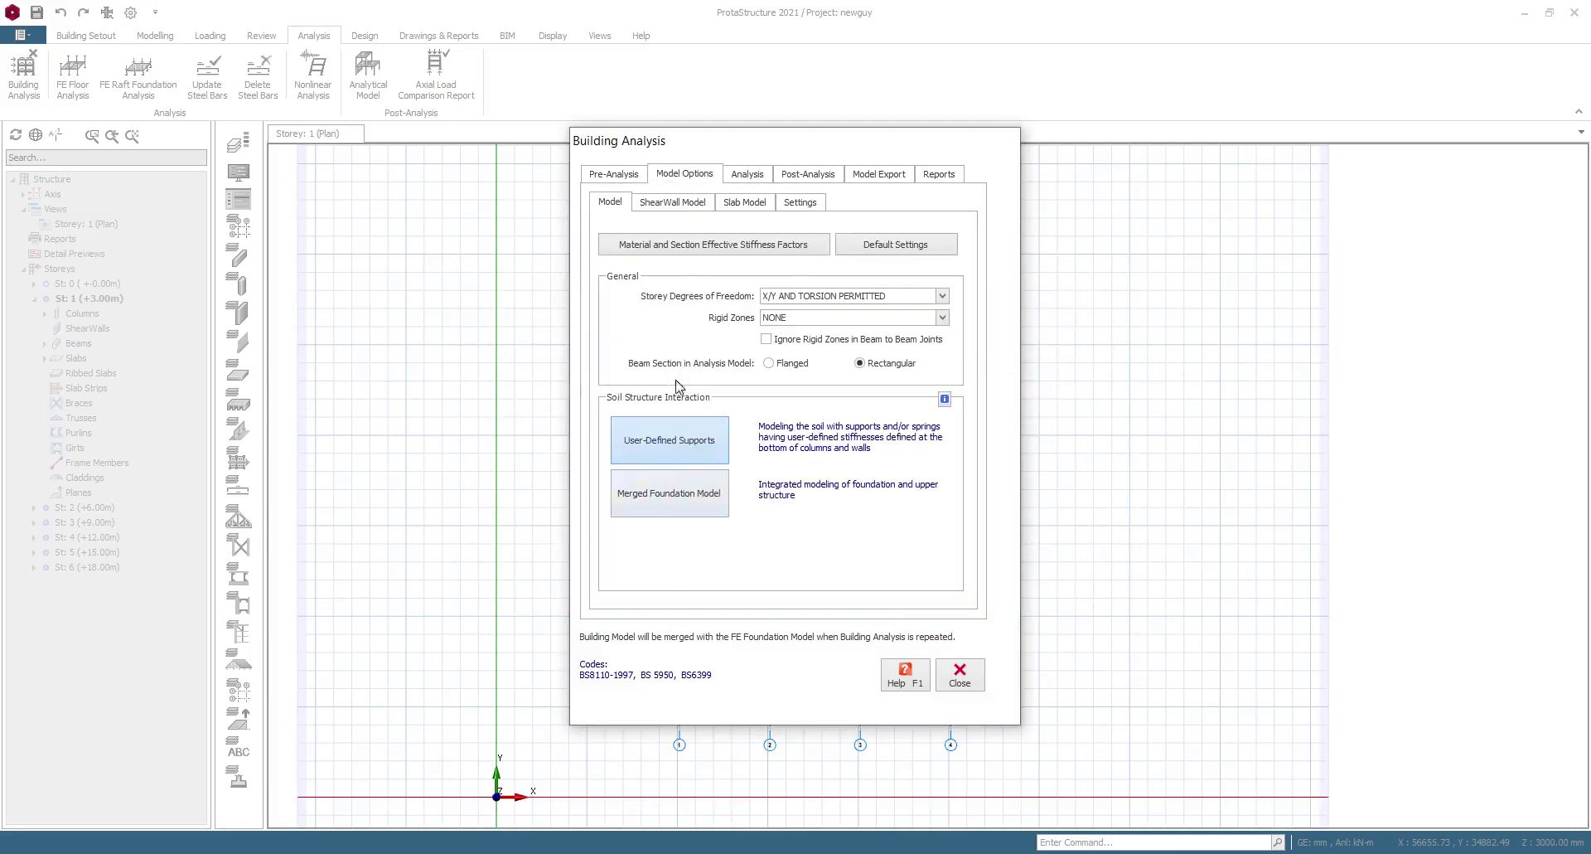
left_click(671, 205)
left_click(727, 203)
left_click(786, 207)
- Review the building analysis run options, post-analysis commands, model export formats and available analysis reports
left_click(758, 174)
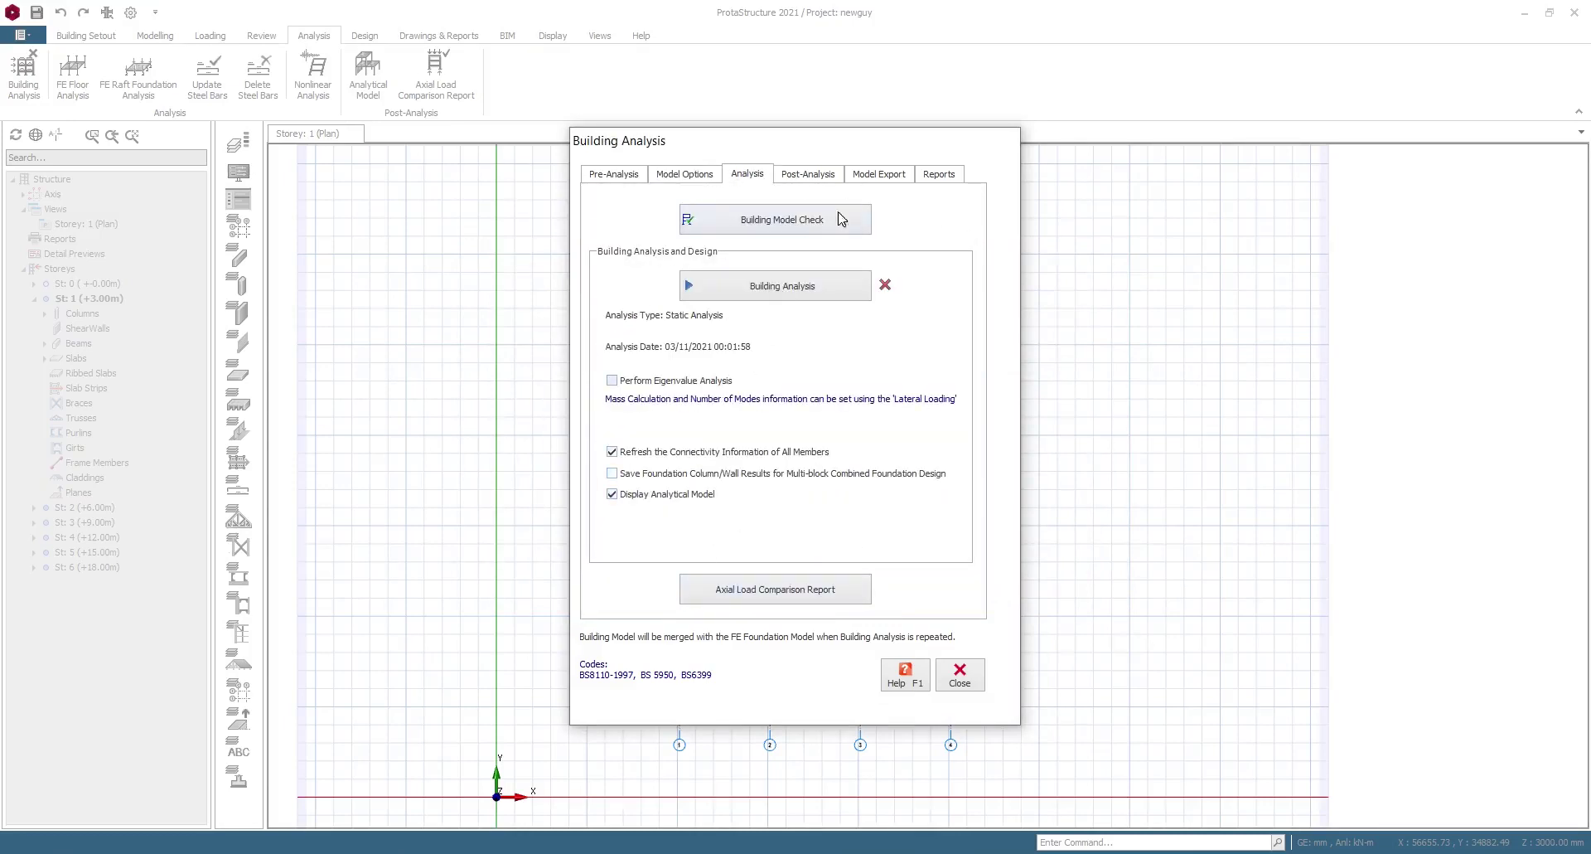
left_click(833, 178)
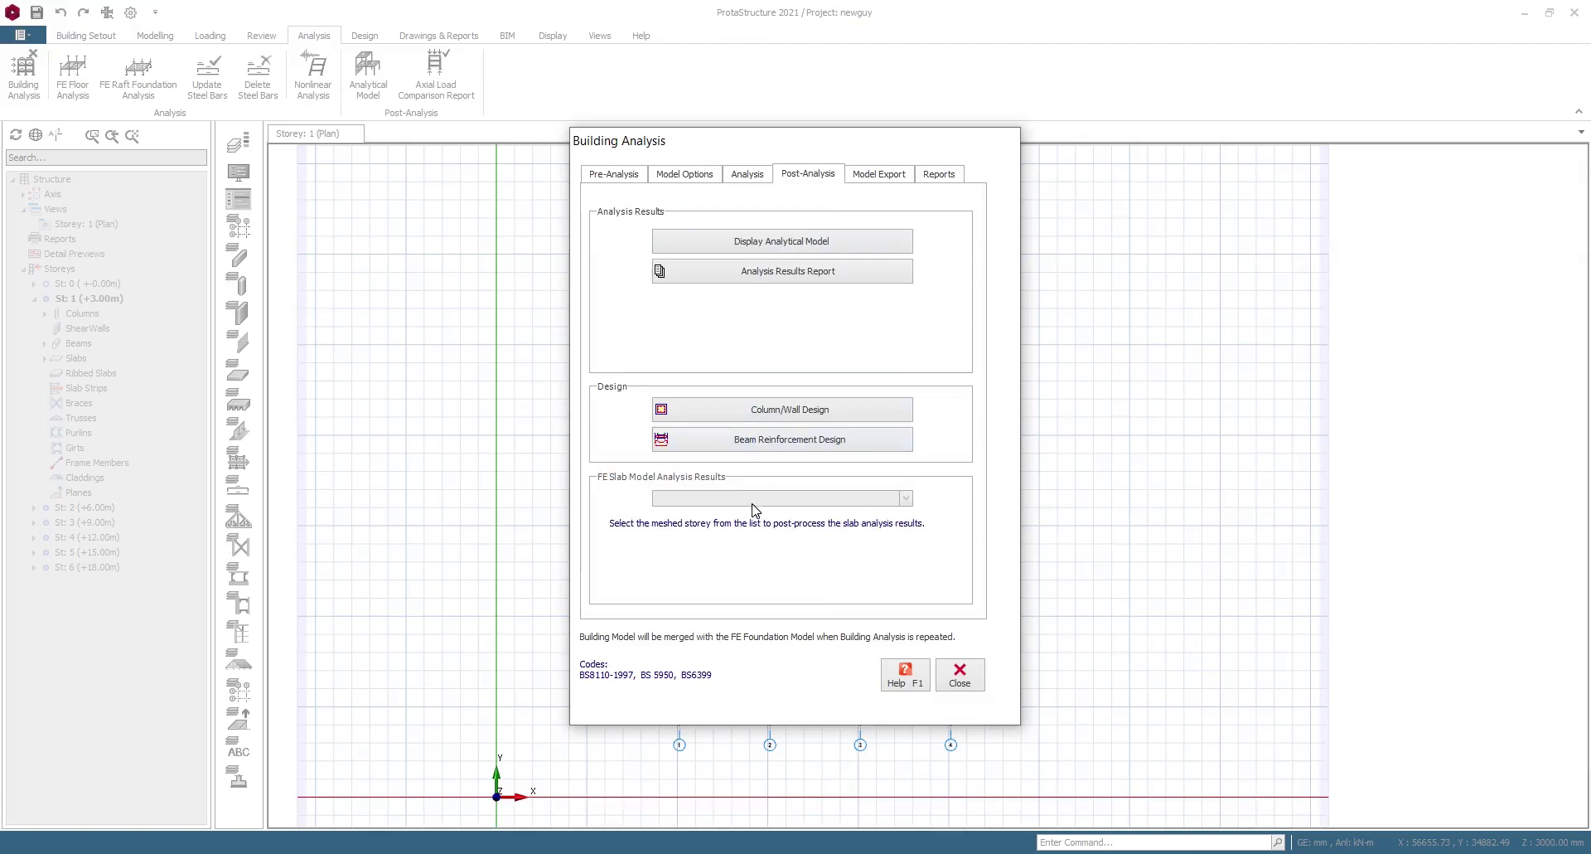
left_click(879, 174)
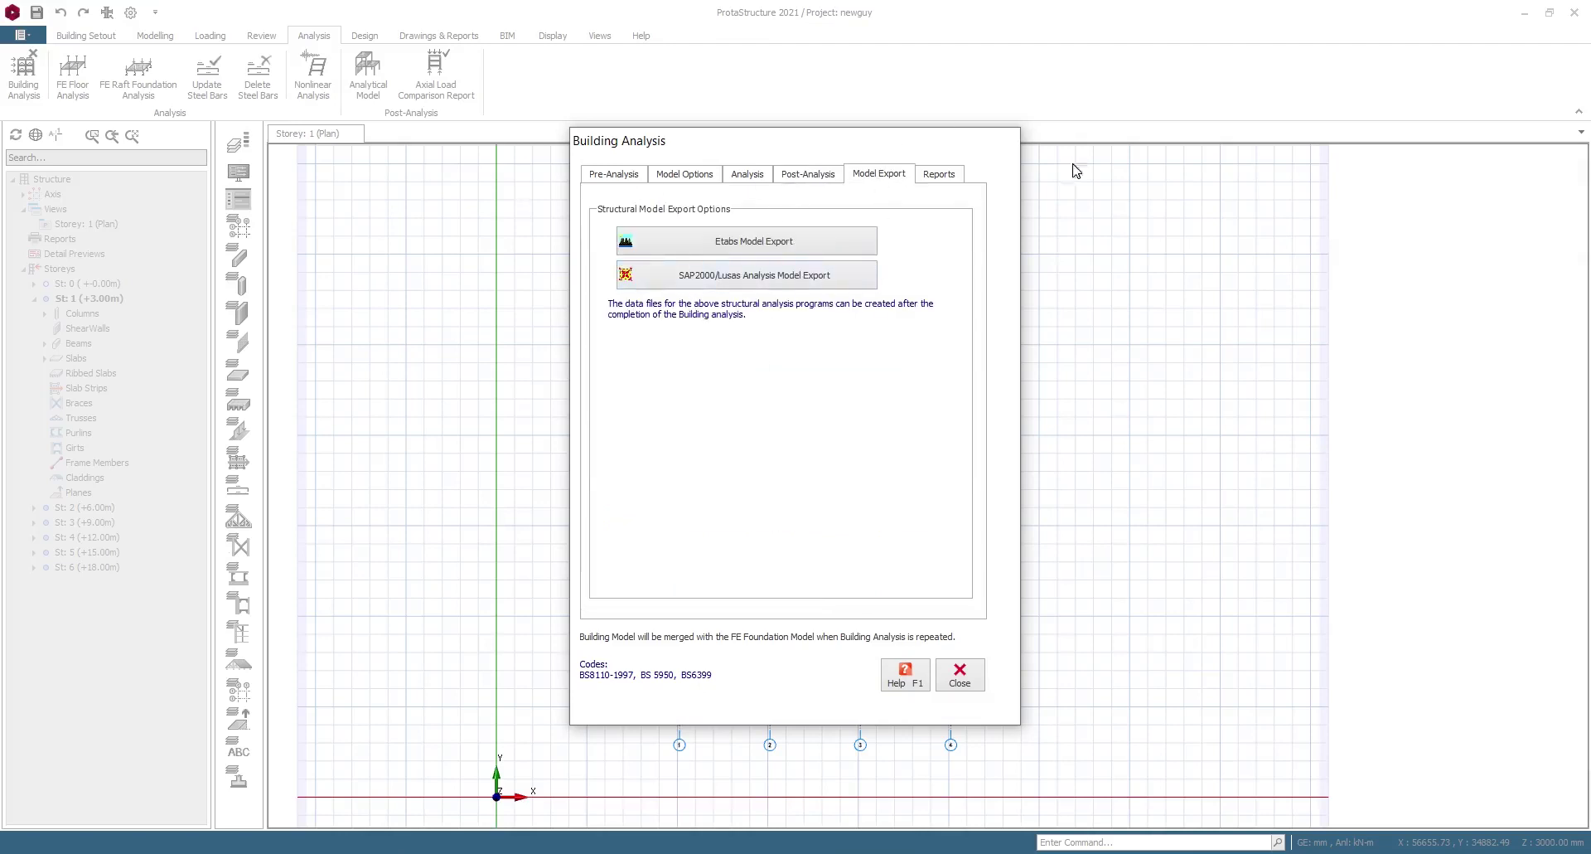
left_click(944, 177)
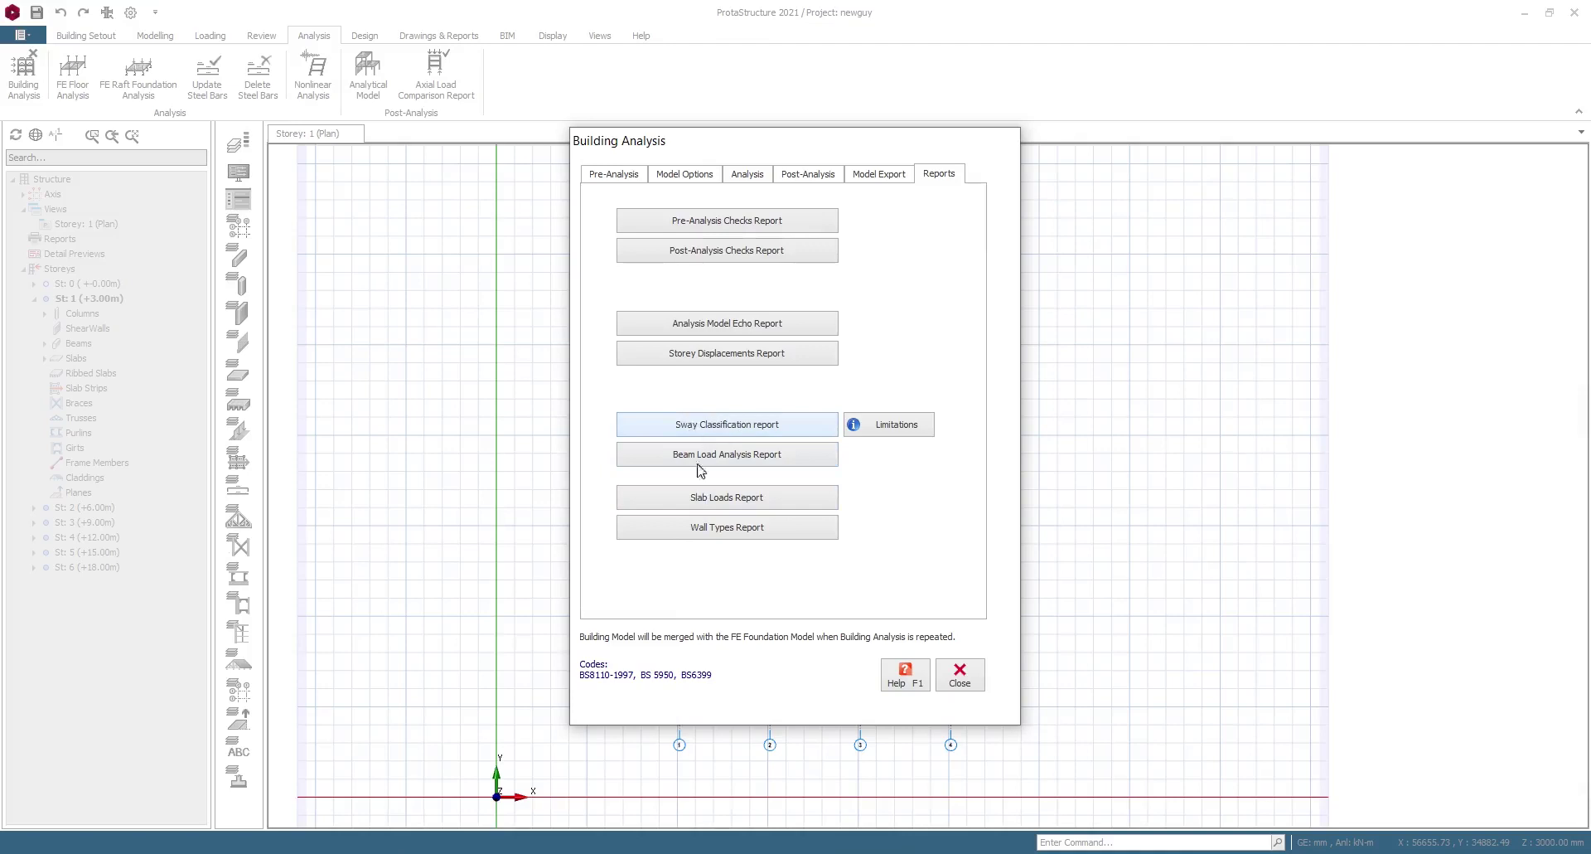
- Generate the Slab Loads Report for a single storey instead of all storeys
left_click(719, 504)
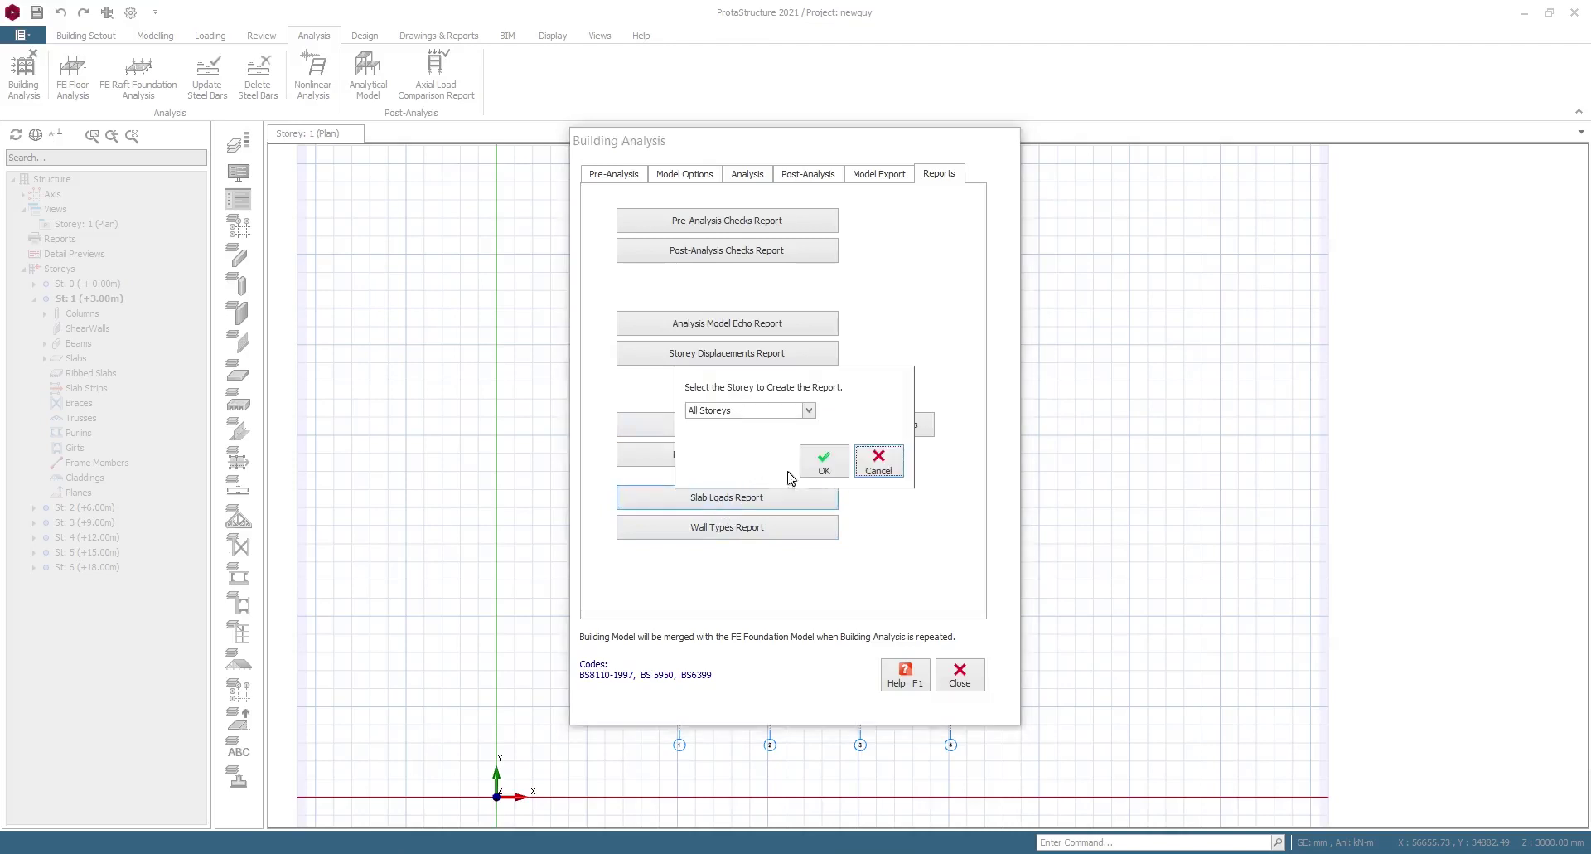
left_click(808, 411)
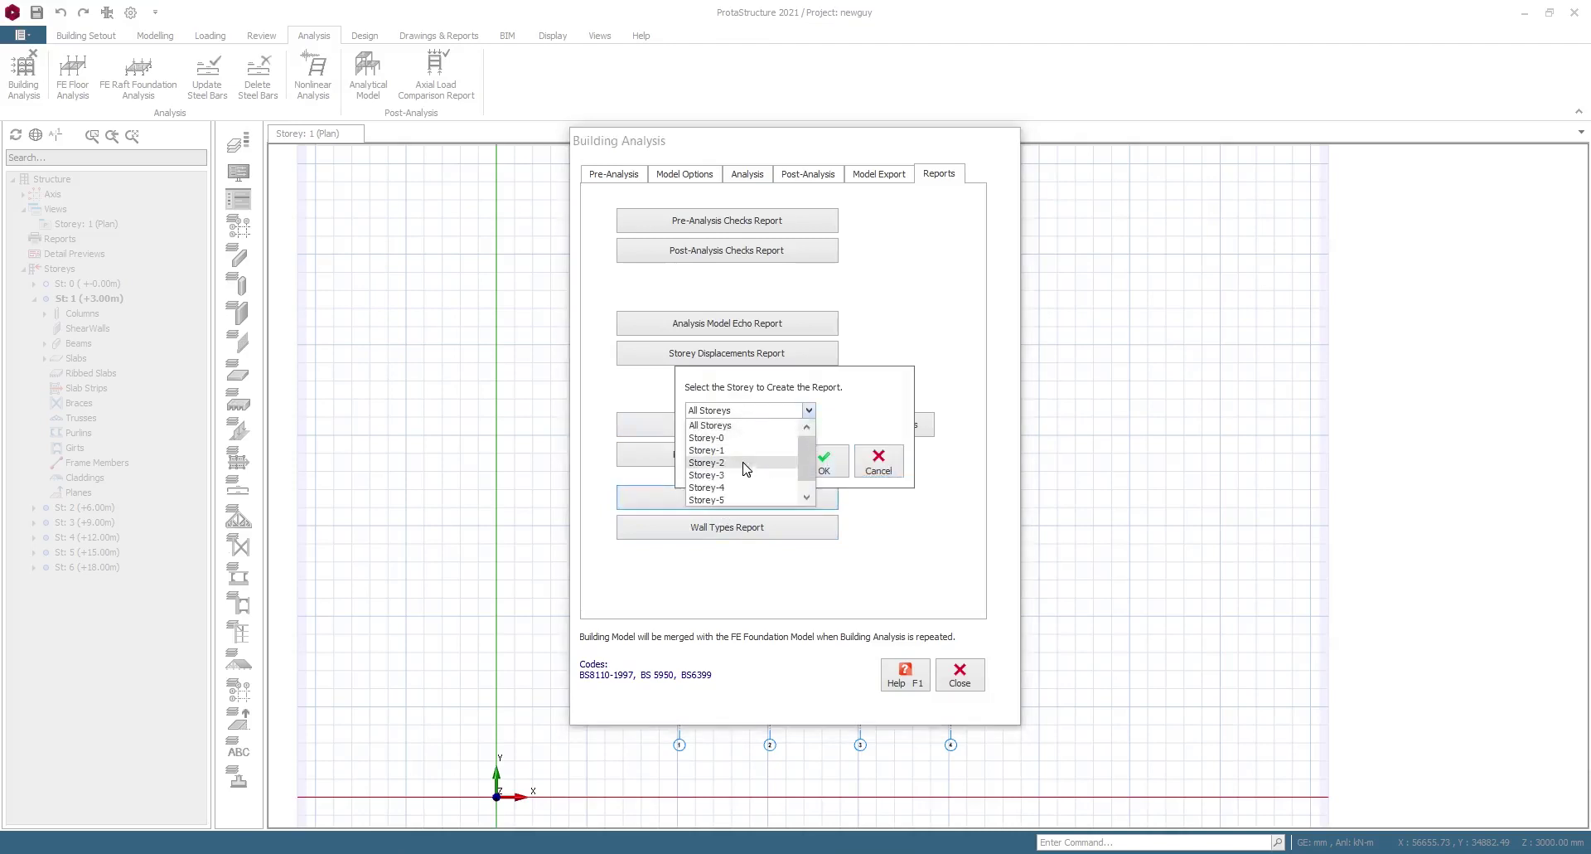
left_click(739, 454)
left_click(803, 471)
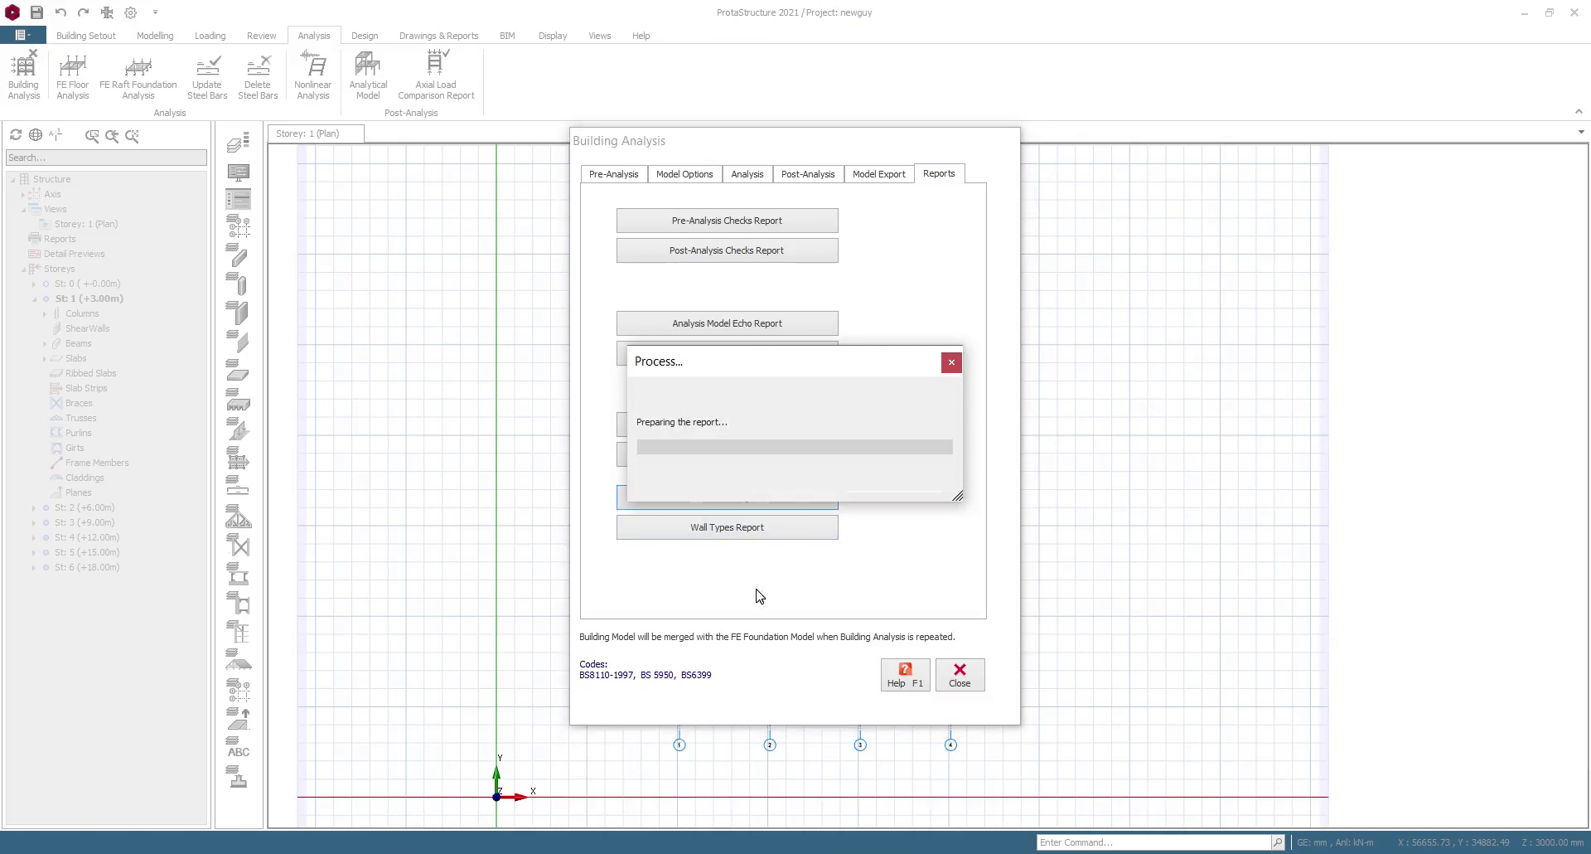
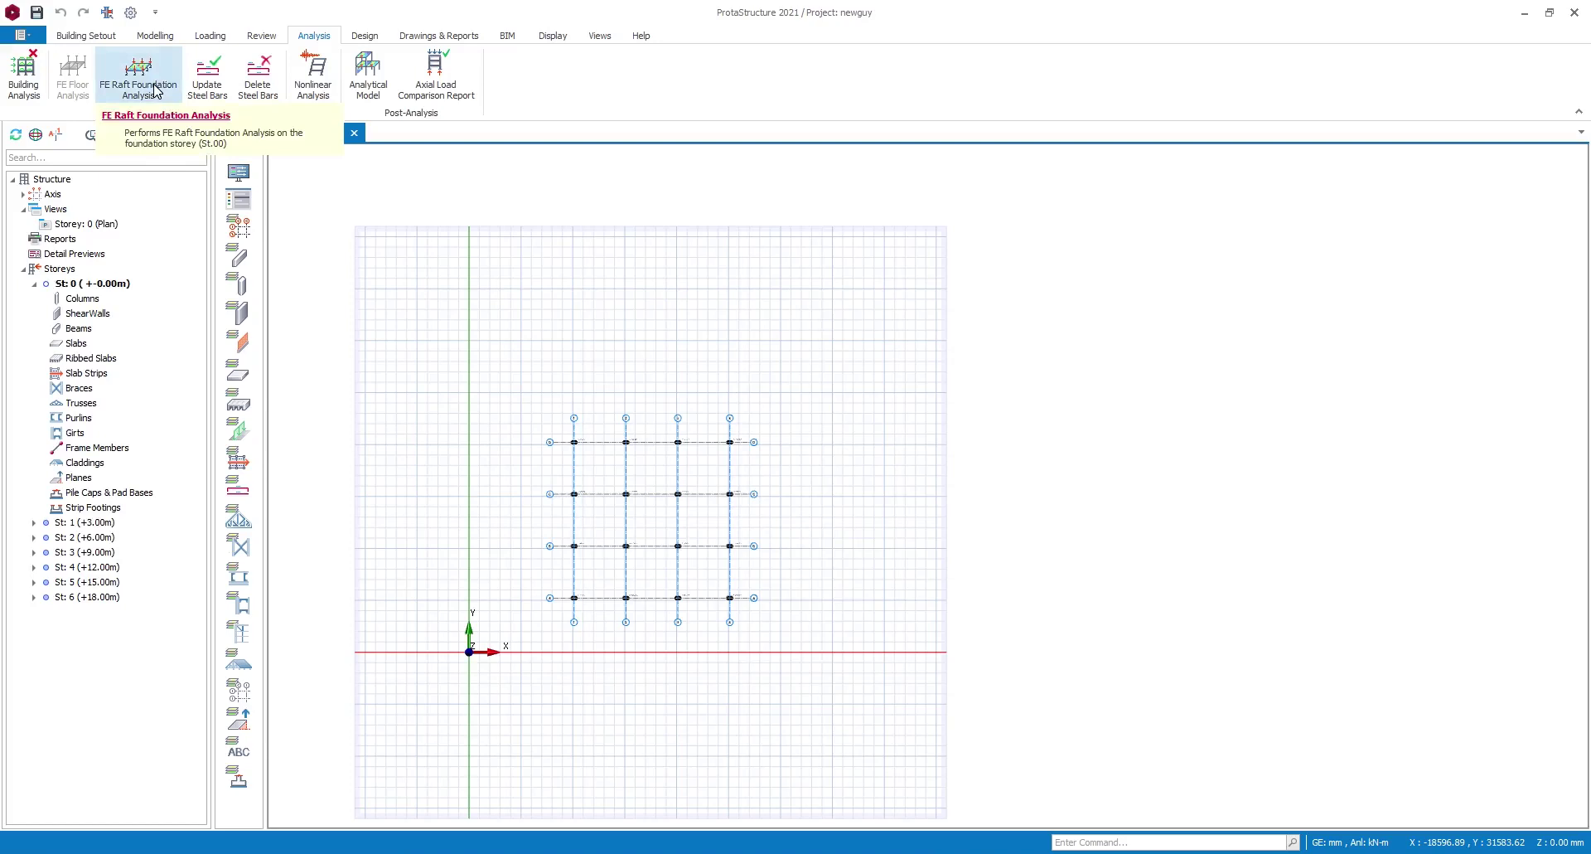
- Examine the FE Raft Foundation Analysis settings for the Storey 0 plan and close them unchanged
scroll(625, 478, "up", 2)
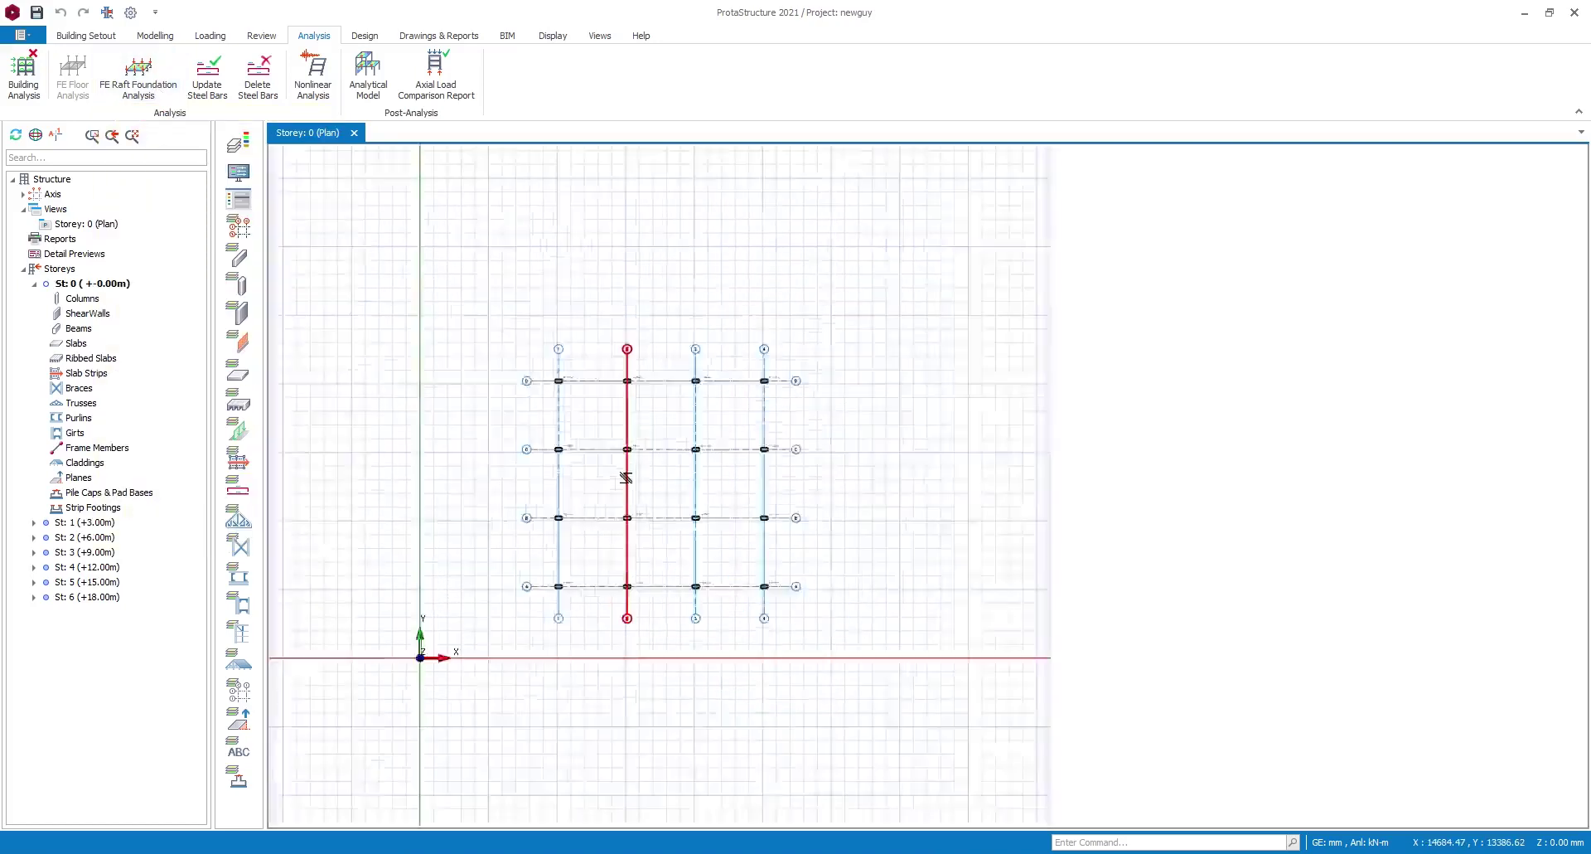
scroll(630, 472, "down", 2)
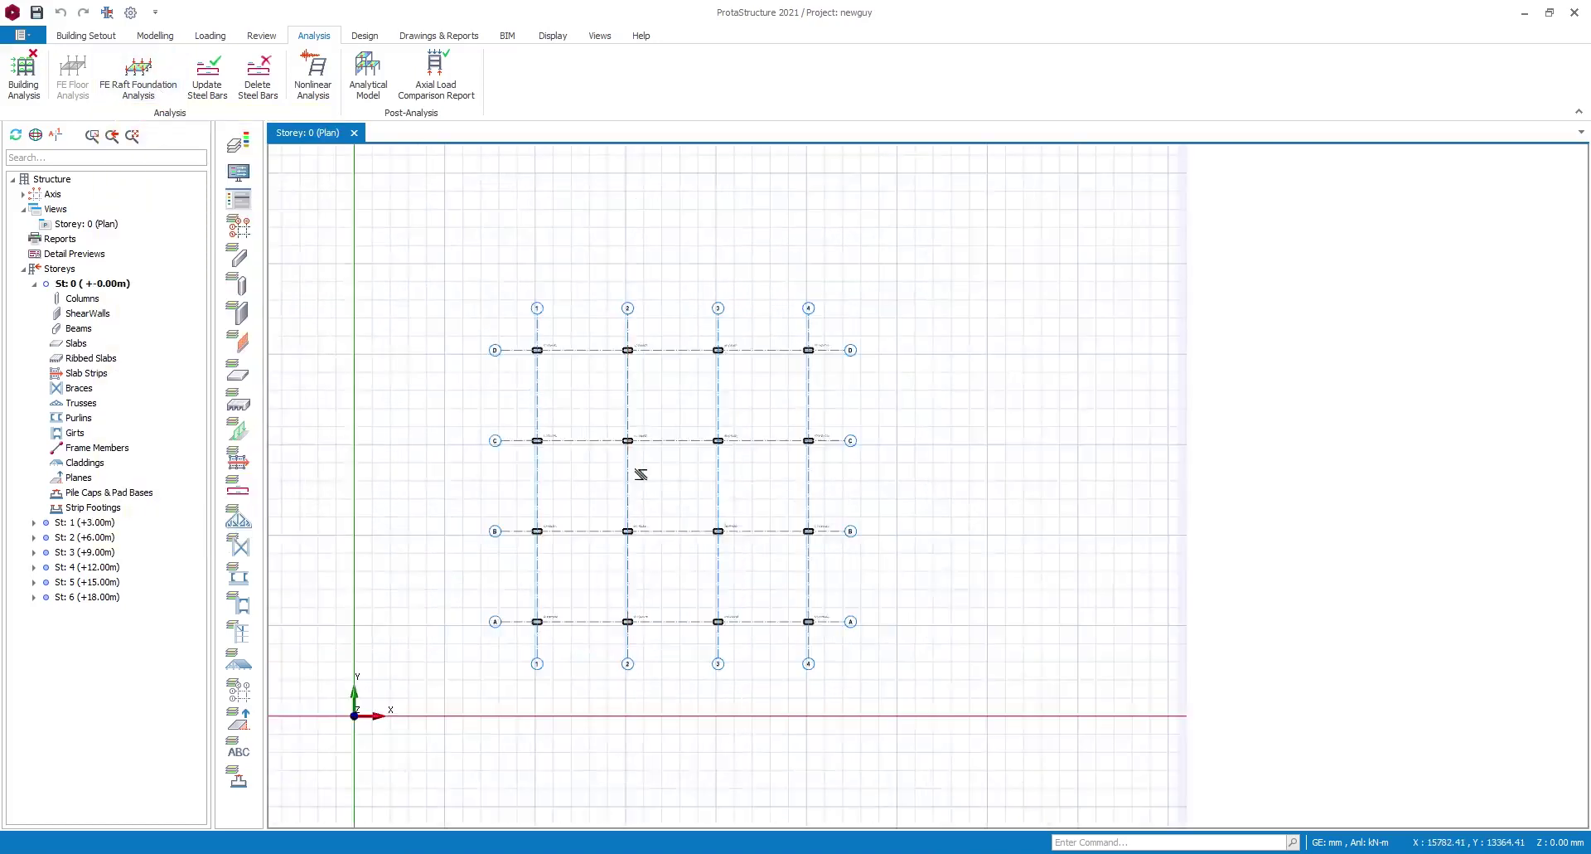
left_click(140, 93)
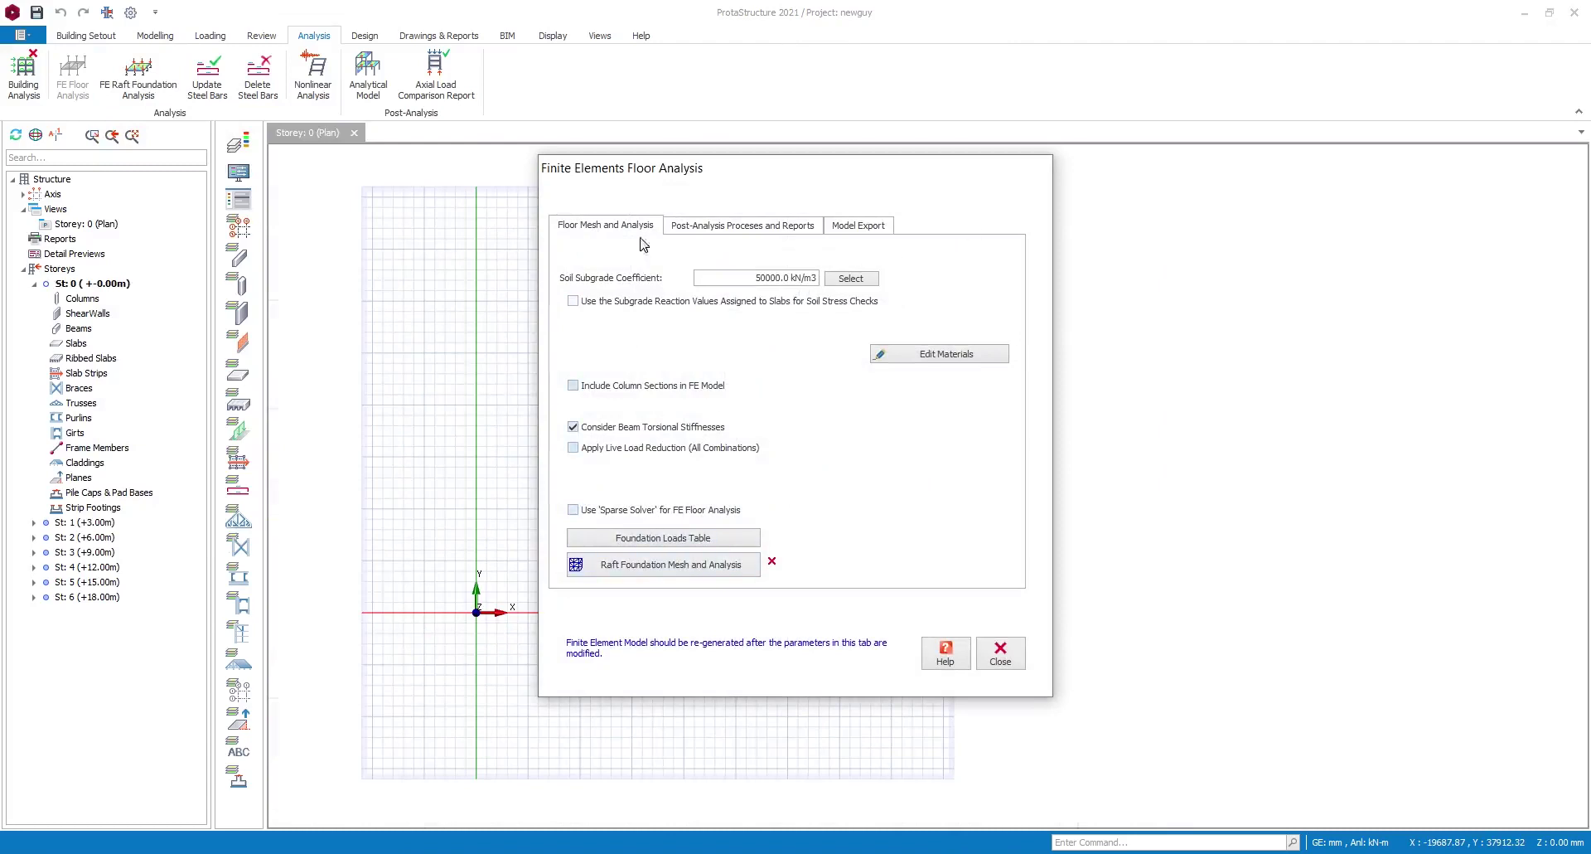
left_click(1001, 653)
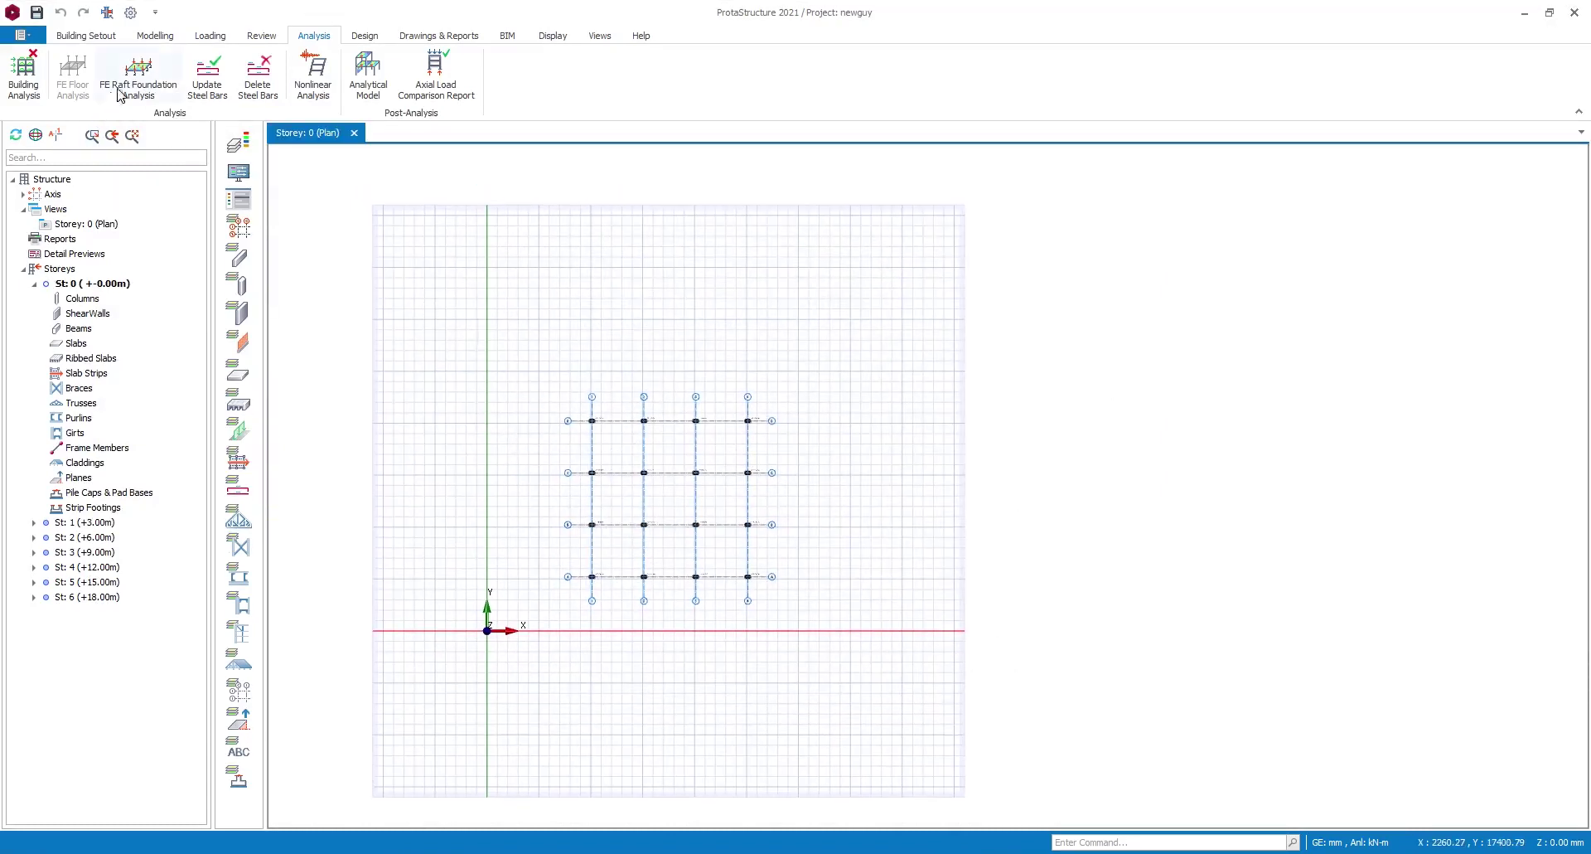
scroll(621, 480, "up", 4)
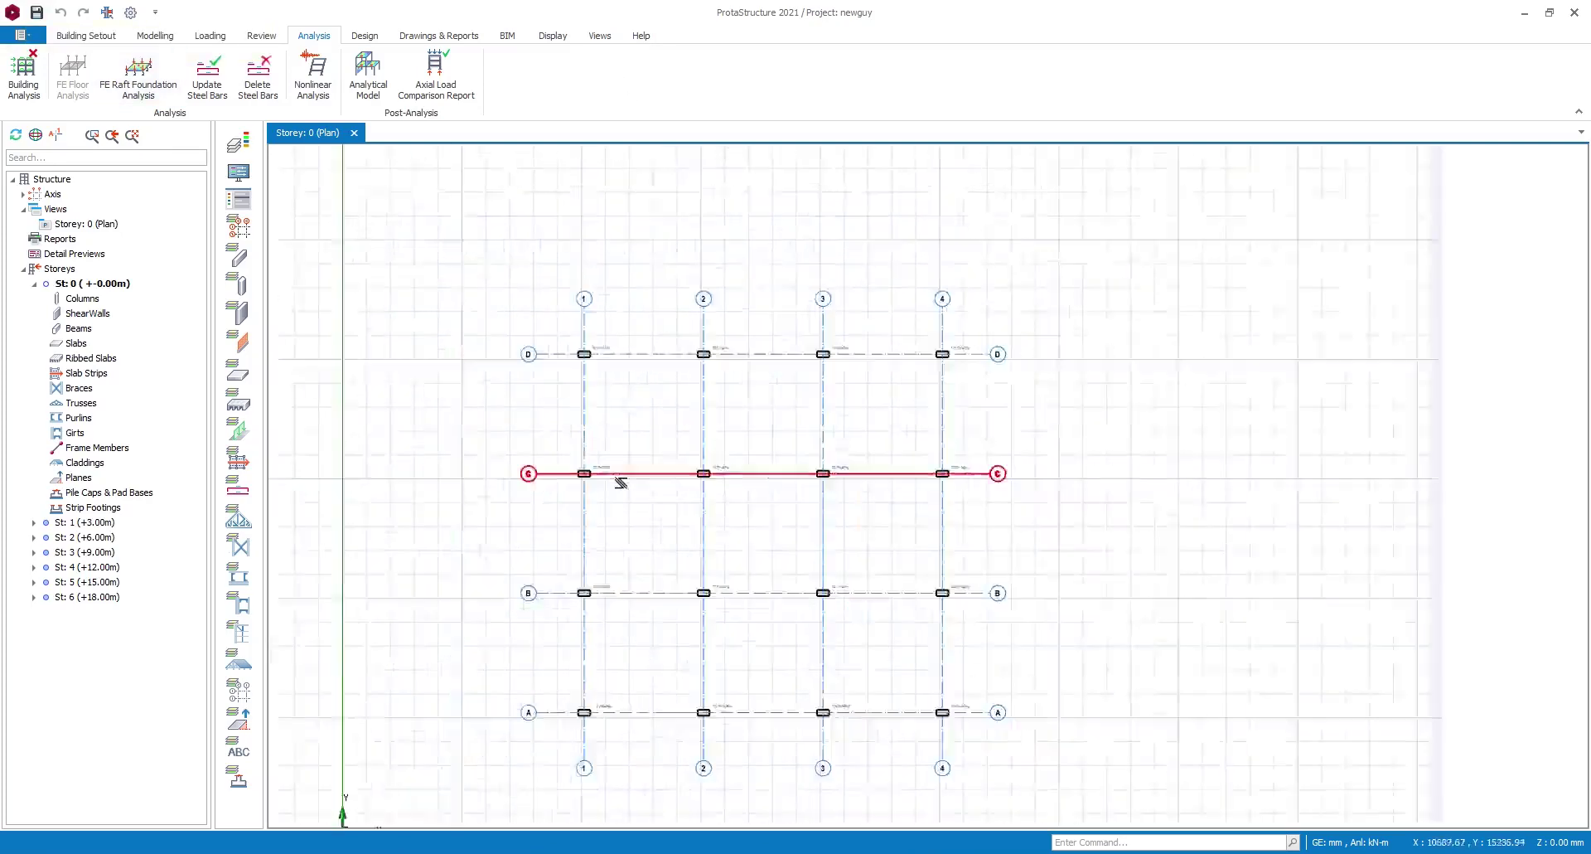
scroll(611, 452, "down", 3)
middle_click_drag(436, 314, 354, 283)
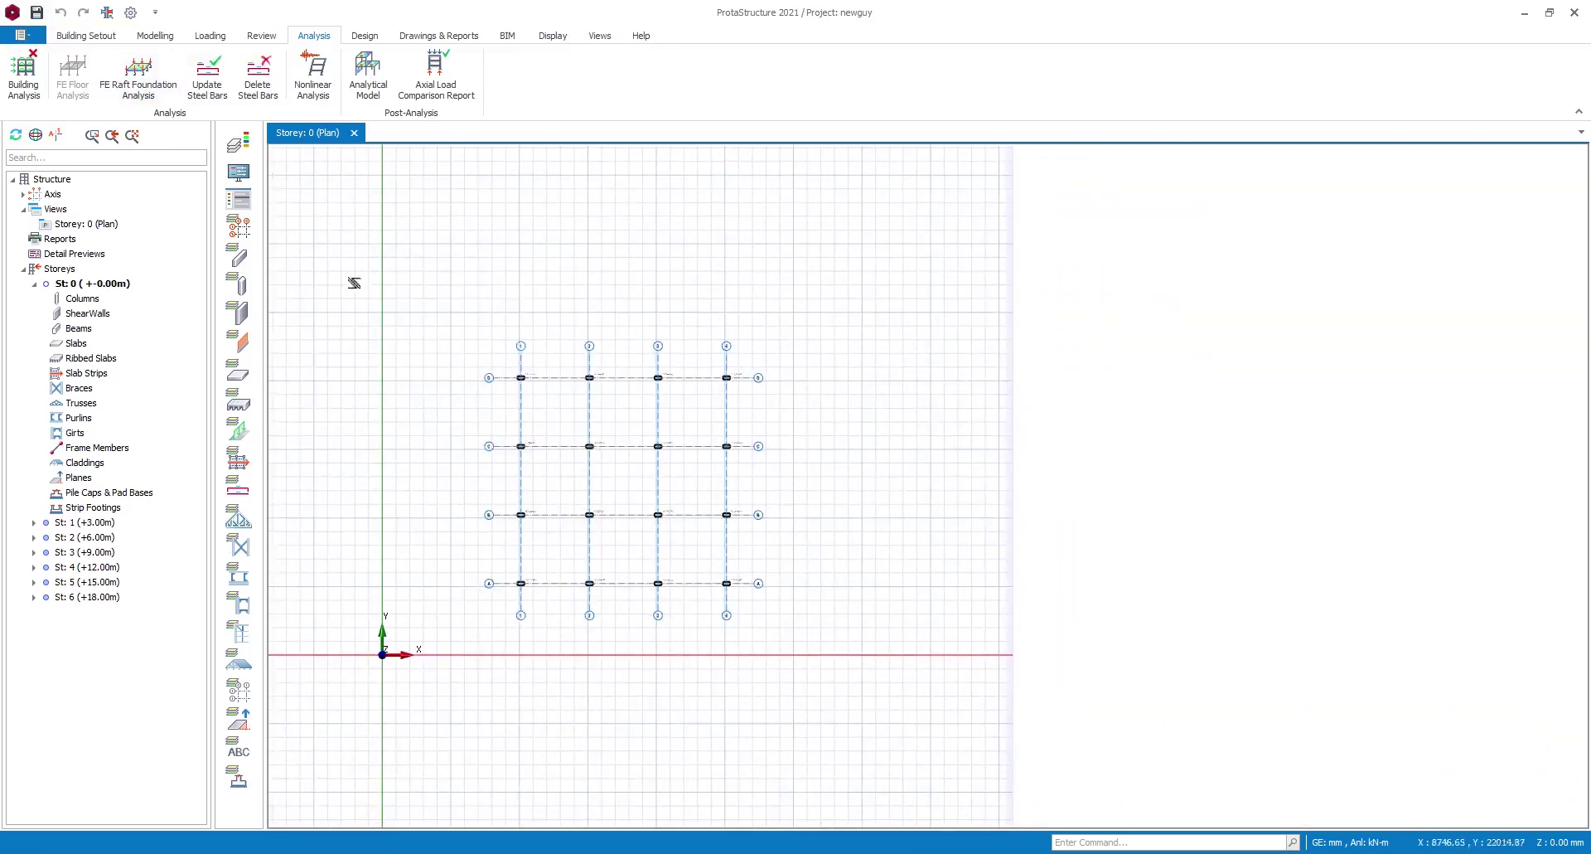
- Insert 250 x 500 mm beams along all gridlines between axes 1–4 and A–D on the Storey 0 plan
left_click(155, 36)
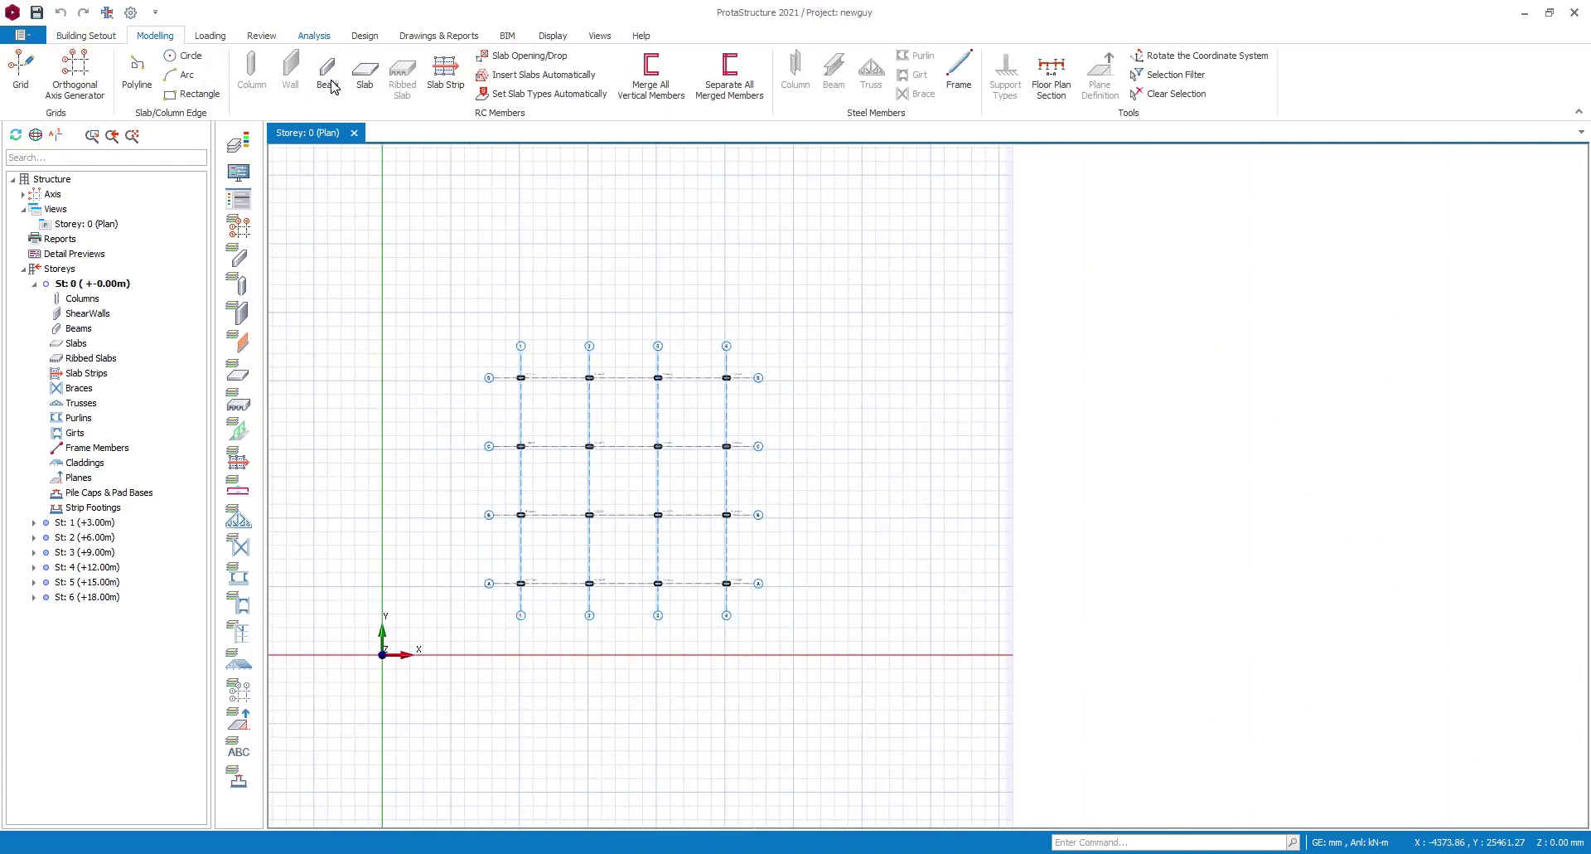
scroll(584, 538, "up", 3)
scroll(489, 415, "down", 2)
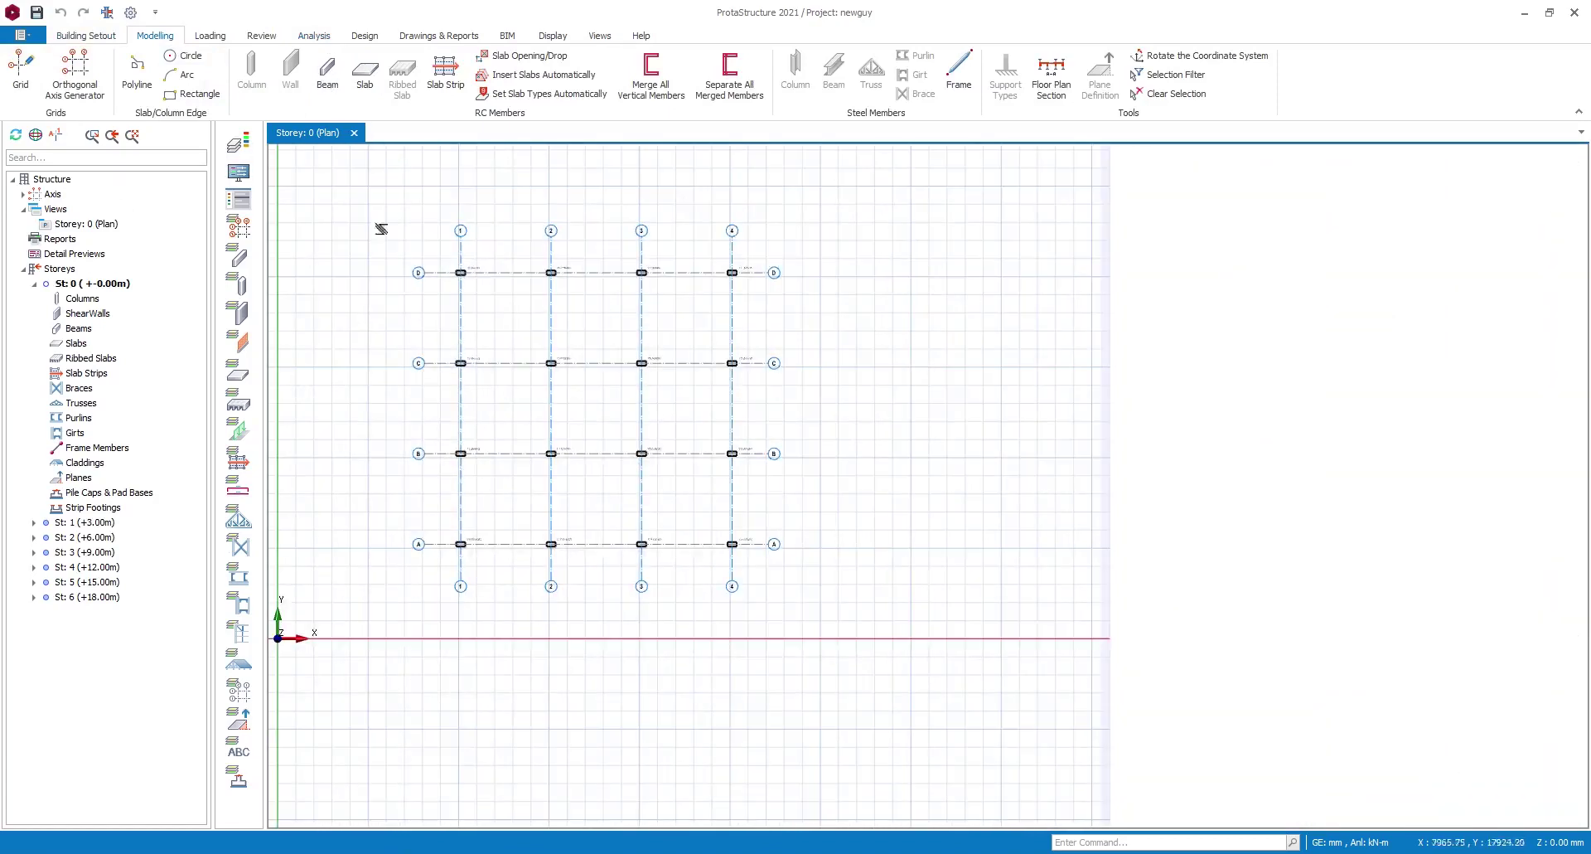
left_click(327, 77)
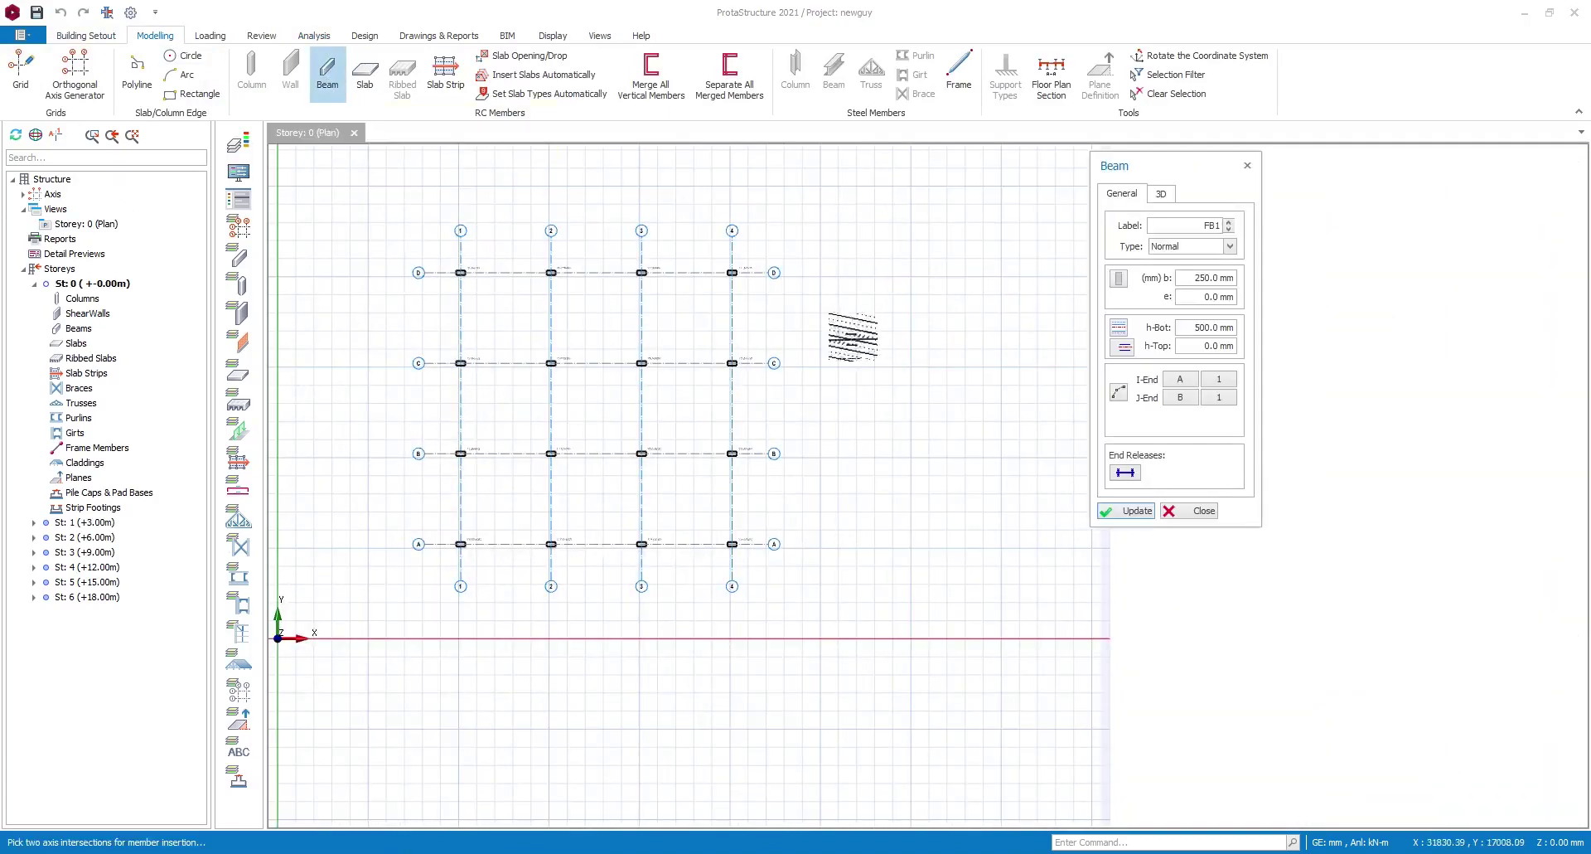
middle_click_drag(452, 311, 456, 290)
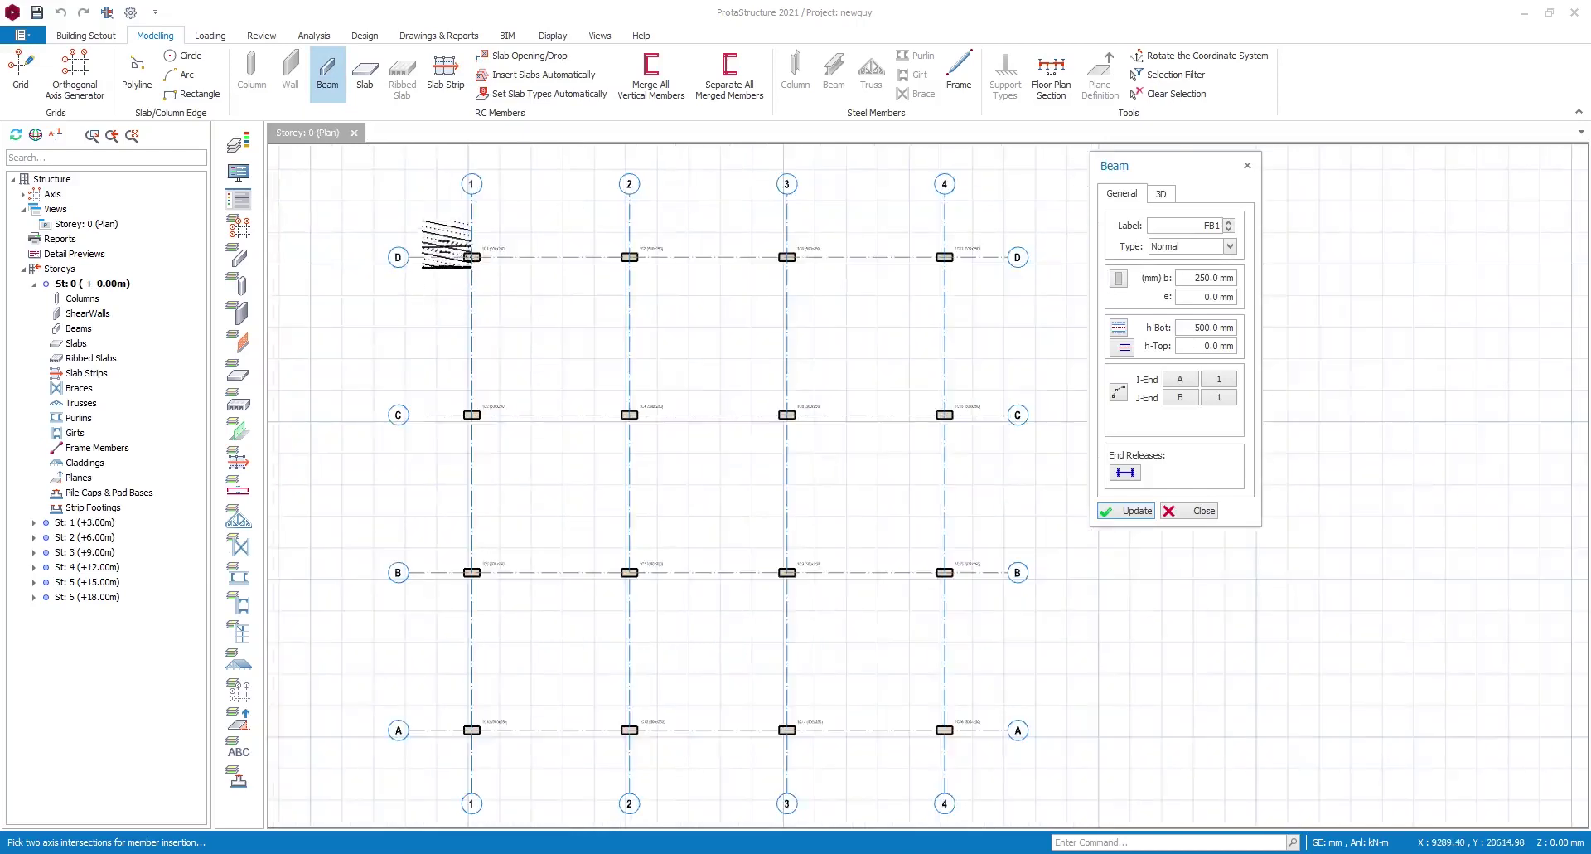
left_click(460, 251)
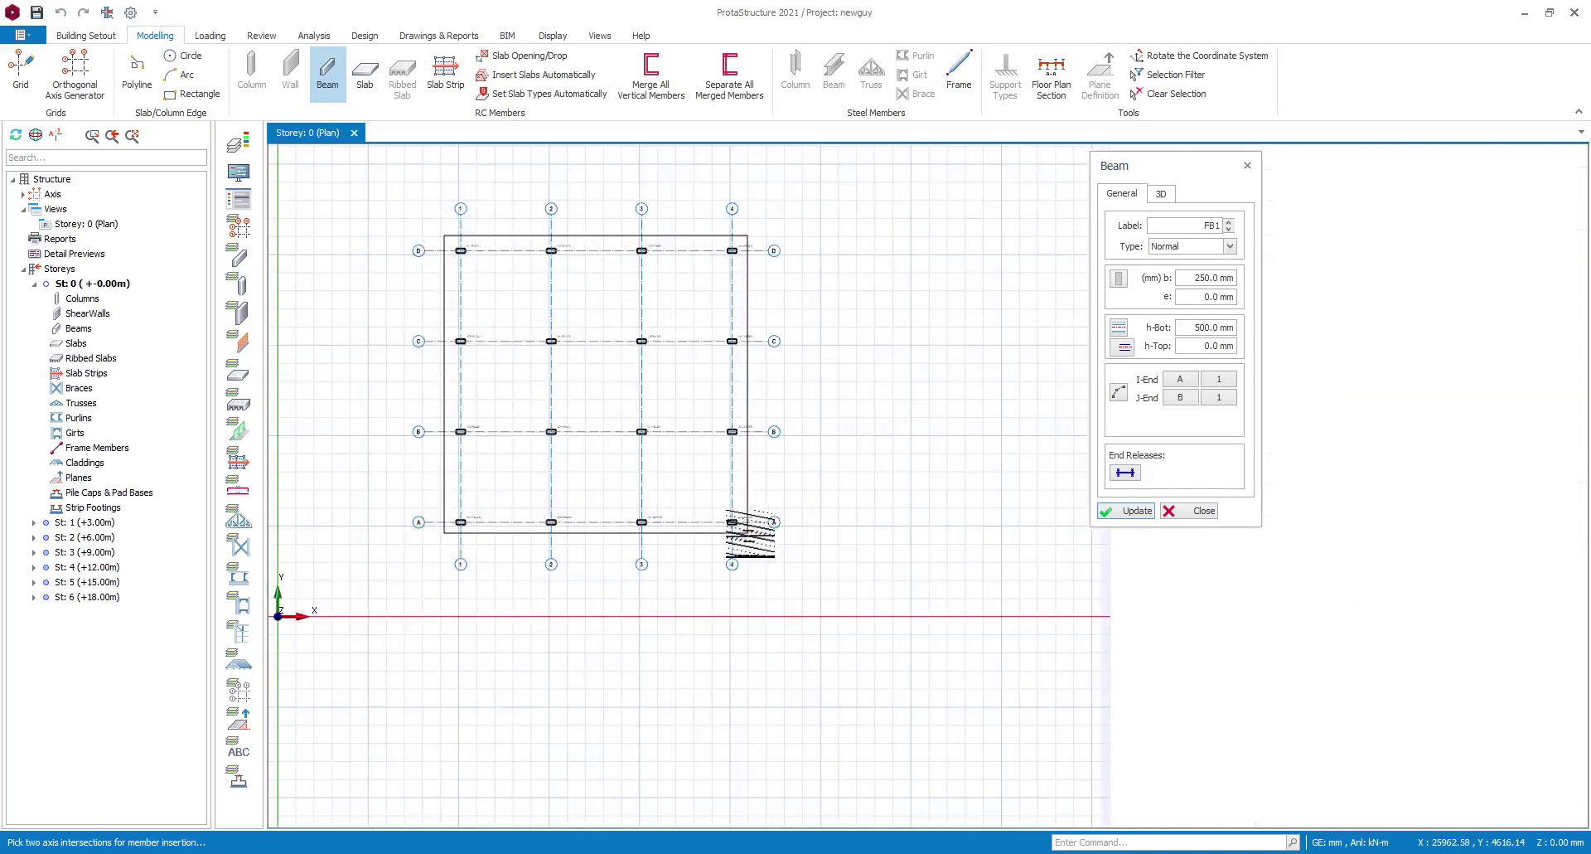
left_click(731, 521)
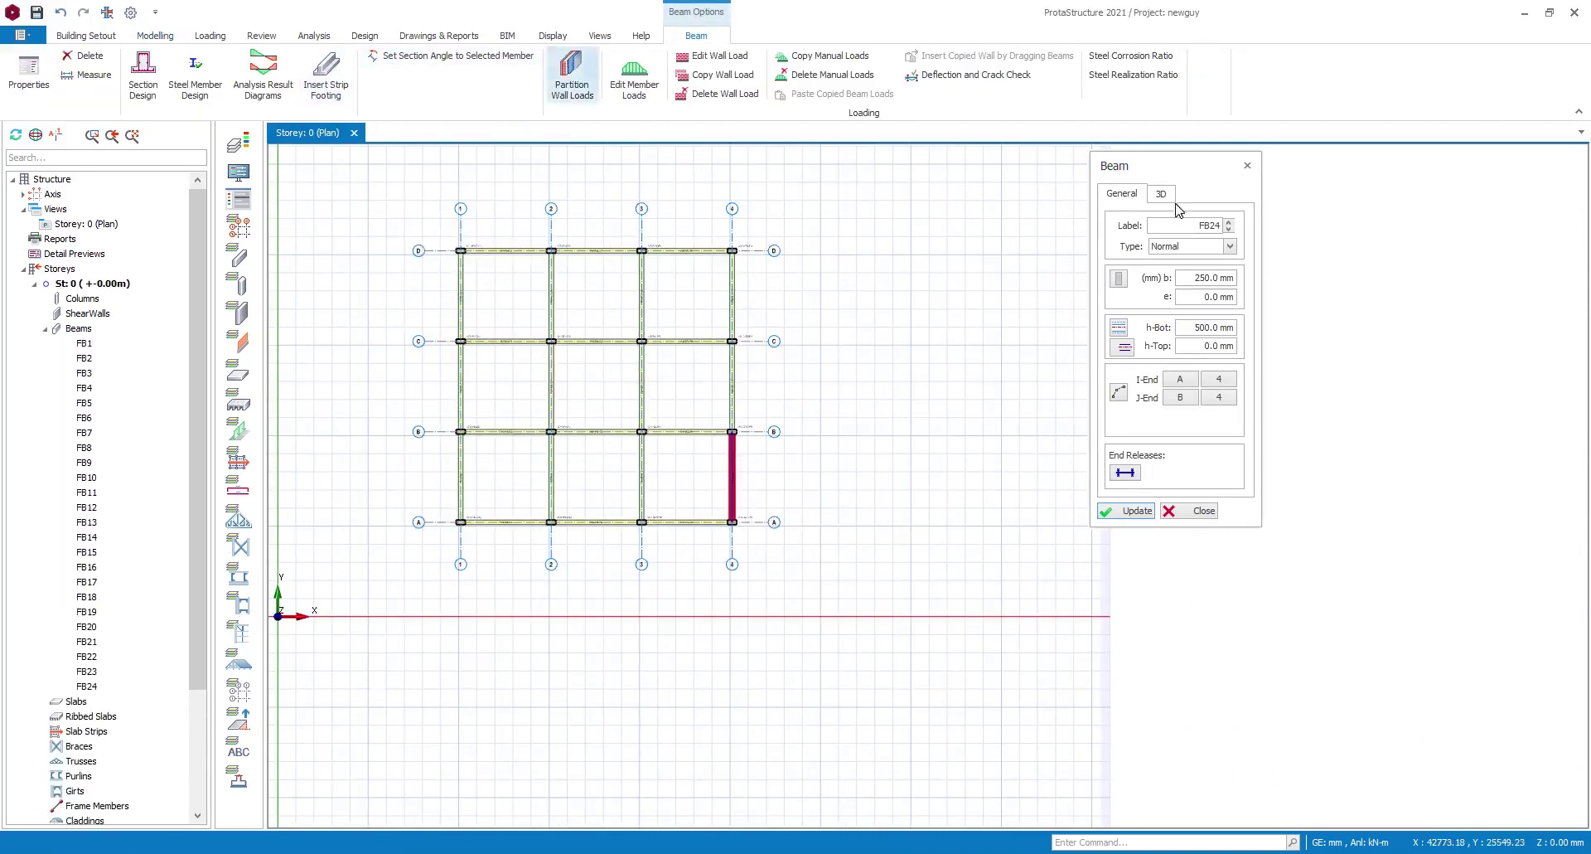
- Insert 120 mm thick slabs by beam region in all nine bays of the Storey 0 plan
left_click(145, 38)
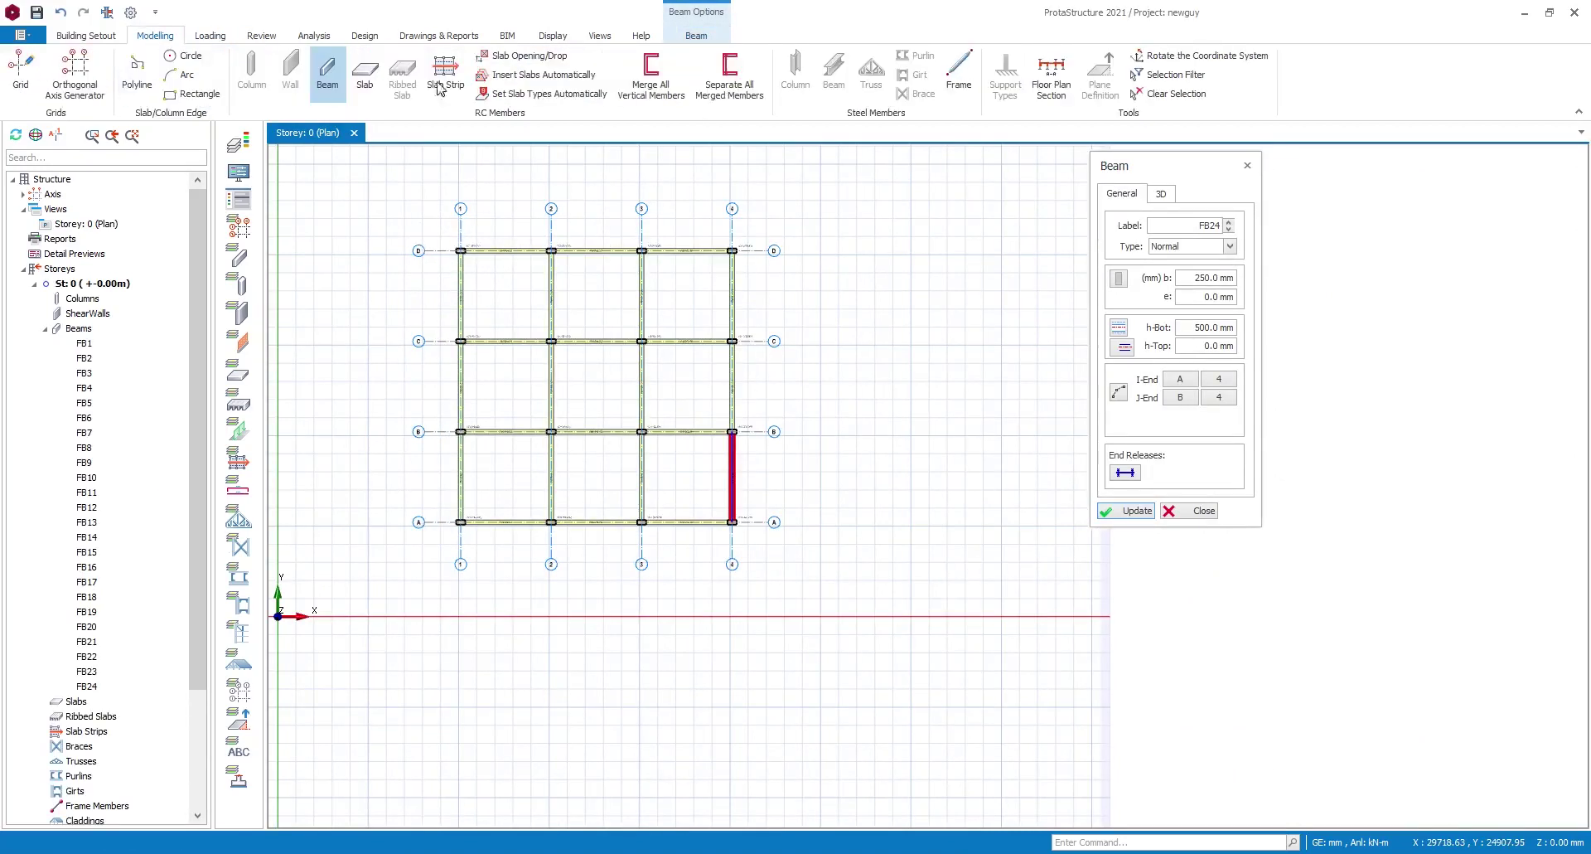
left_click(367, 72)
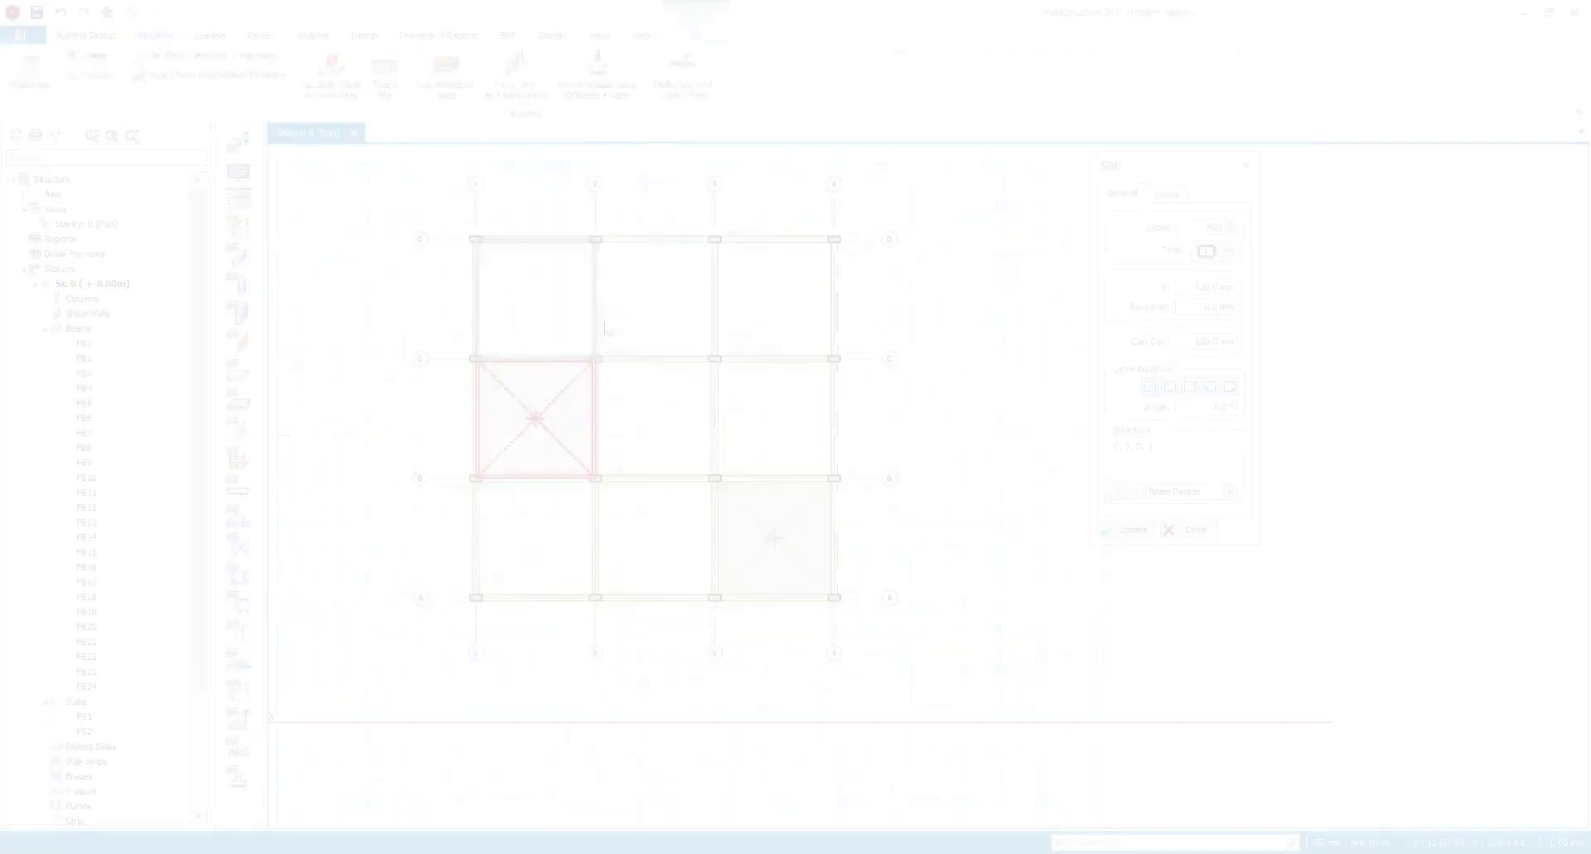
left_click(535, 298)
left_click(654, 298)
left_click(774, 299)
left_click(757, 430)
left_click(663, 431)
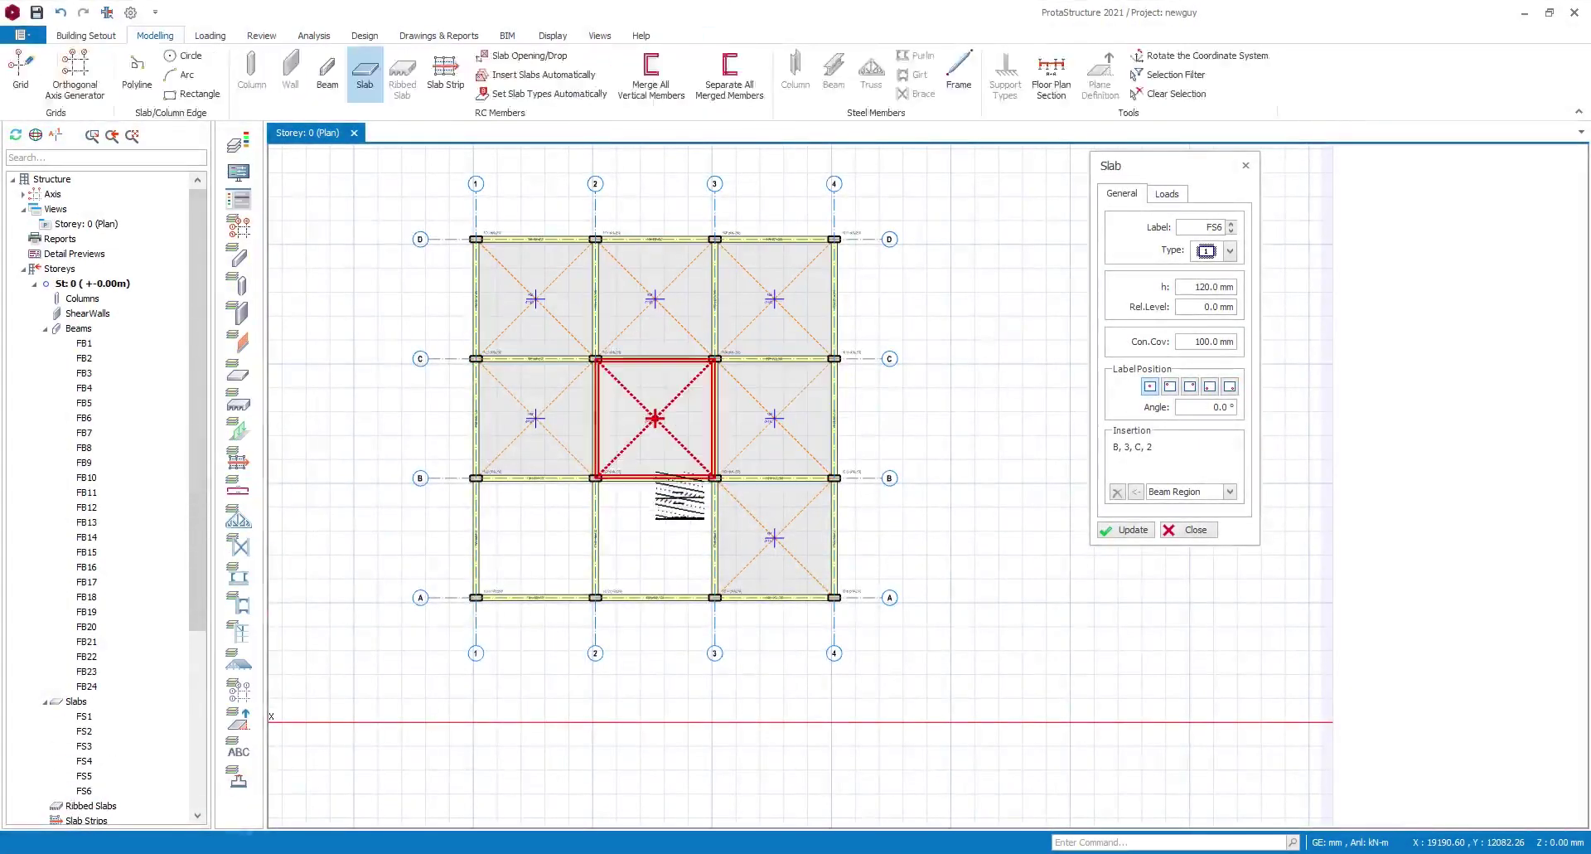
left_click(655, 538)
left_click(530, 539)
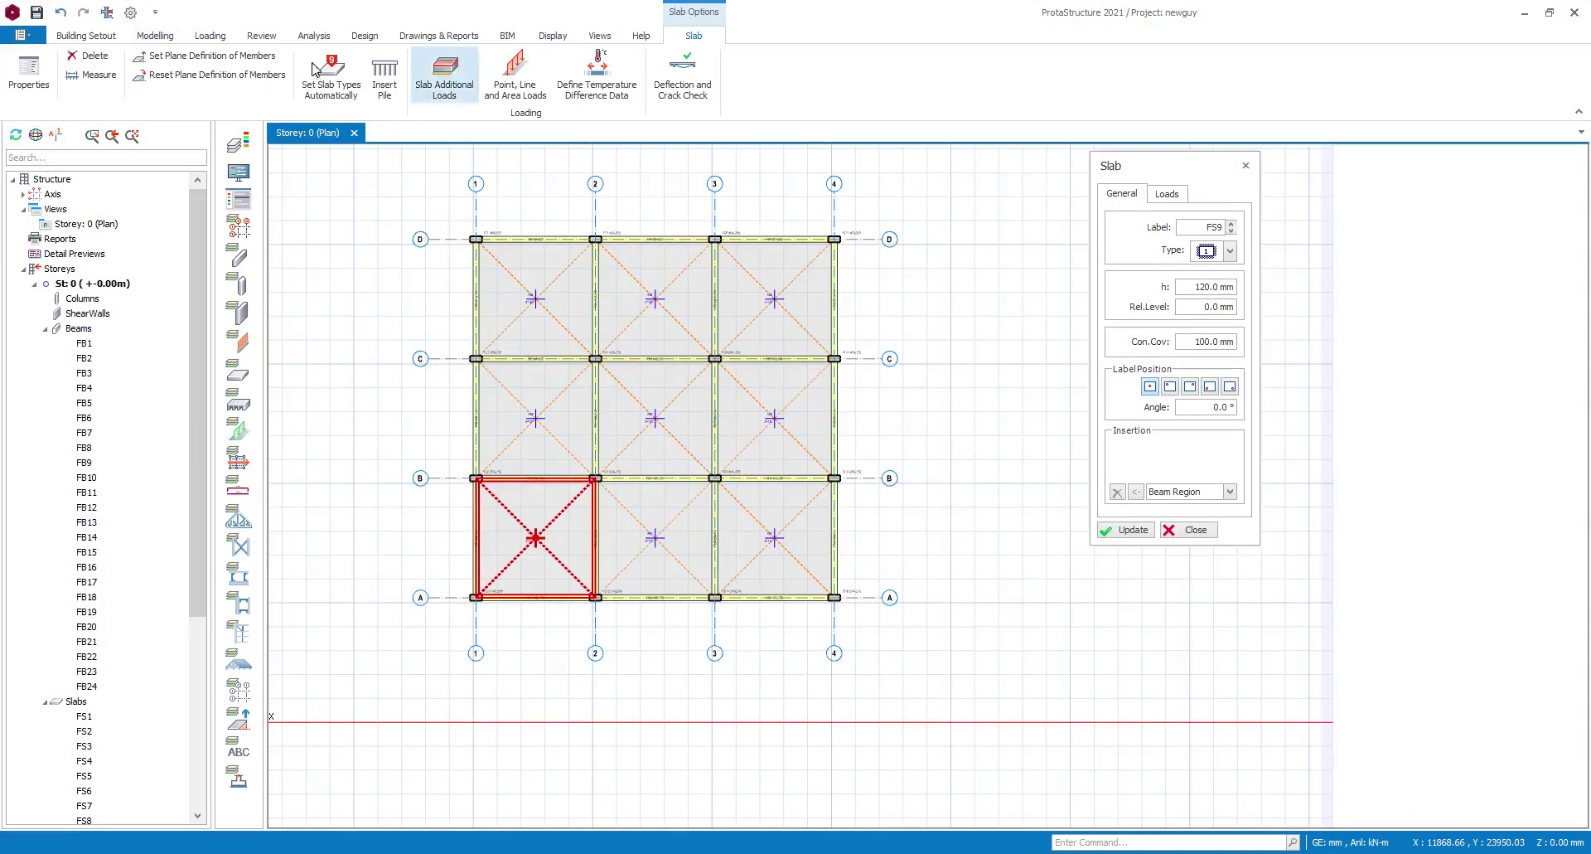
- Check the FE Raft Foundation Analysis settings for the Storey 0 slabs and close the settings and the slab properties
left_click(314, 36)
left_click(124, 87)
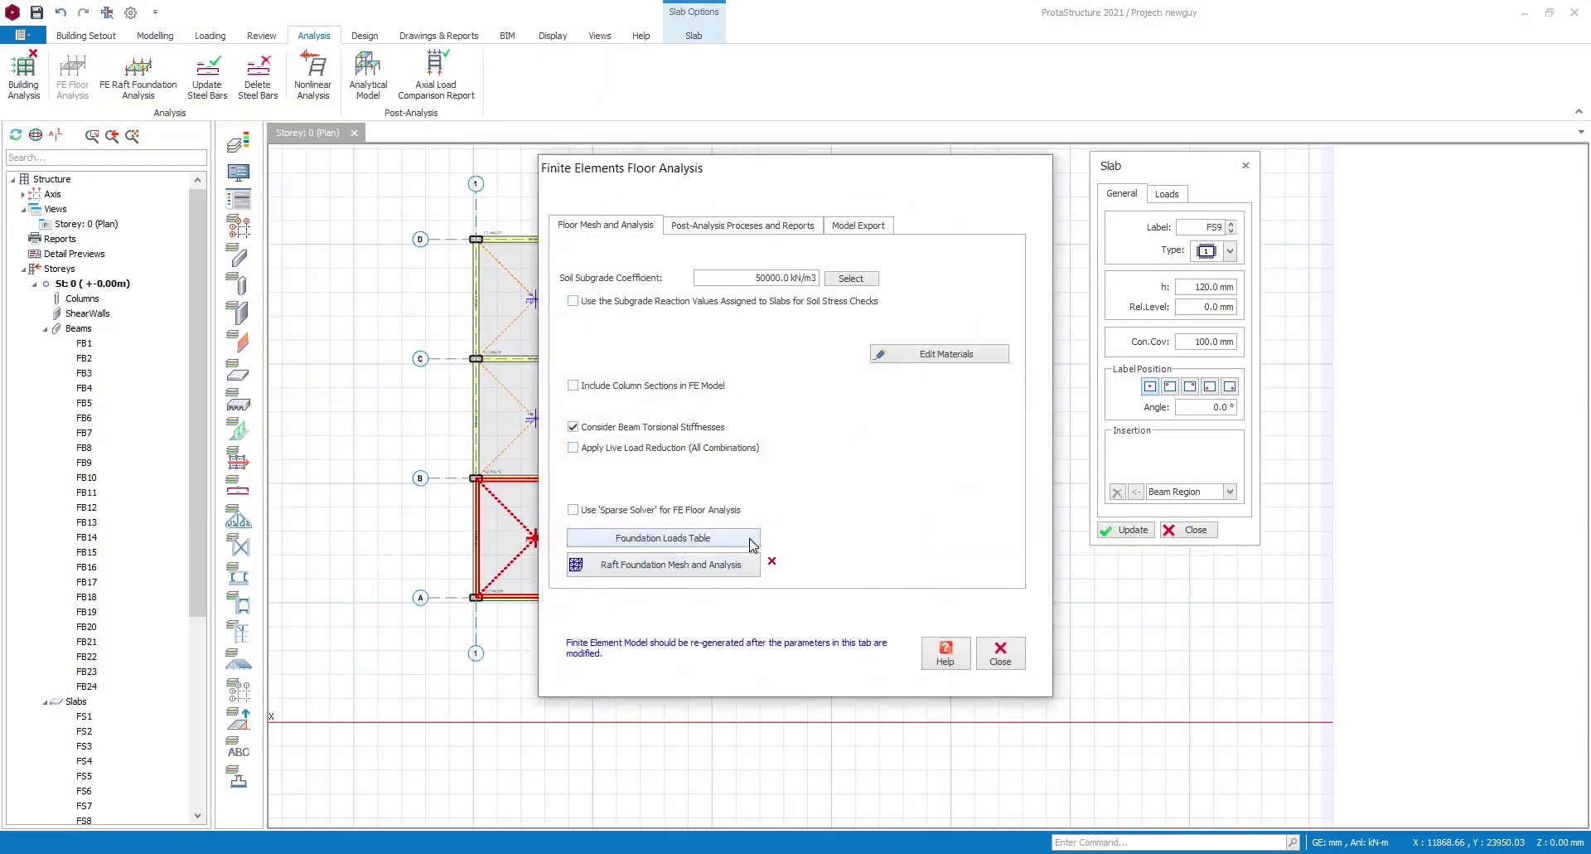
left_click(1013, 646)
left_click(1246, 166)
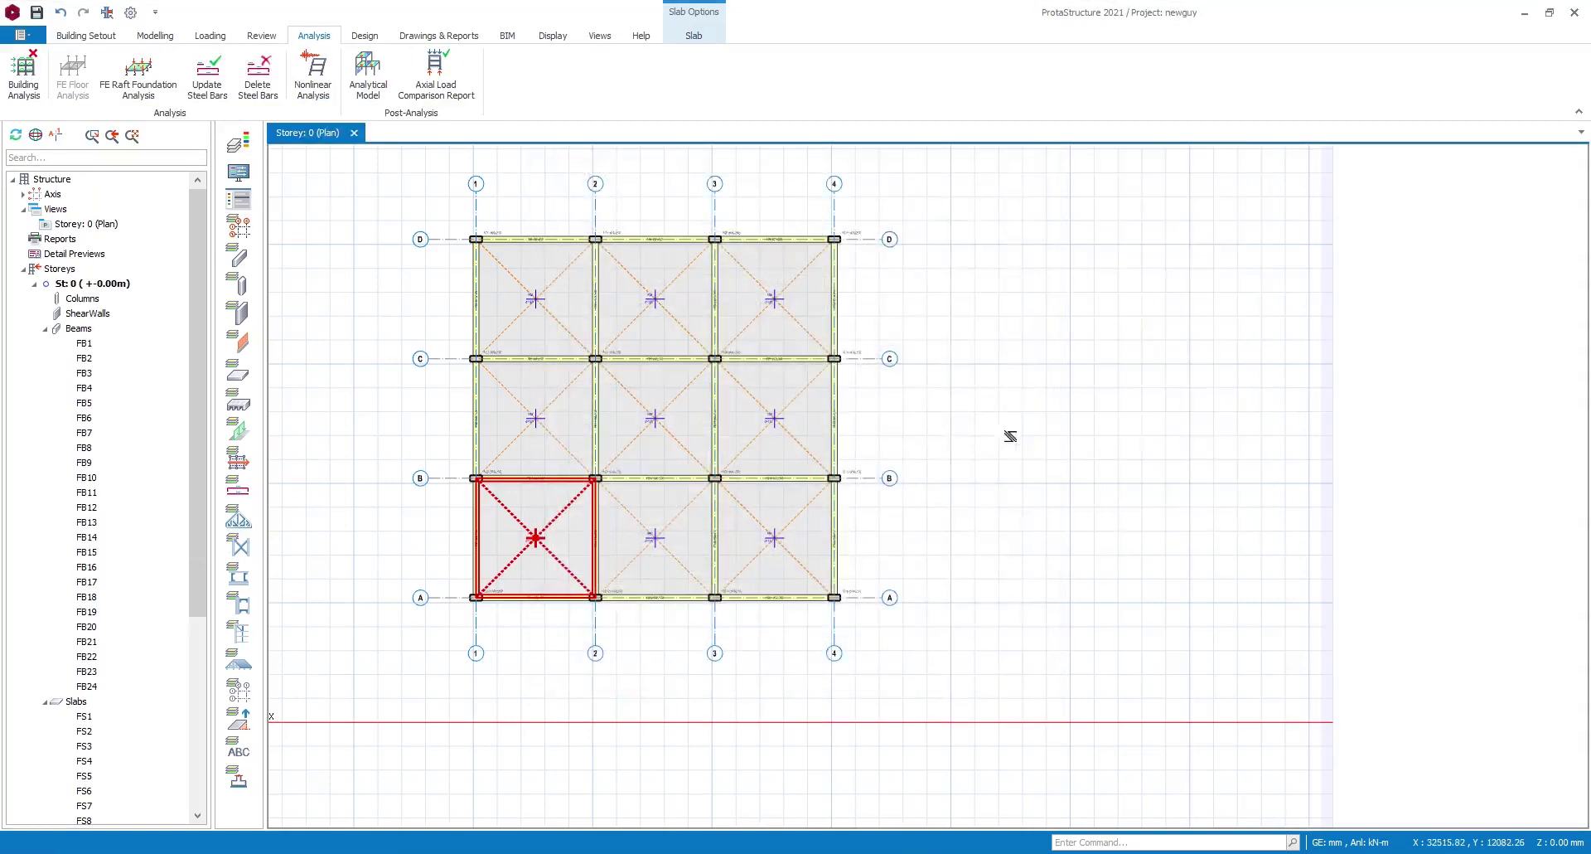
- Try to delete the selected members of the Storey 0 plan, adjusting the slab and beam entries in the member filters
scroll(644, 643, "down", 3)
scroll(580, 543, "up", 6)
scroll(580, 543, "down", 3)
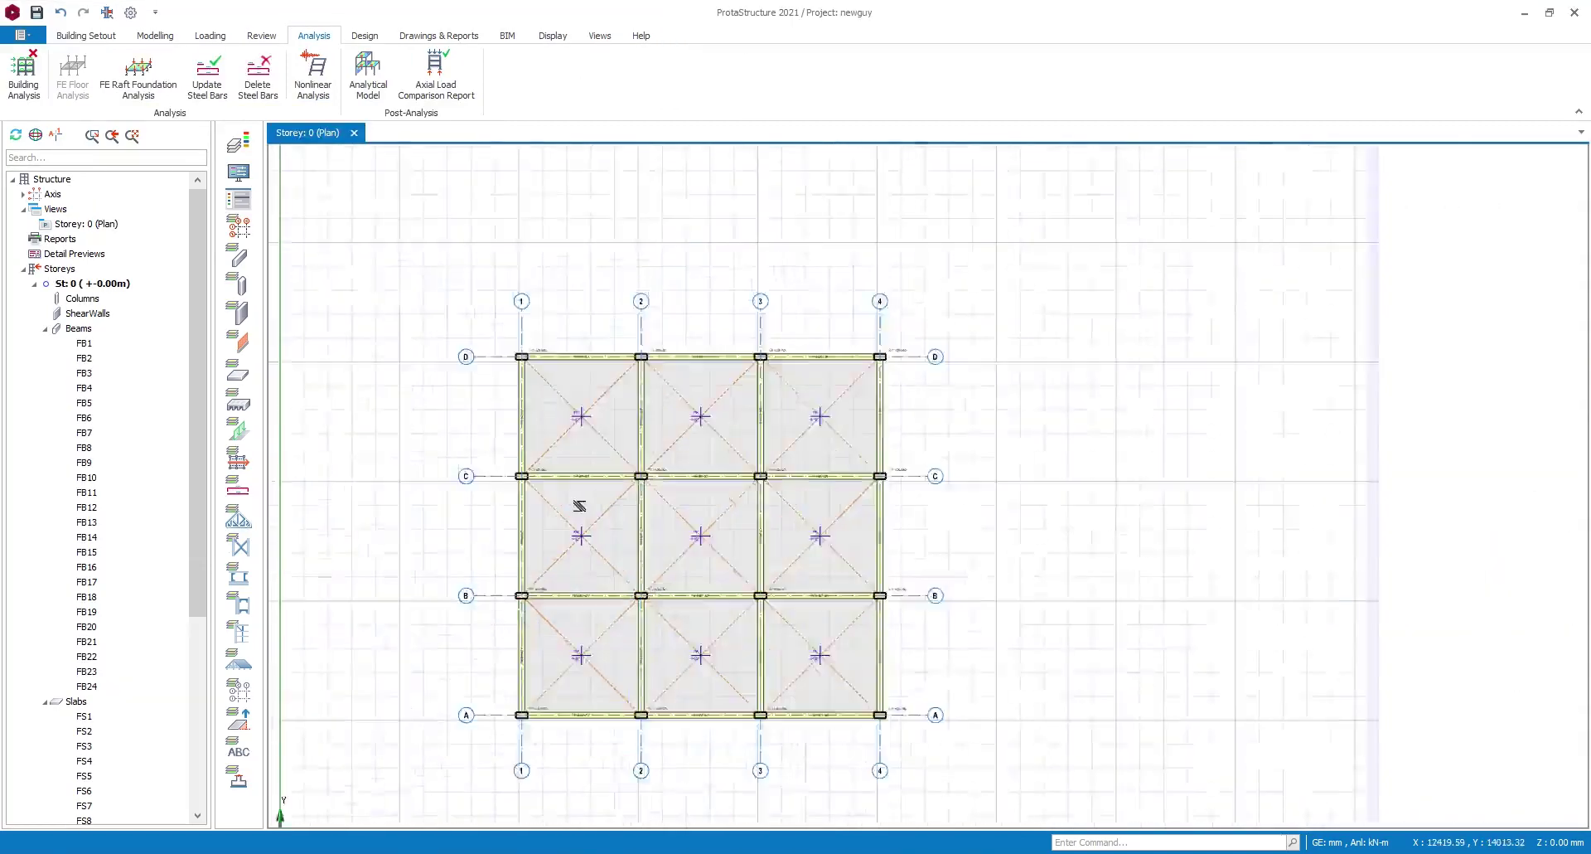
left_click_drag(478, 300, 882, 714)
right_click(747, 259)
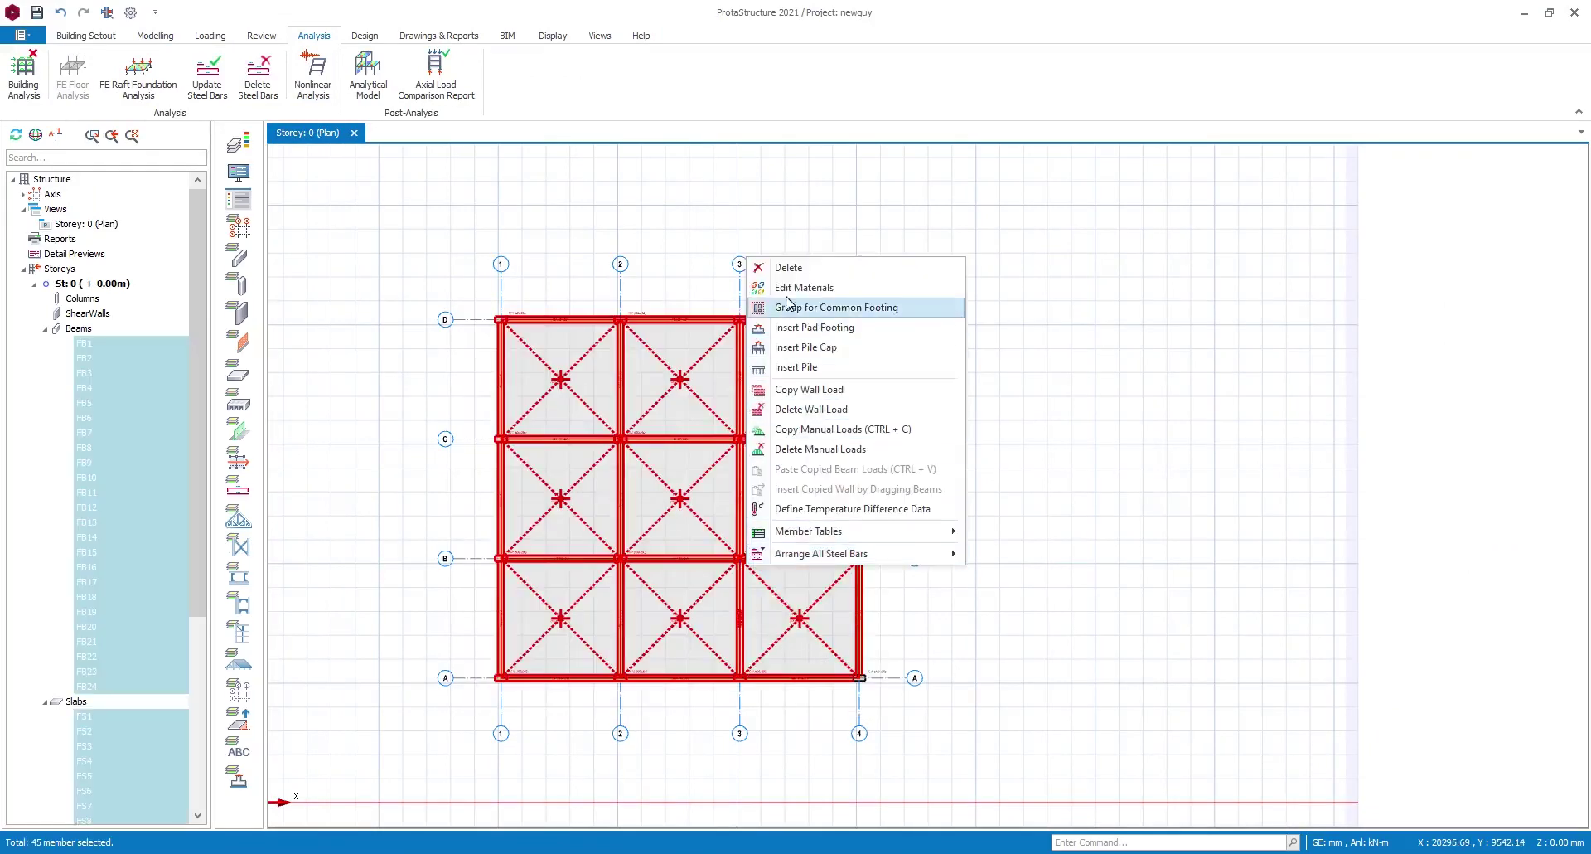
left_click(789, 268)
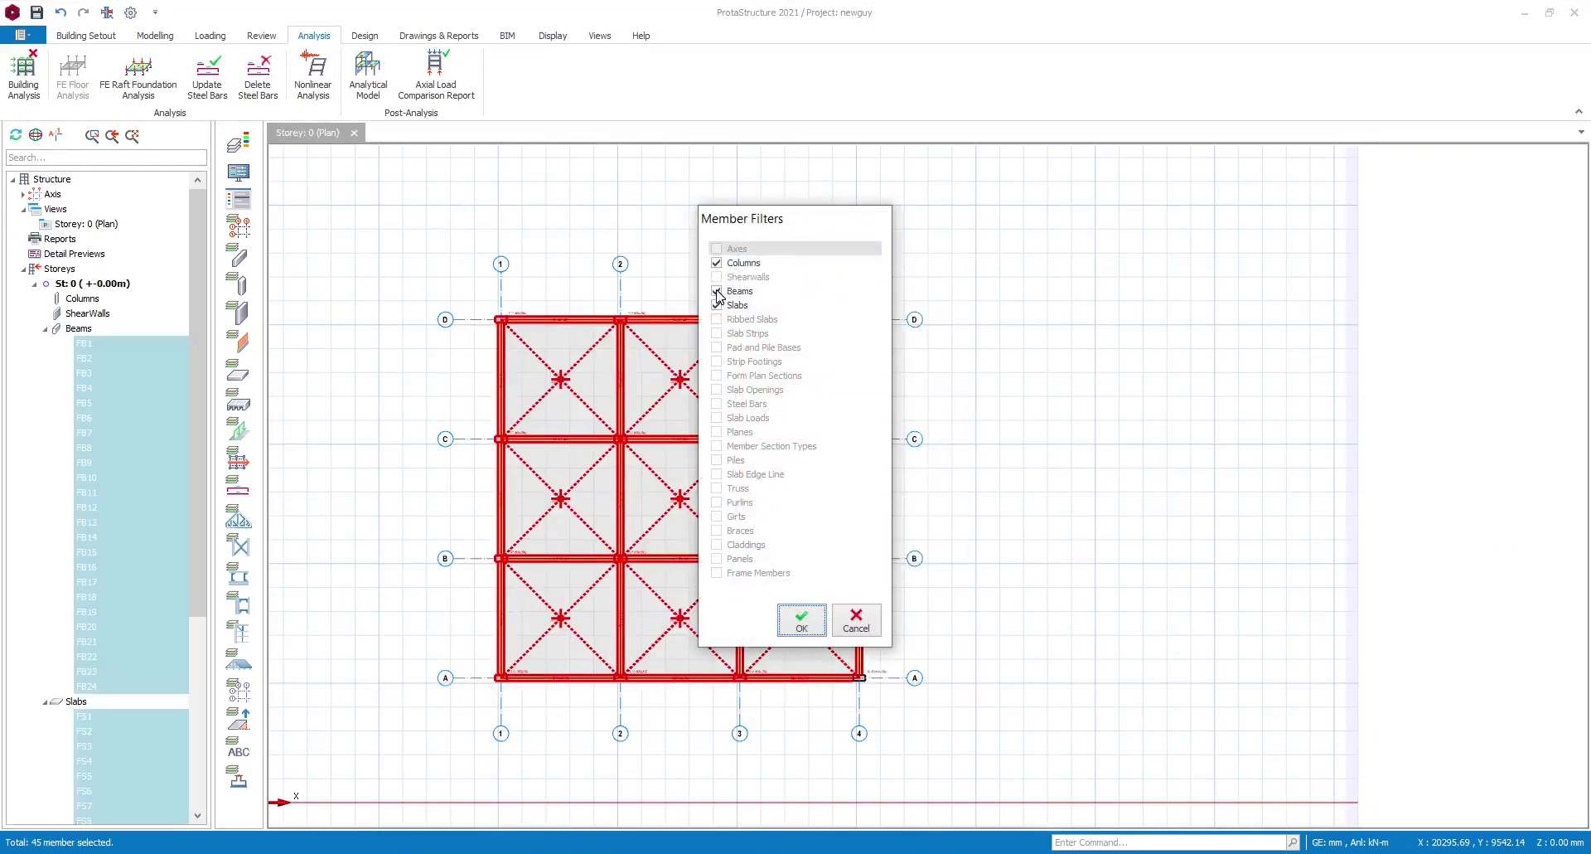
left_click(717, 305)
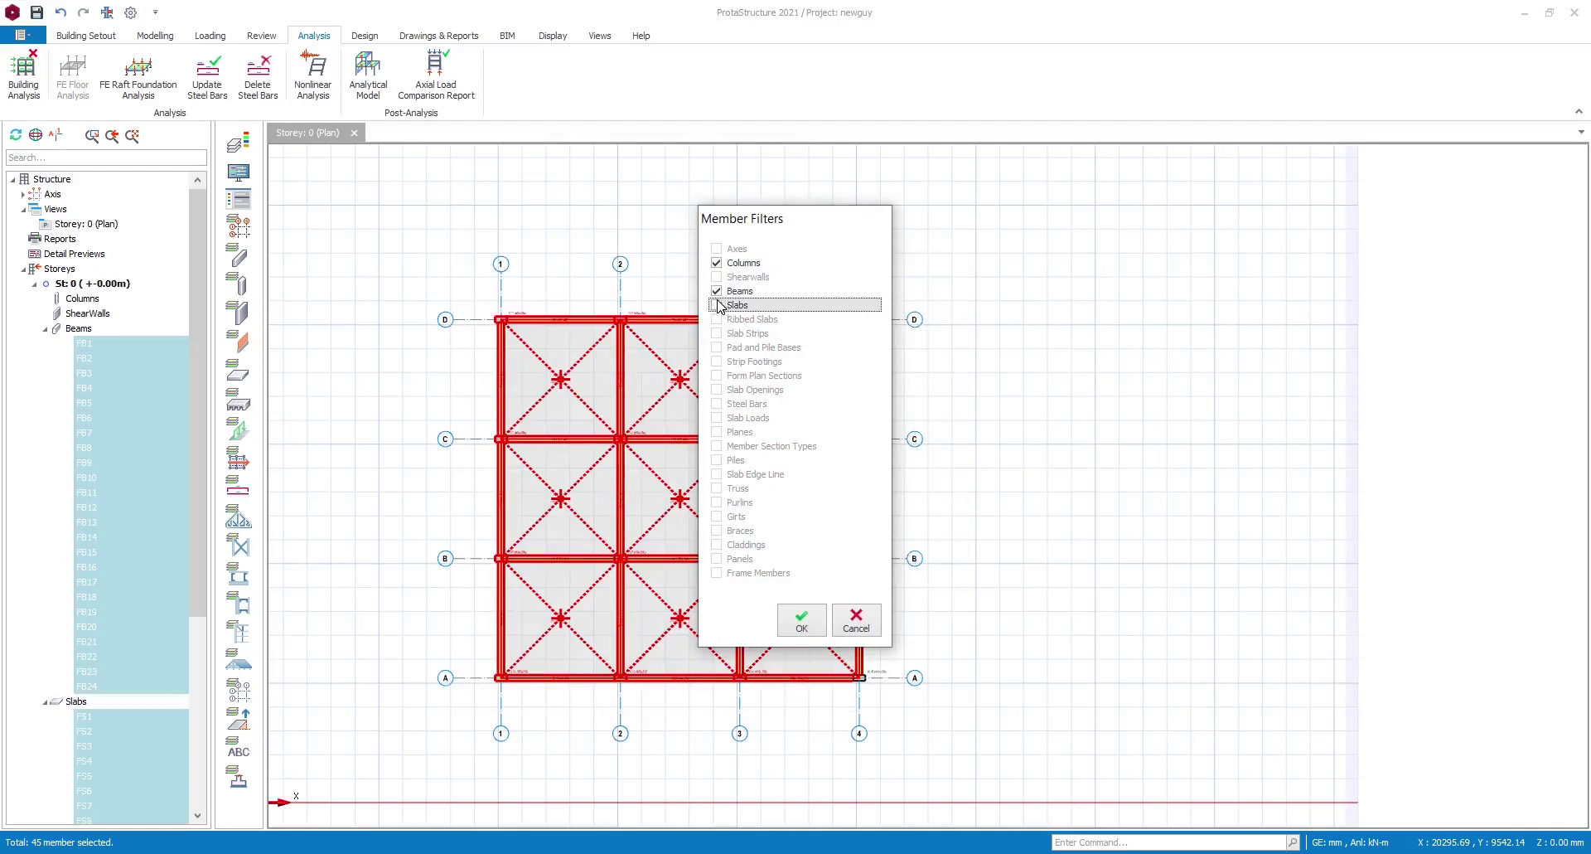
left_click(717, 292)
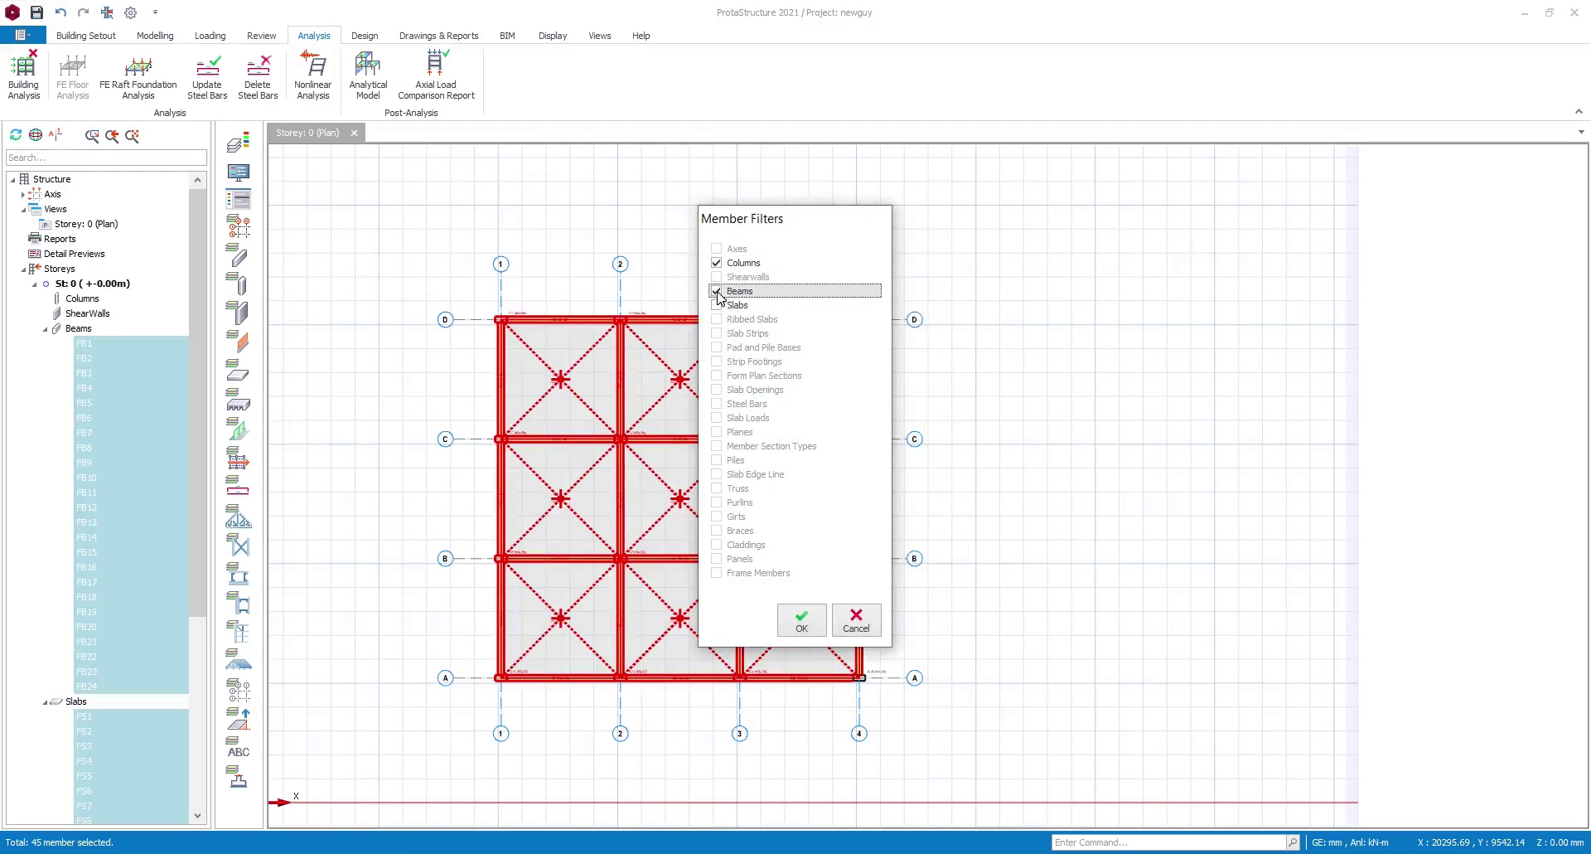
left_click(801, 620)
scroll(957, 551, "up", 2)
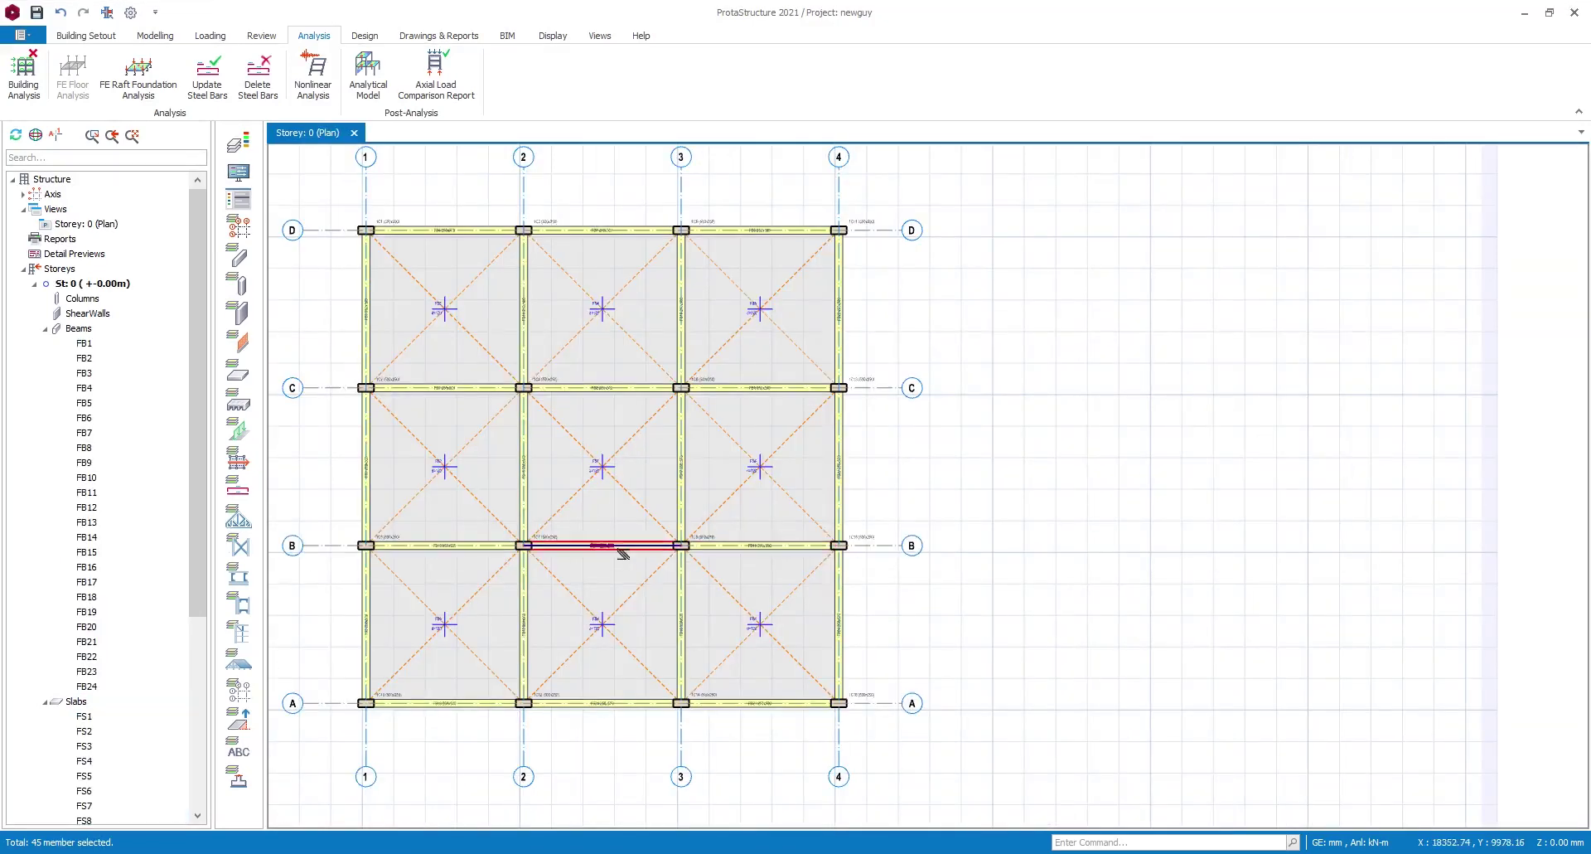
- Delete all beams and slabs from the Storey 0 plan
scroll(630, 547, "down", 2)
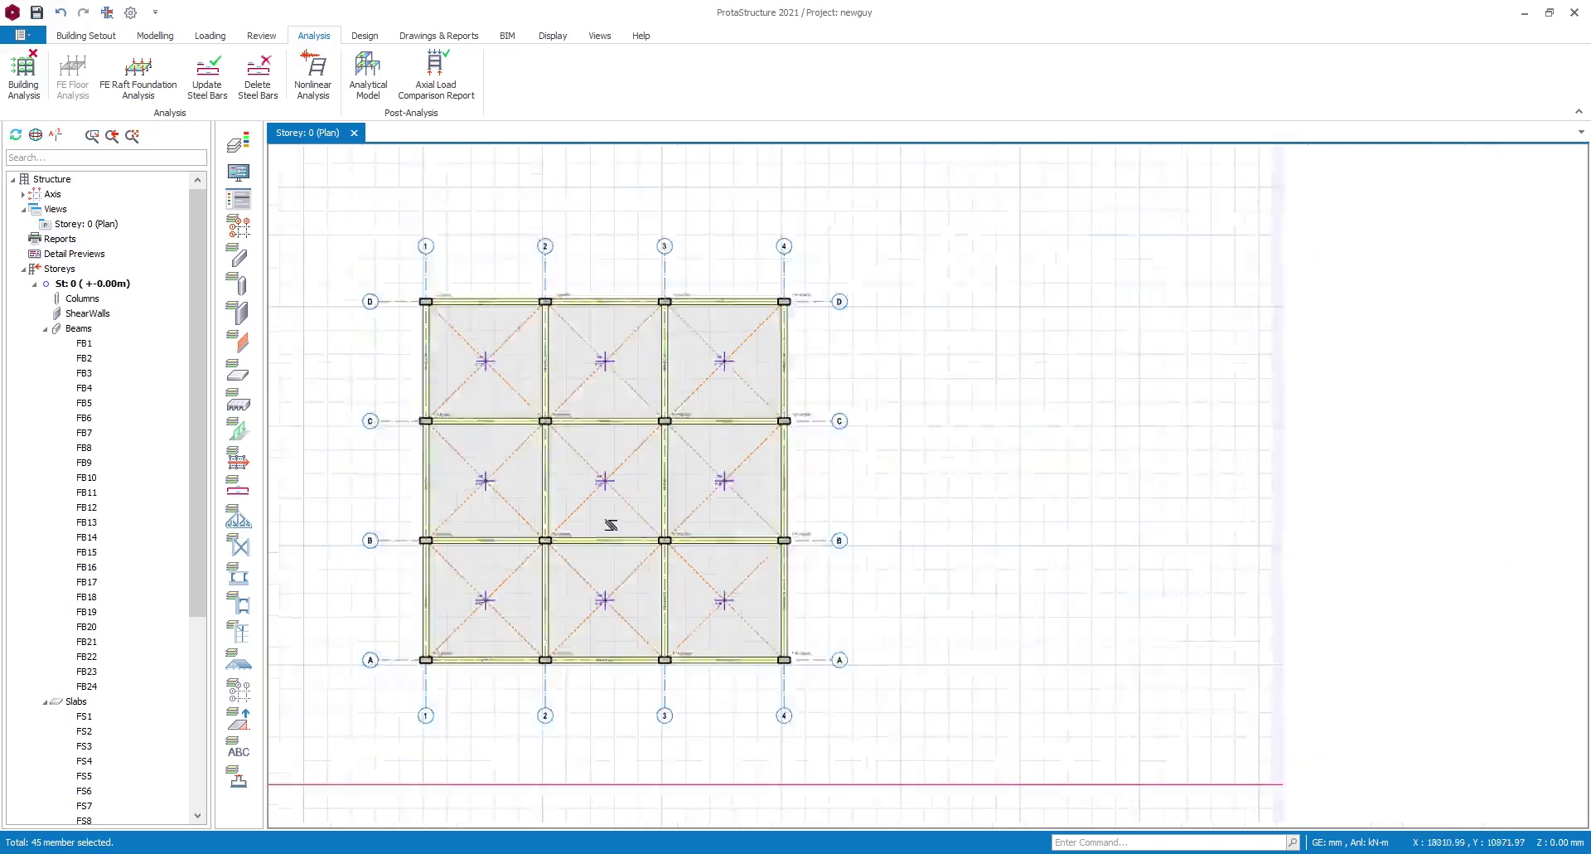
left_click_drag(439, 334, 774, 640)
right_click(651, 492)
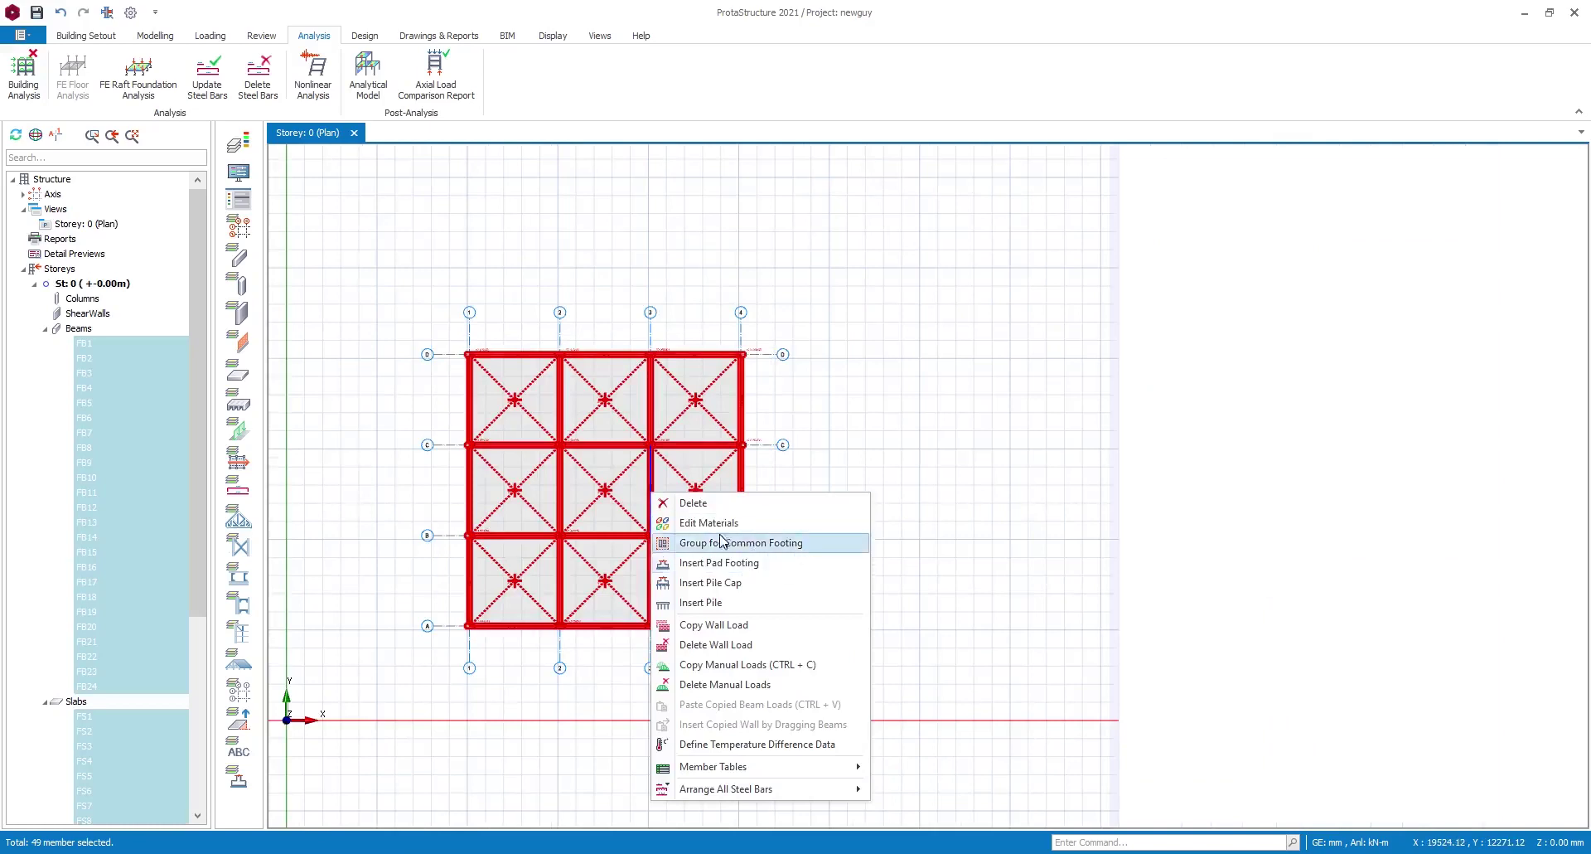
left_click(718, 503)
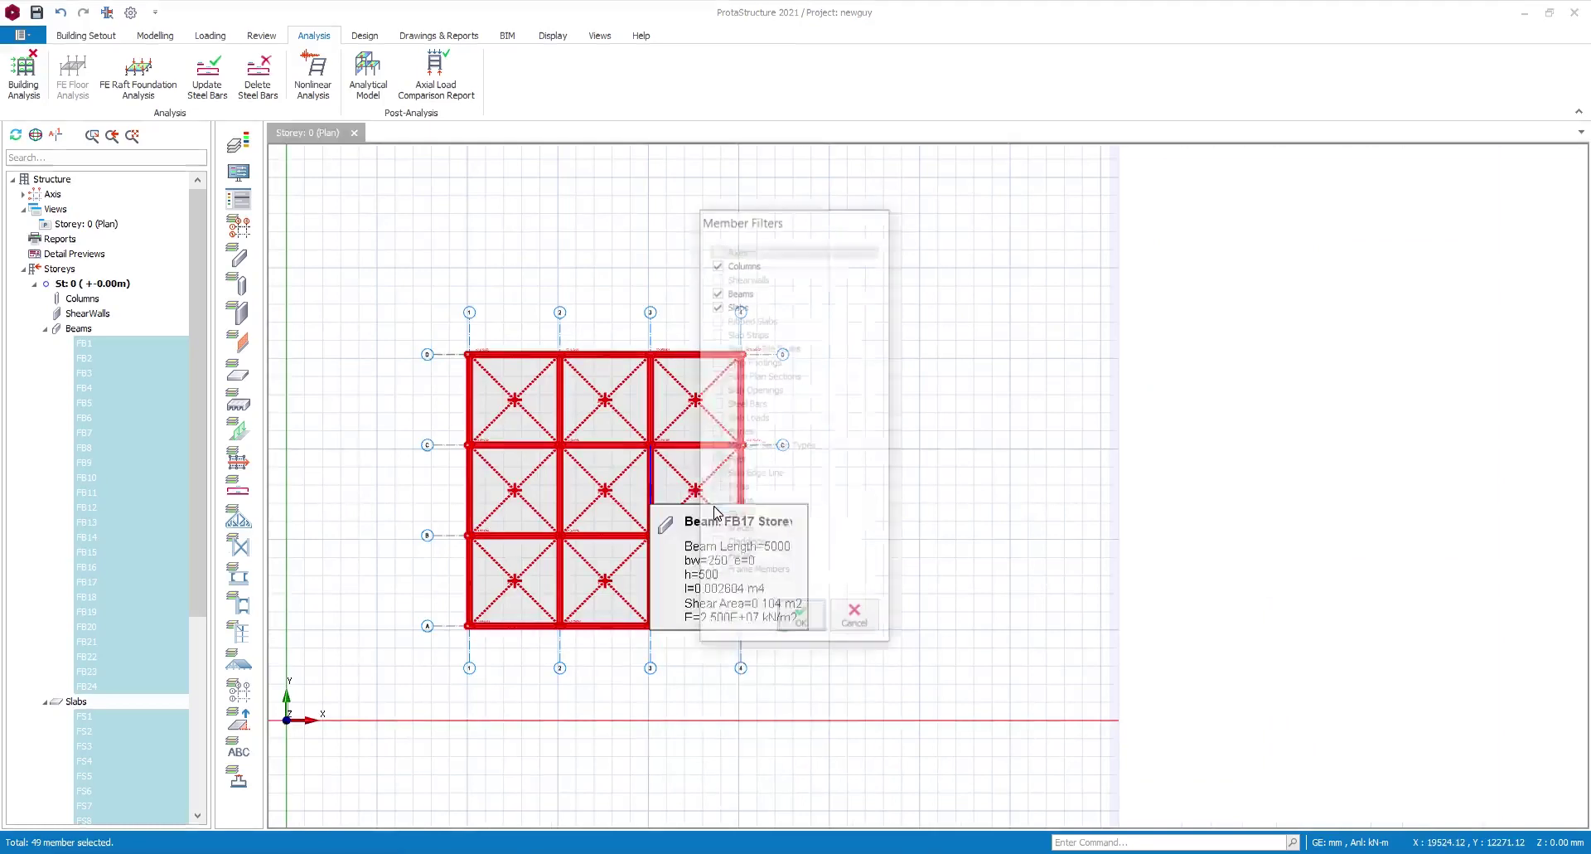
left_click(718, 269)
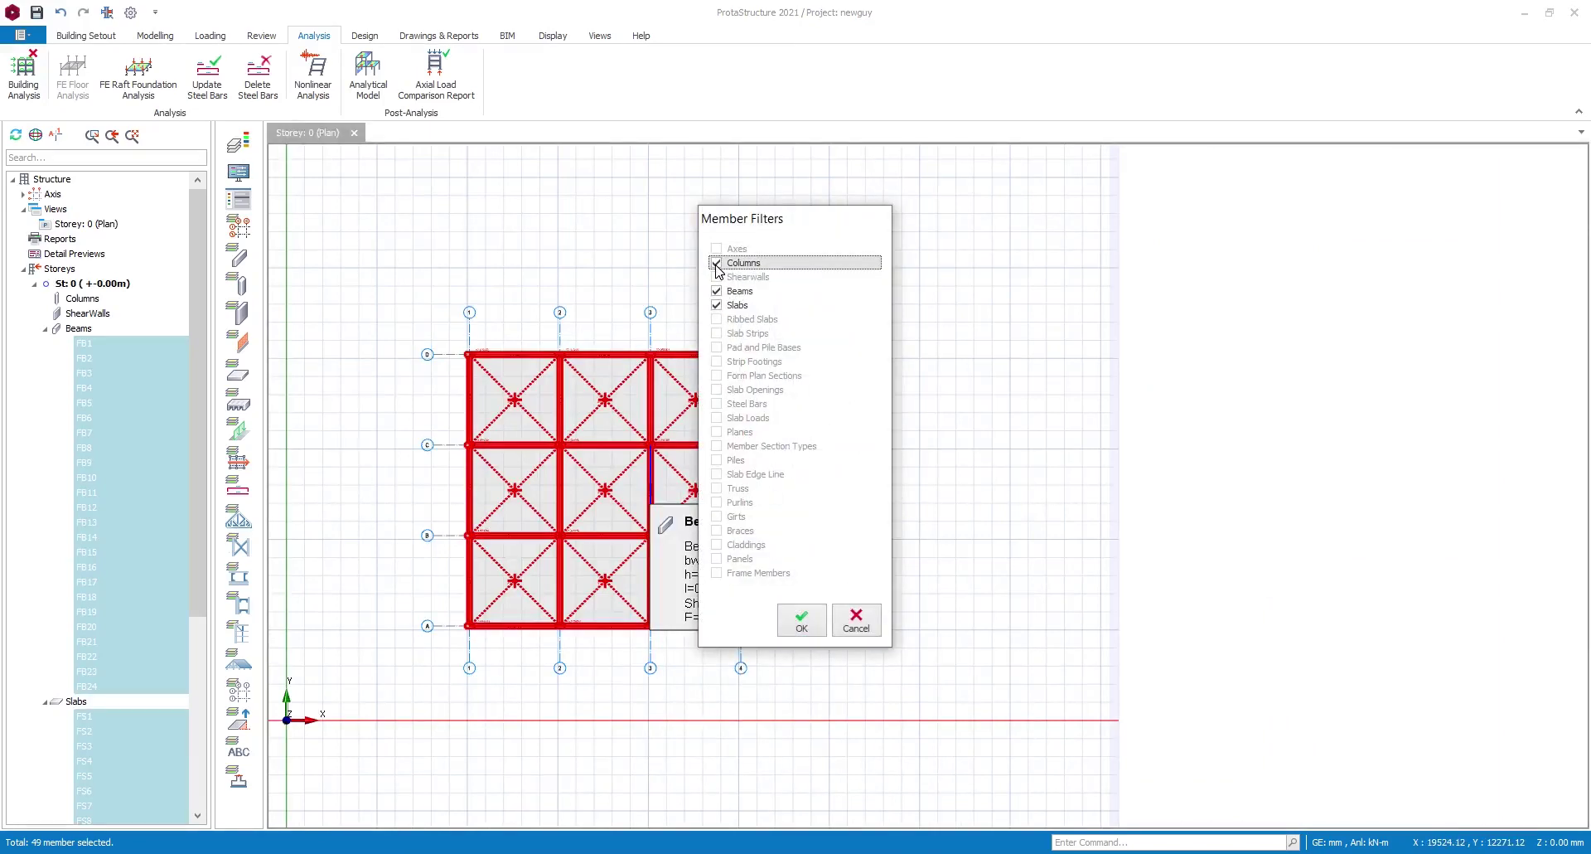
left_click(799, 621)
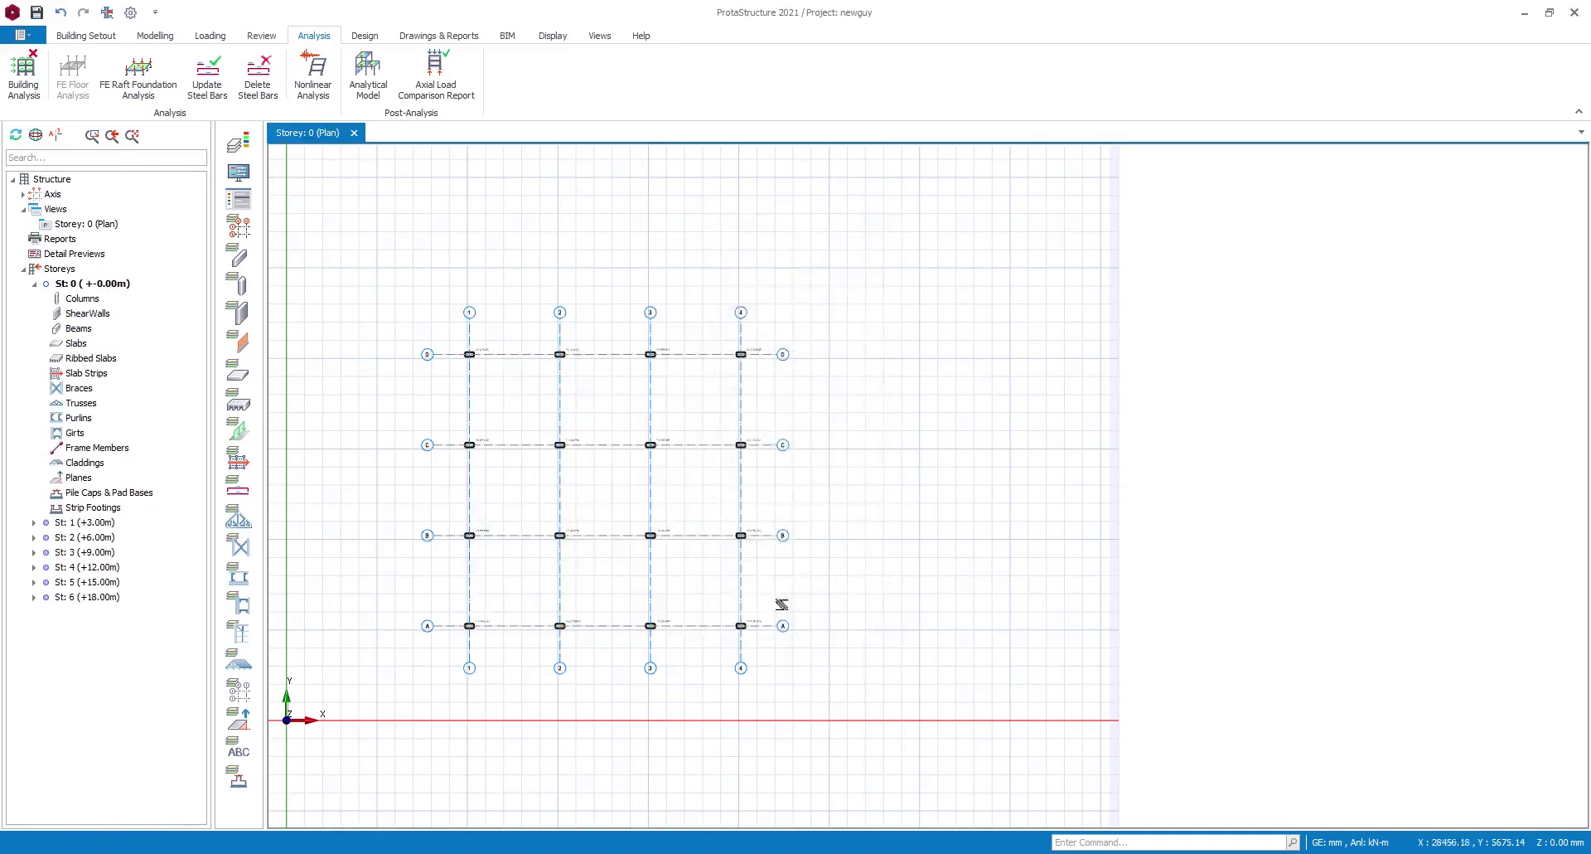
- Try to insert a pad footing under column 1C1 at the intersection of axes 1 and D
scroll(474, 353, "up", 6)
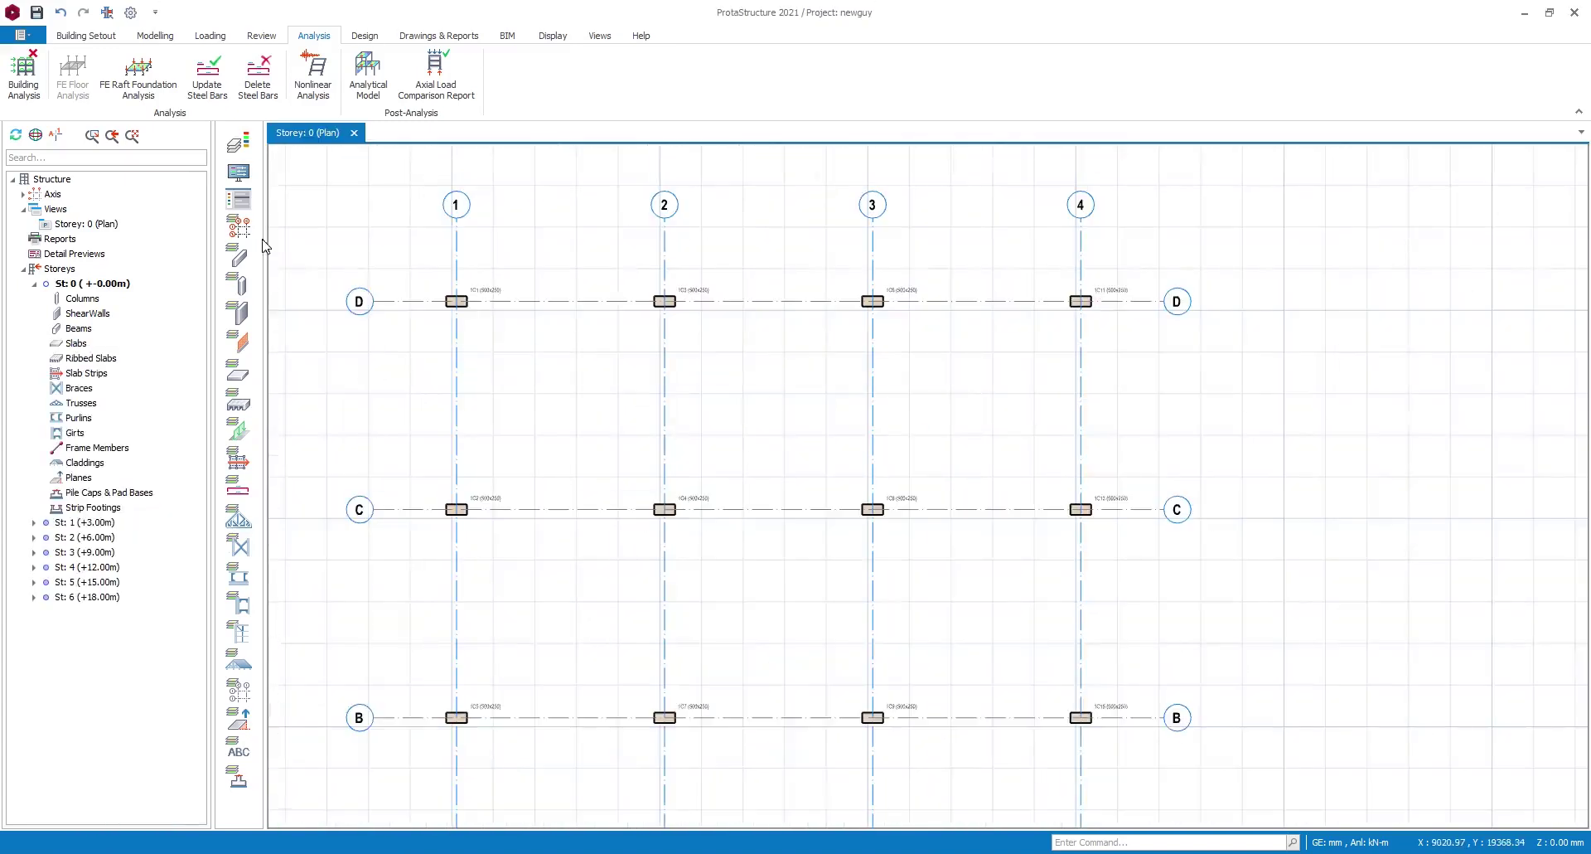
scroll(466, 259, "up", 1)
left_click(527, 369)
right_click(527, 371)
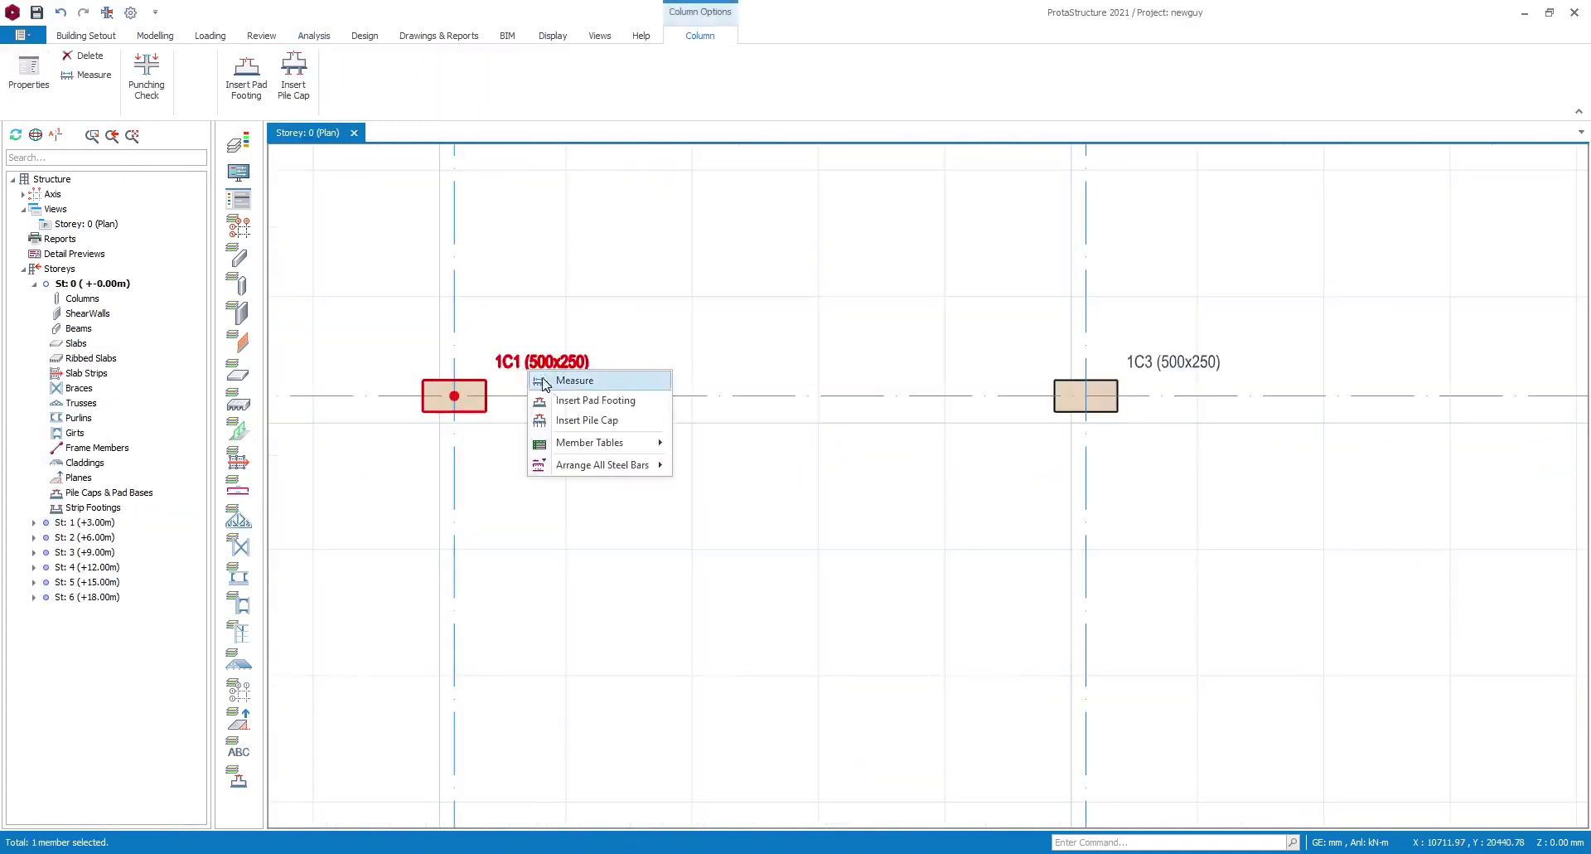
left_click(569, 405)
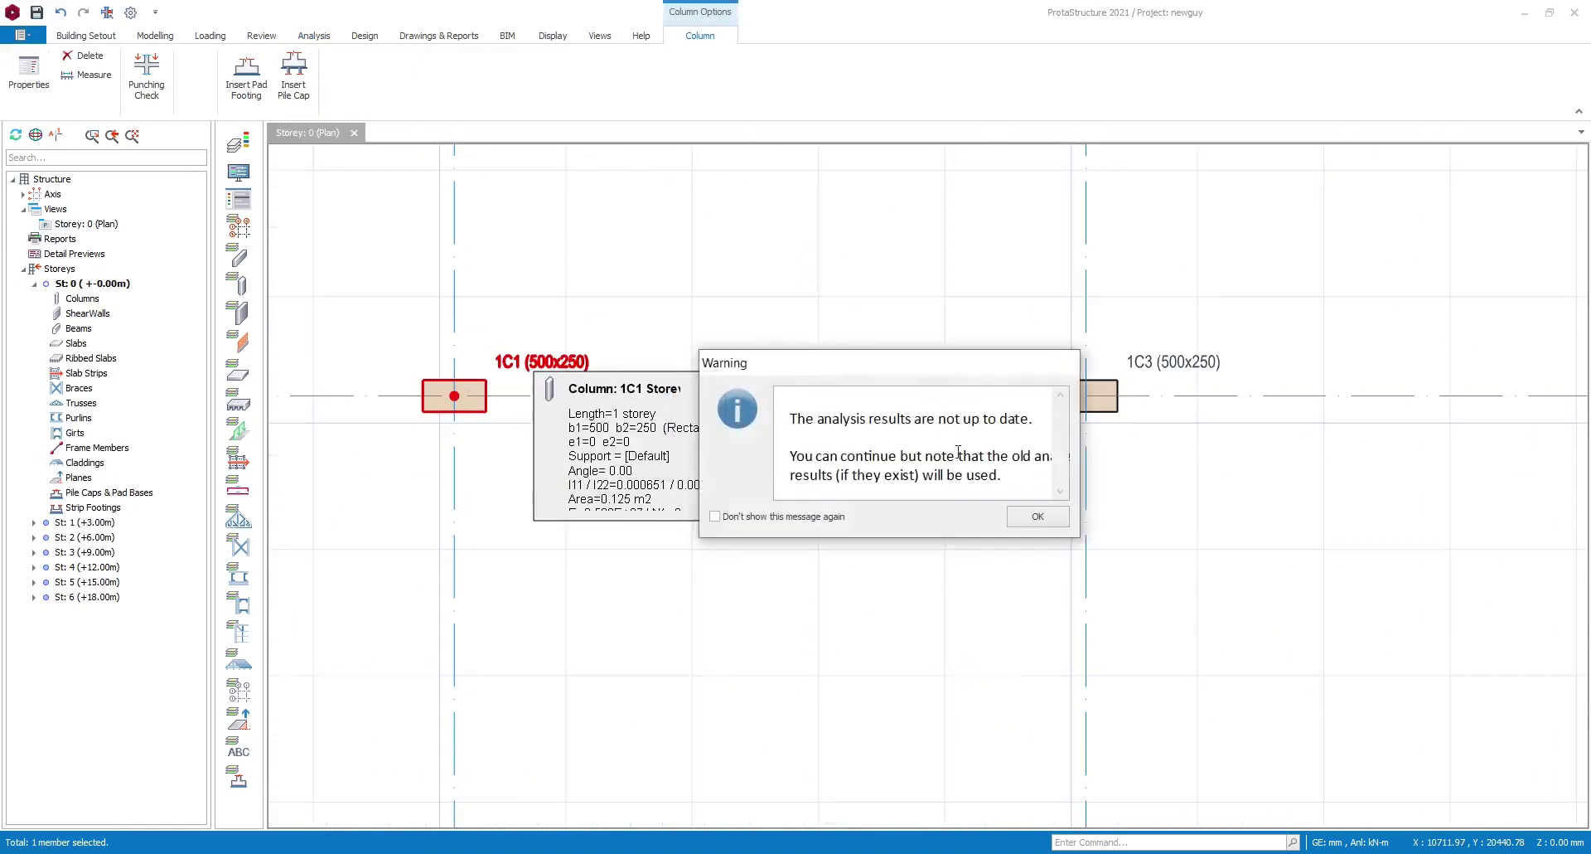
left_click(1037, 517)
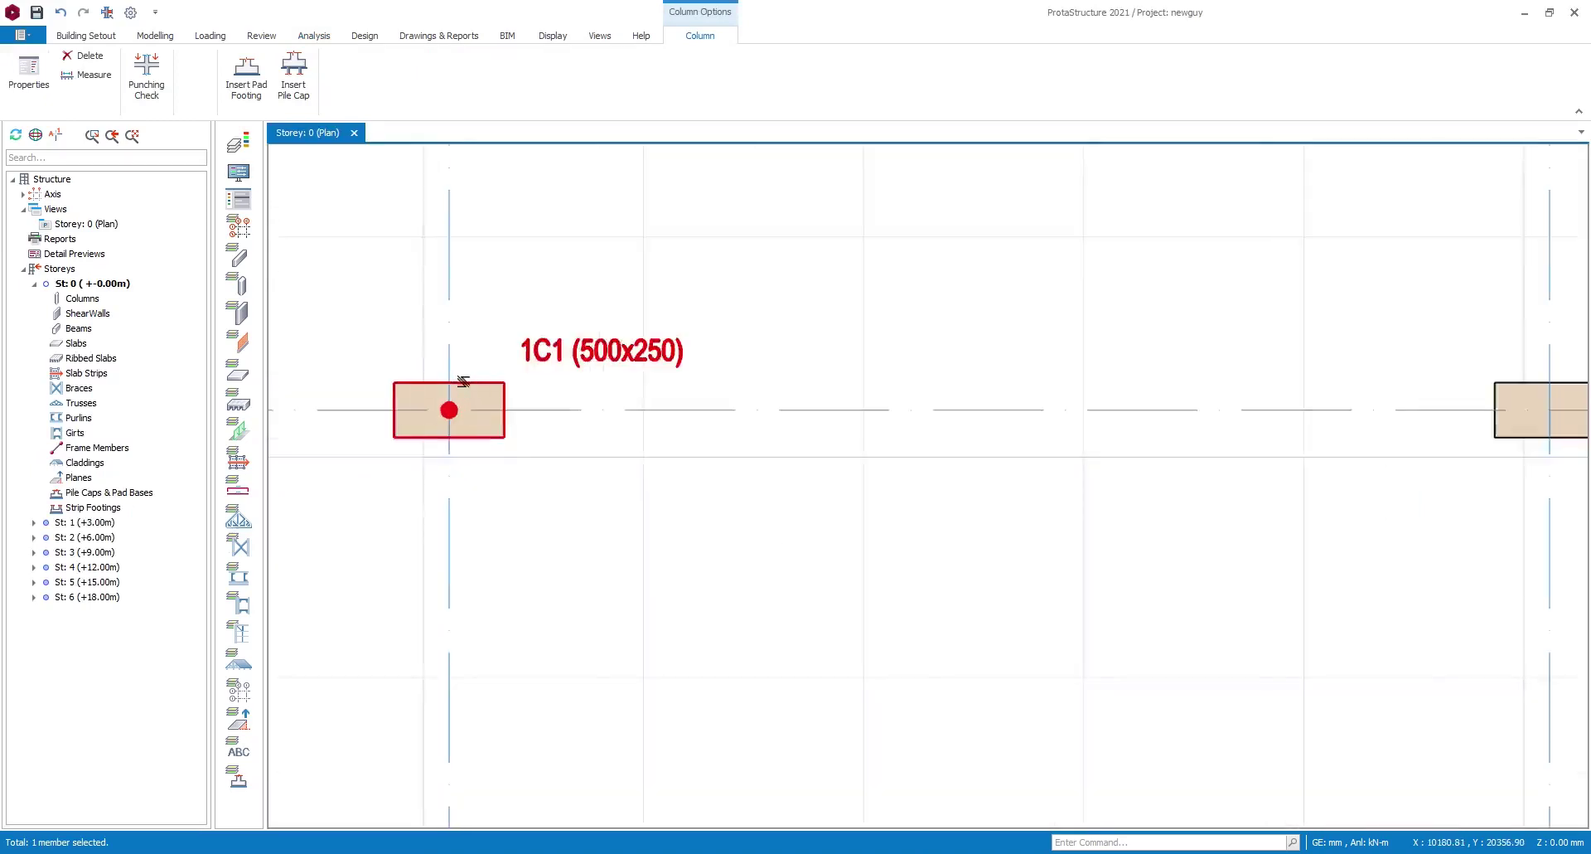
- Try to insert a pile cap under column 1C1 and suppress the outdated analysis results warning from showing again
right_click(526, 369)
left_click(580, 423)
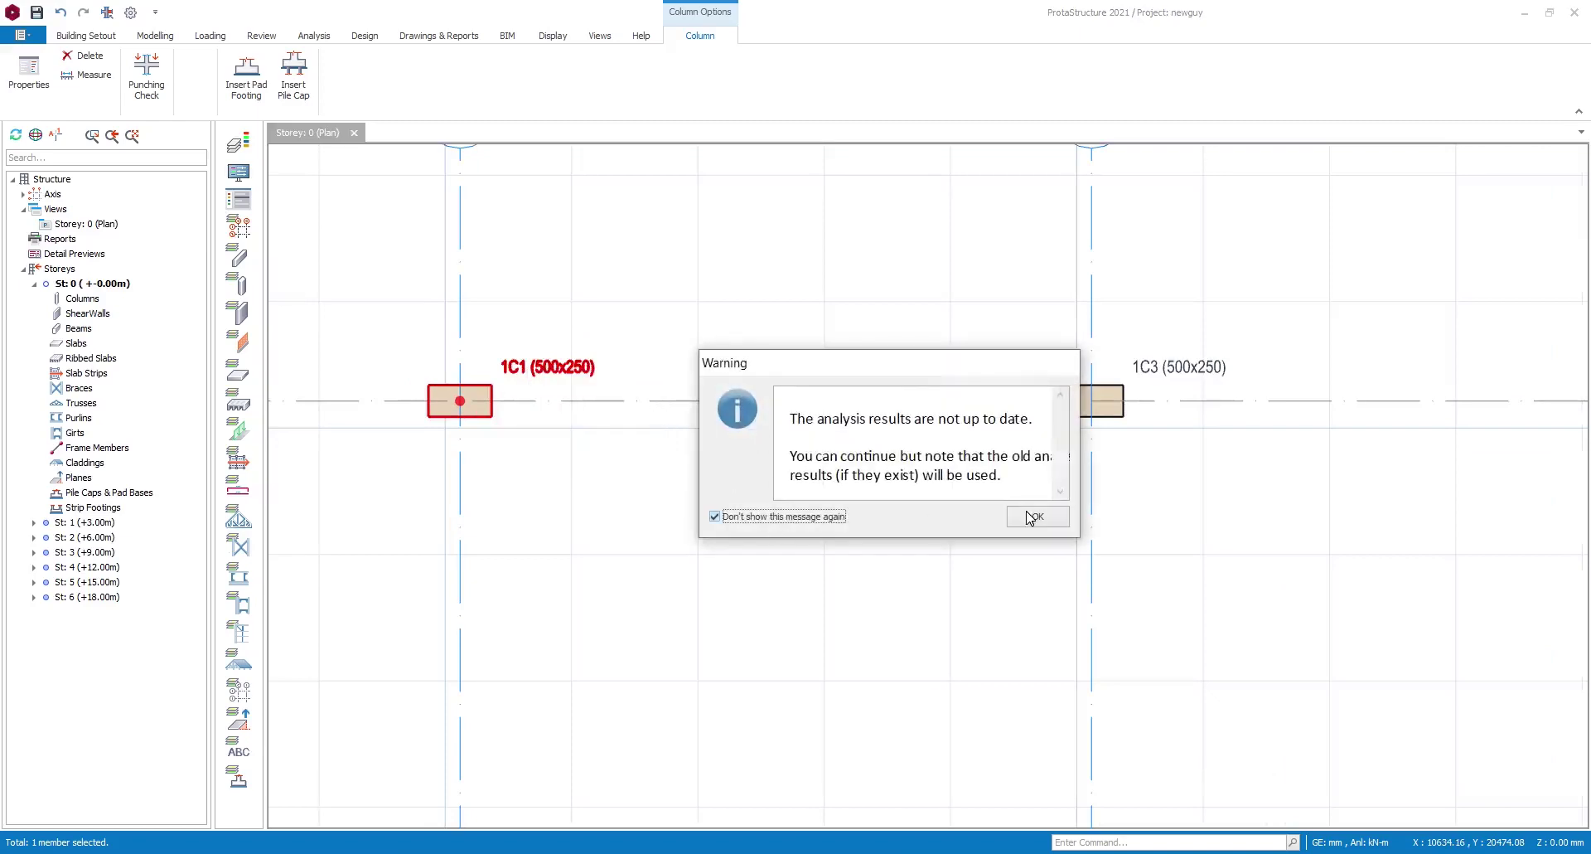
left_click(1037, 516)
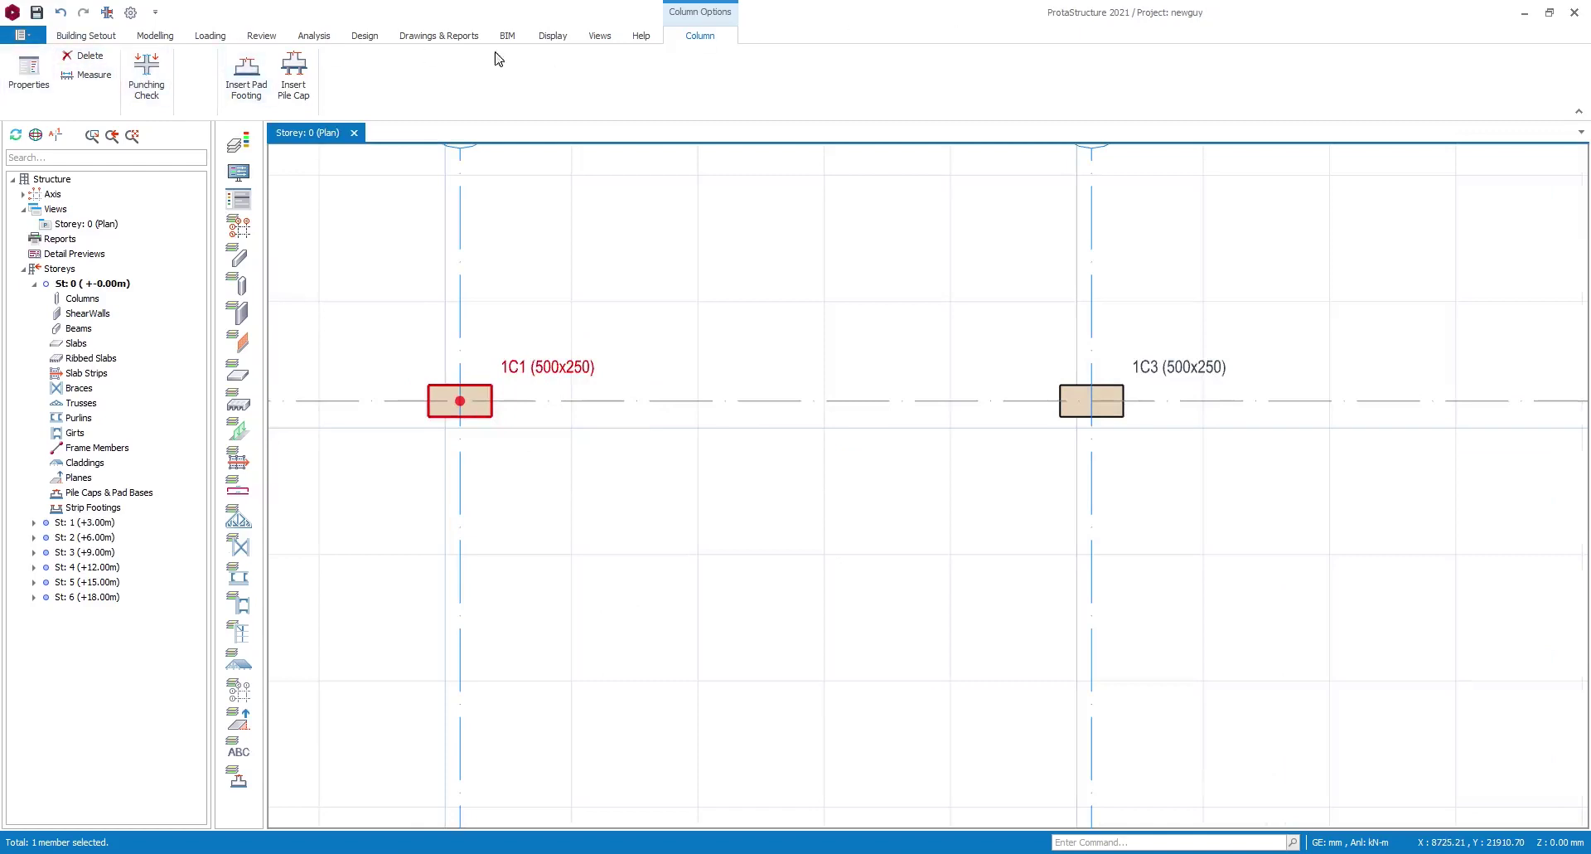
- Open the Settings Center and review the beam design settings
left_click(87, 35)
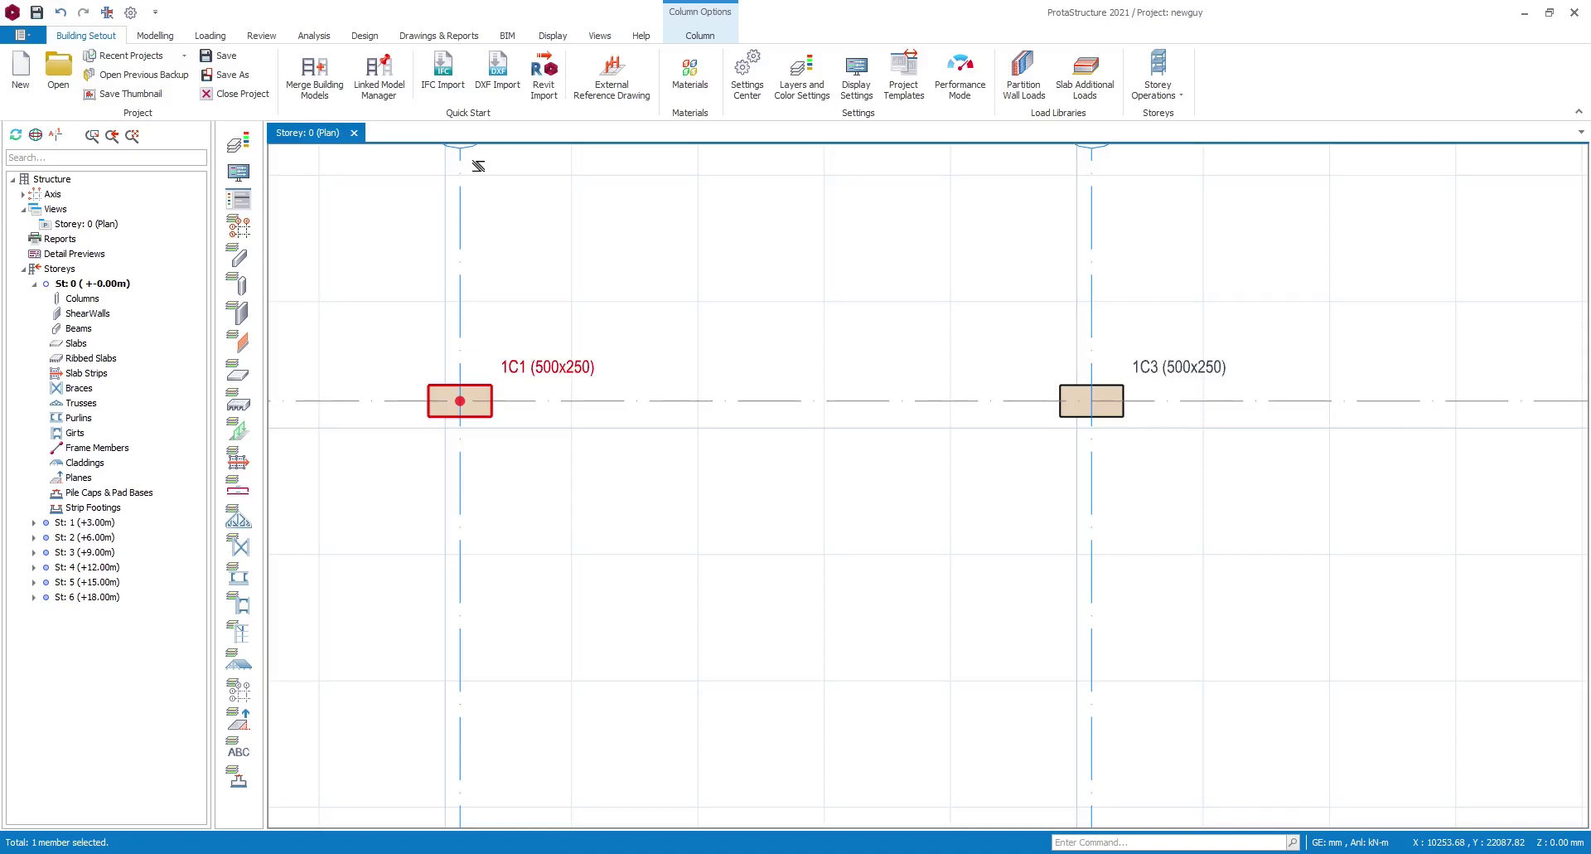
left_click(760, 91)
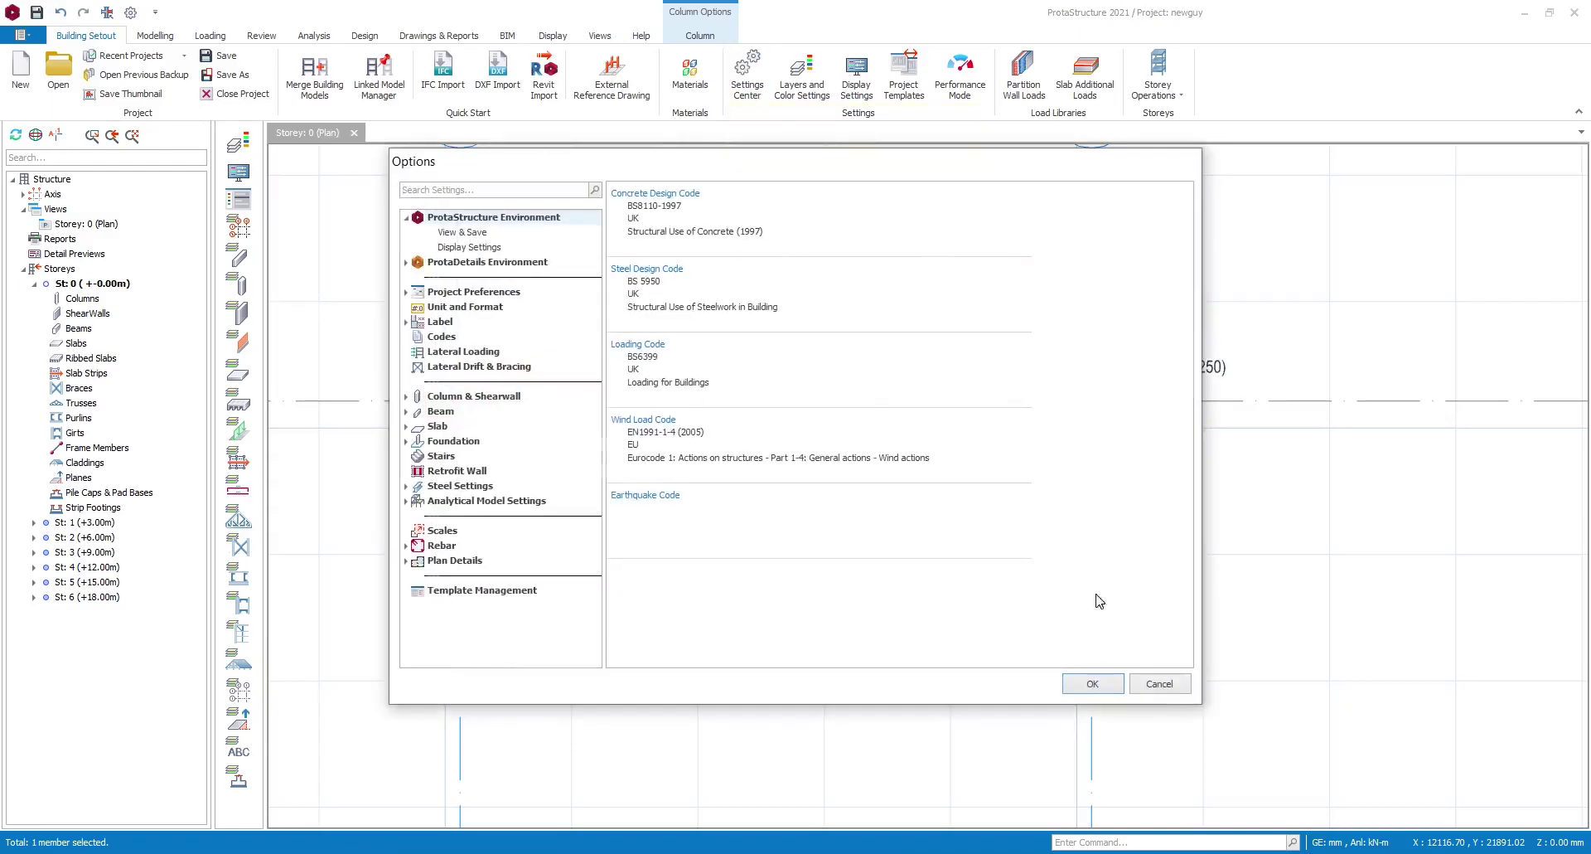
left_click(1157, 682)
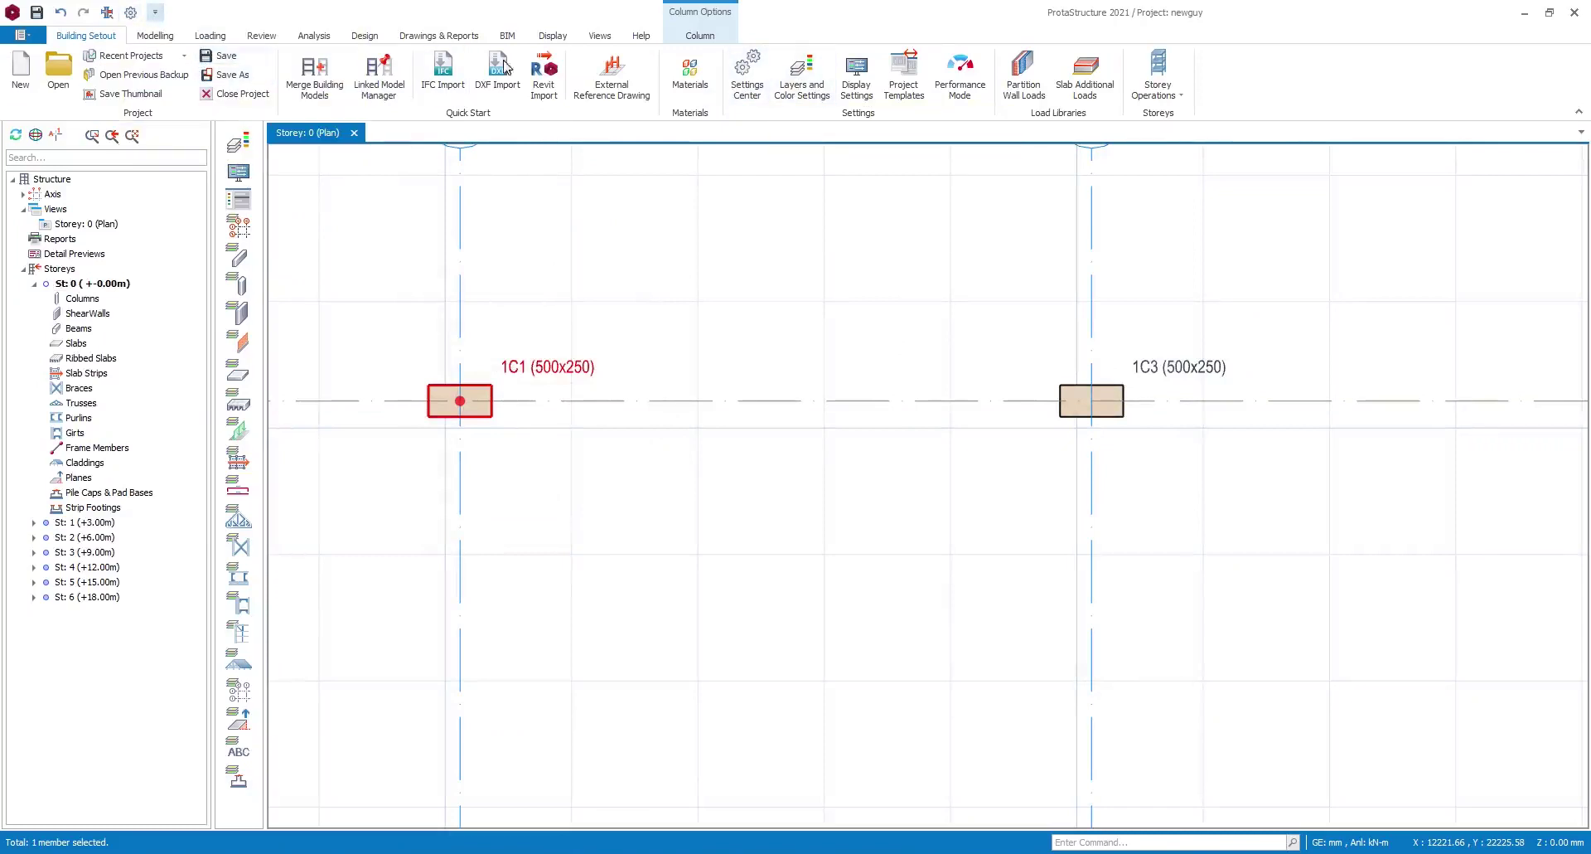
left_click(746, 73)
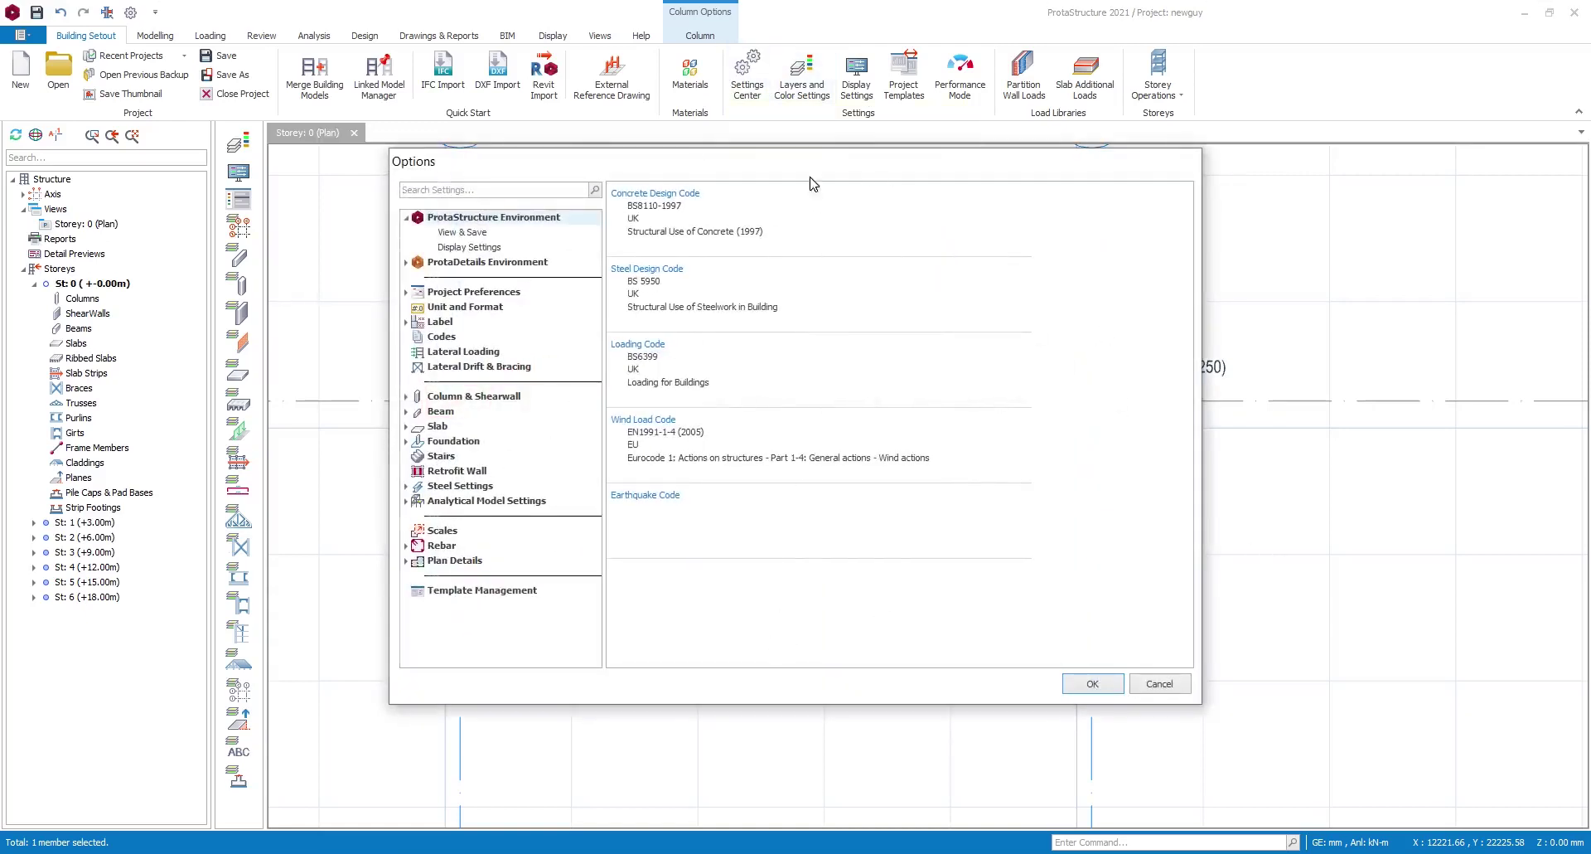
left_click_drag(810, 175, 748, 174)
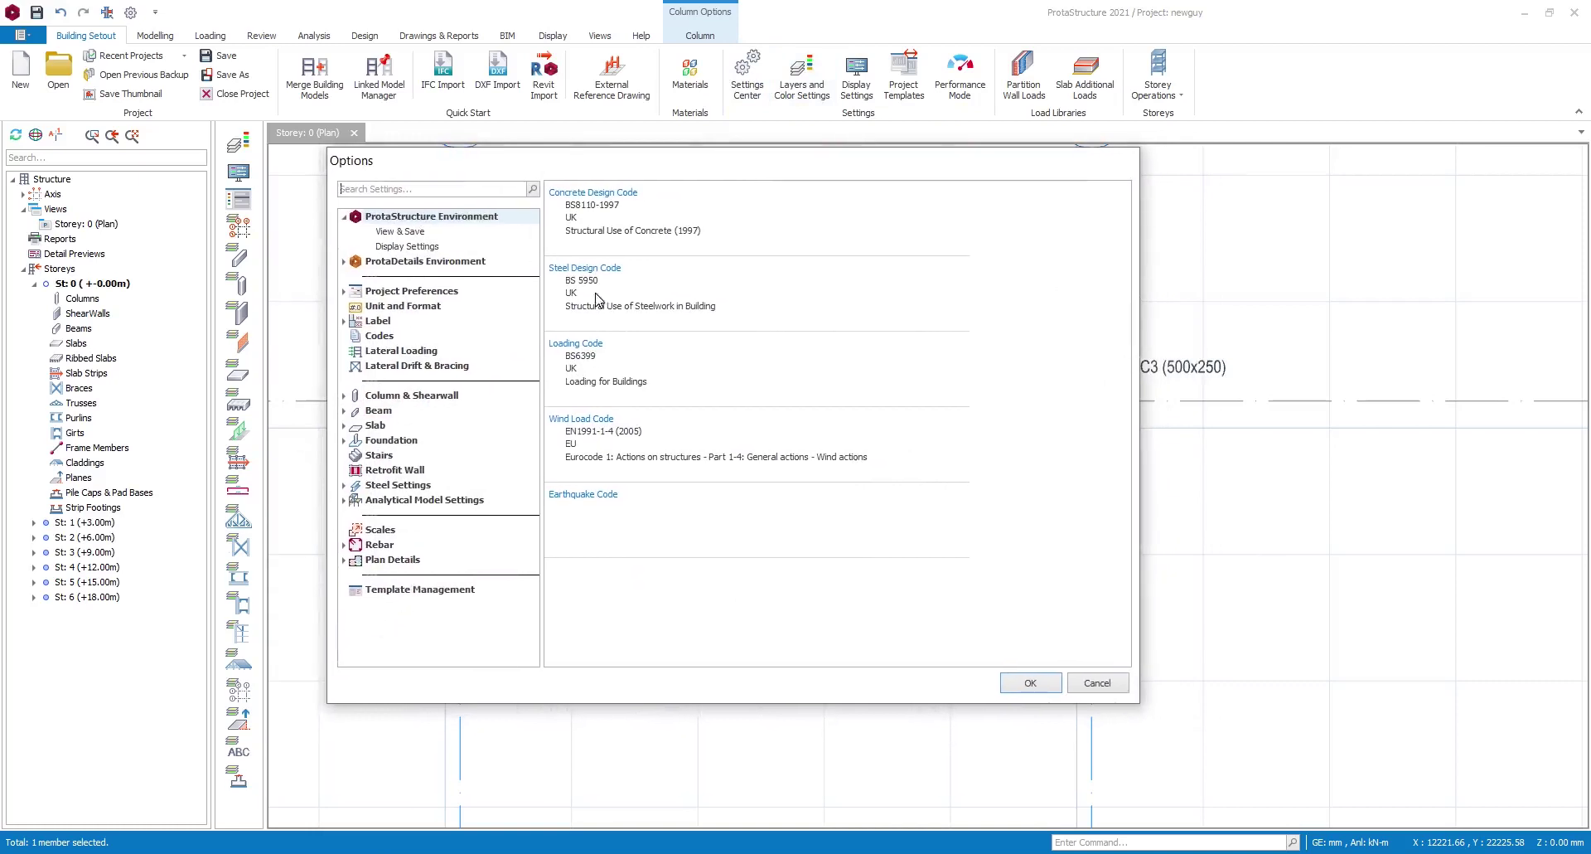
left_click(384, 412)
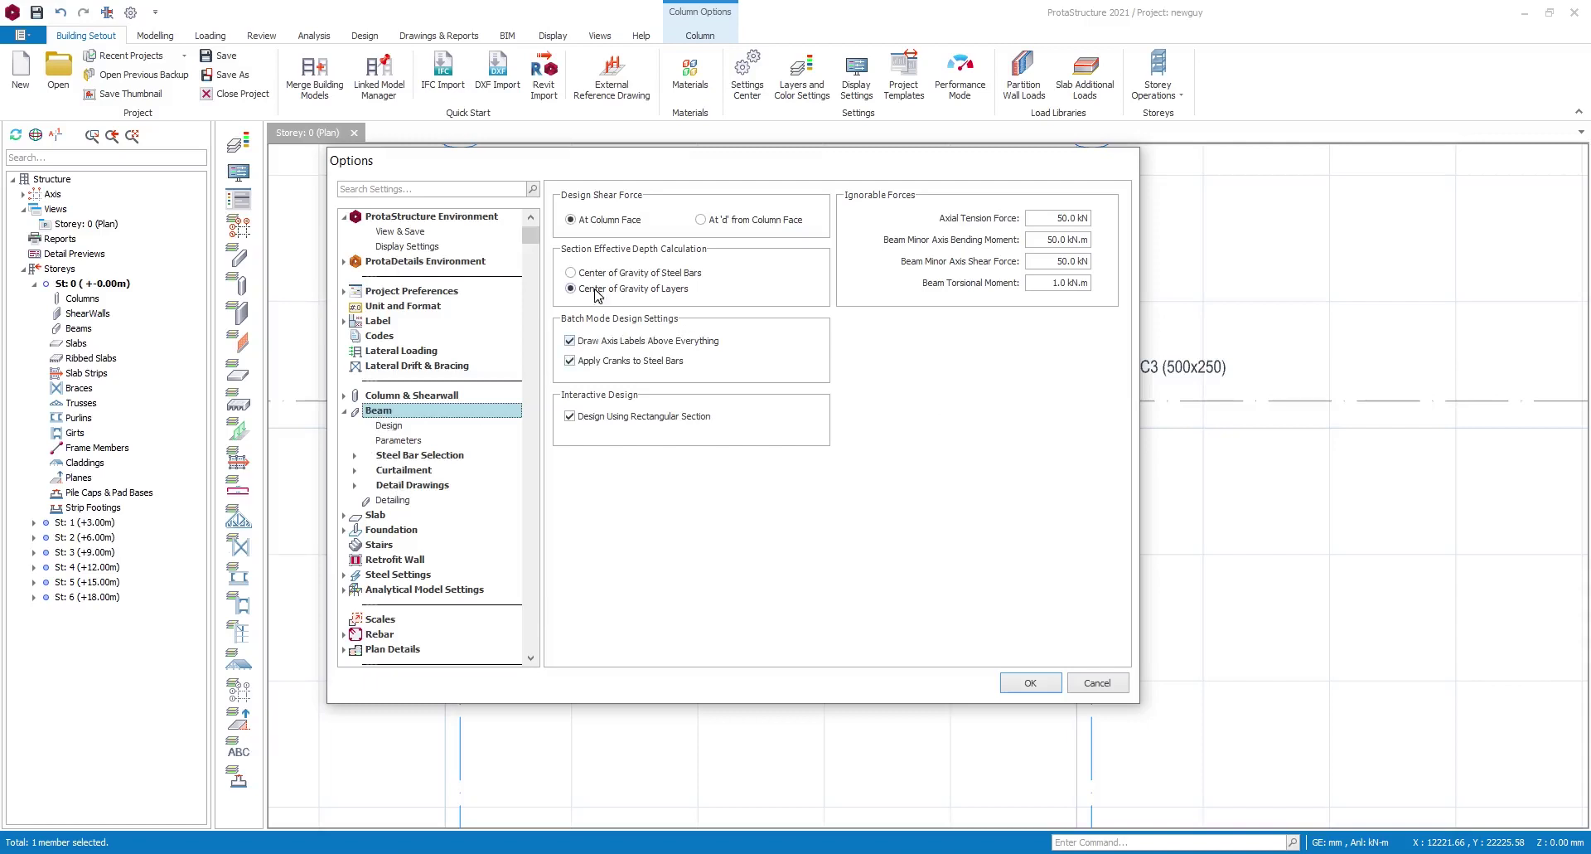
left_click(394, 426)
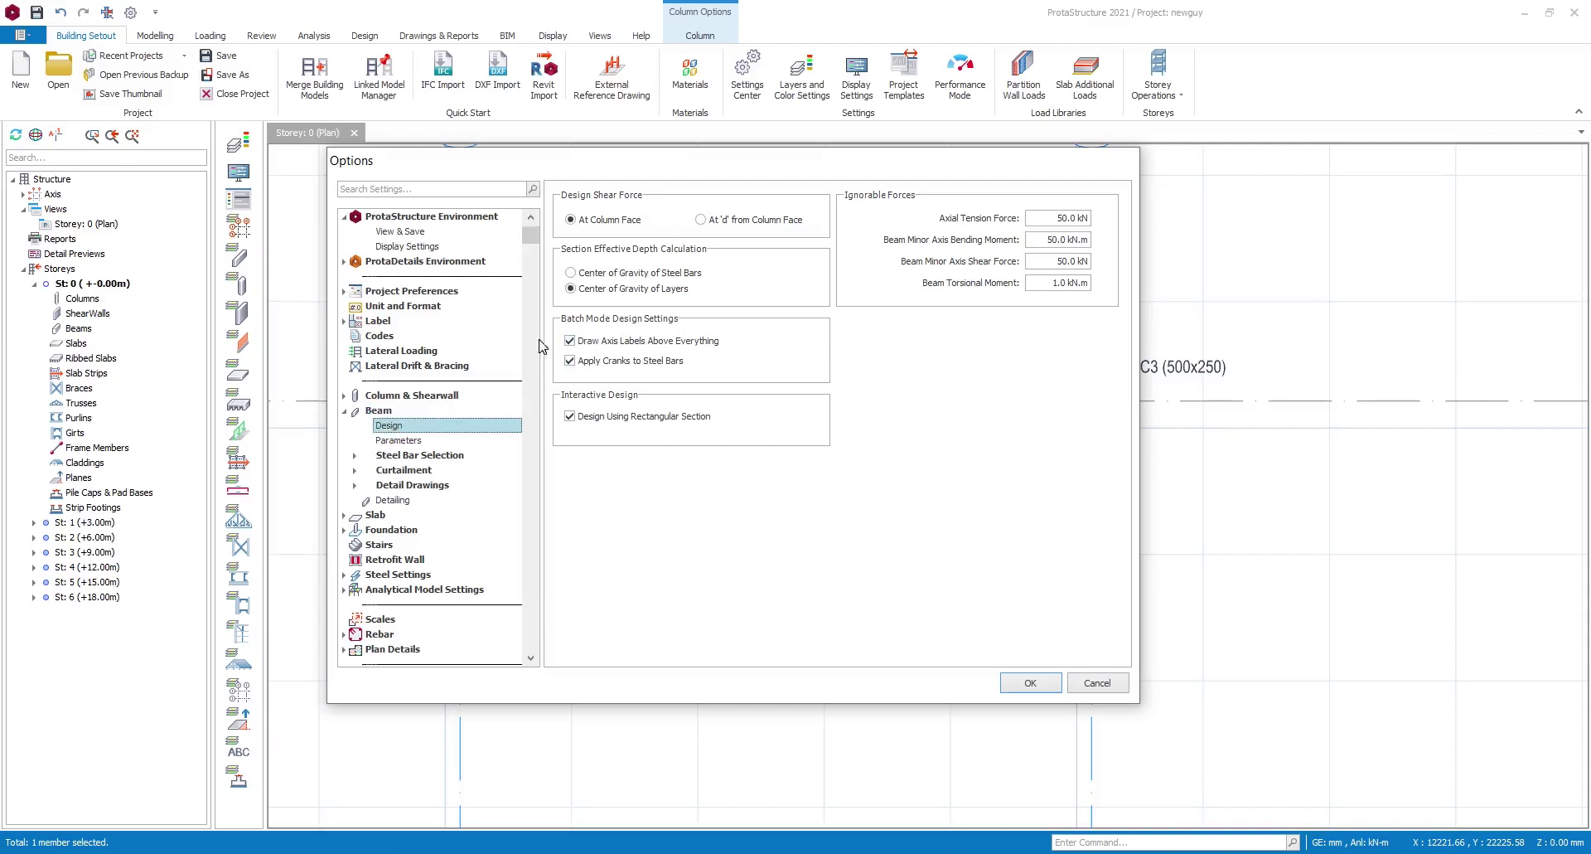
- Set the floor beams' minimum steel diameter to Y7 and maximum steel diameter to Y26 in the beam parameters
left_click(397, 440)
left_click(818, 236)
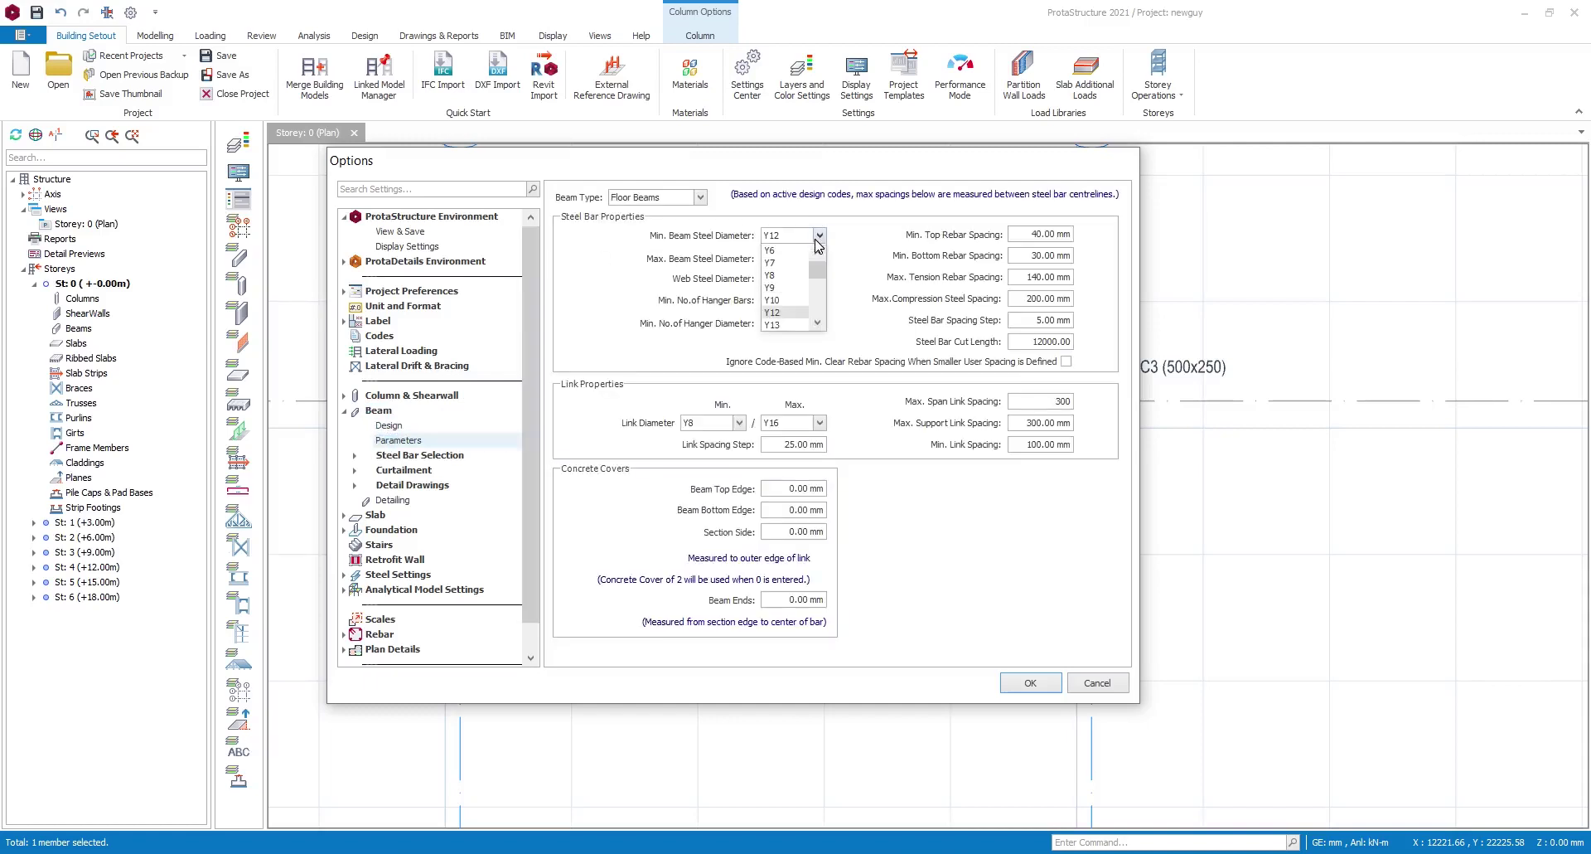
left_click(797, 265)
left_click(818, 257)
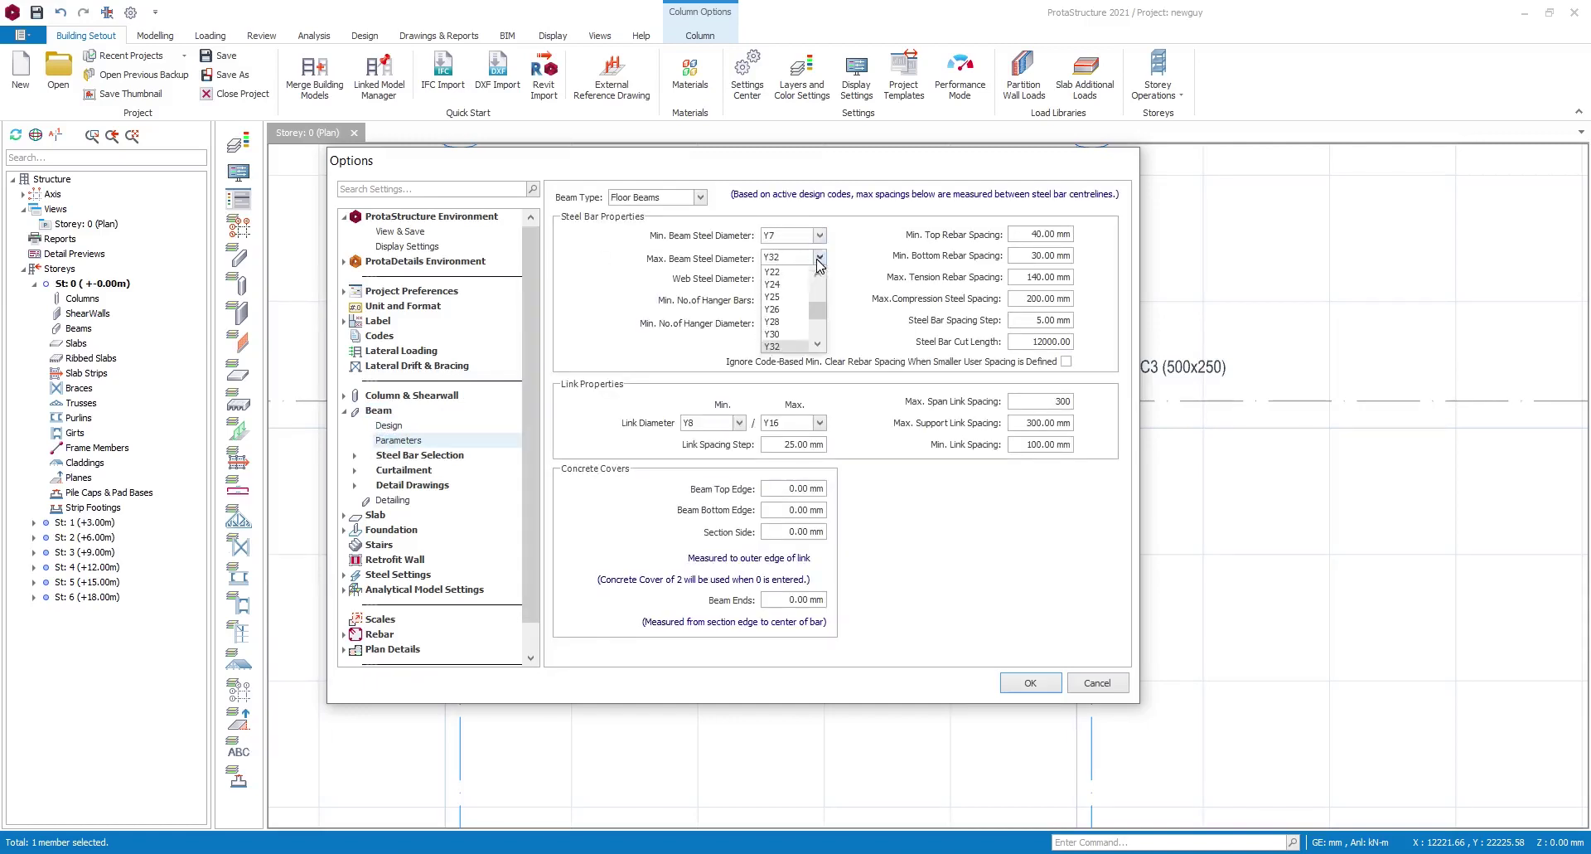
left_click(791, 286)
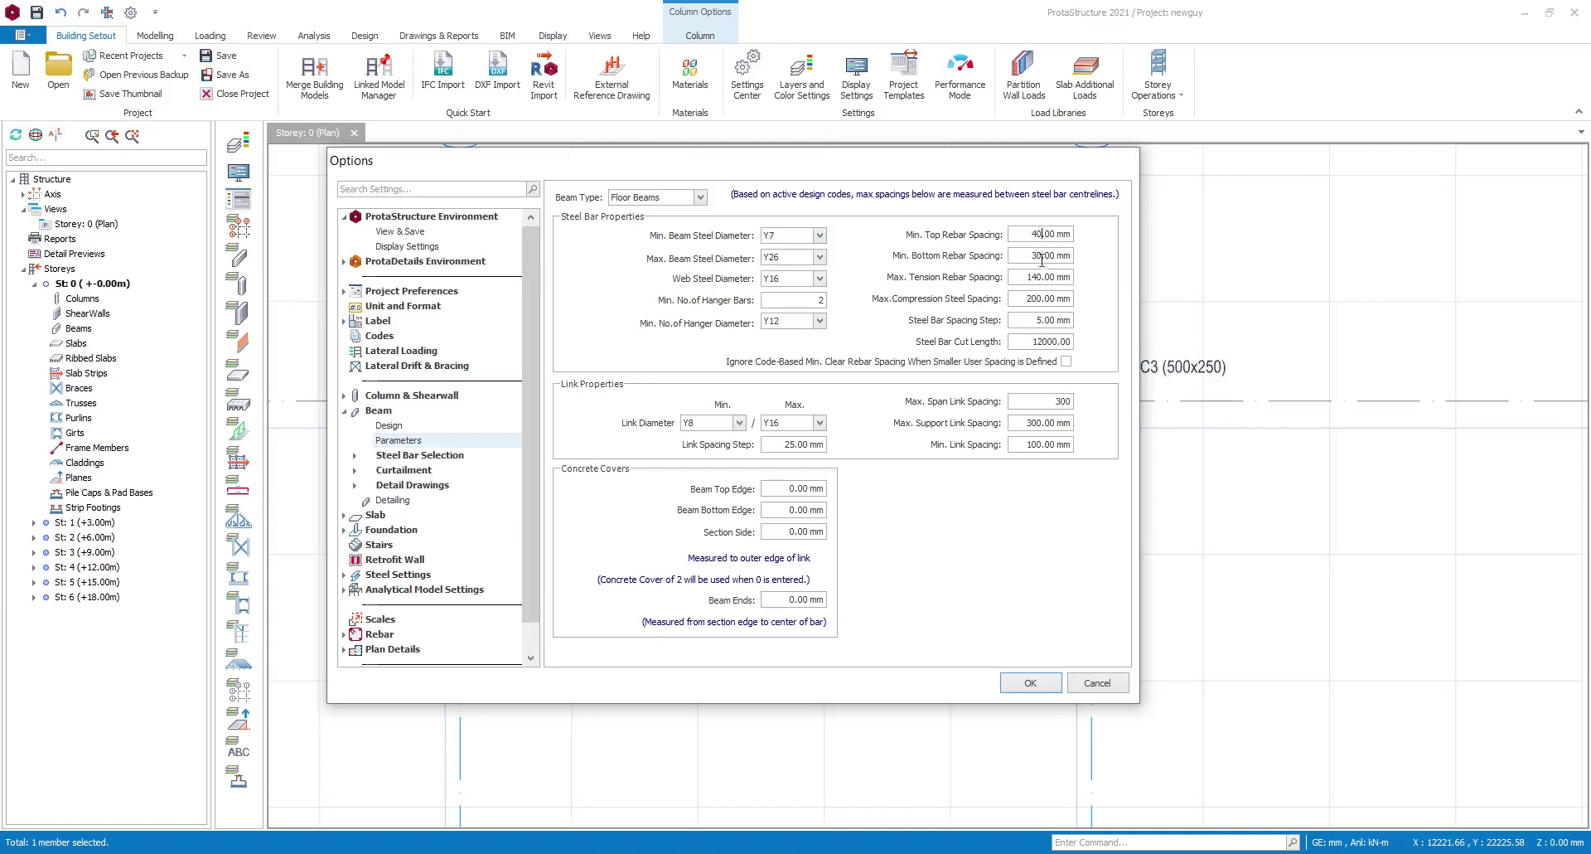
- Choose the minimum and maximum link diameters in the floor beams' link properties
double_click(1065, 405)
left_click(739, 423)
left_click(704, 458)
left_click(819, 422)
left_click(787, 459)
- Review the beam settings for steel bar selection, bent-up bars, links, curtailment and detail drawings
left_click(415, 455)
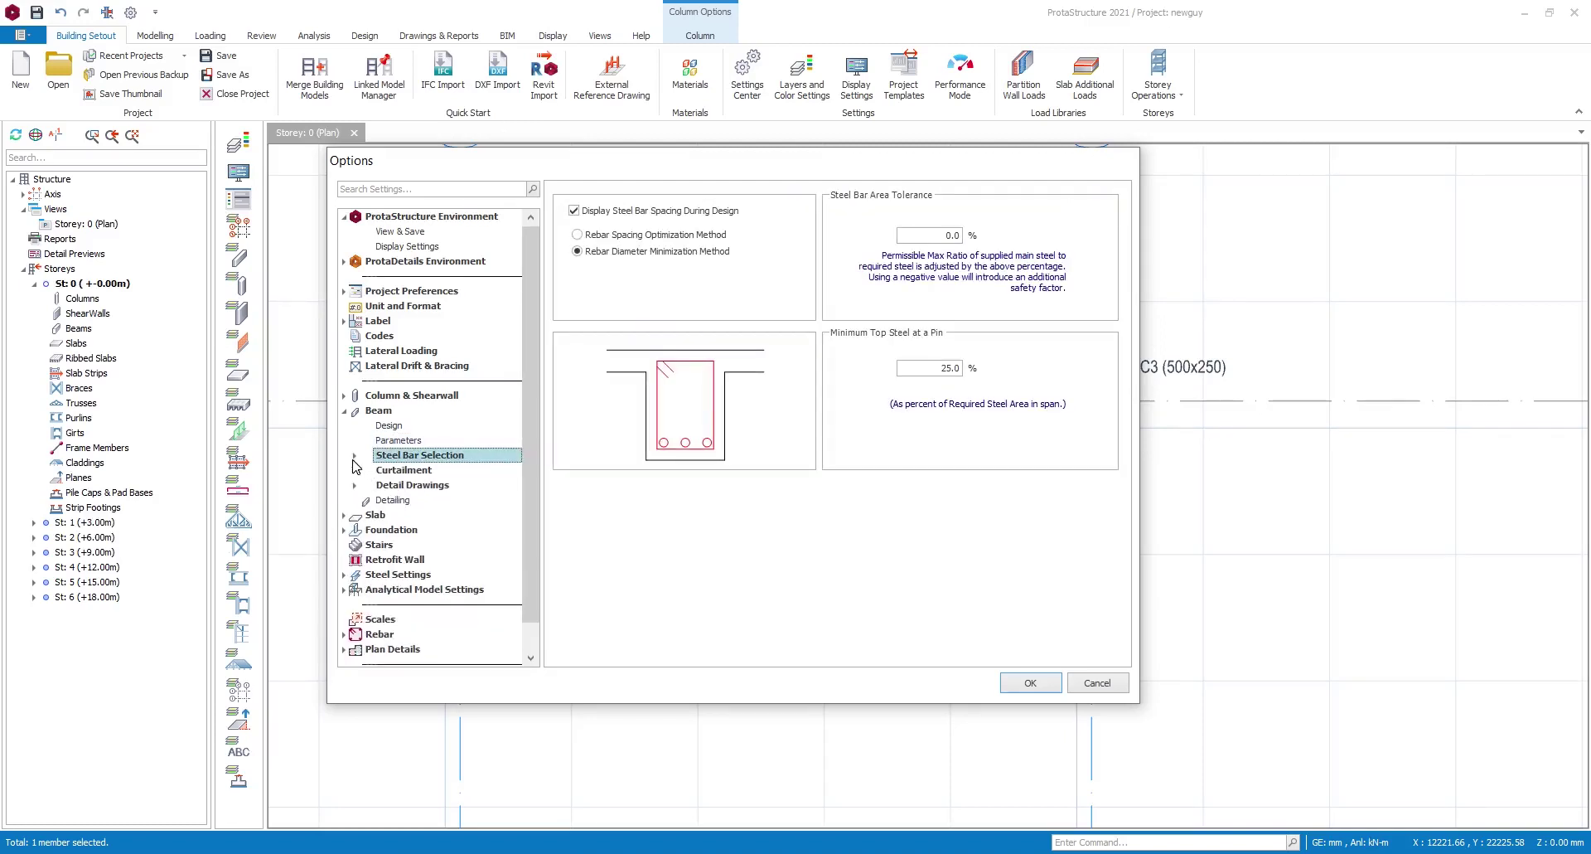
left_click(355, 455)
left_click(399, 485)
left_click(411, 499)
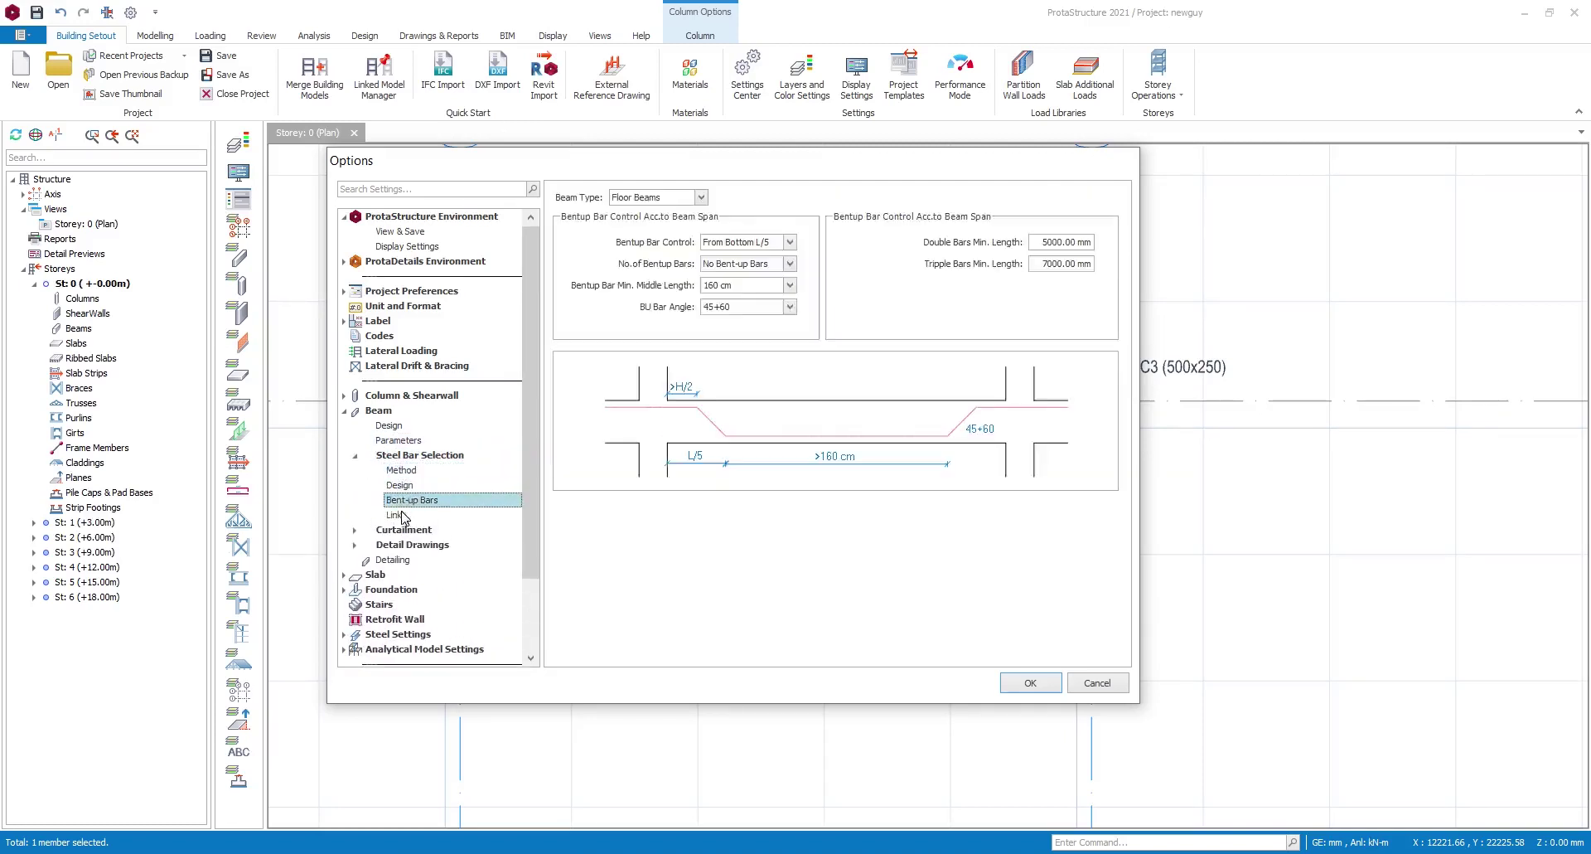
left_click(397, 514)
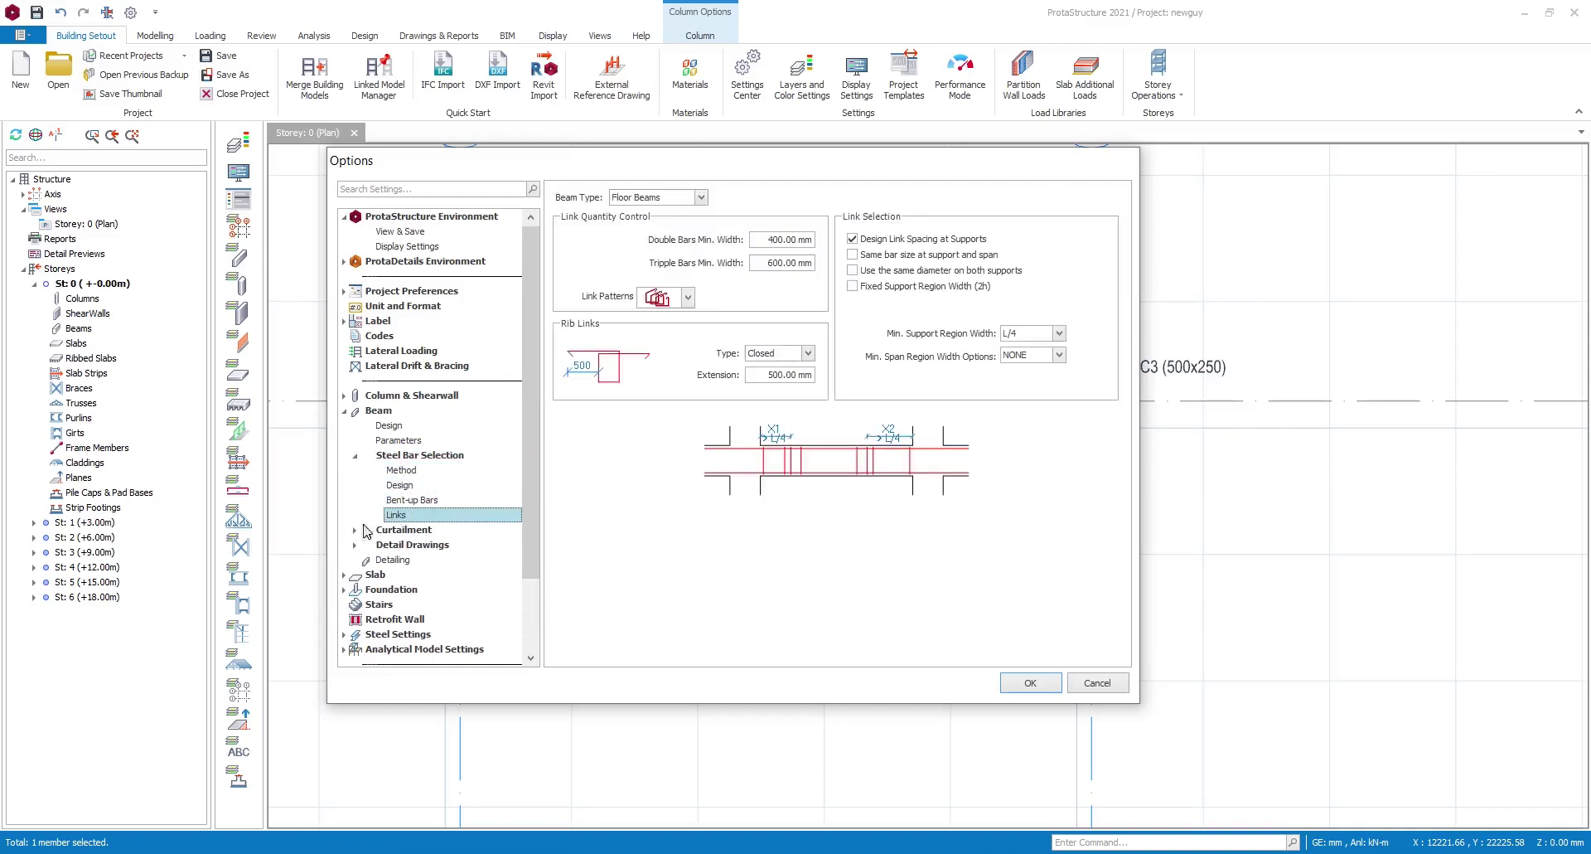
left_click(354, 529)
left_click(405, 545)
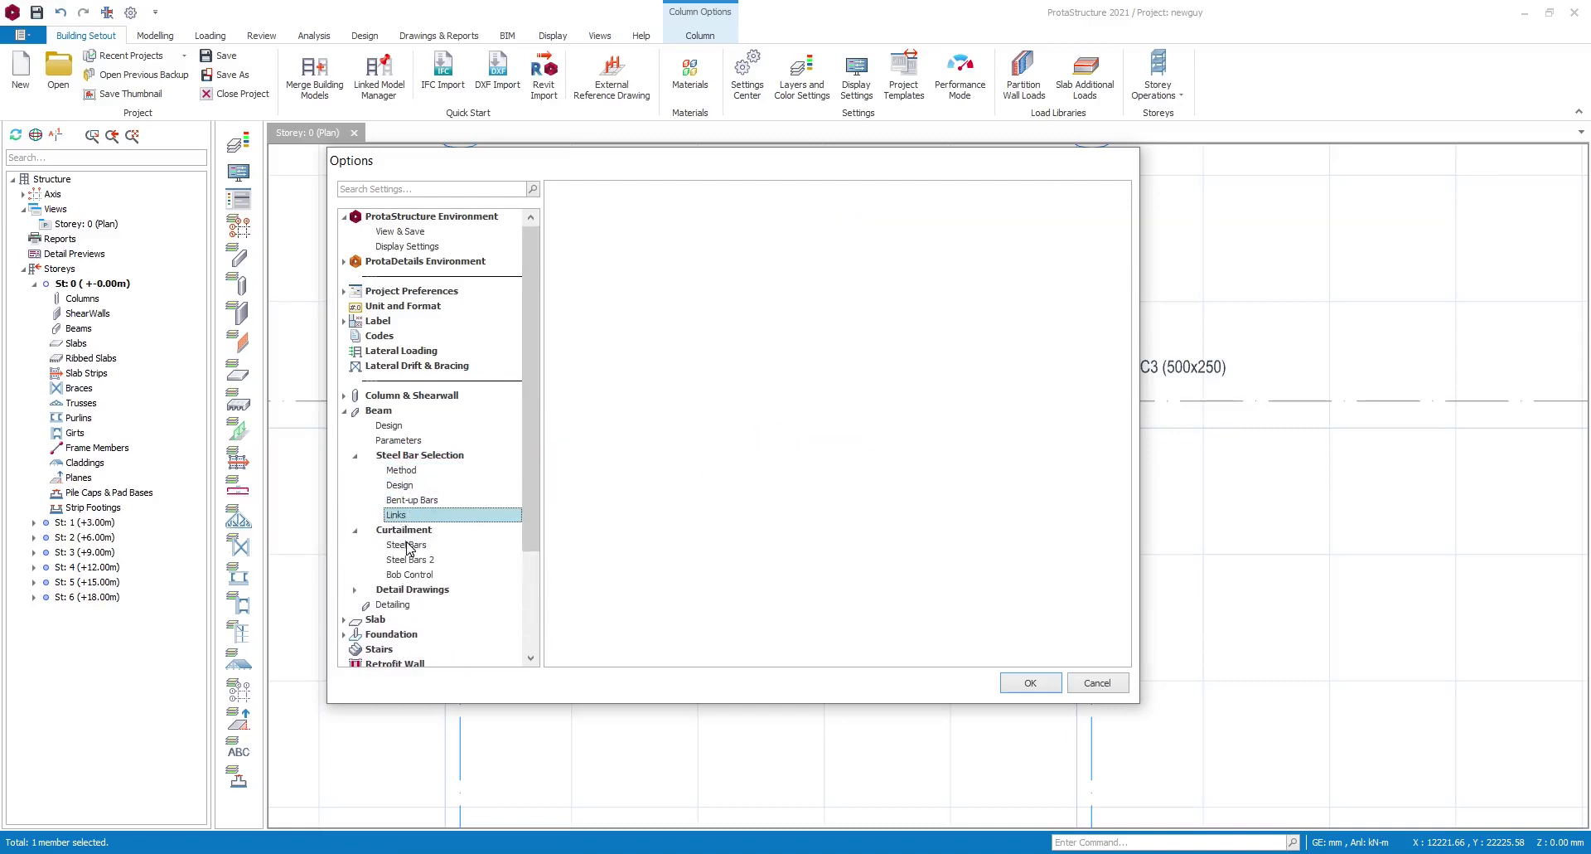
left_click(354, 589)
left_click(402, 604)
left_click(400, 619)
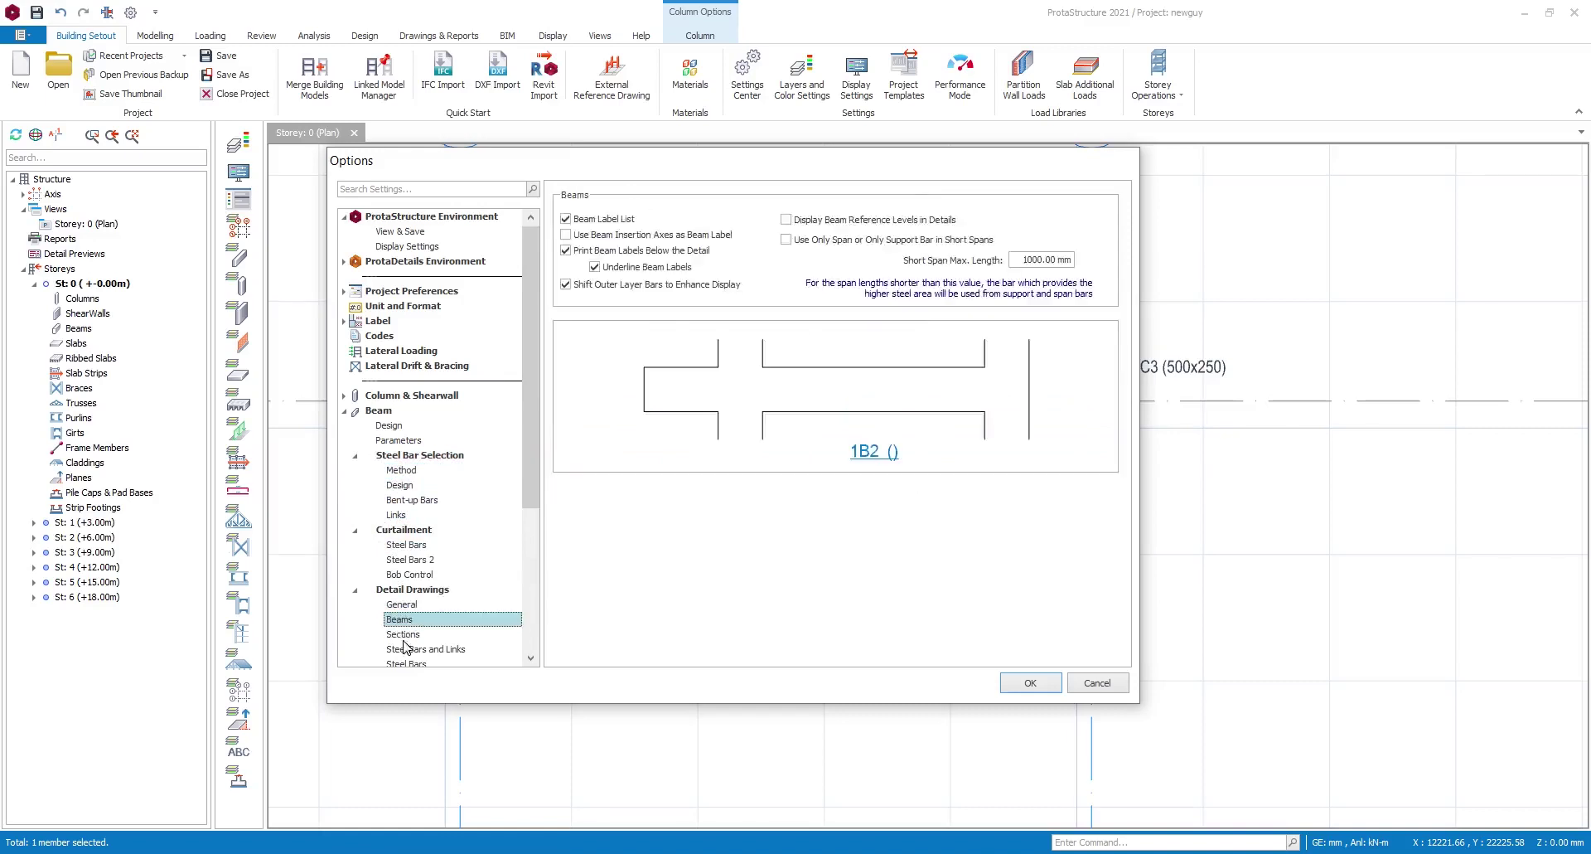
left_click(410, 649)
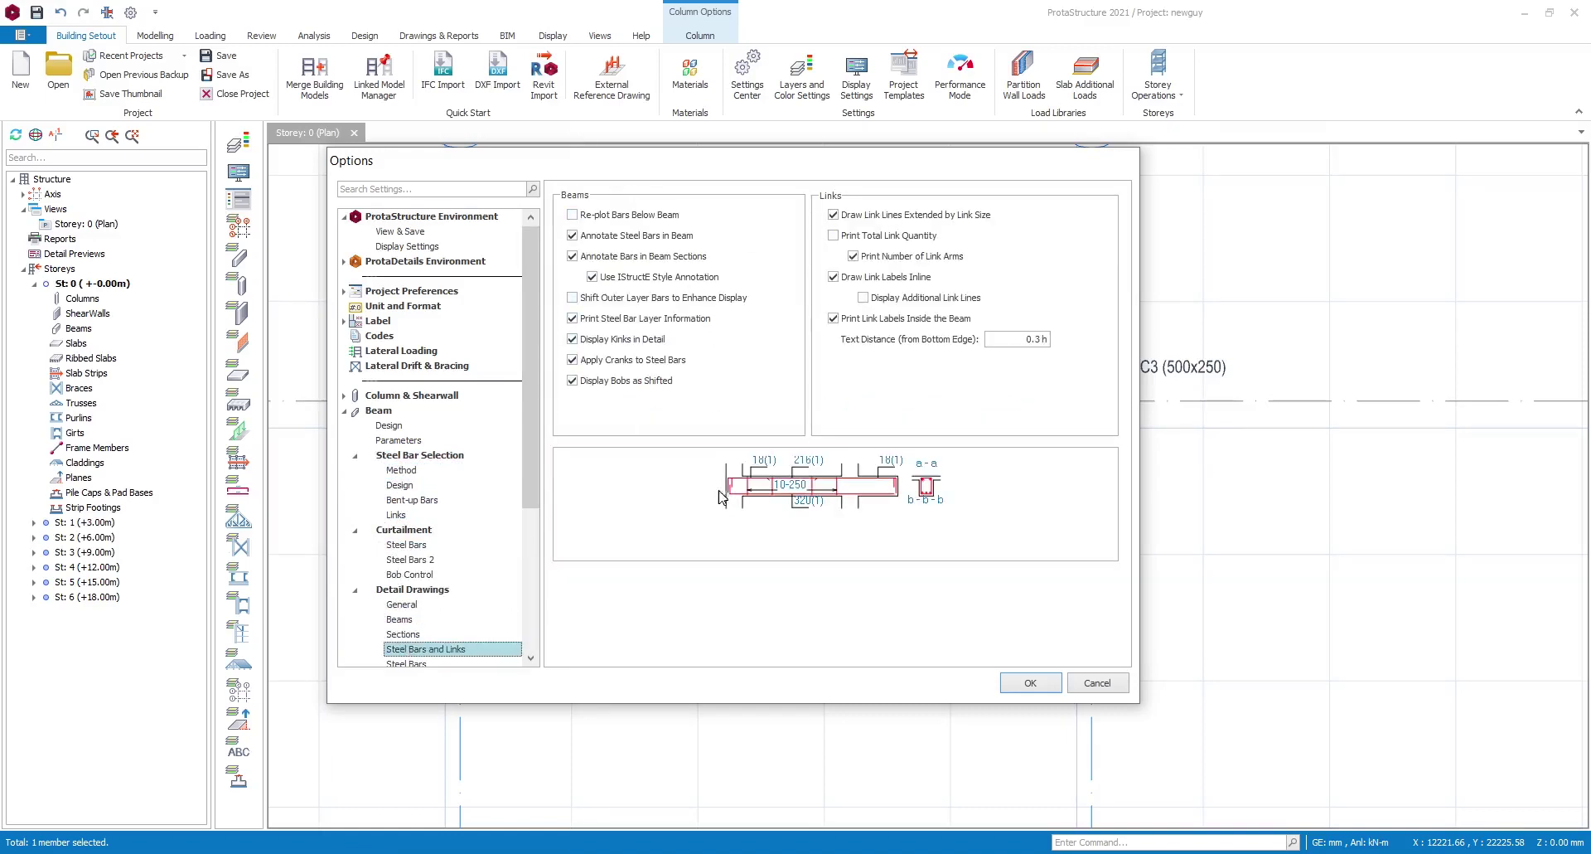
- Switch the IStructE style annotation for beam sections off and back on, and accept the settings
left_click(596, 277)
left_click(596, 279)
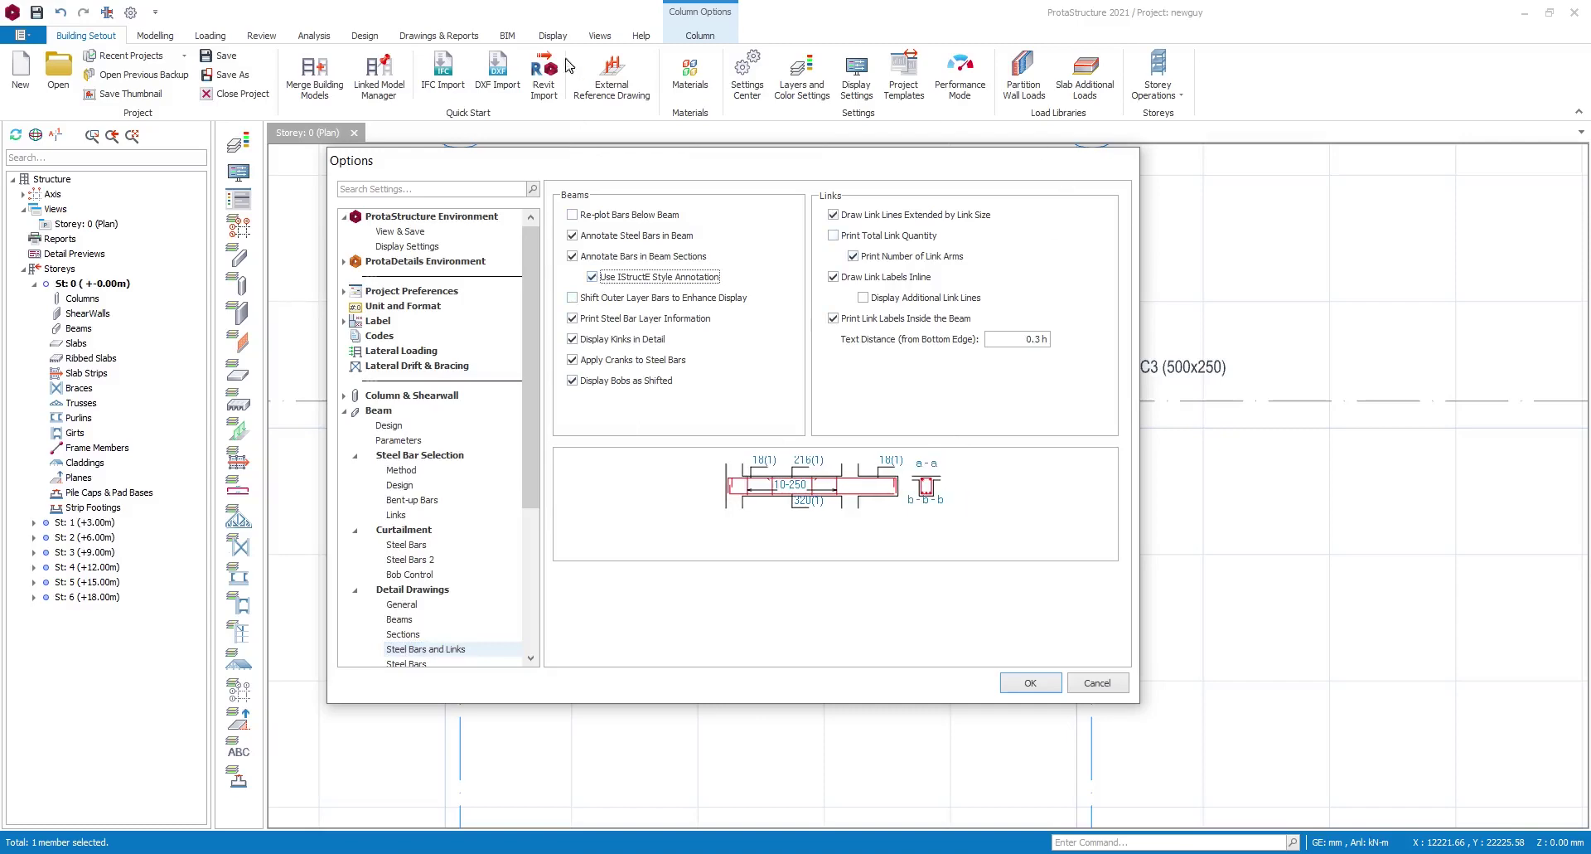
left_click(1032, 682)
- Run the static building analysis, and close its summary report, the analysis dialogs and the analytical model view
scroll(280, 335, "down", 3)
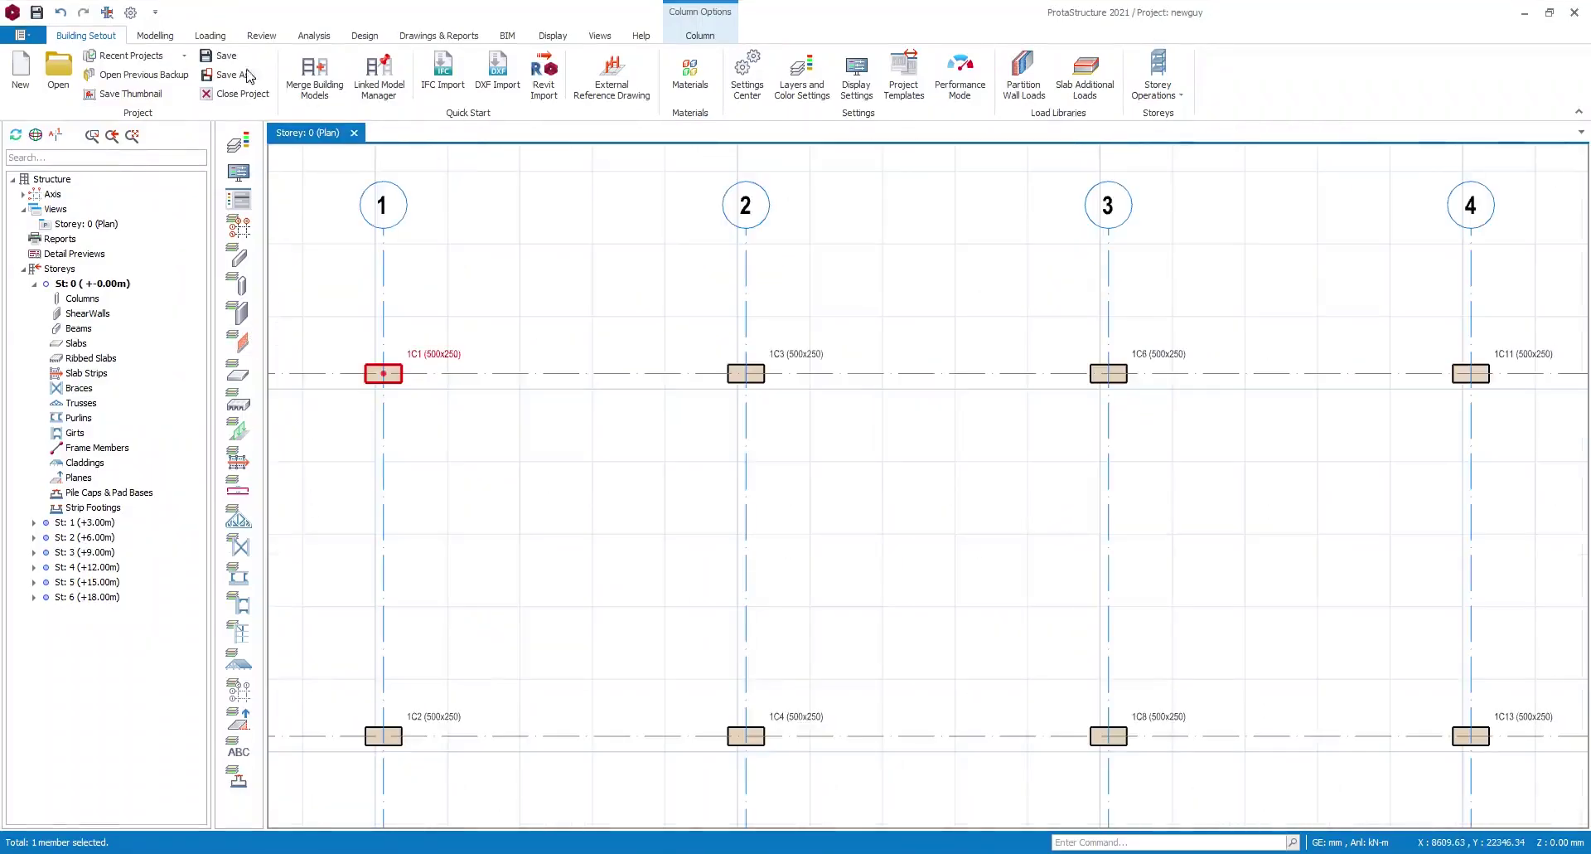
left_click(317, 35)
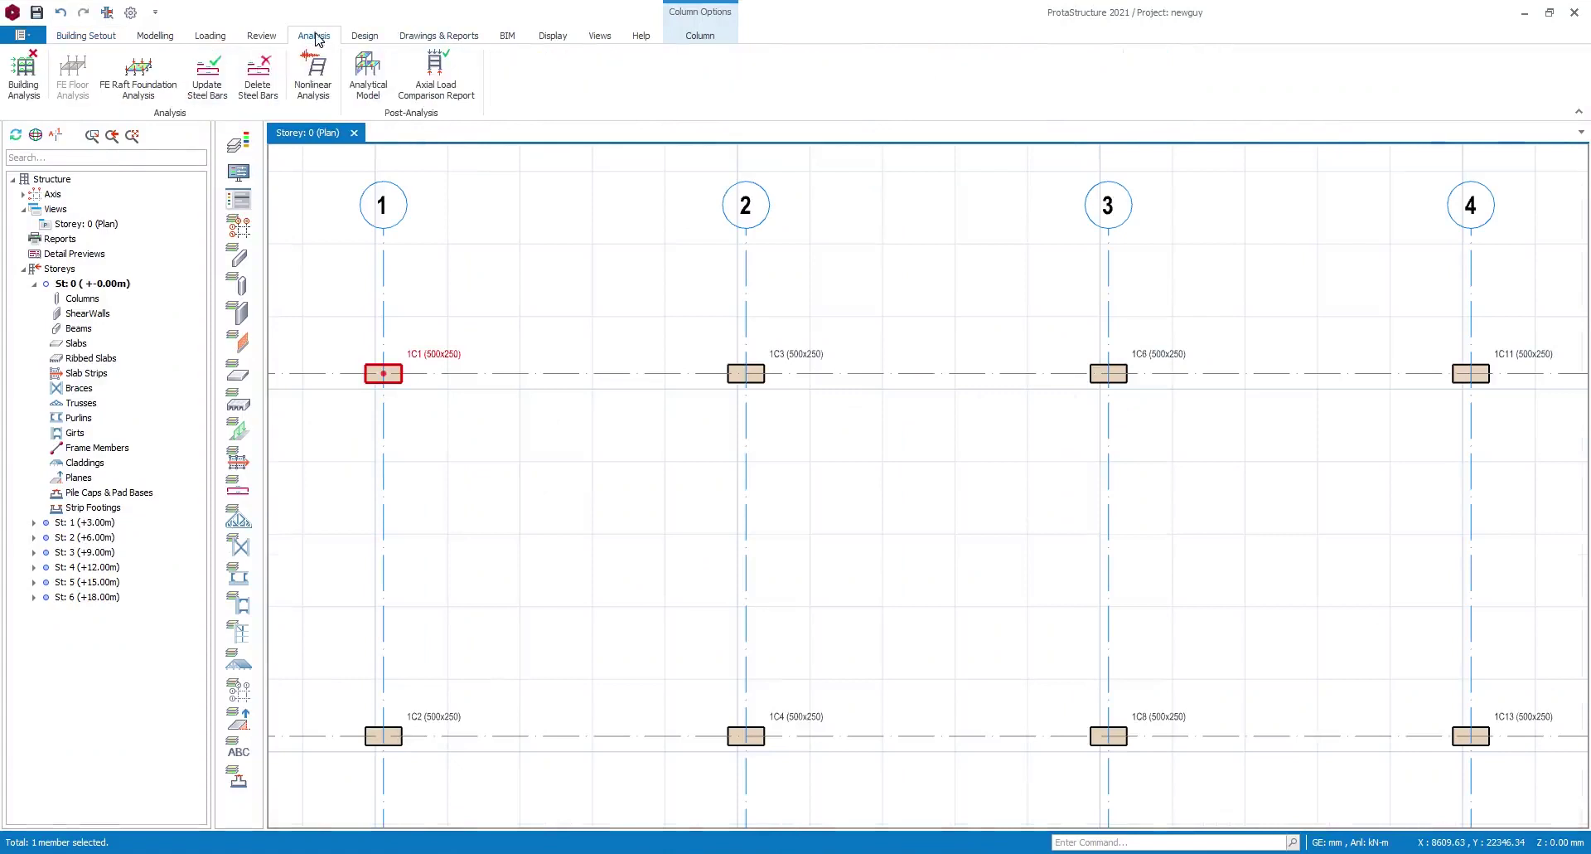
left_click(25, 79)
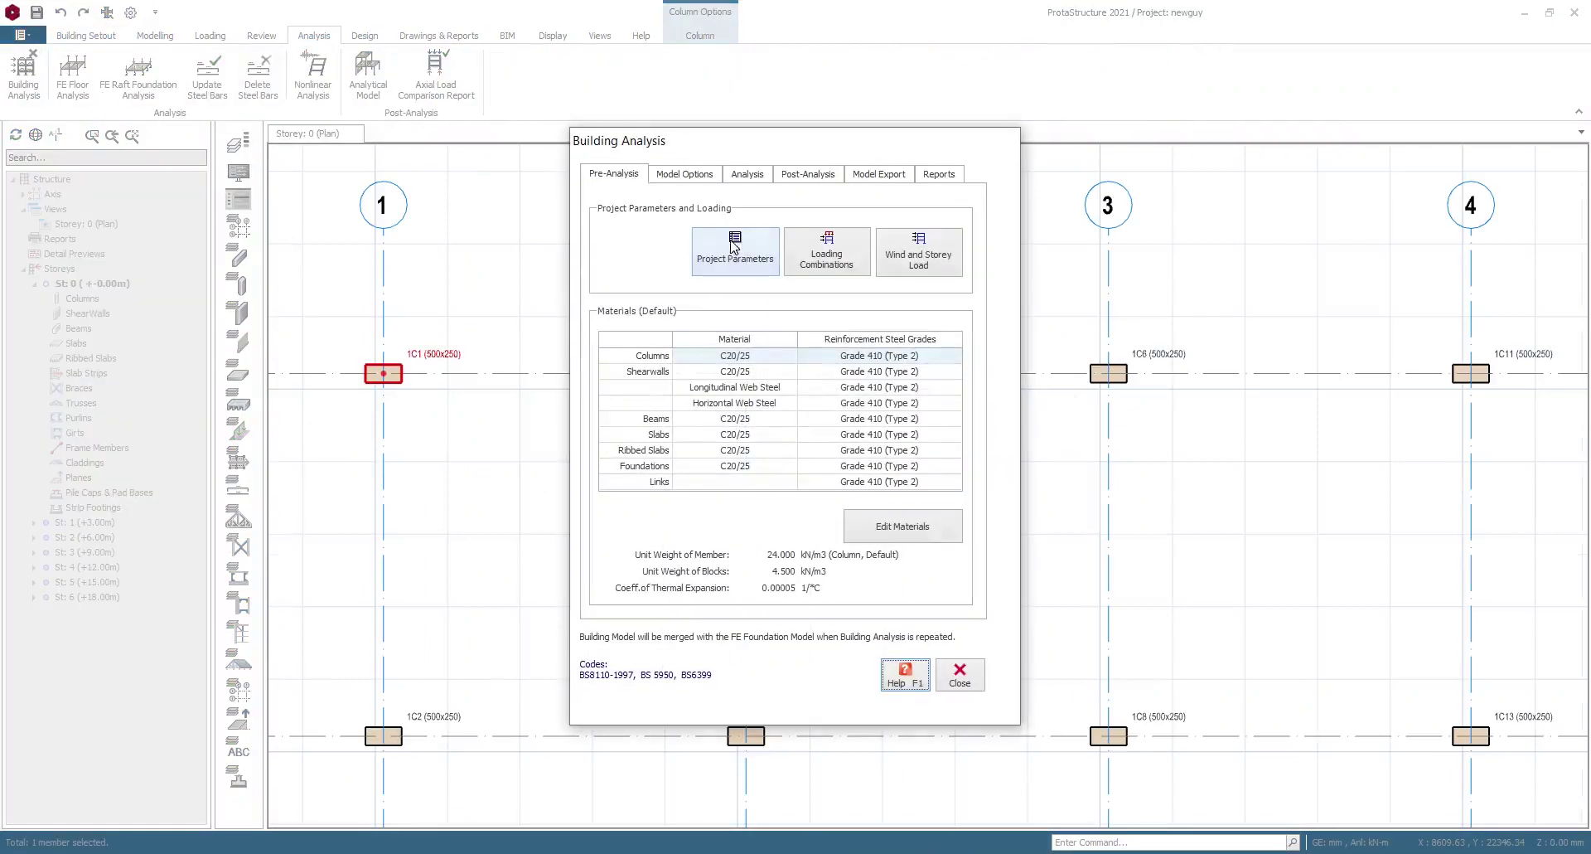
left_click(732, 176)
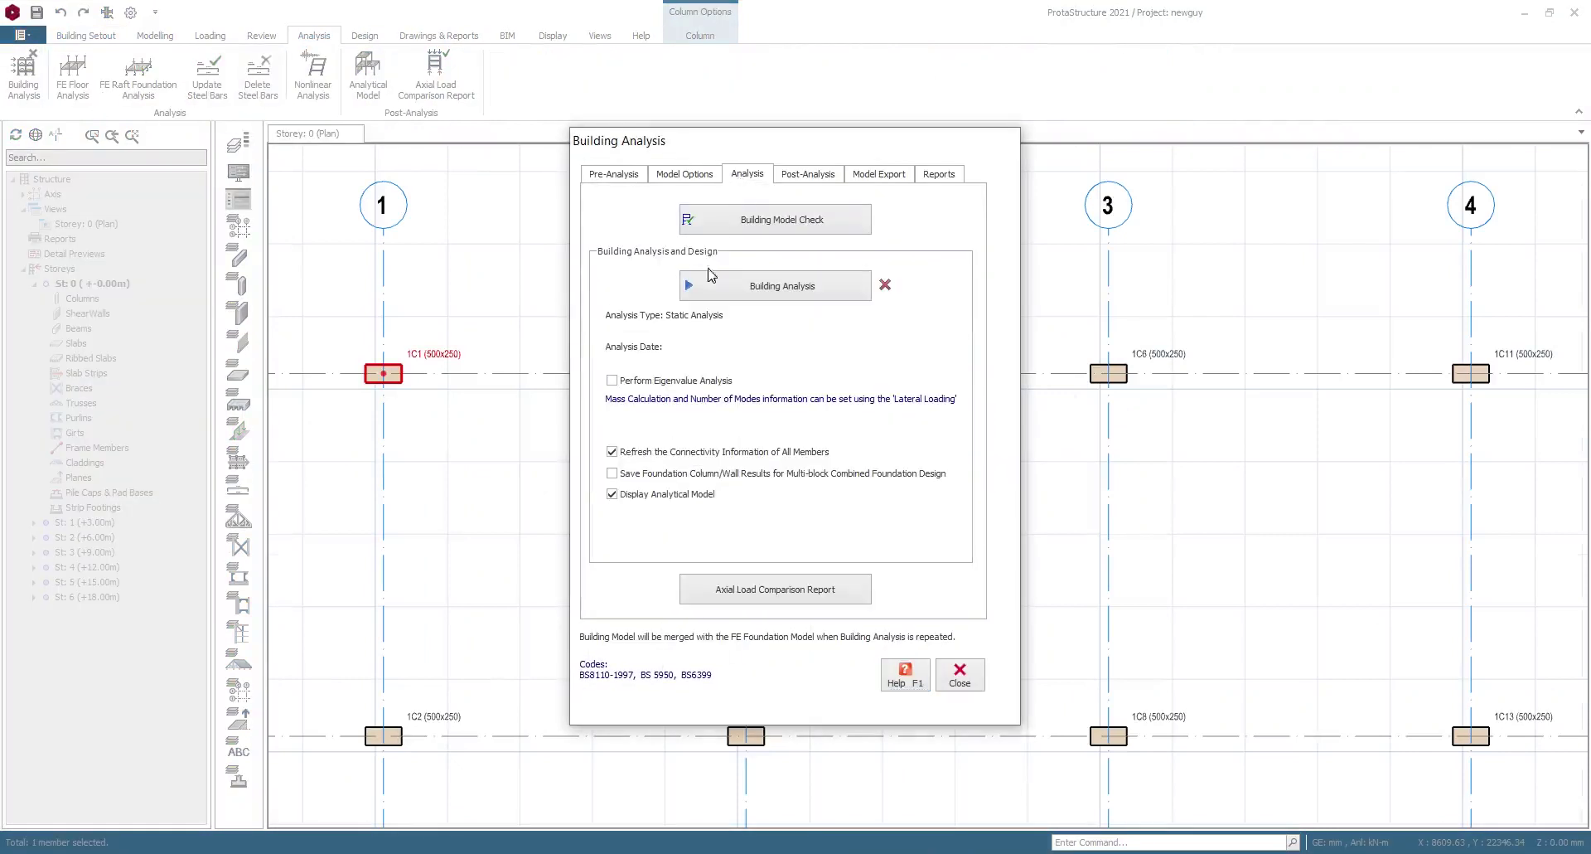
left_click(786, 290)
left_click(859, 514)
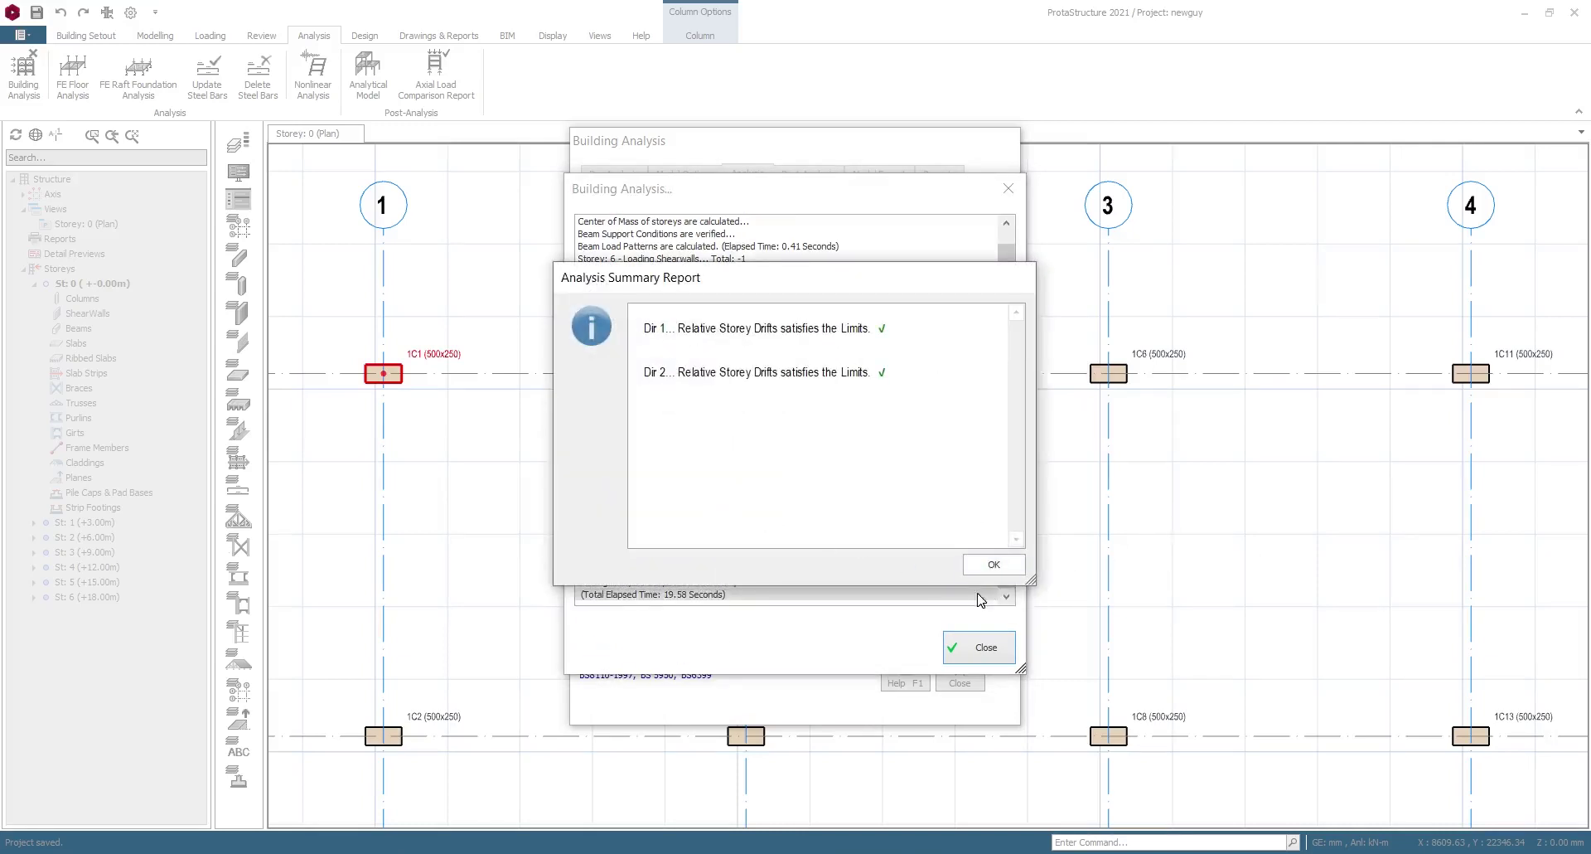
left_click(993, 563)
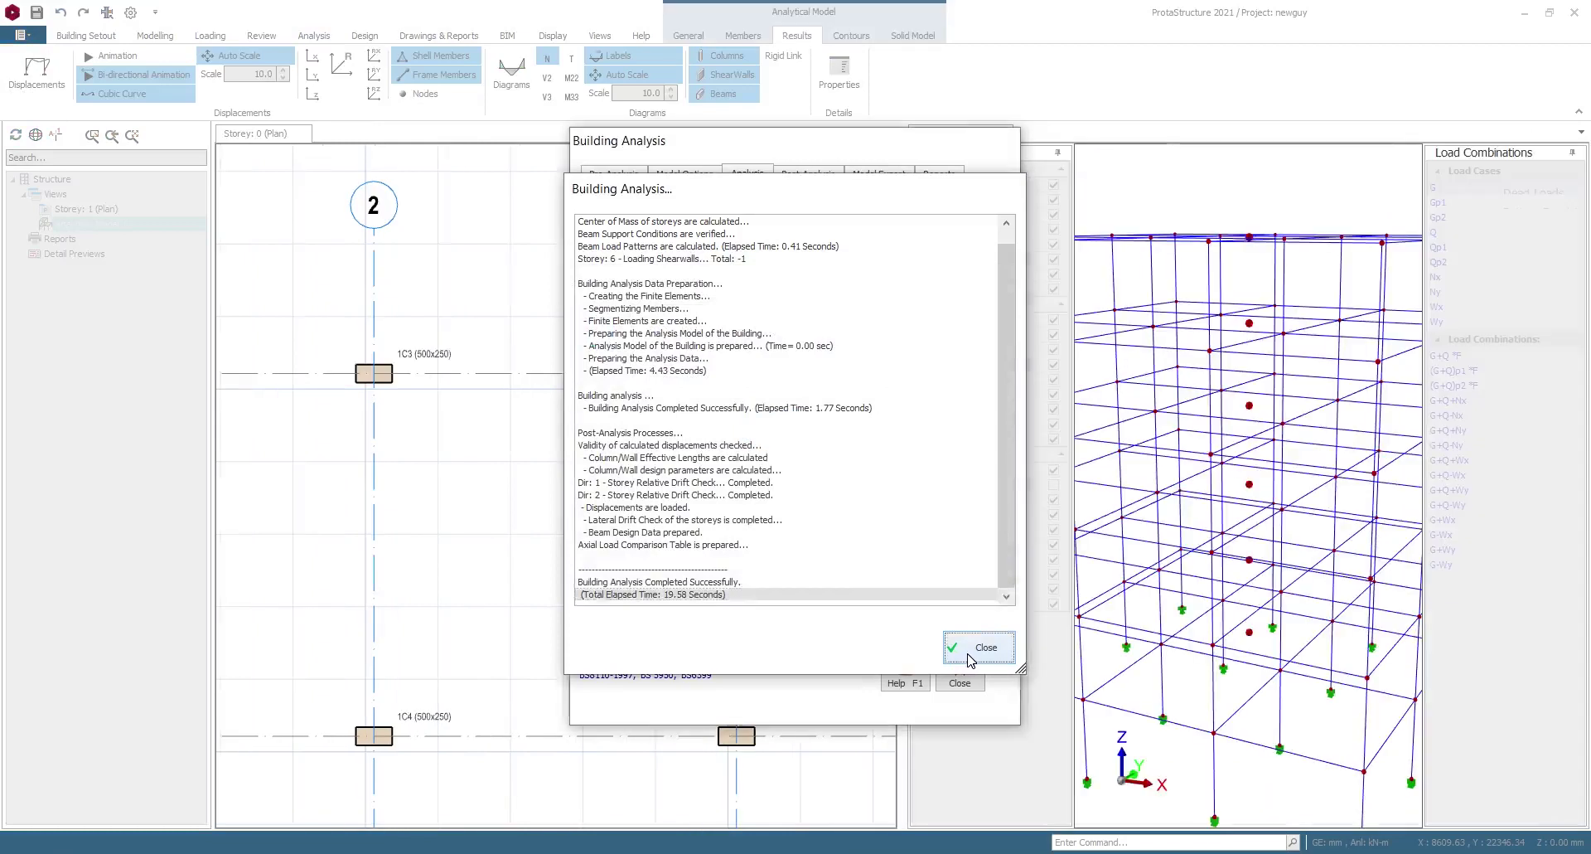
left_click(972, 657)
left_click(960, 682)
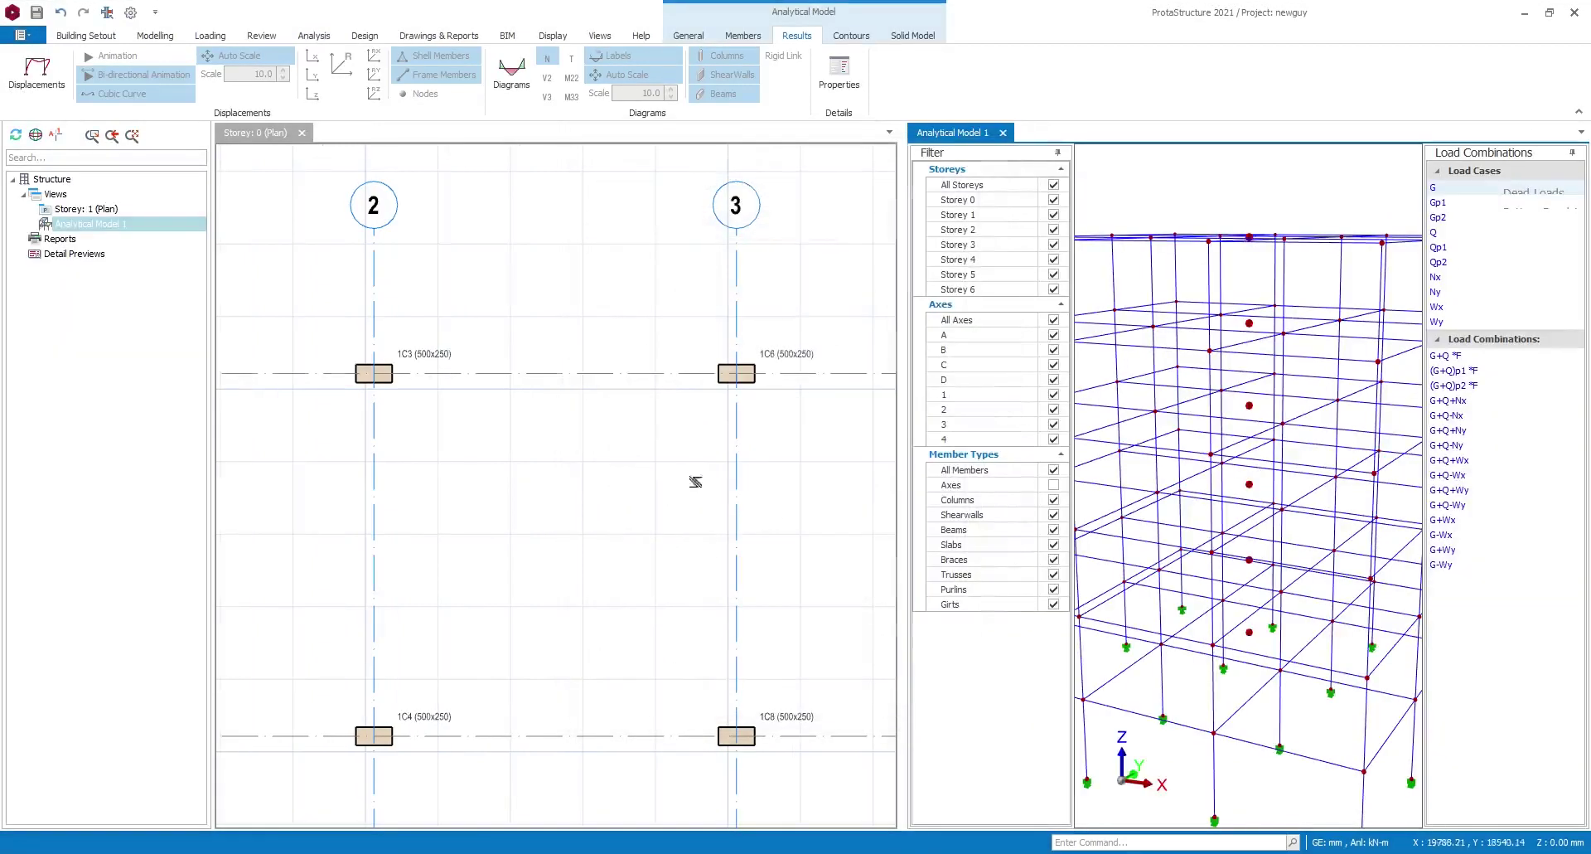
left_click(1005, 135)
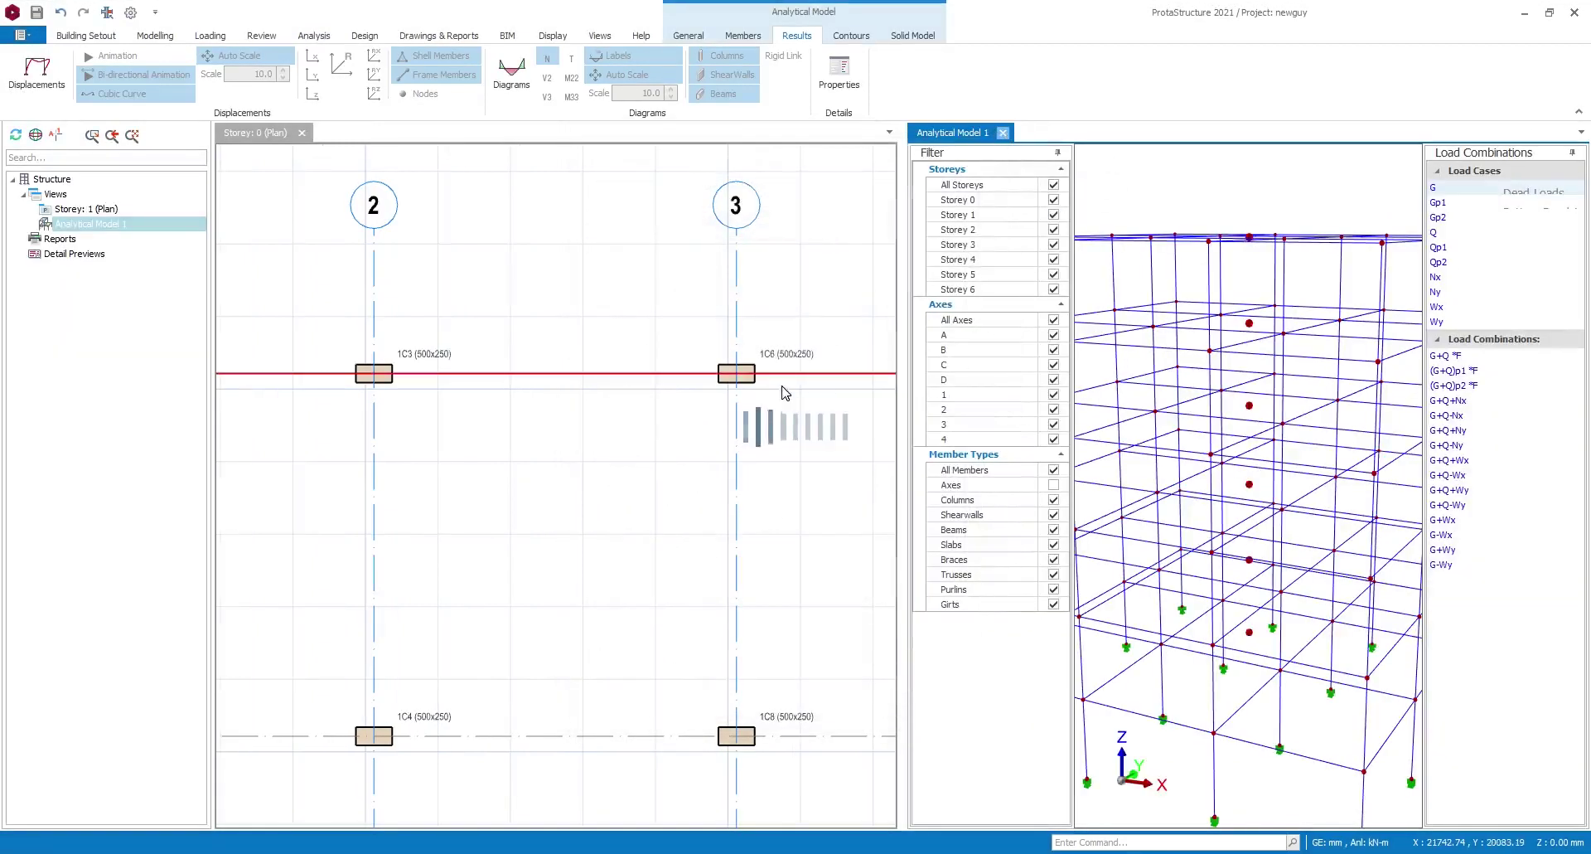
- Start a pad footing batch design for the twelve columns on axes 1 to 3 of the Storey 0 plan
scroll(586, 460, "up", 5)
scroll(753, 359, "down", 5)
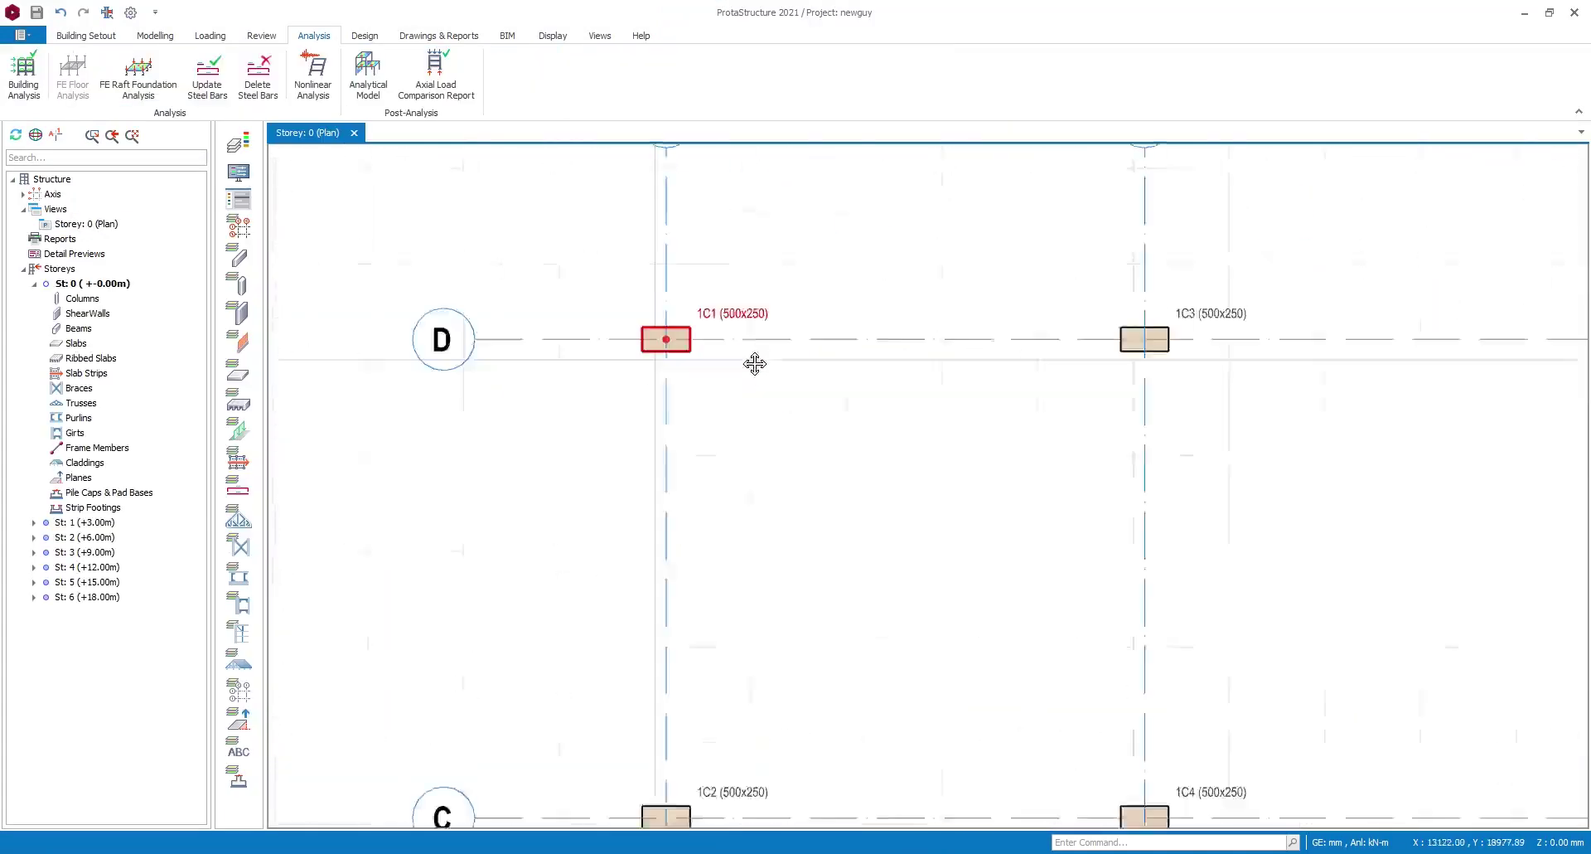
scroll(491, 245, "up", 3)
scroll(542, 267, "down", 5)
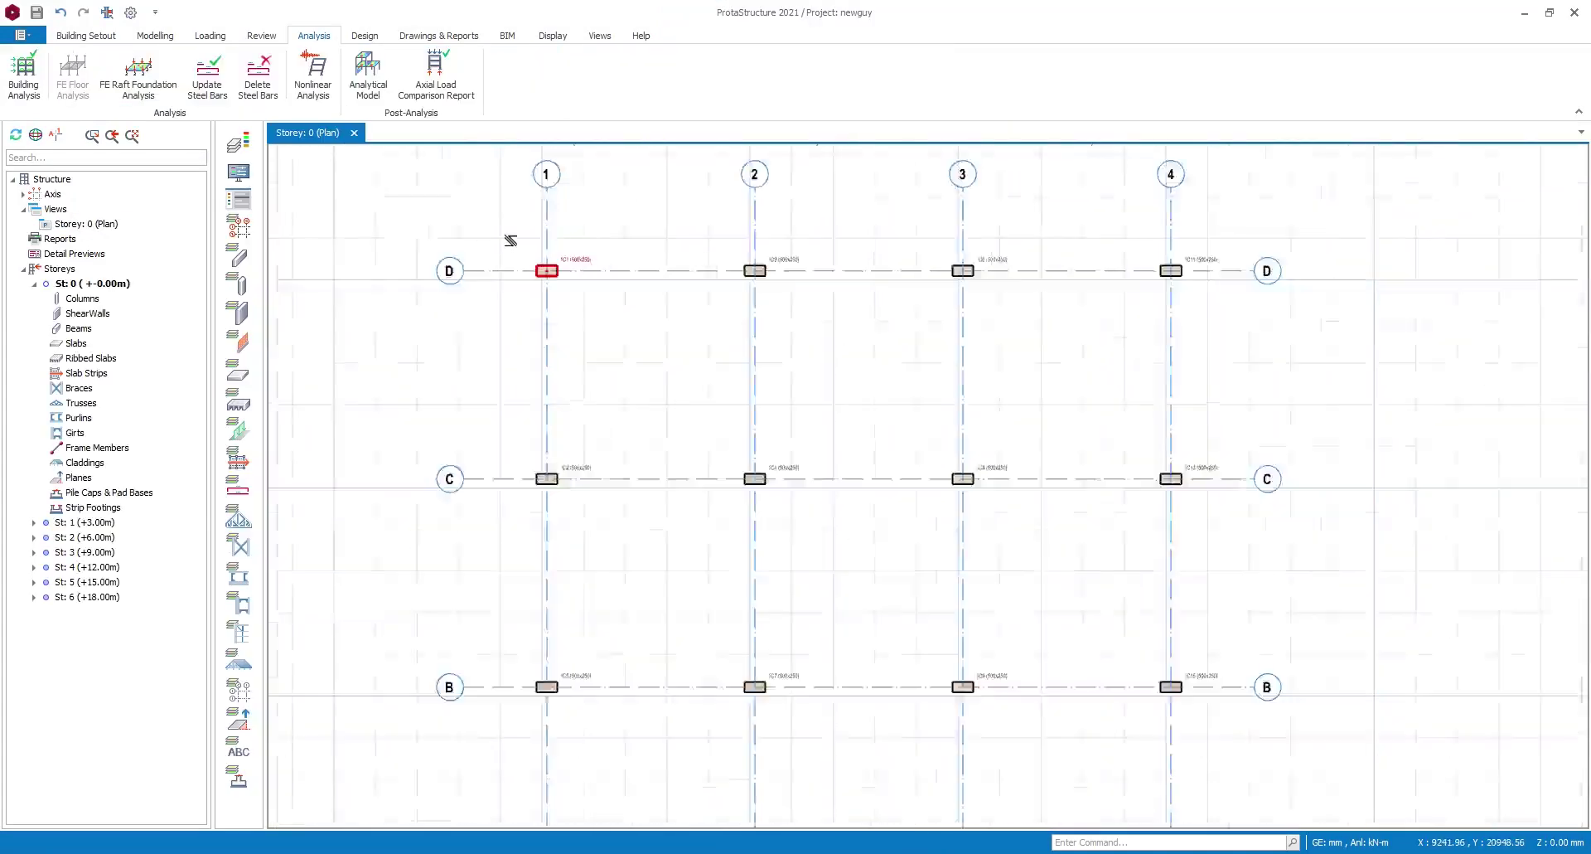
left_click_drag(506, 229, 853, 629)
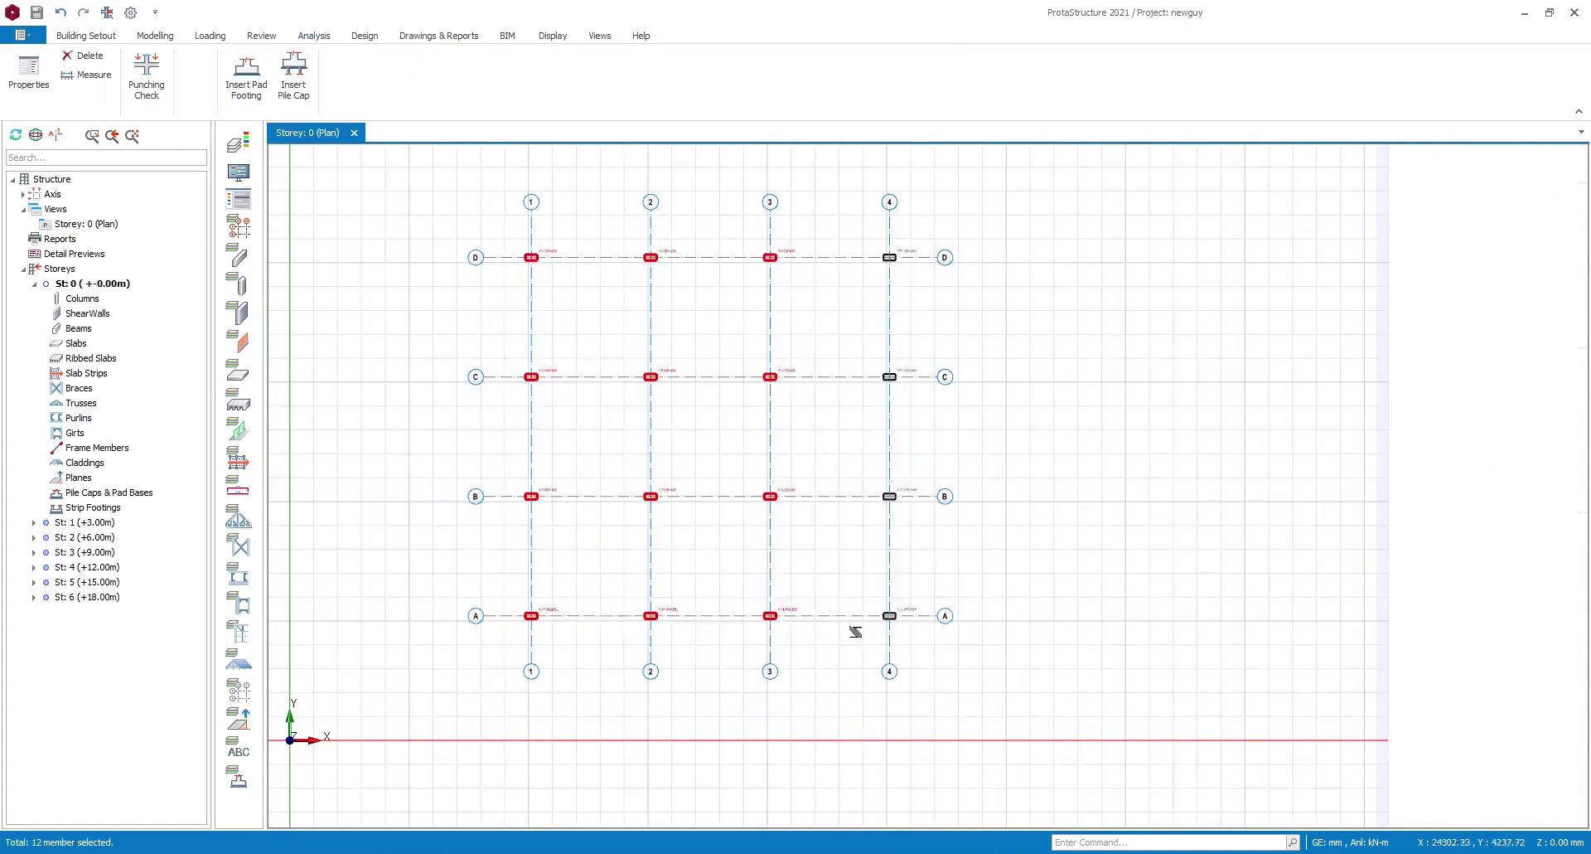
right_click(688, 299)
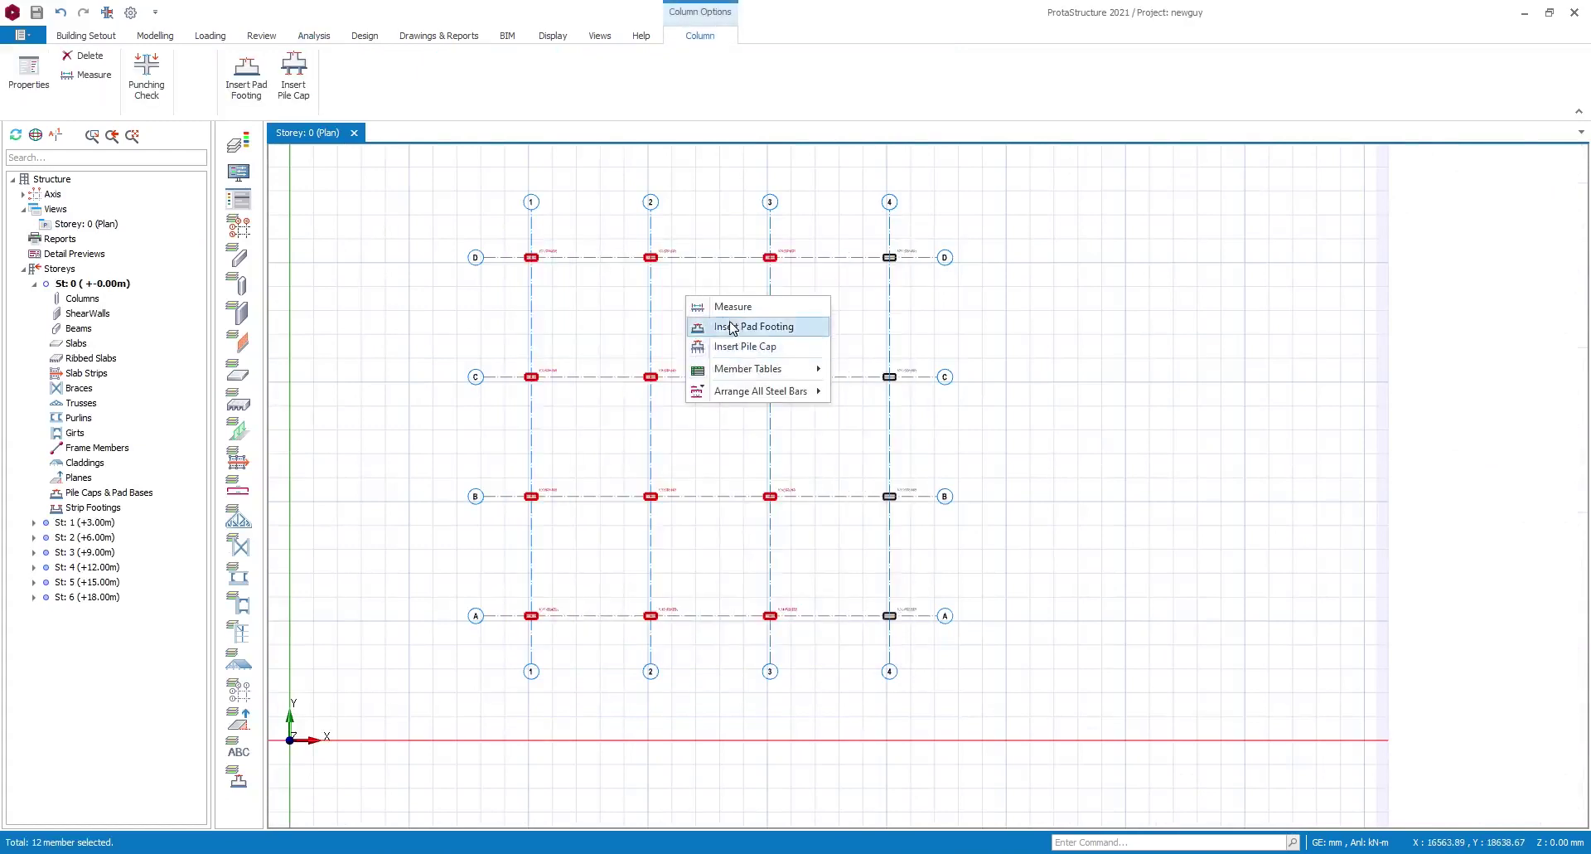
left_click(730, 327)
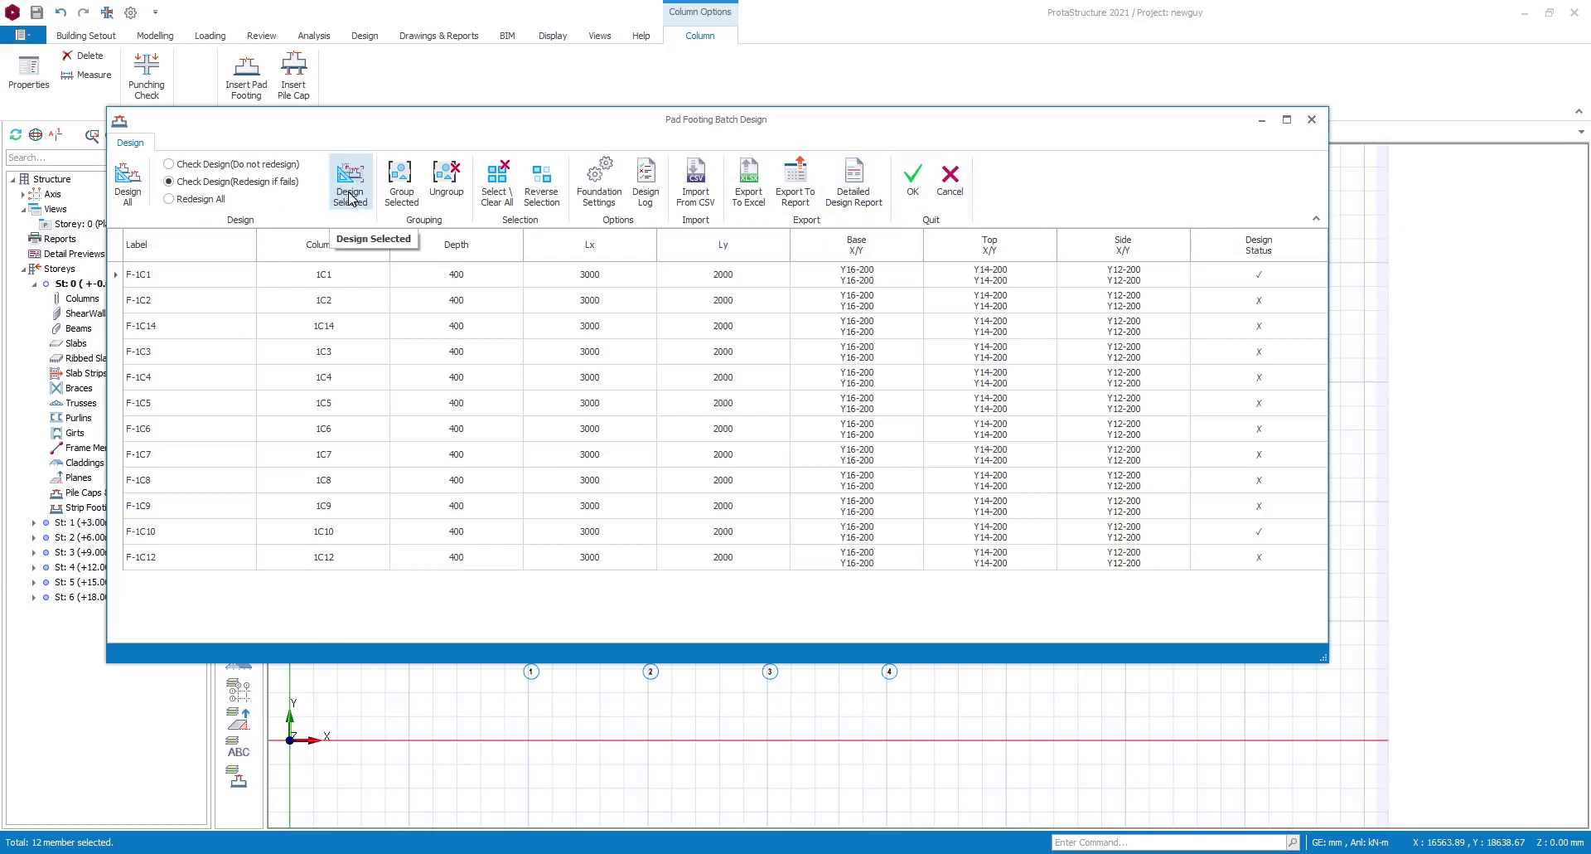
- Check the foundation settings and accept the batch design to insert the pad footings
left_click(618, 192)
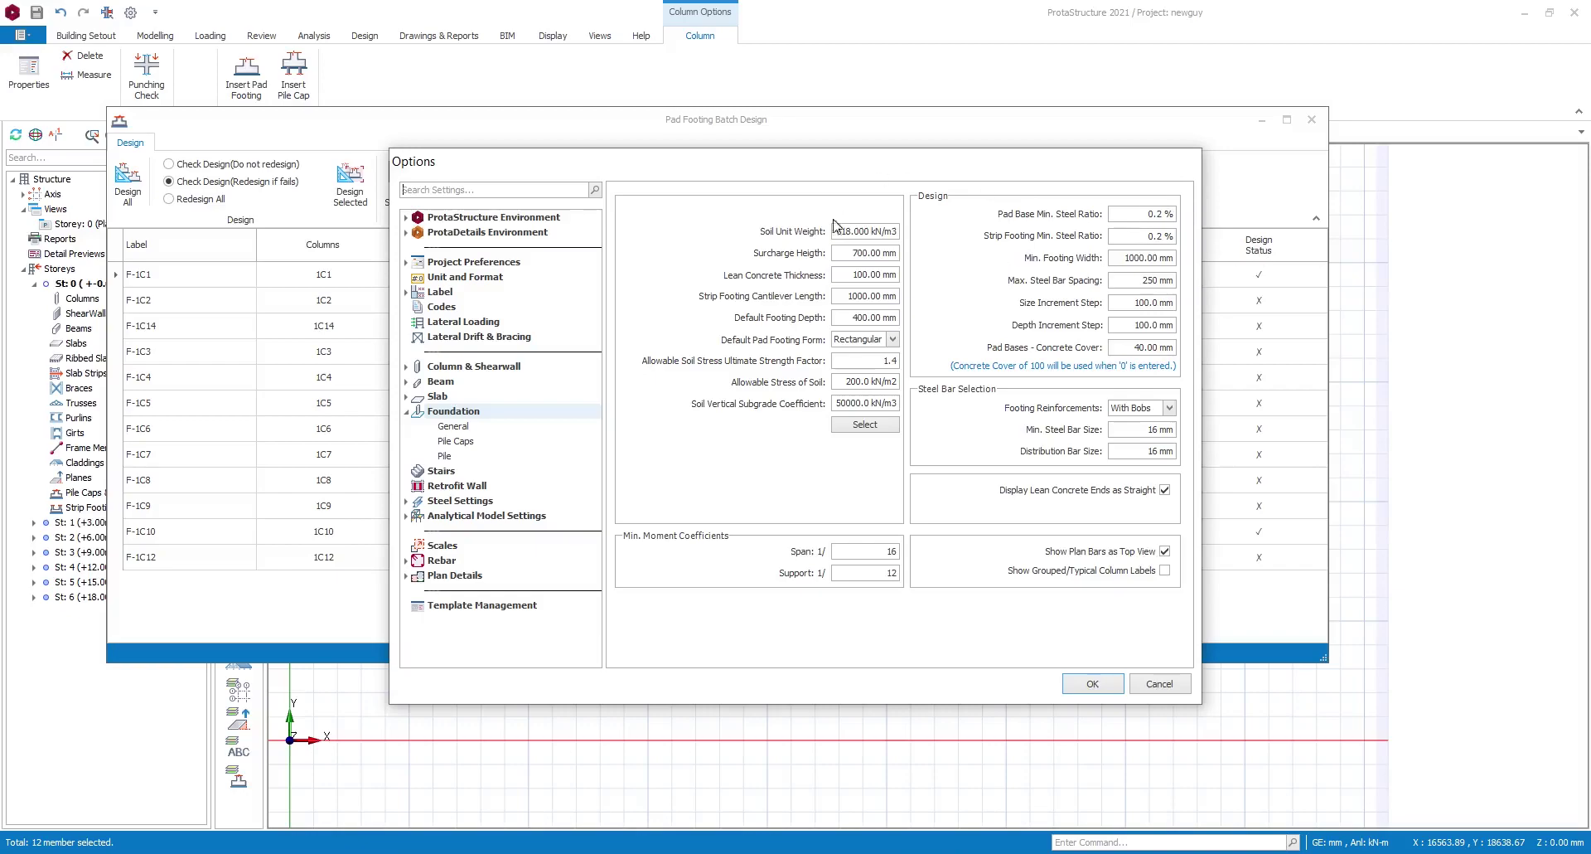
left_click(1087, 684)
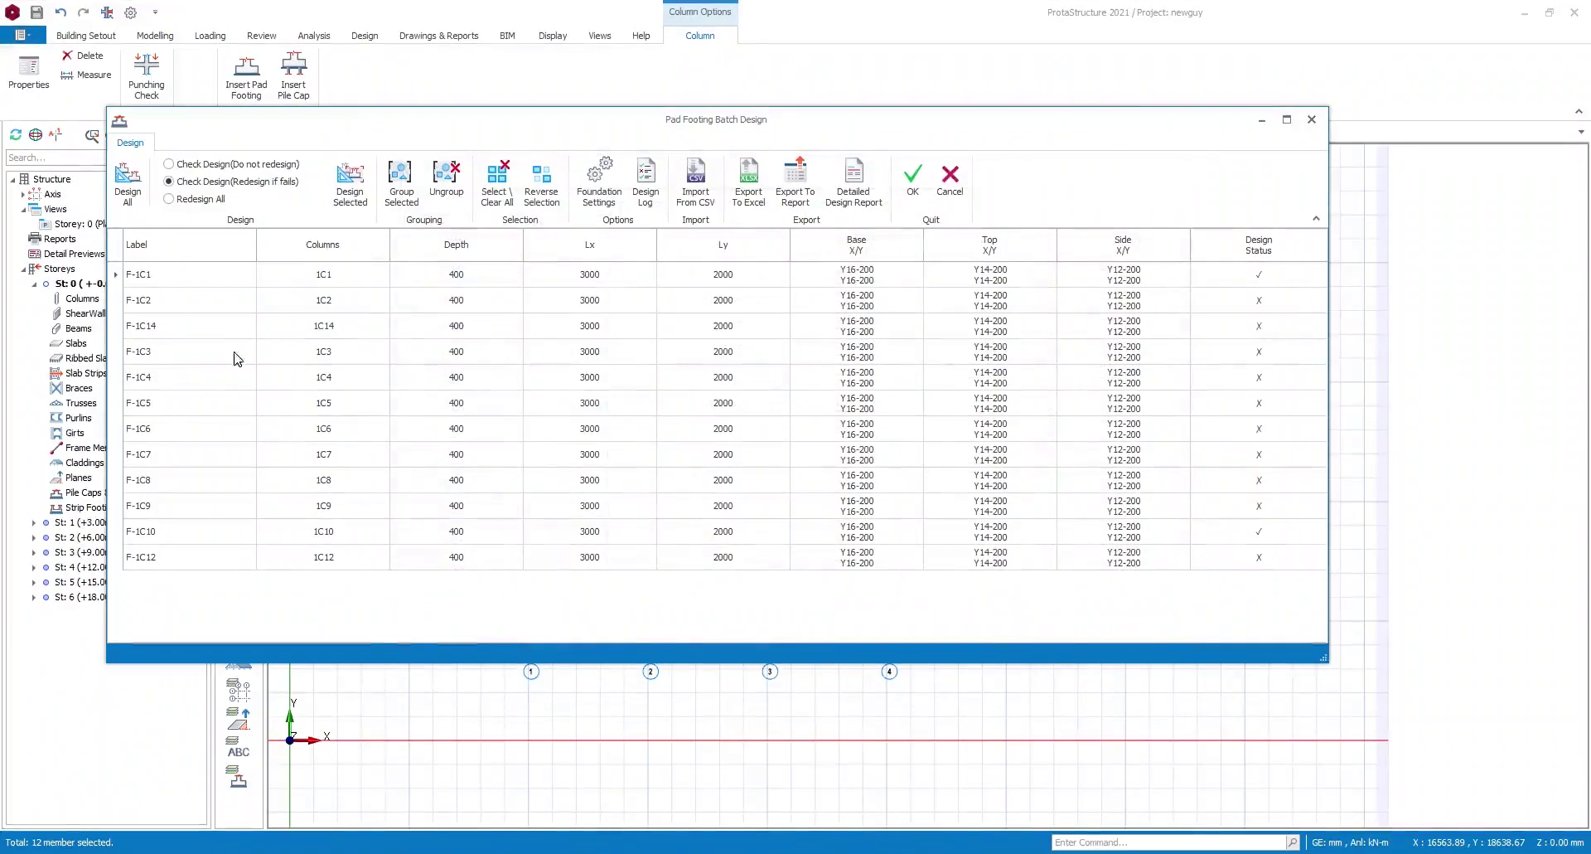
left_click(909, 199)
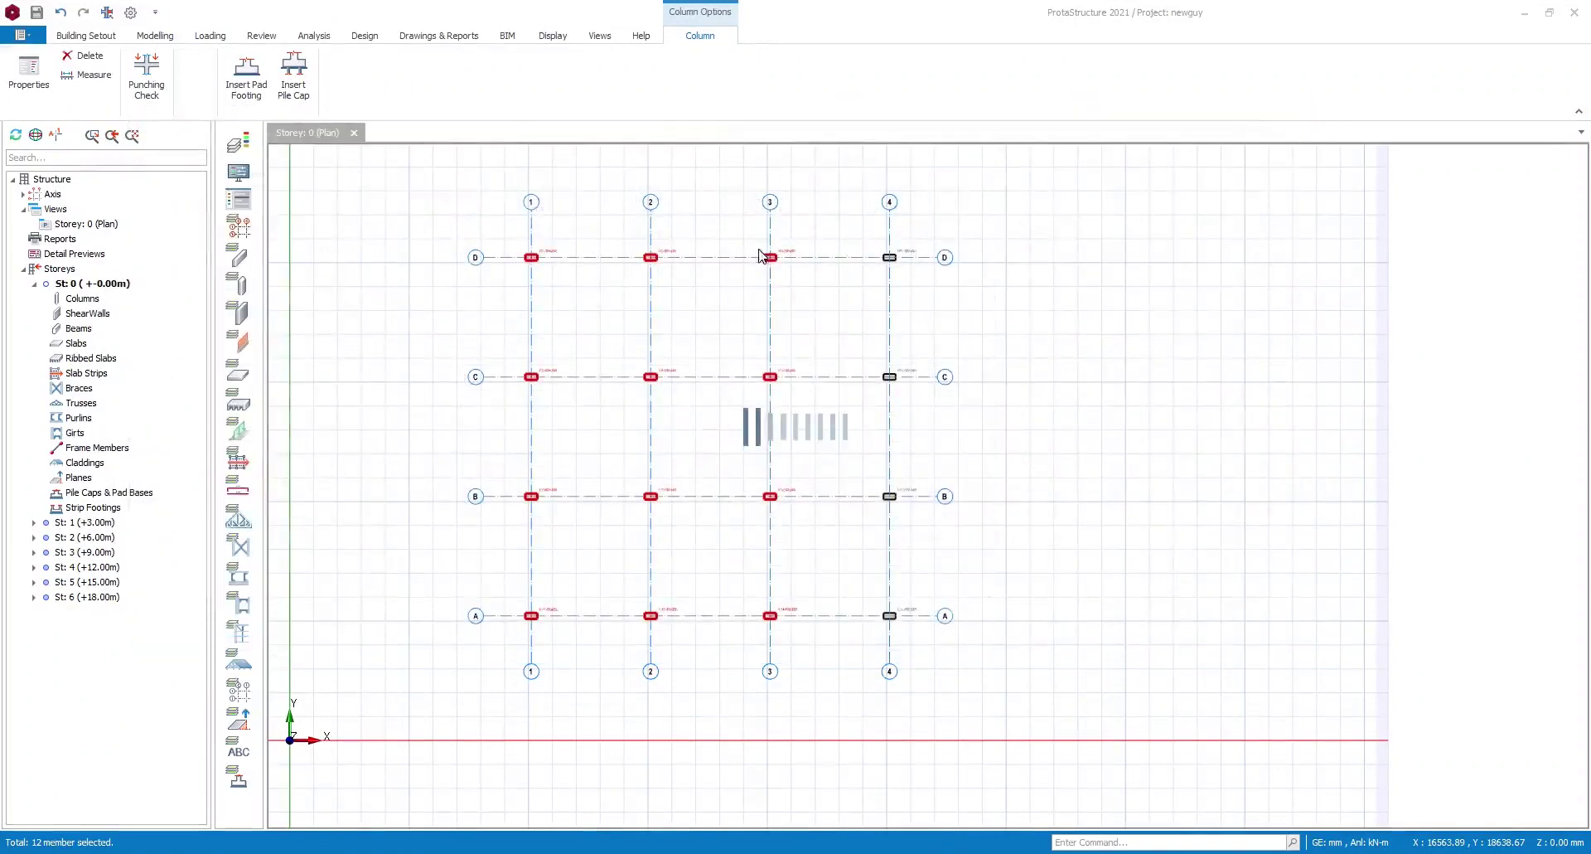
- Open the pad footing design of F-1C1 at the intersection of axes 1 and D
scroll(525, 436, "up", 3)
scroll(550, 345, "down", 3)
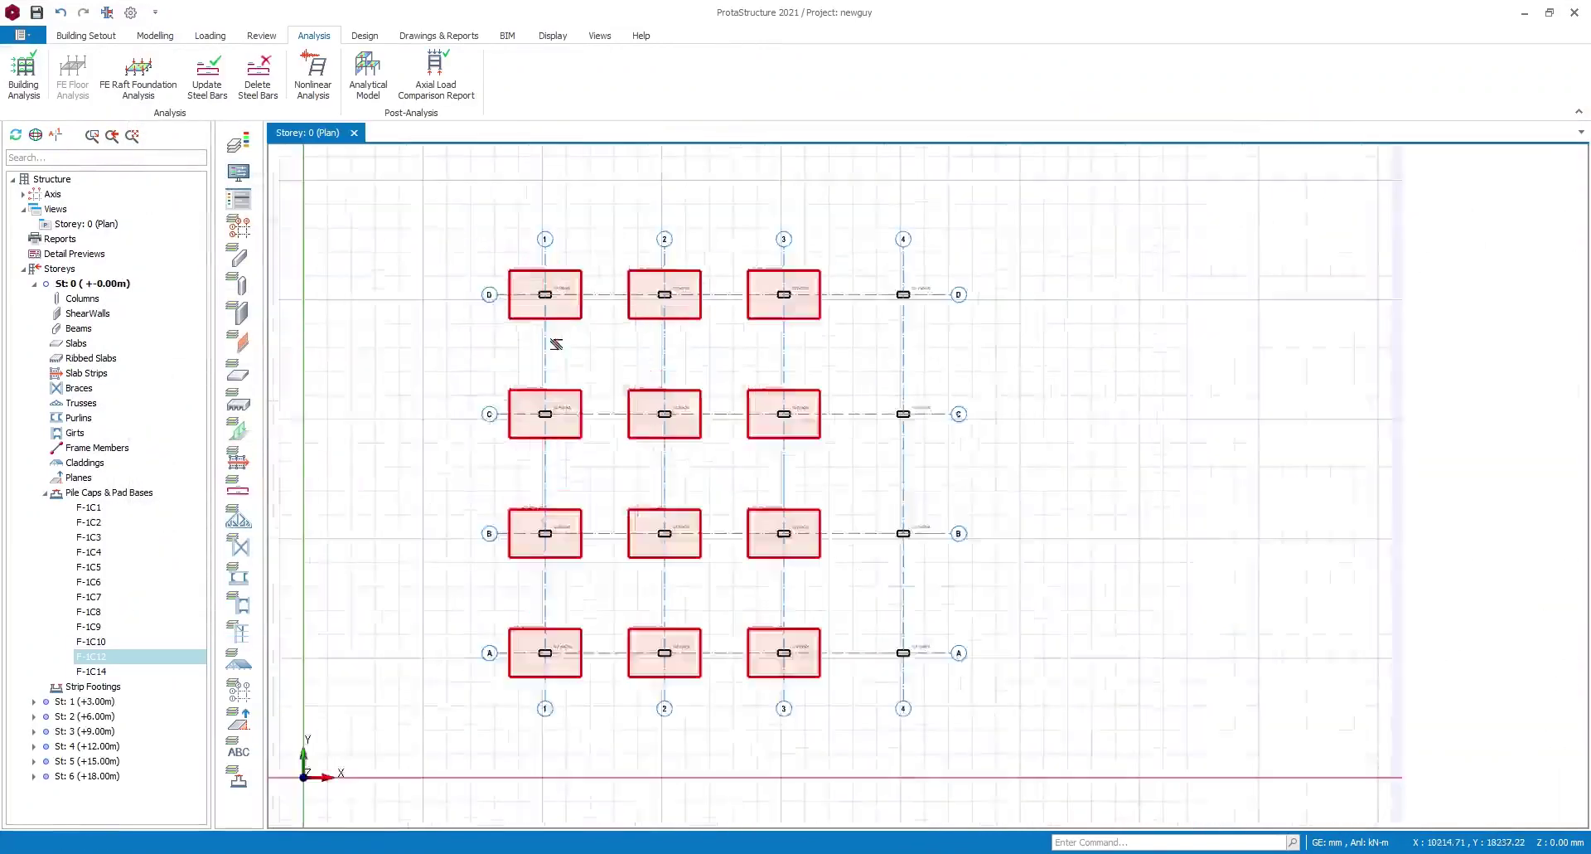
scroll(597, 366, "up", 3)
scroll(566, 328, "down", 3)
scroll(566, 328, "up", 3)
left_click(622, 421)
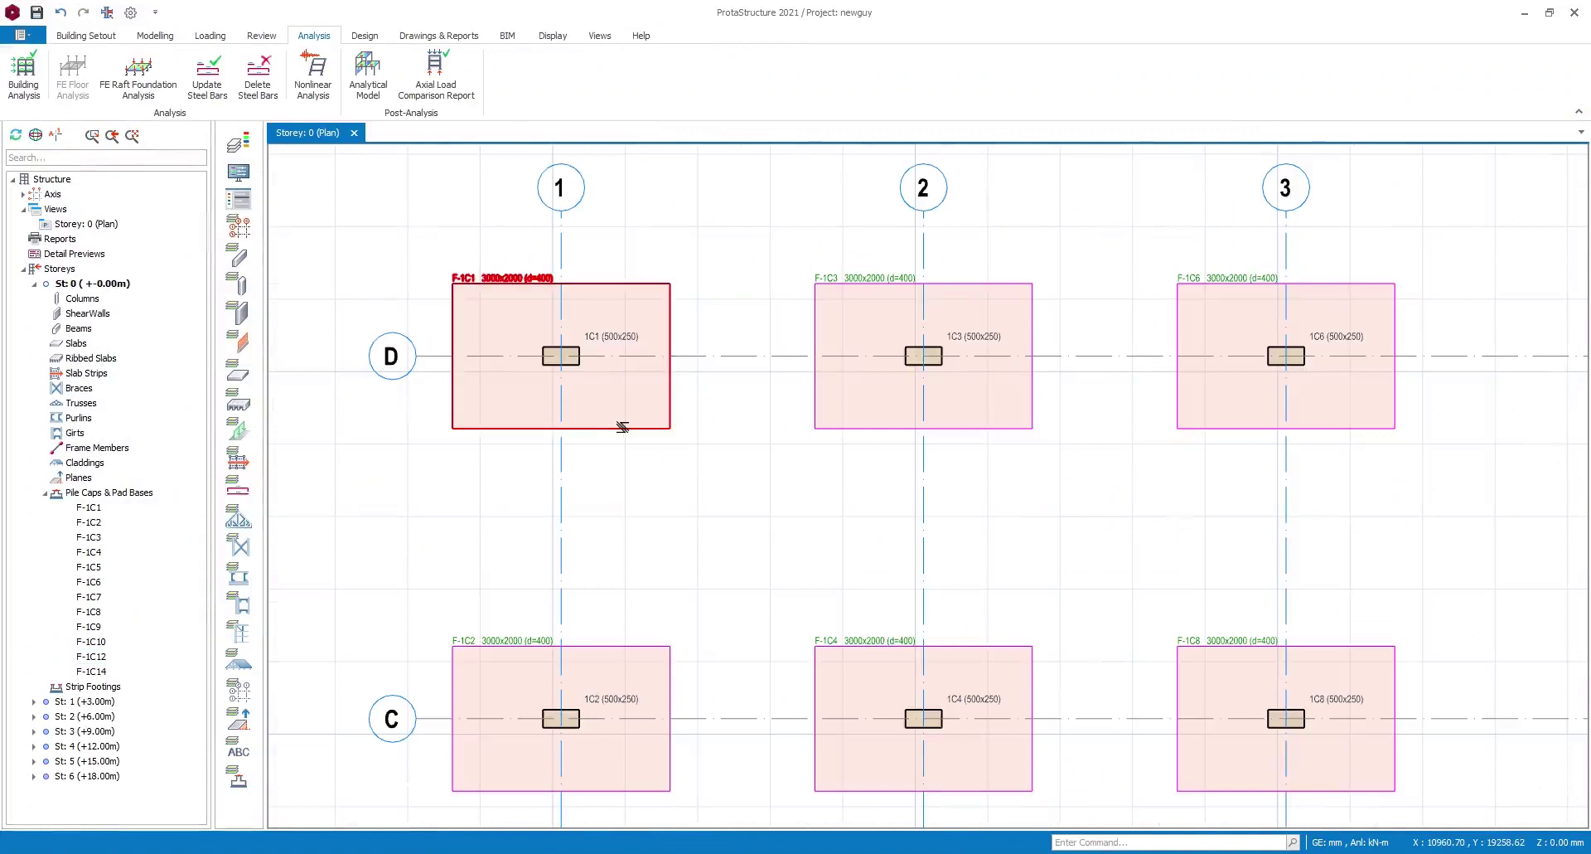
right_click(631, 424)
key("Escape")
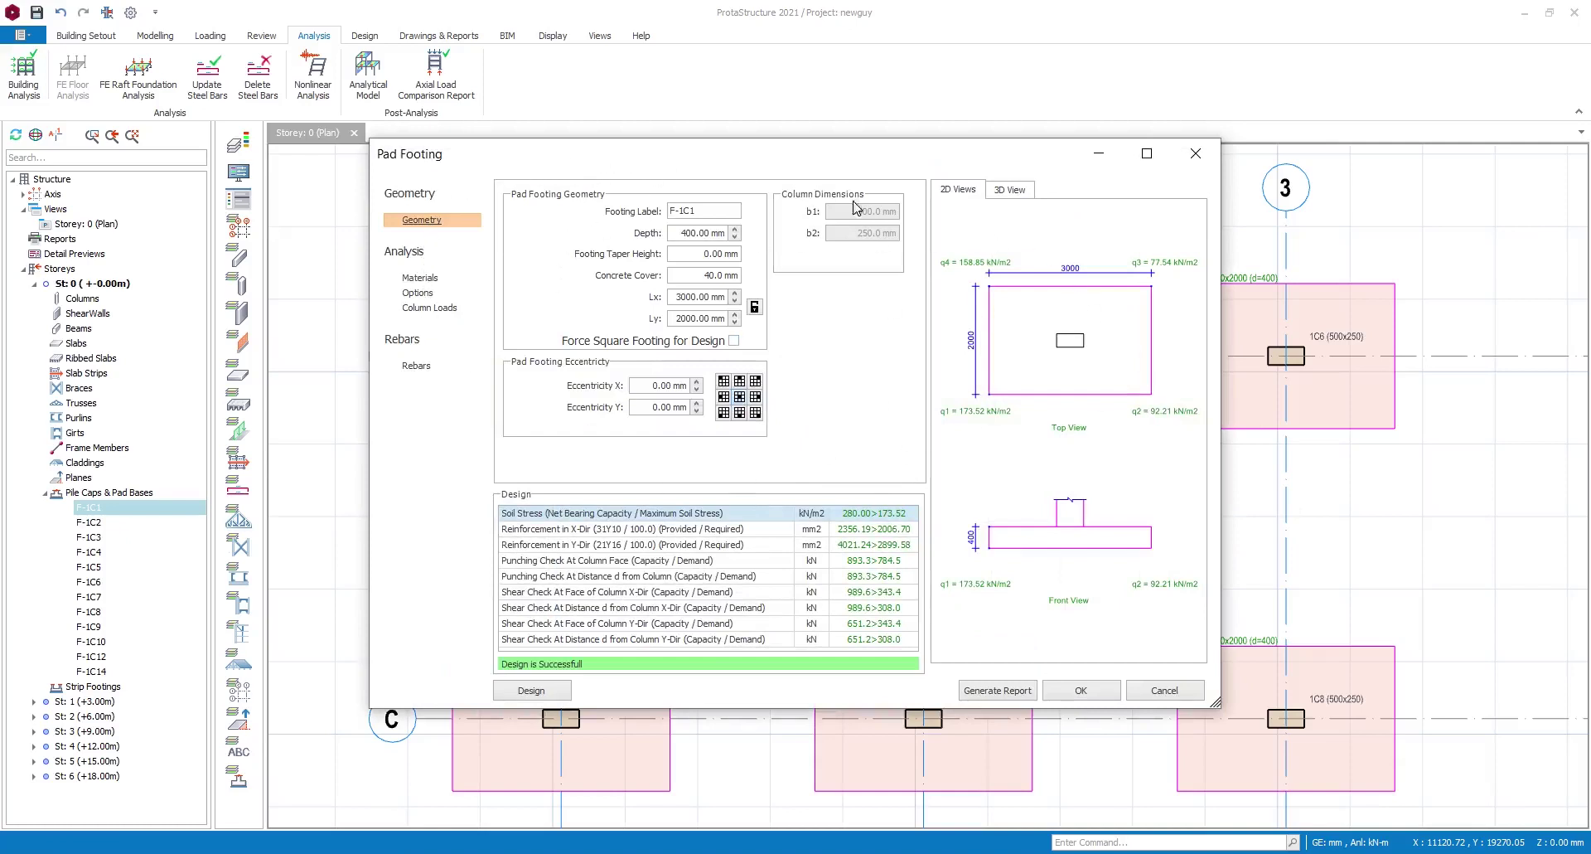
- Inspect the footing's reinforcement in 3D from an angled view, and return to its 2D views
left_click(1010, 195)
left_click(973, 192)
left_click(1012, 196)
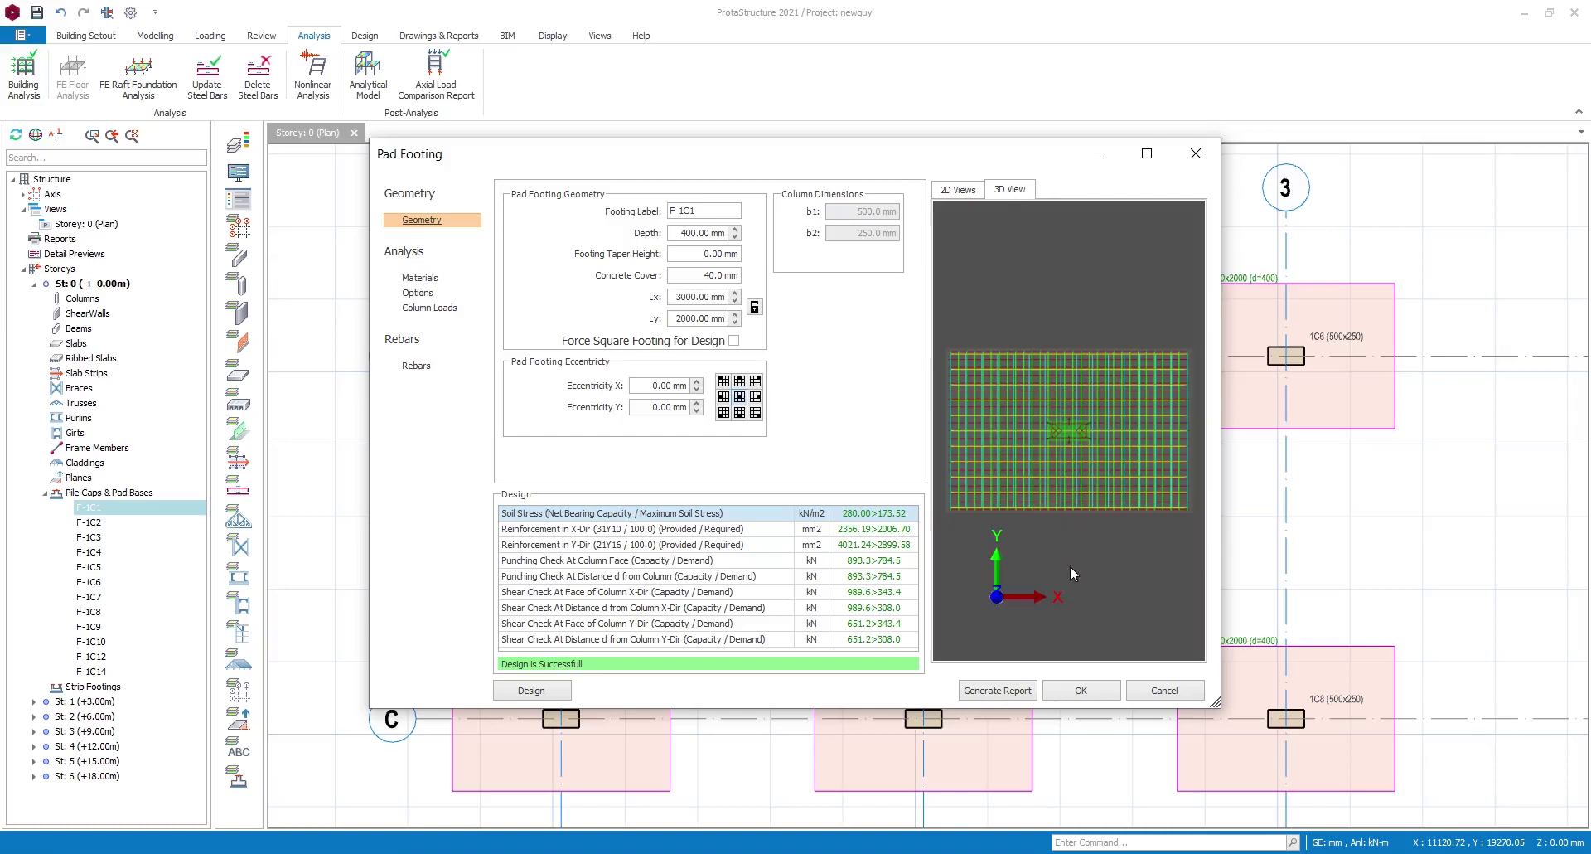
left_click_drag(1035, 562, 978, 507)
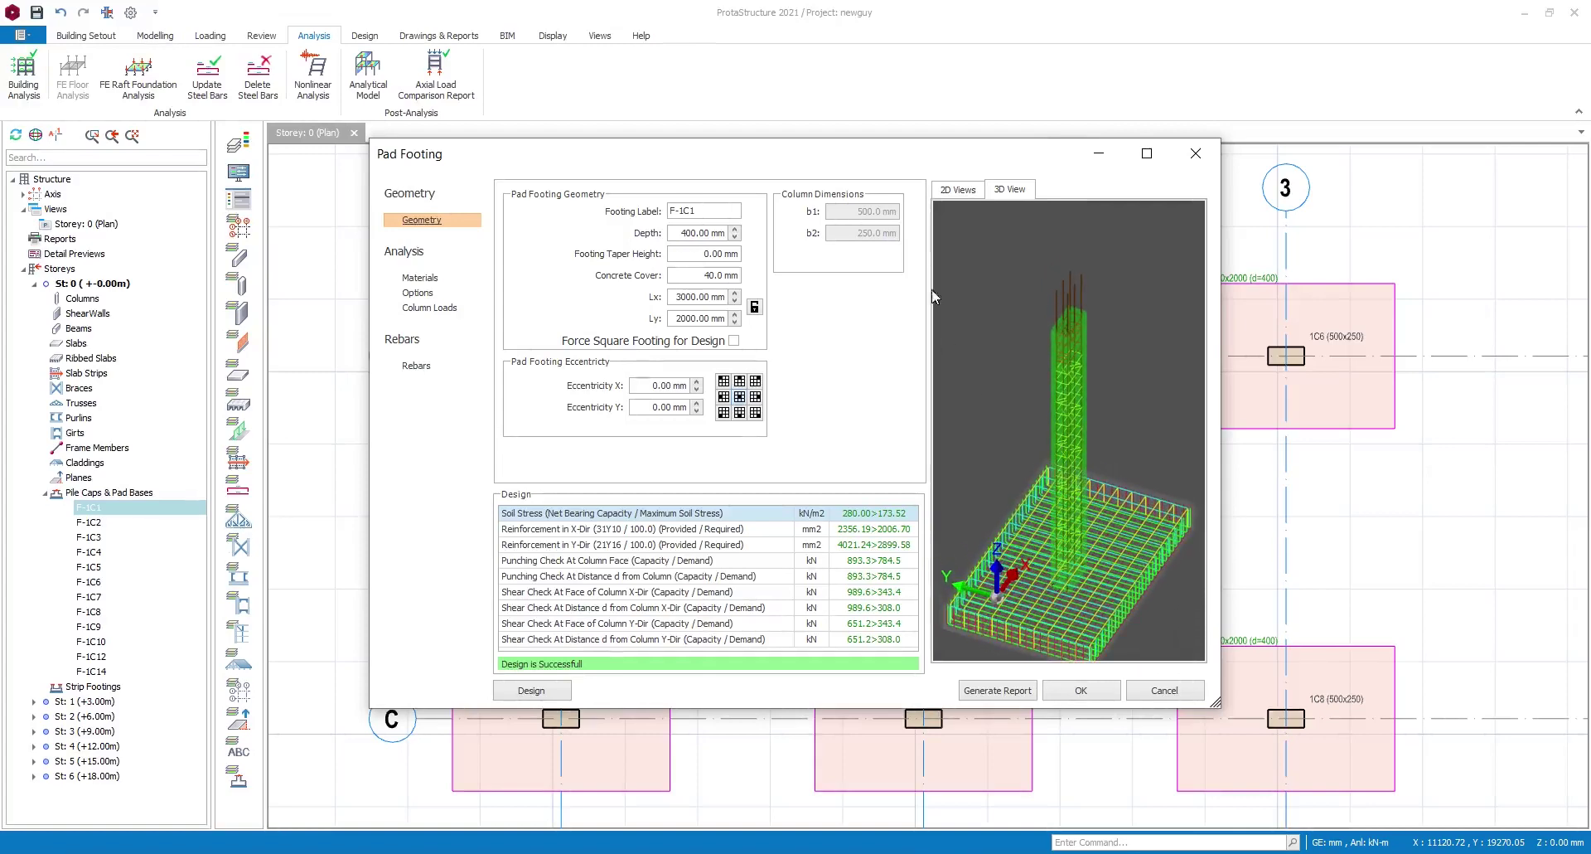
left_click(961, 190)
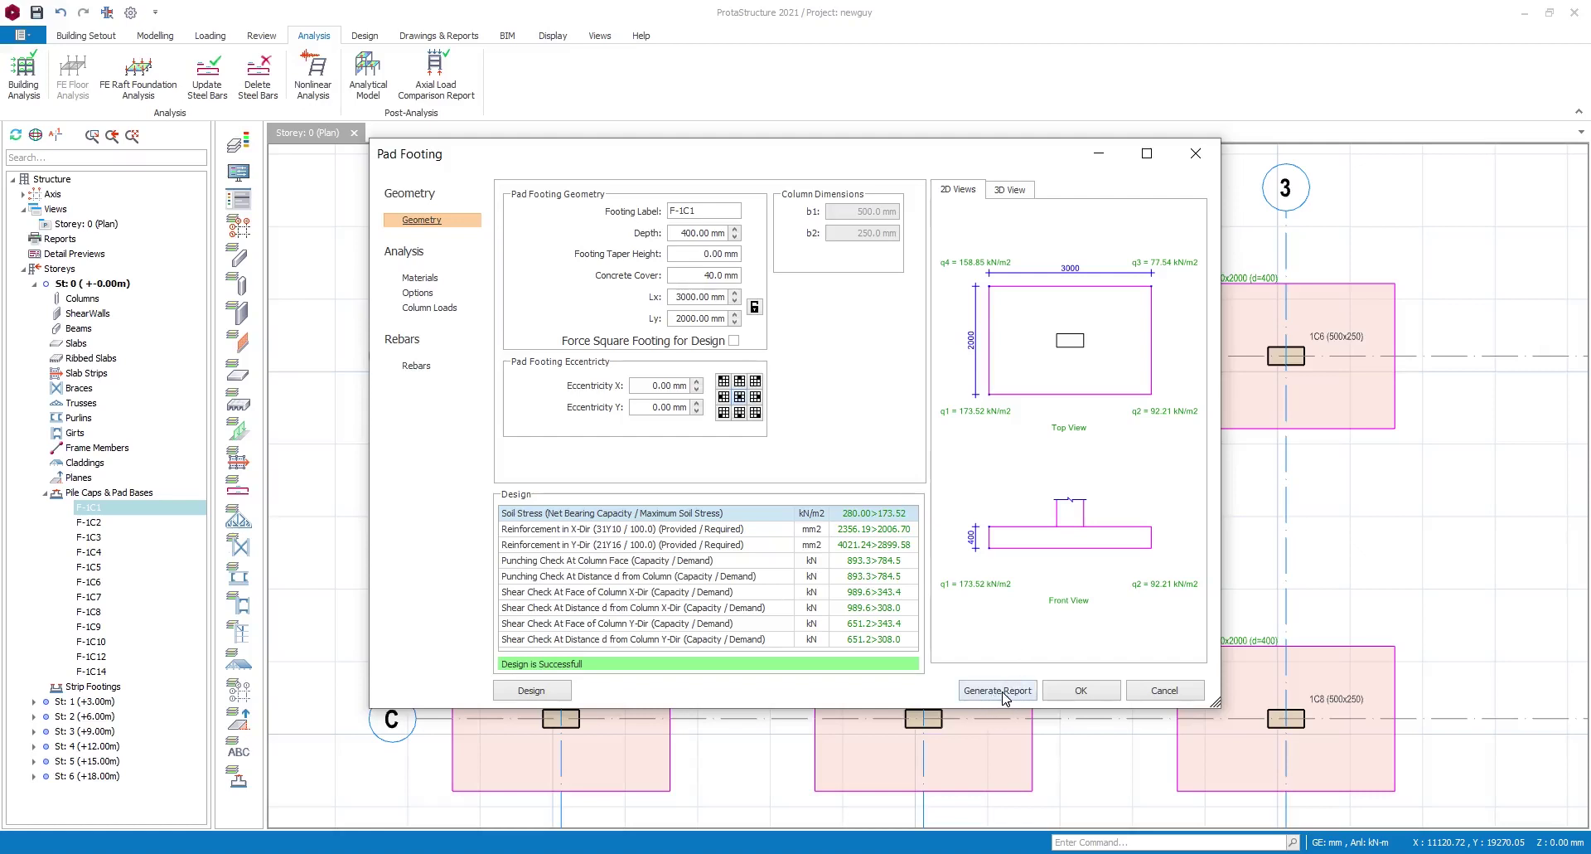
- Try redesigning footing F-1C1, view its reinforcement in 3D, and close the footing design without accepting it
left_click(535, 693)
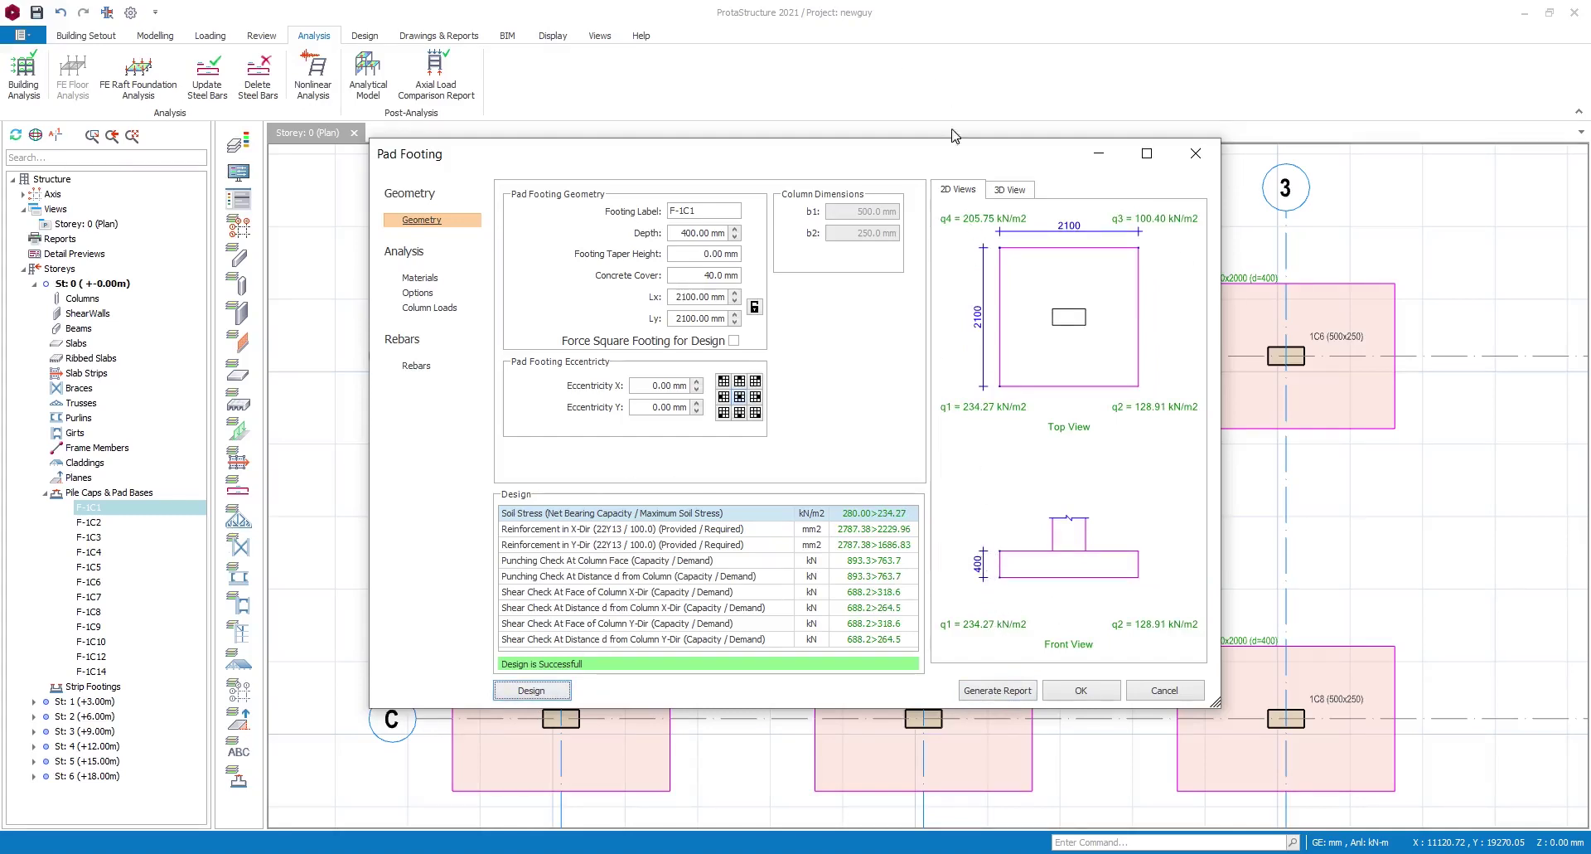
left_click(1011, 195)
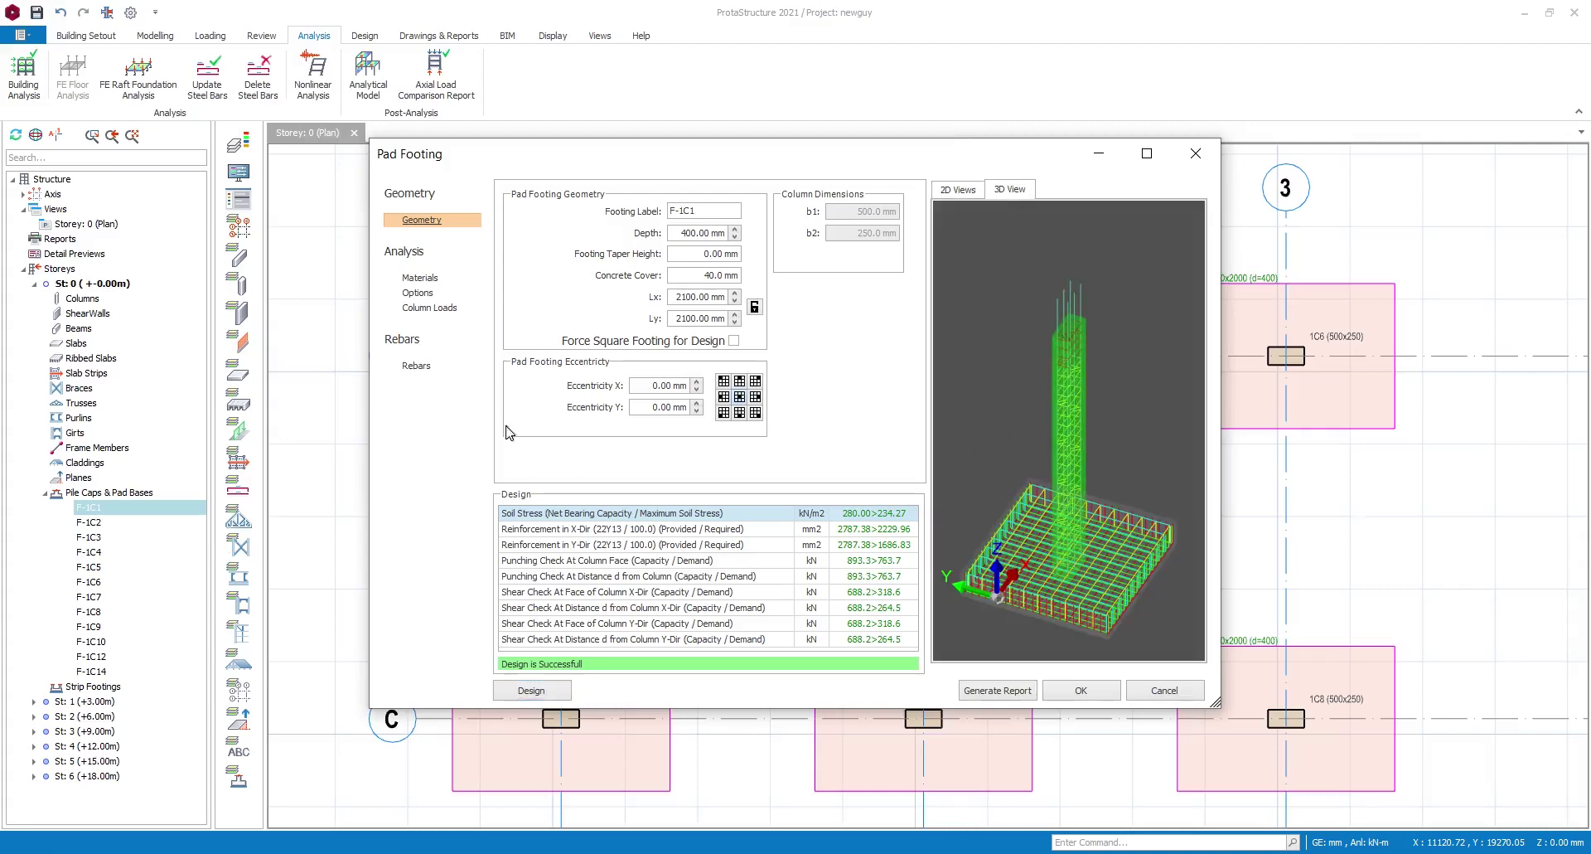
left_click(1196, 153)
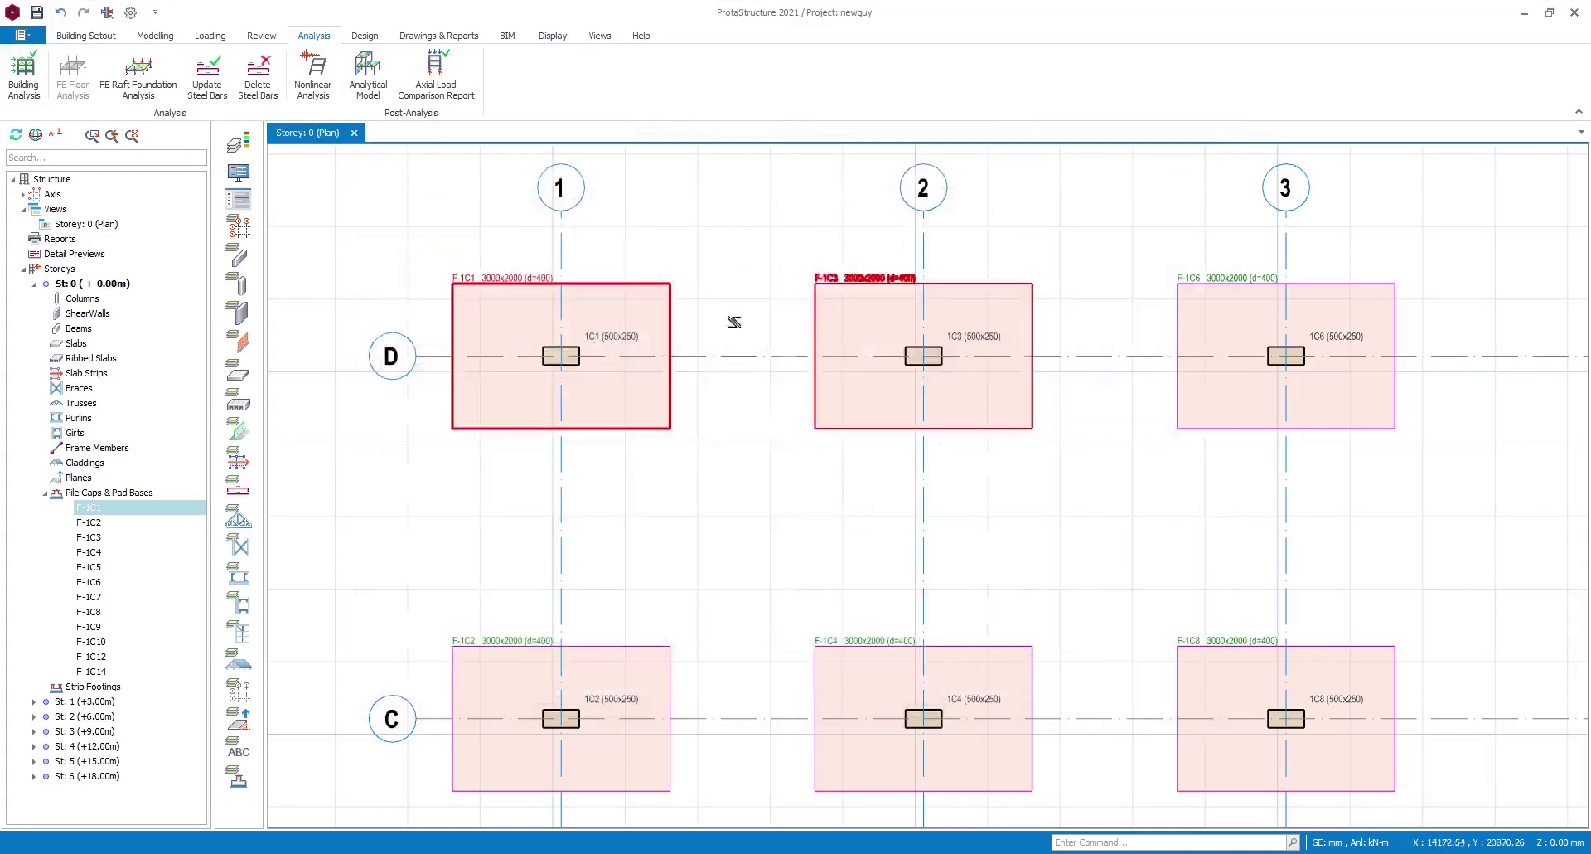
scroll(497, 419, "down", 5)
scroll(464, 423, "up", 5)
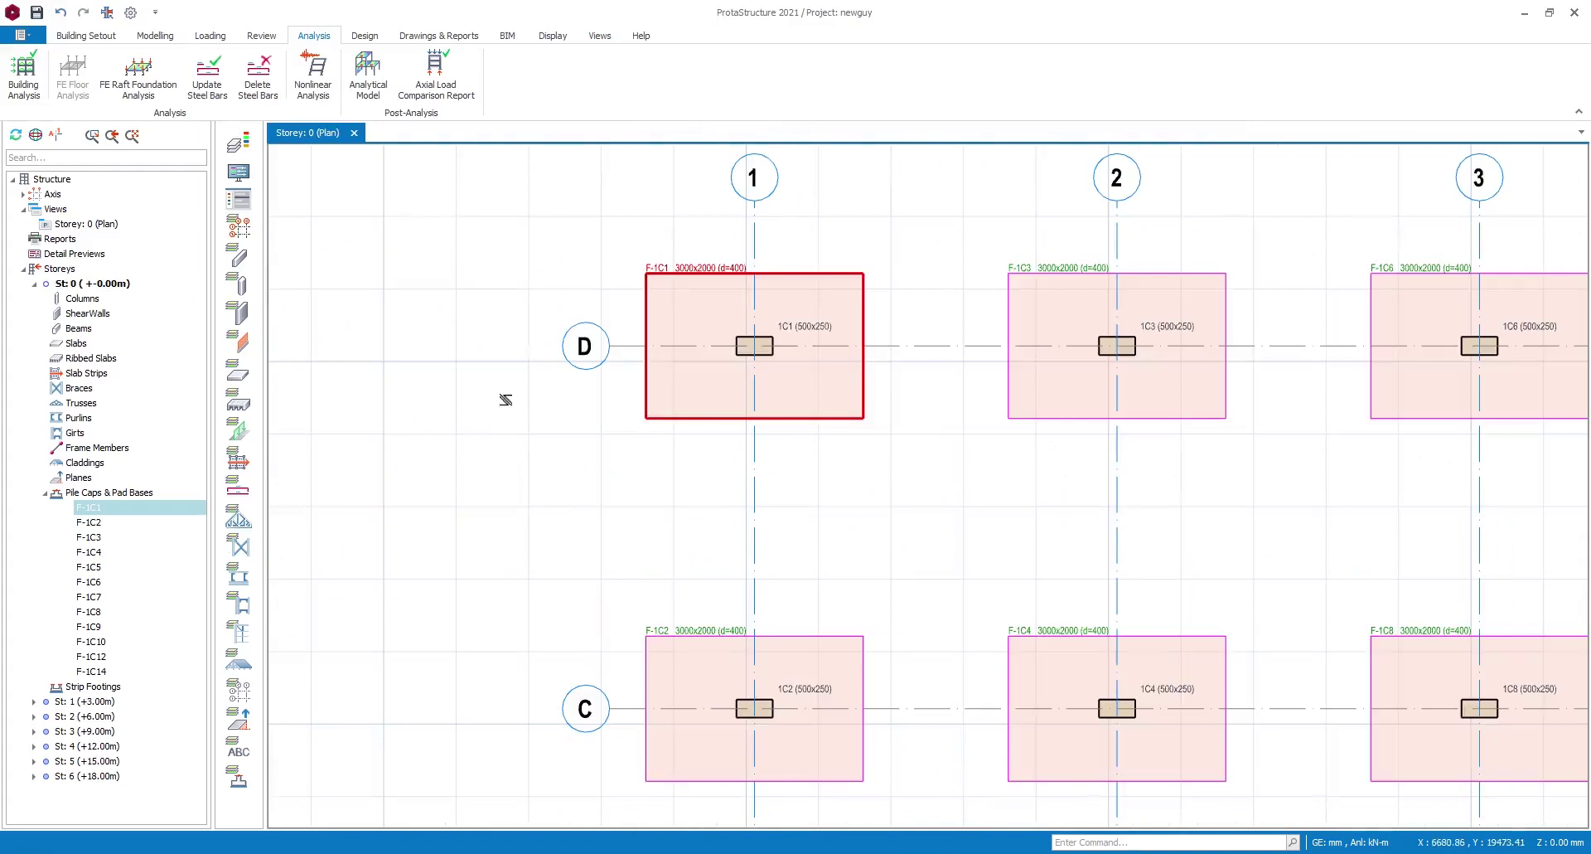
left_click(519, 475)
left_click(365, 36)
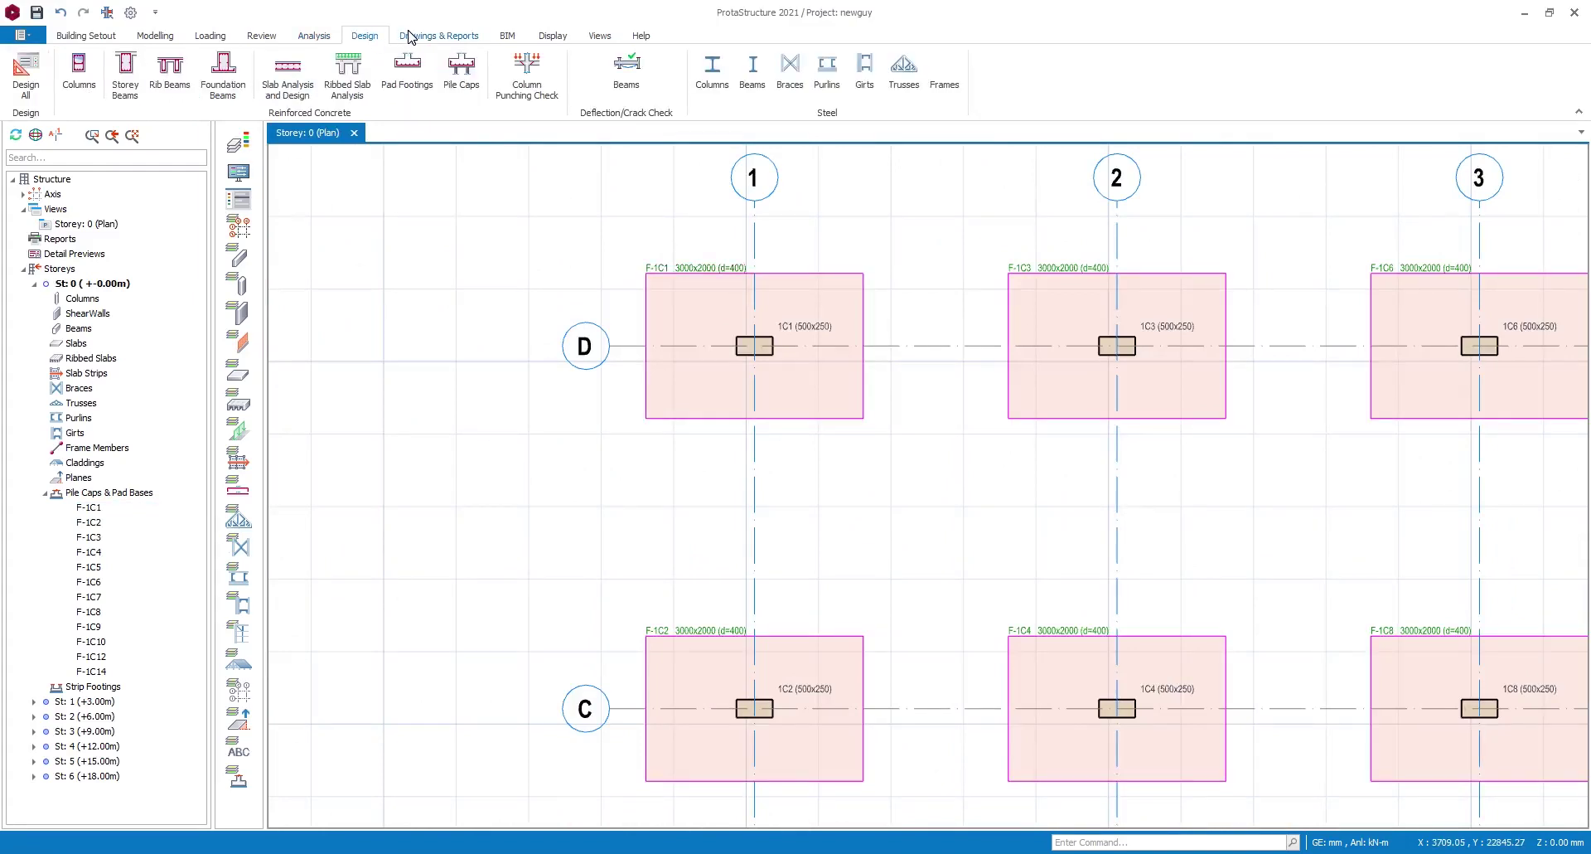
left_click(410, 36)
left_click(508, 38)
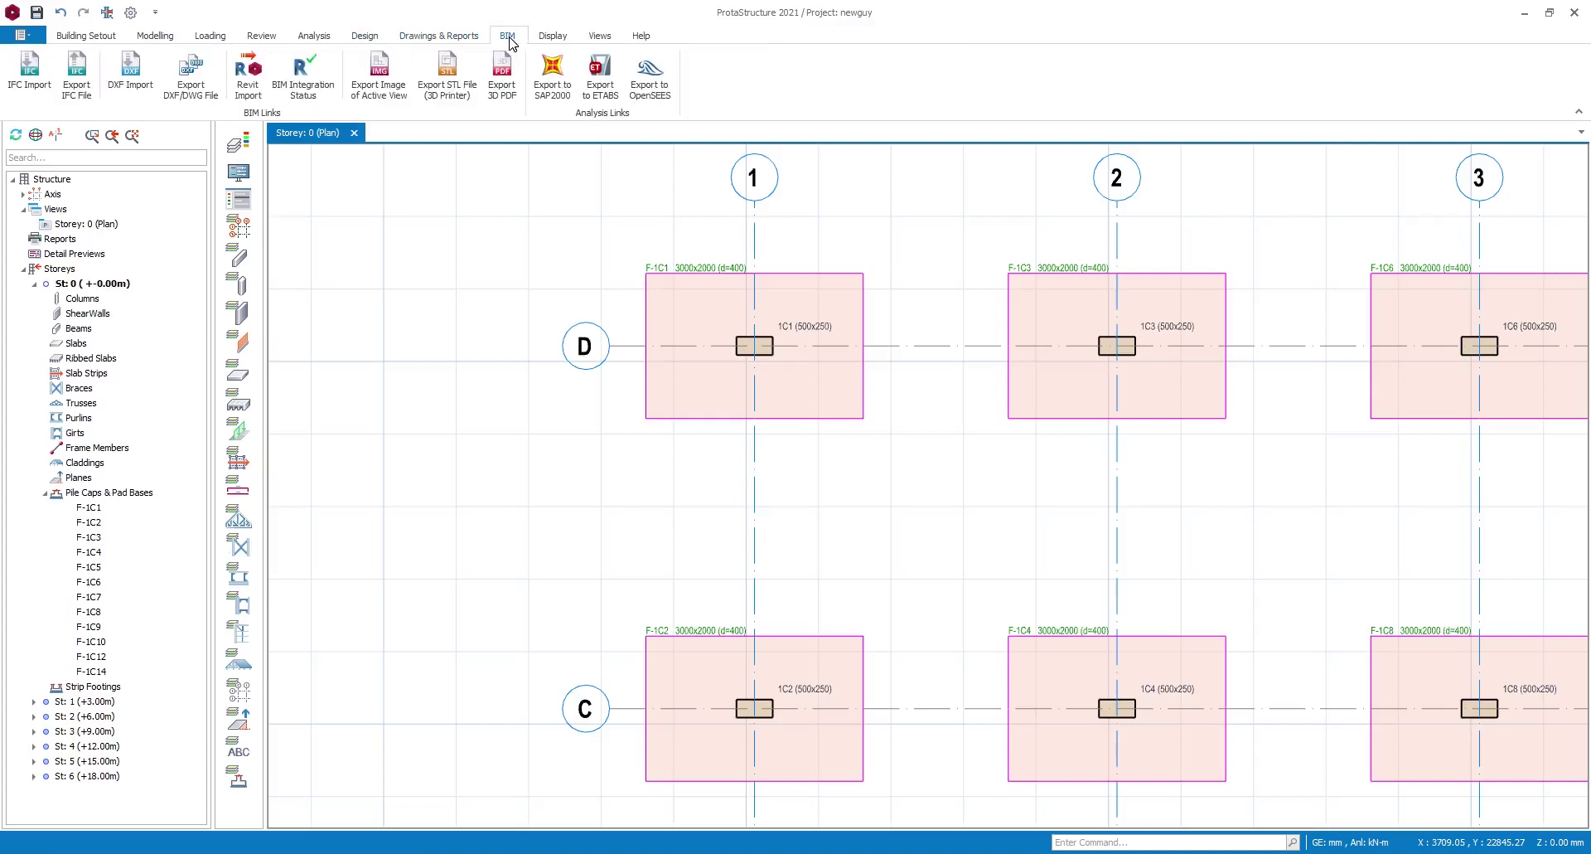
left_click(554, 36)
left_click(601, 36)
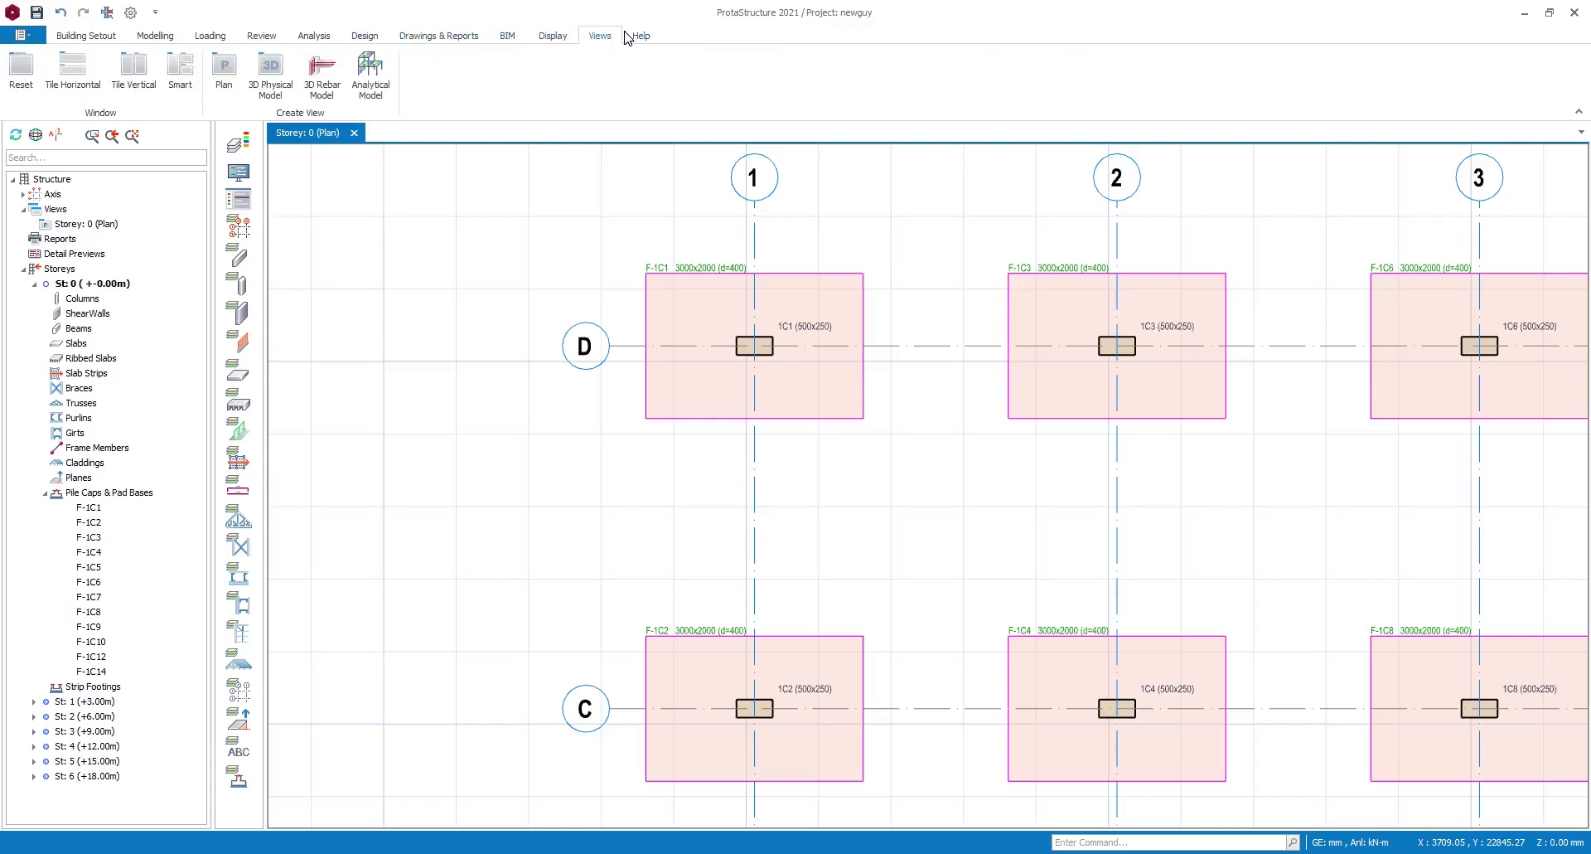
left_click(638, 36)
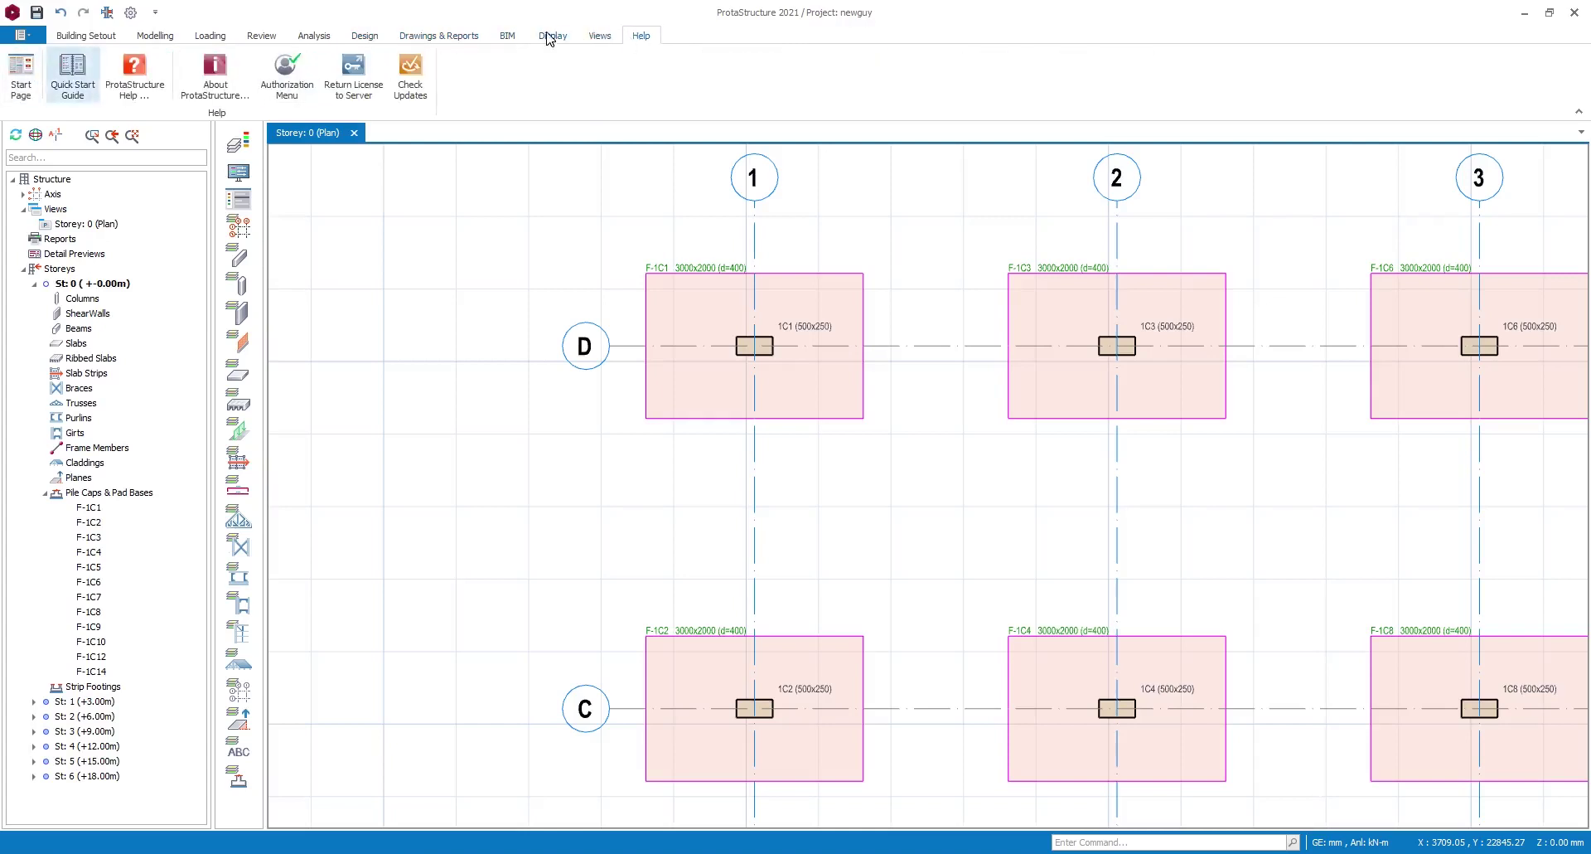
scroll(511, 411, "down", 5)
scroll(621, 426, "up", 3)
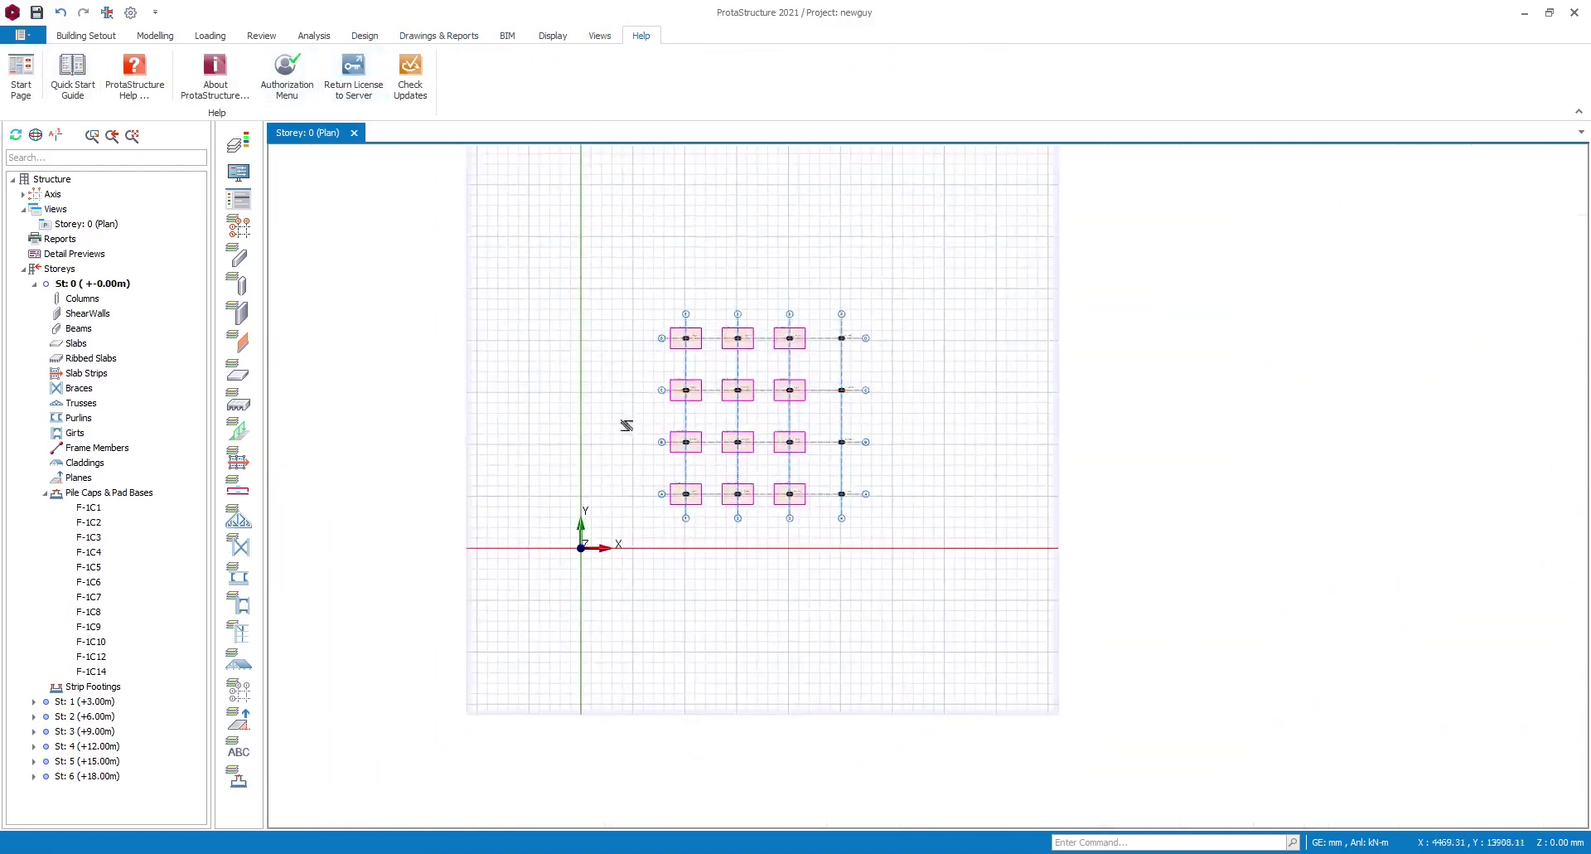
scroll(550, 494, "down", 5)
scroll(575, 516, "up", 2)
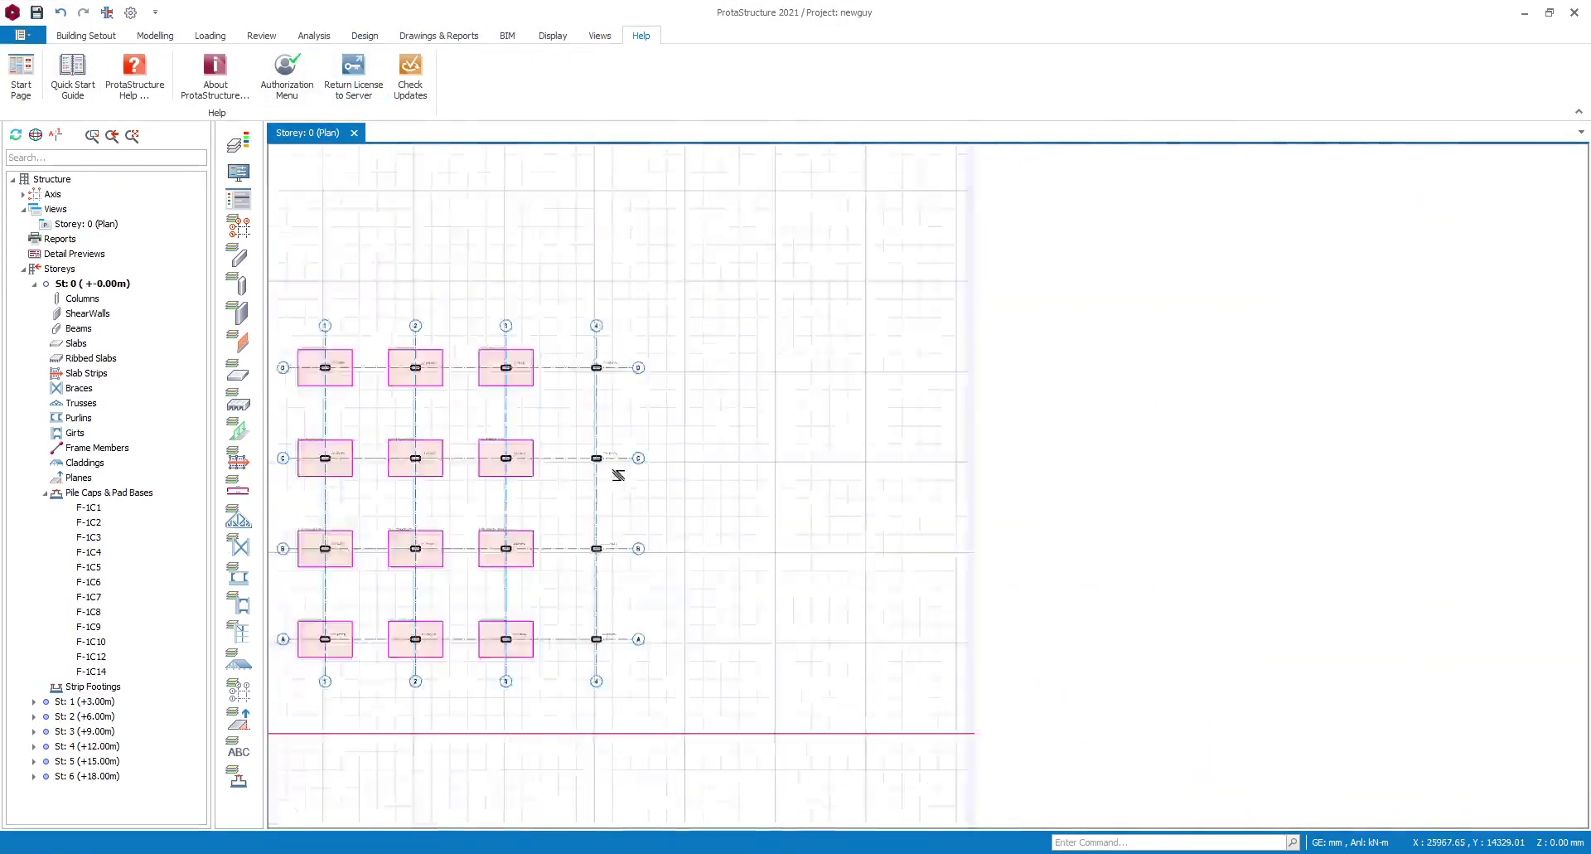
scroll(610, 465, "down", 2)
middle_click_drag(526, 497, 609, 497)
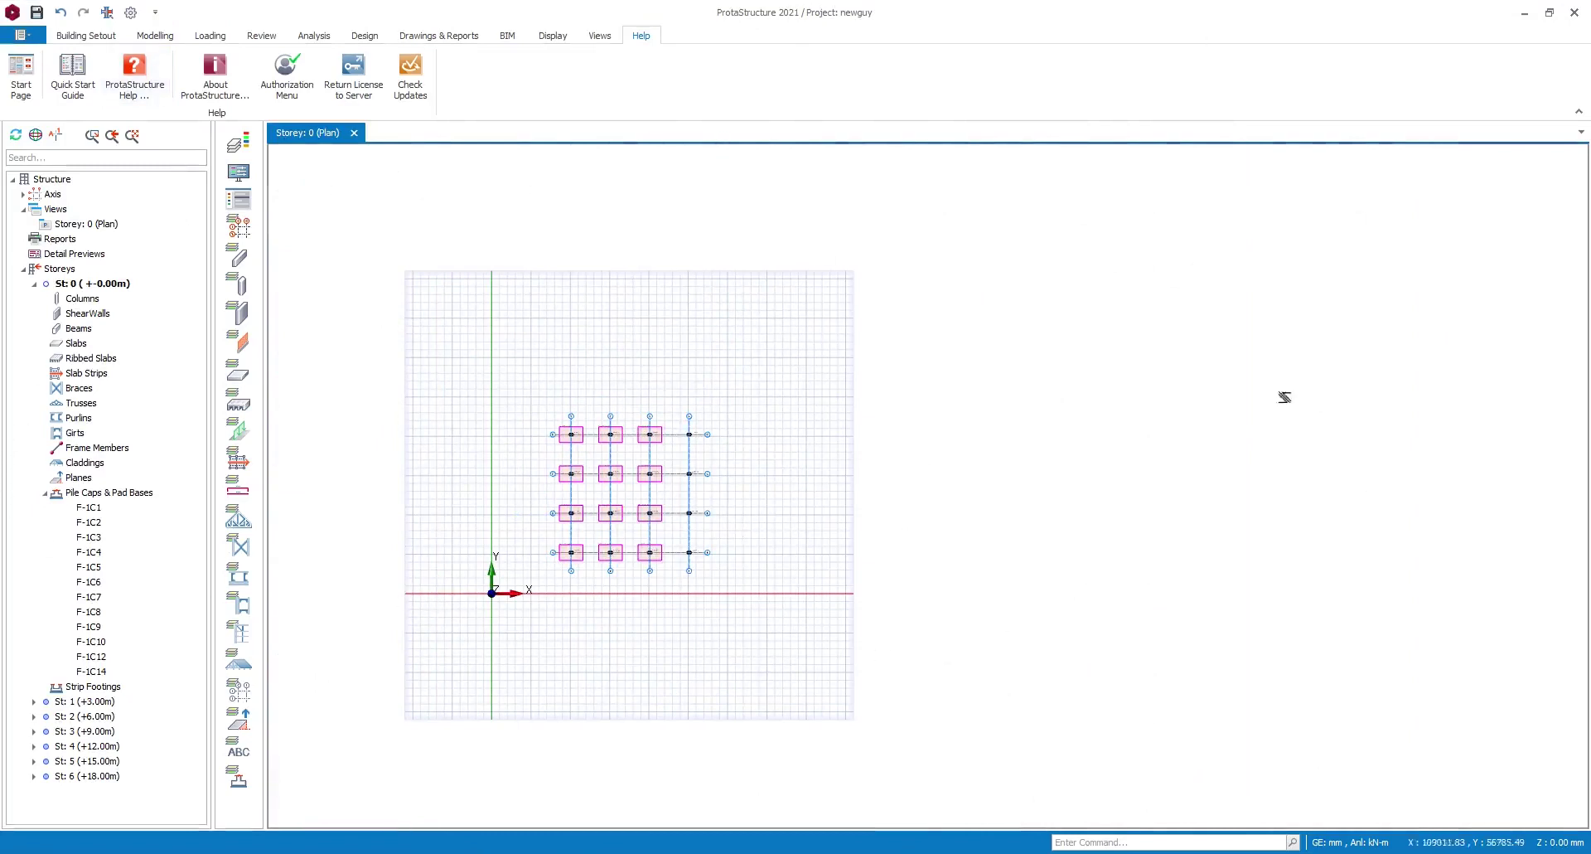
middle_click_drag(548, 579, 593, 529)
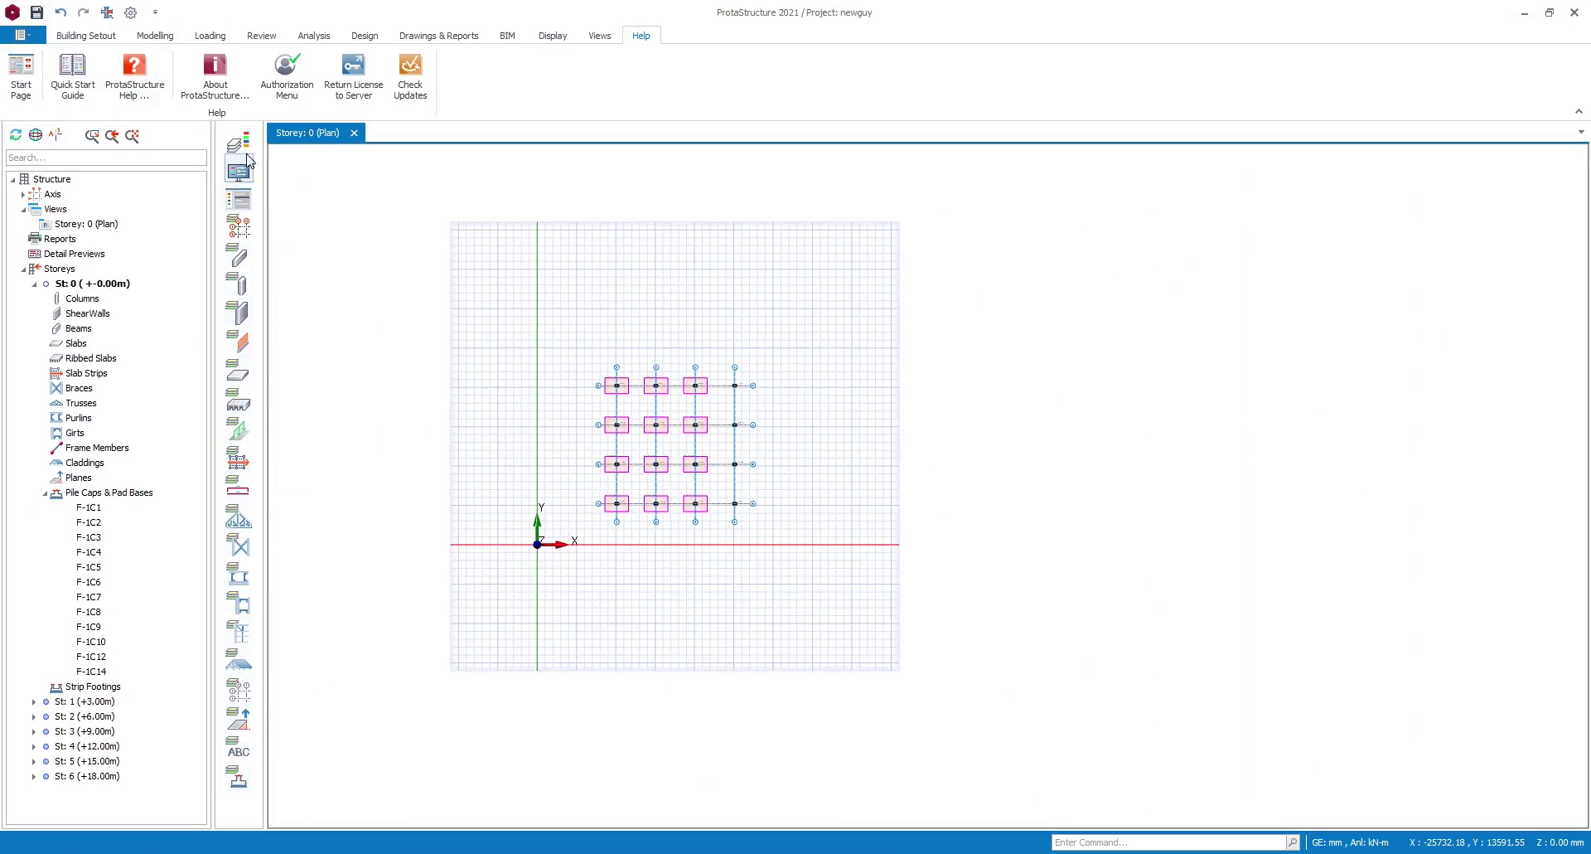
left_click(102, 34)
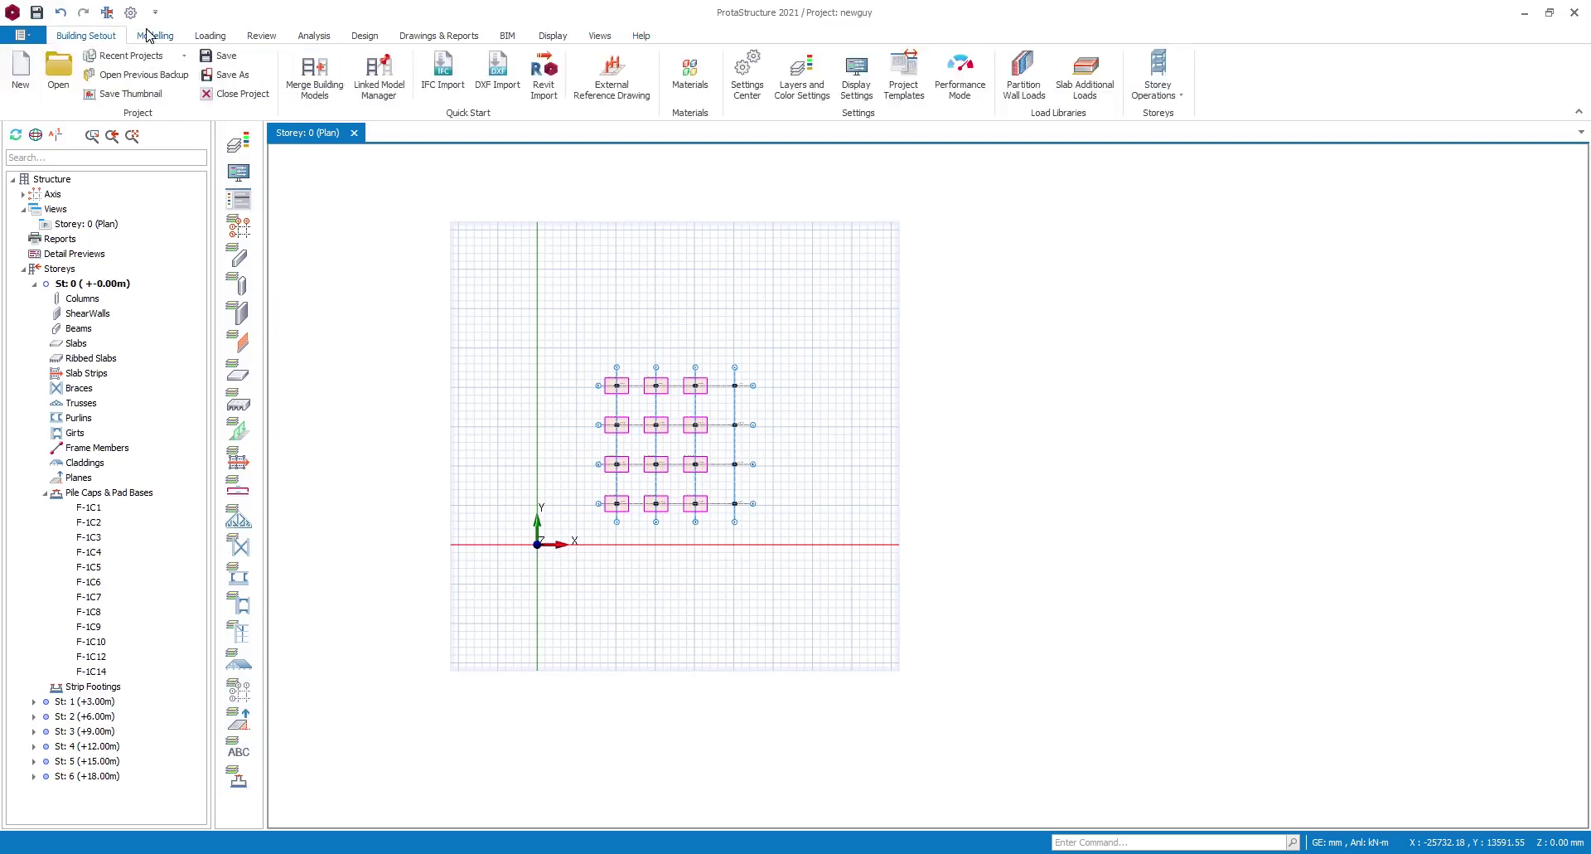
left_click(155, 35)
left_click(217, 37)
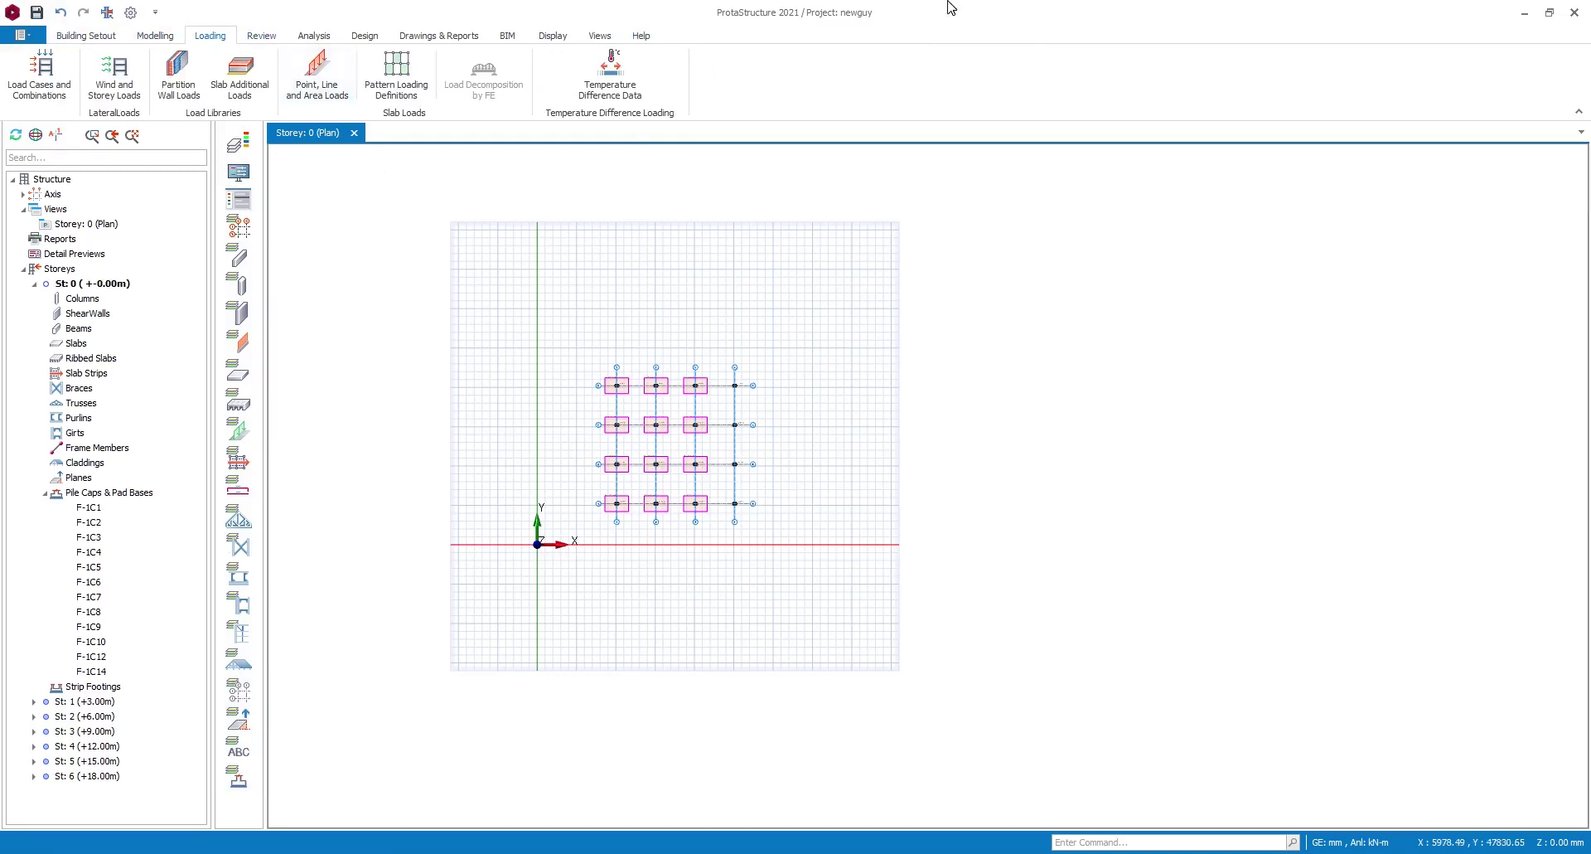
scroll(588, 506, "up", 4)
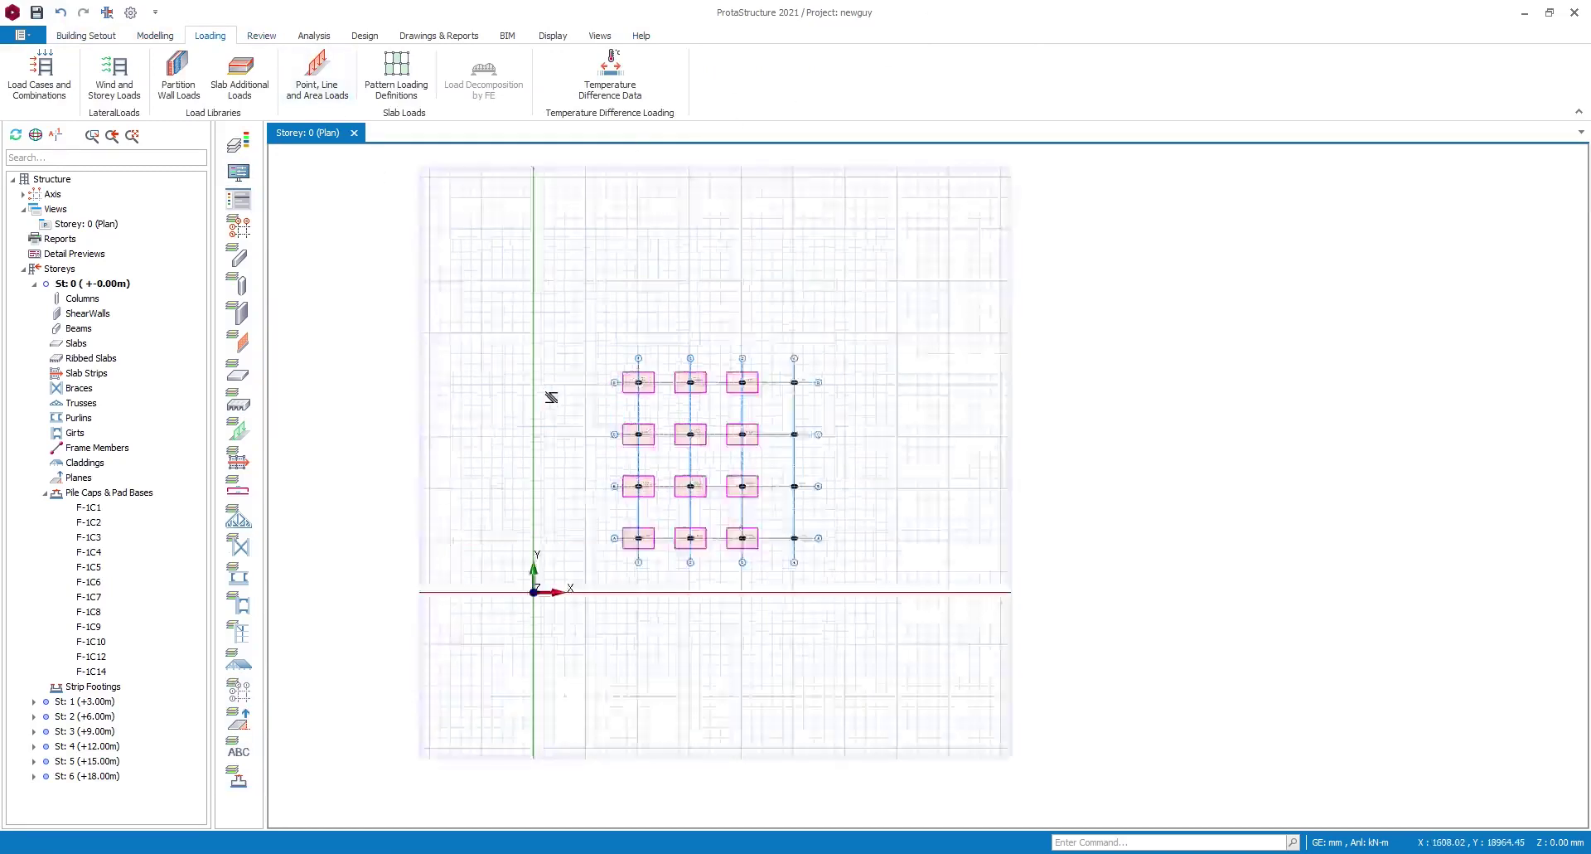
middle_click_drag(1016, 539, 591, 457)
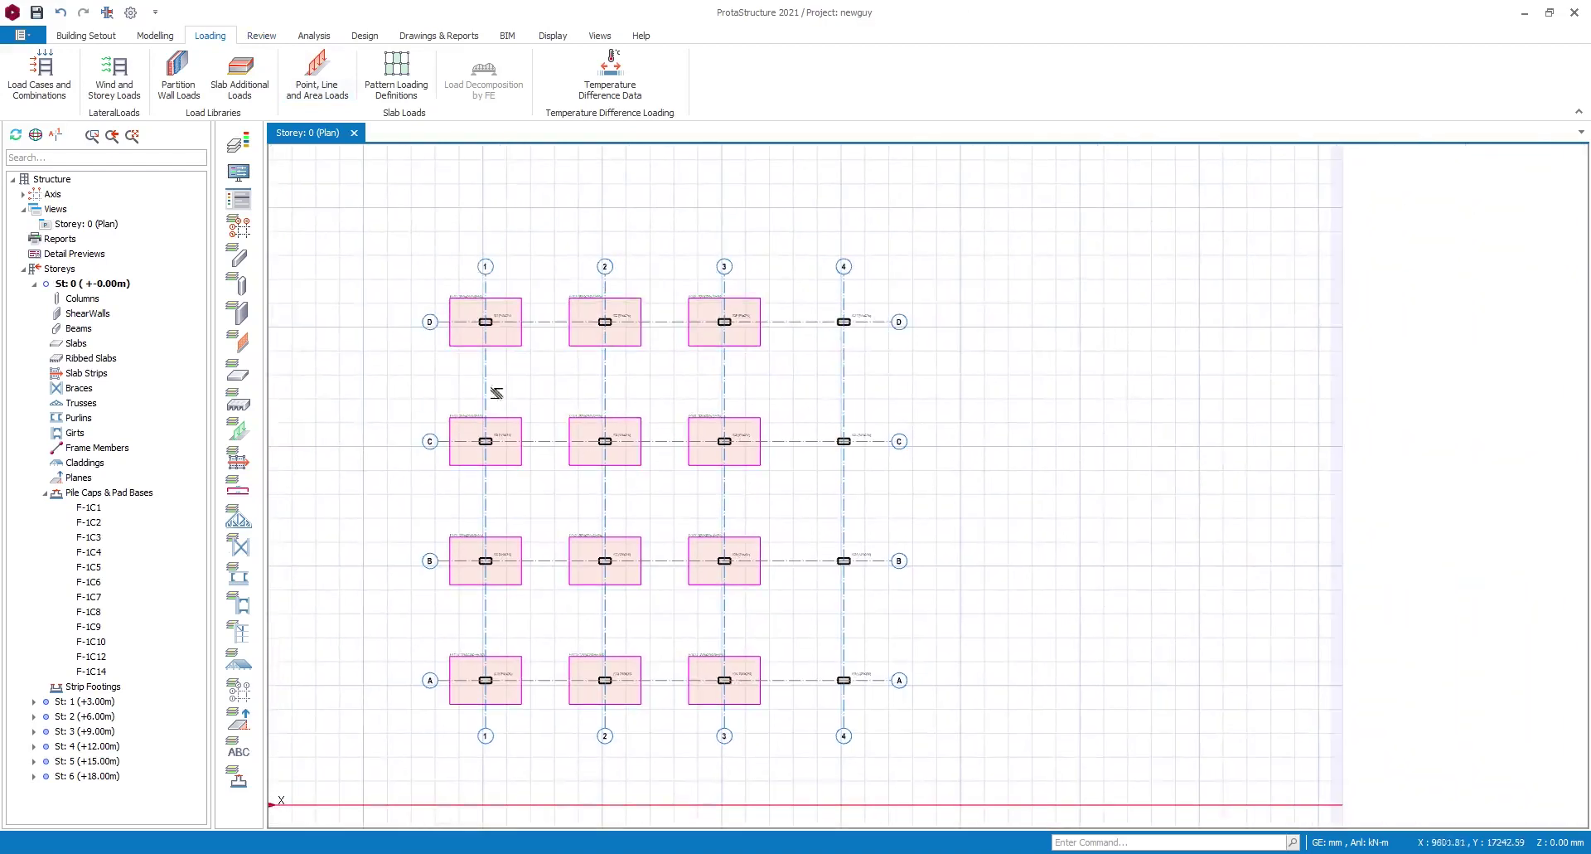